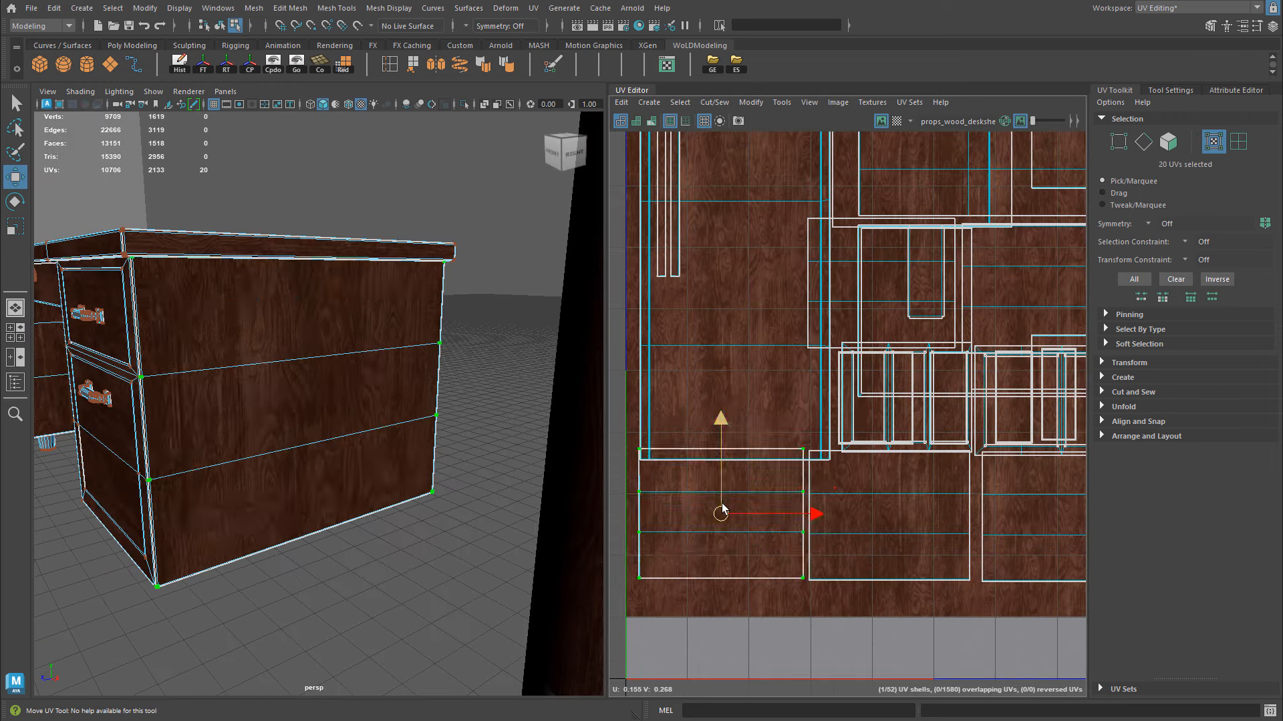
- Move the desk side panel's UV shell down over the wood texture, clear of the shell above it
{"action": "mouse_move", "coordinate": [722, 511]}
{"action": "left_mouse_down"}
{"action": "mouse_move", "coordinate": [739, 472]}
{"action": "mouse_move", "coordinate": [722, 532]}
{"action": "left_mouse_up"}
{"action": "left_click_drag", "start_coordinate": [314, 398], "coordinate": [251, 378], "text": "alt"}
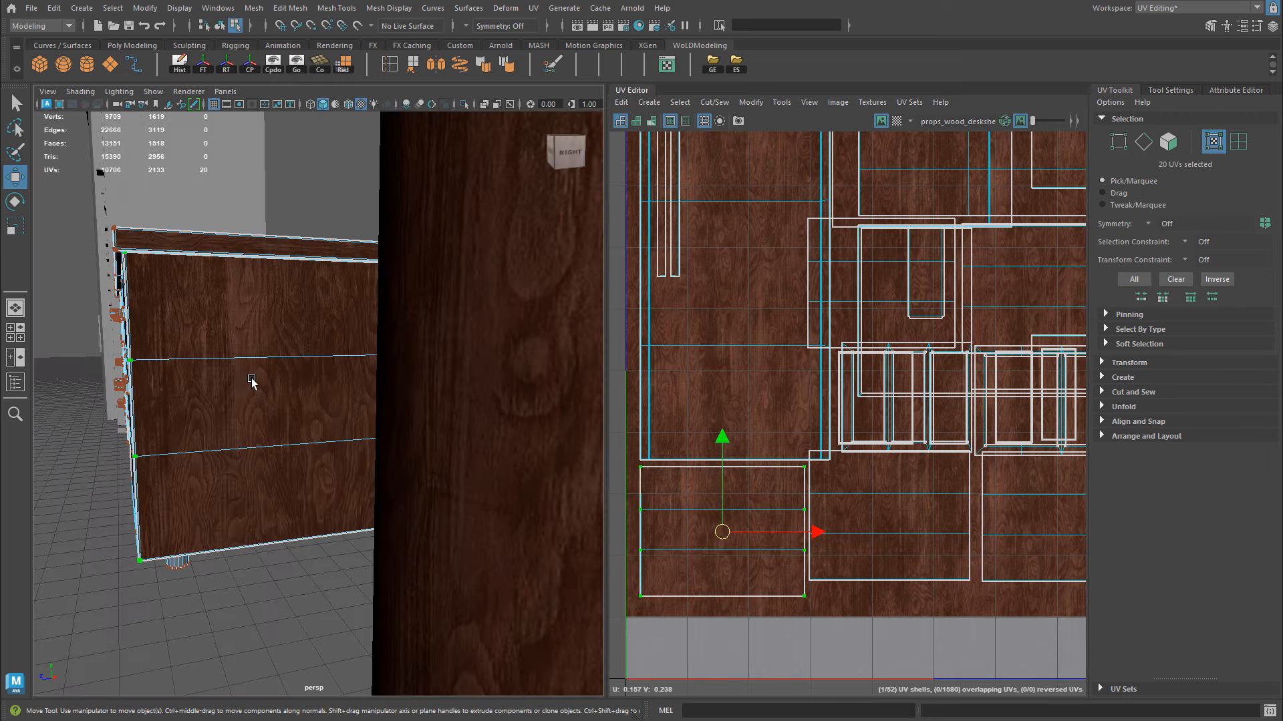
{"action": "right_click_drag", "start_coordinate": [250, 378], "coordinate": [498, 381], "text": "alt"}
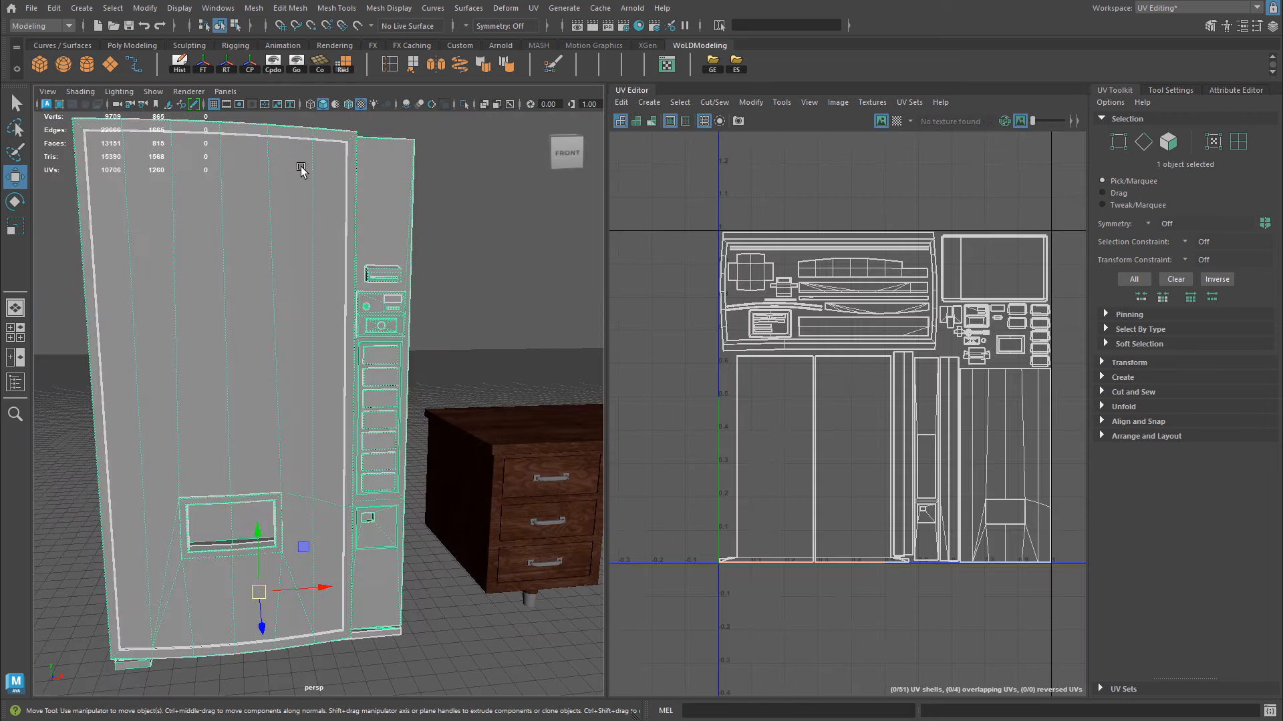
- Assign the existing VendingMachine material to the vending machine
{"action": "right_click", "coordinate": [300, 160]}
{"action": "mouse_move", "coordinate": [314, 529]}
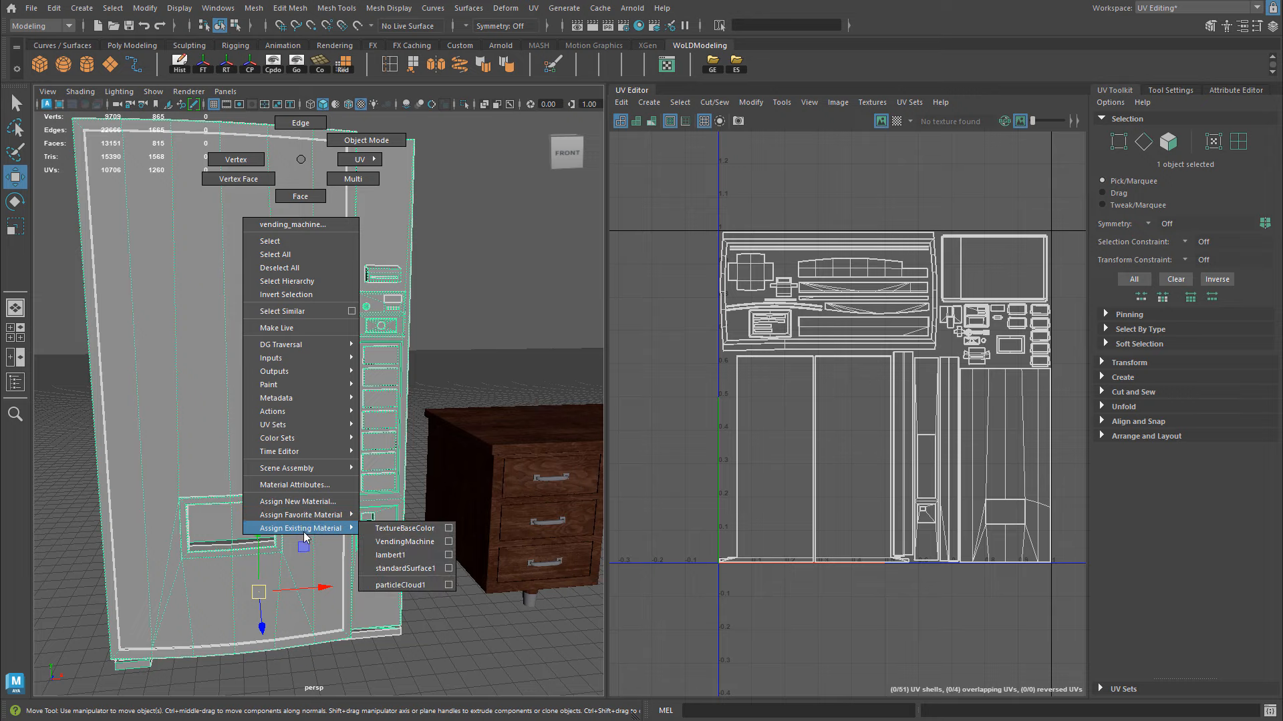
{"action": "left_click", "coordinate": [419, 542]}
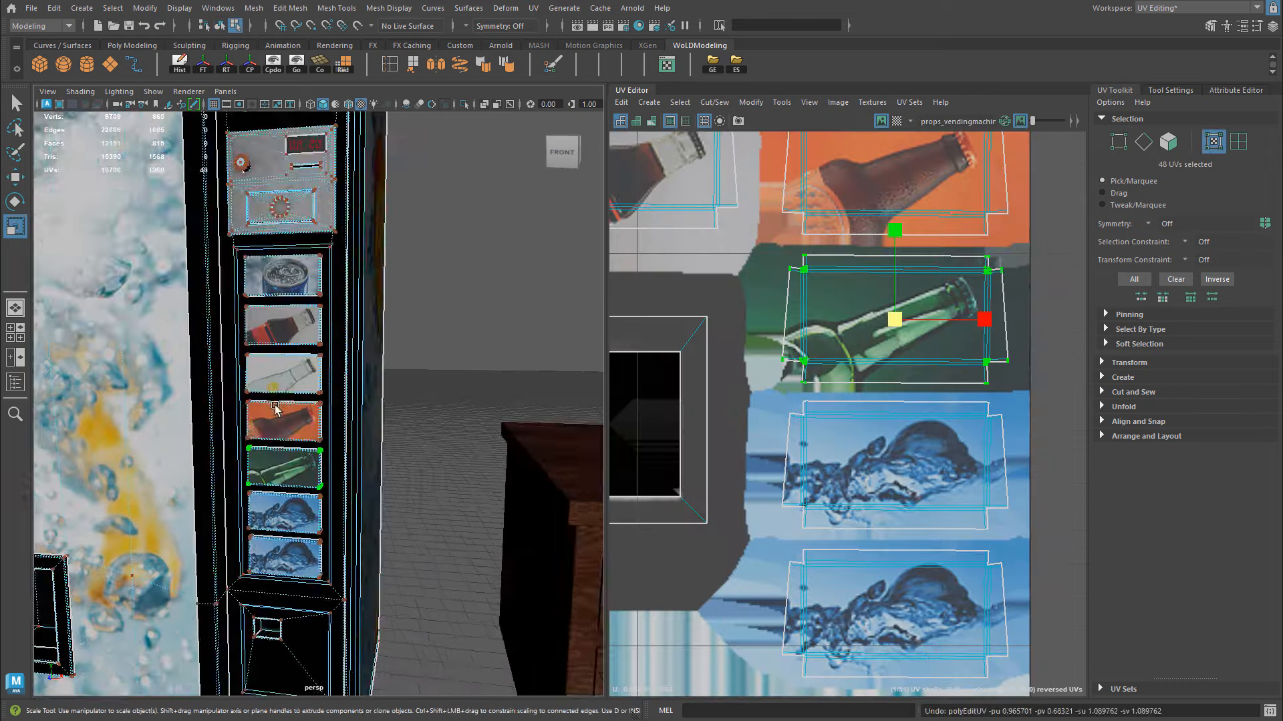
- Nudge the UV shells of the green-bottle button and the lowest water button to align them with their images on the vending machine texture
{"action": "scroll", "coordinate": [417, 359], "scroll_direction": "up", "scroll_amount": 5}
{"action": "middle_click_drag", "start_coordinate": [417, 358], "coordinate": [382, 399], "text": "alt"}
{"action": "right_click_drag", "start_coordinate": [382, 400], "coordinate": [407, 402], "text": "alt"}
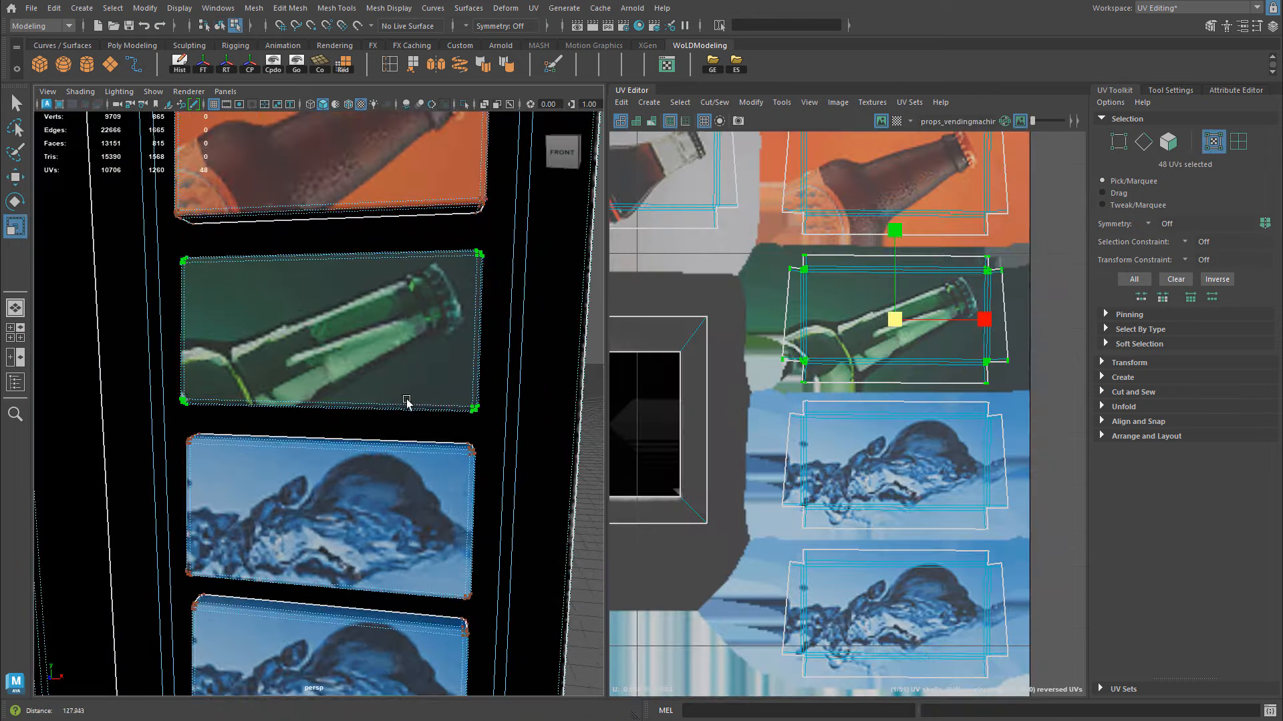
{"action": "left_click_drag", "start_coordinate": [988, 321], "coordinate": [997, 321]}
{"action": "key", "text": "ctrl+z"}
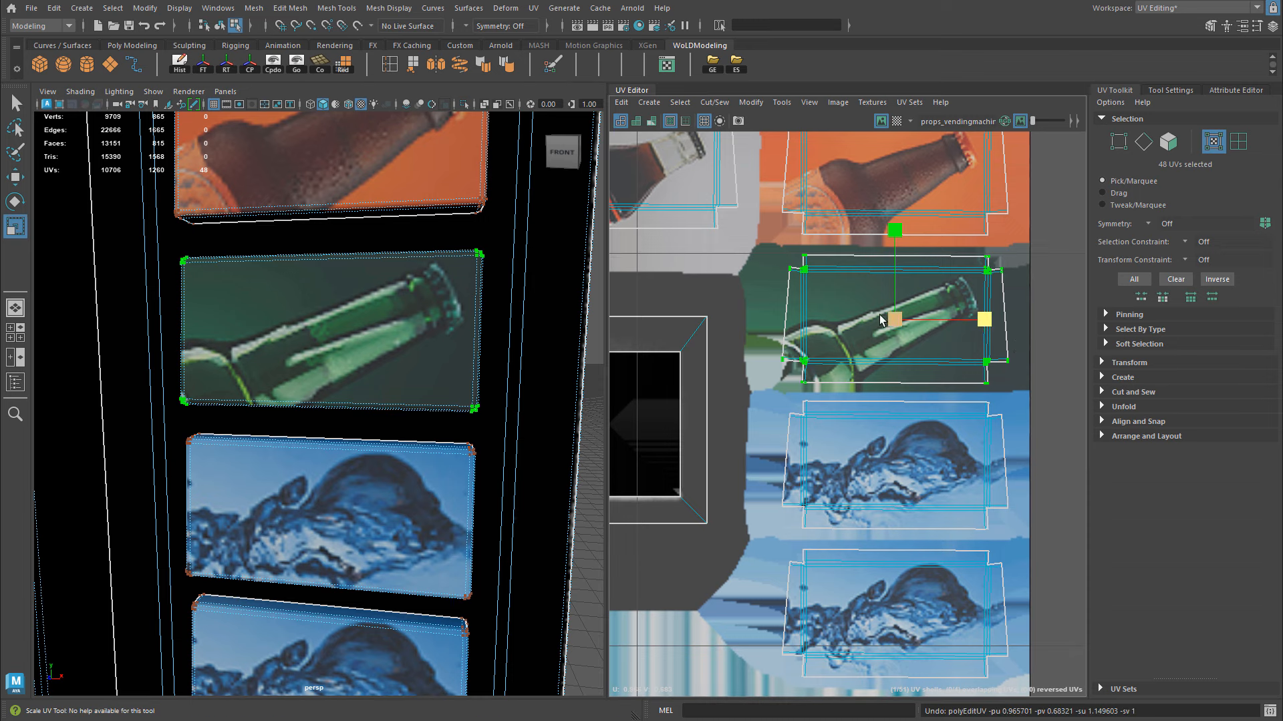
{"action": "key", "text": "w"}
{"action": "left_click_drag", "start_coordinate": [896, 320], "coordinate": [883, 323]}
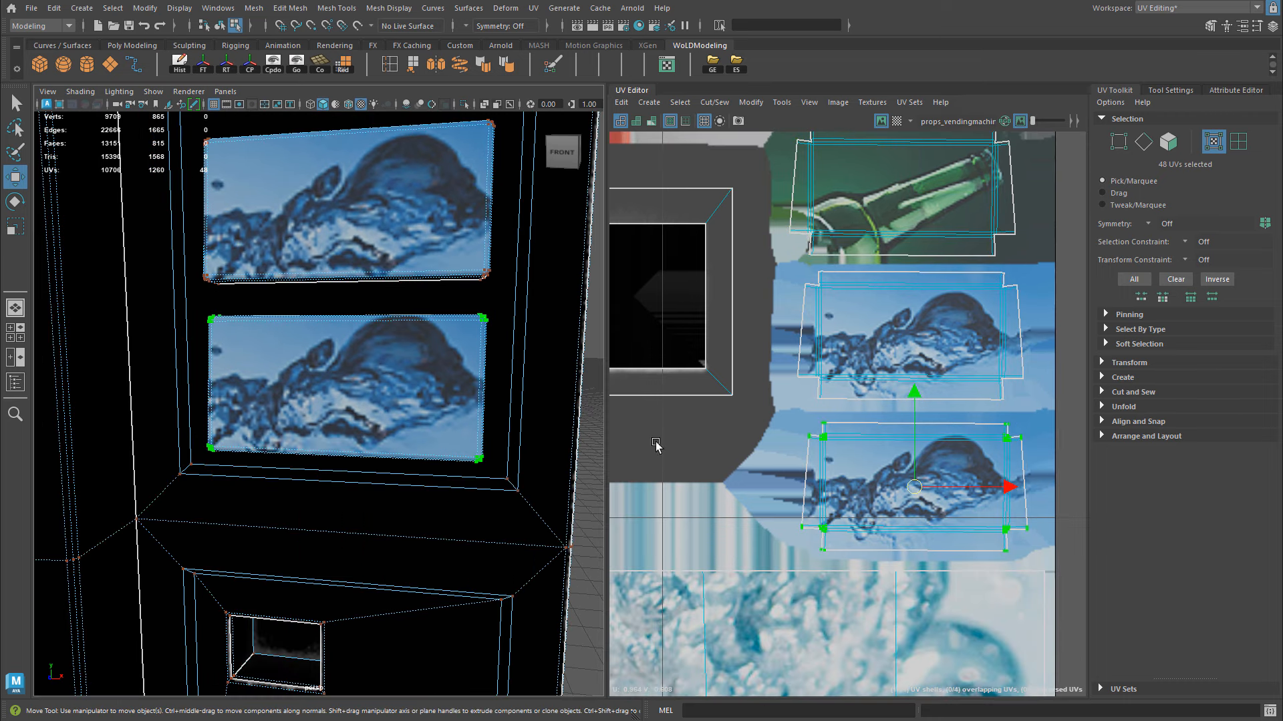
{"action": "left_click_drag", "start_coordinate": [936, 488], "coordinate": [928, 488]}
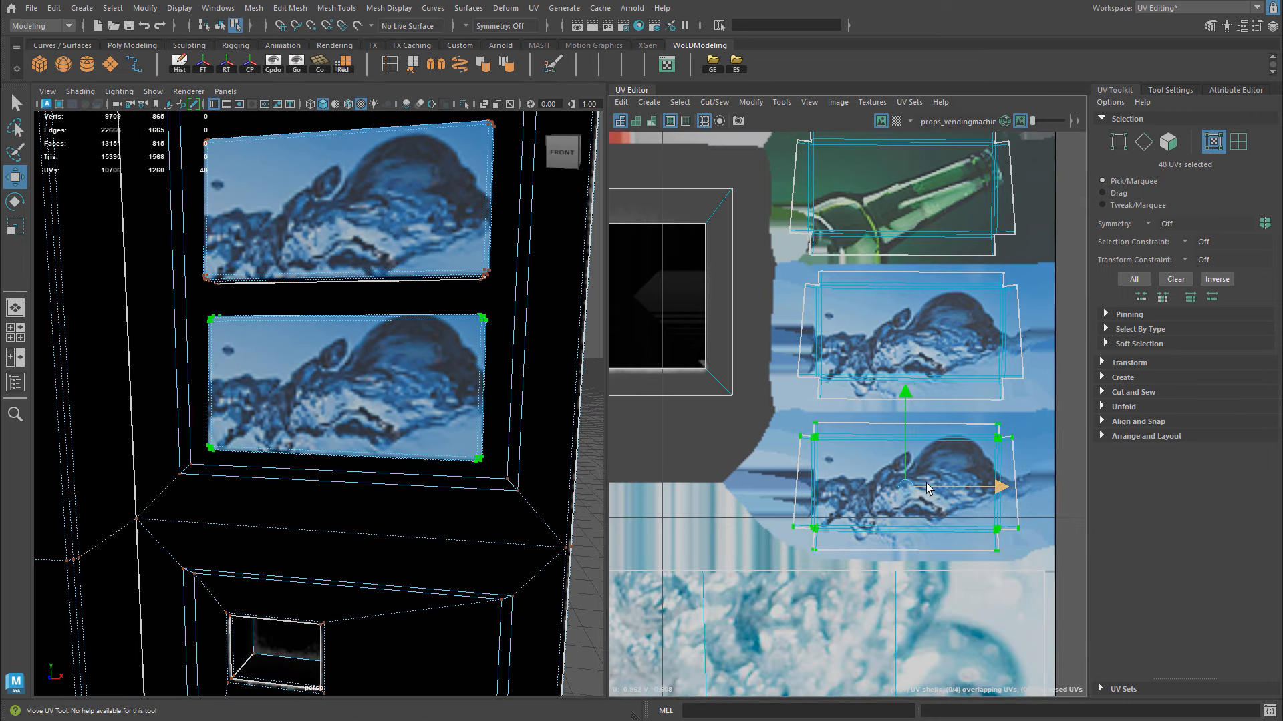
- Switch to the General workspace and inspect the wall, square column, round column, desk and vending machine one by one
{"action": "left_click", "coordinate": [1192, 8]}
{"action": "left_click", "coordinate": [1175, 23]}
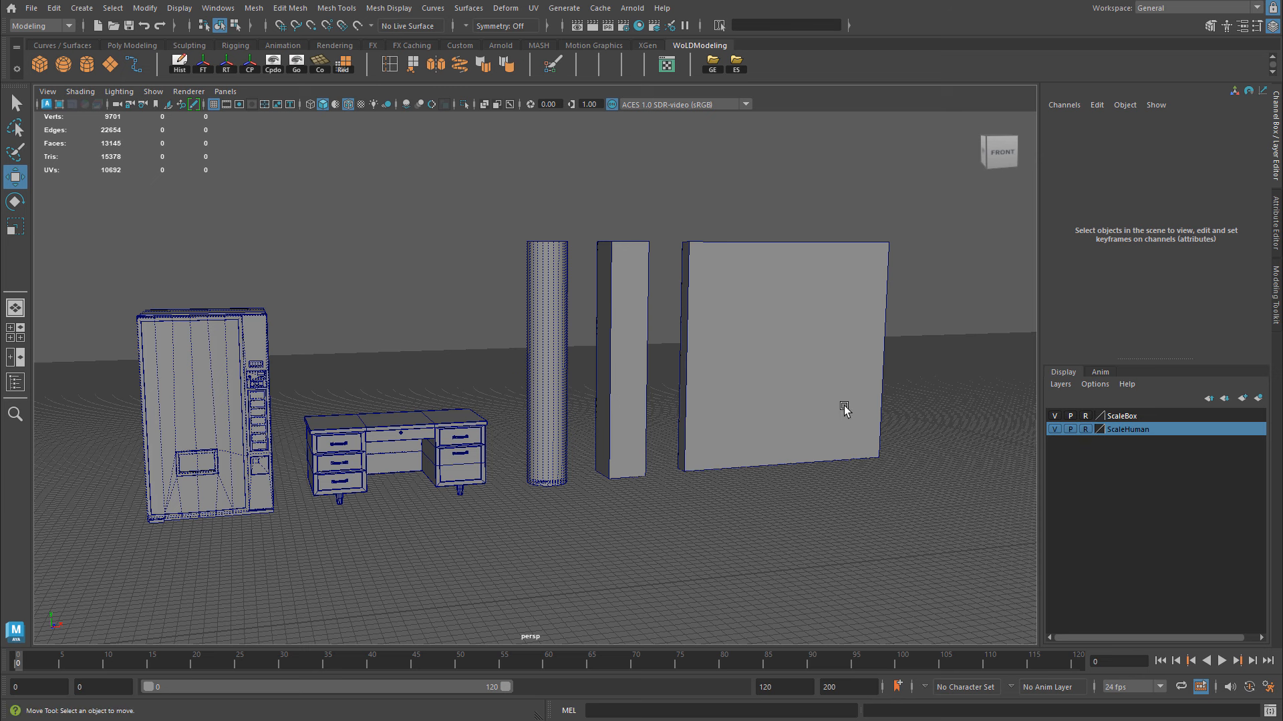
{"action": "left_click", "coordinate": [813, 340]}
{"action": "left_click", "coordinate": [622, 331]}
{"action": "left_click", "coordinate": [528, 329]}
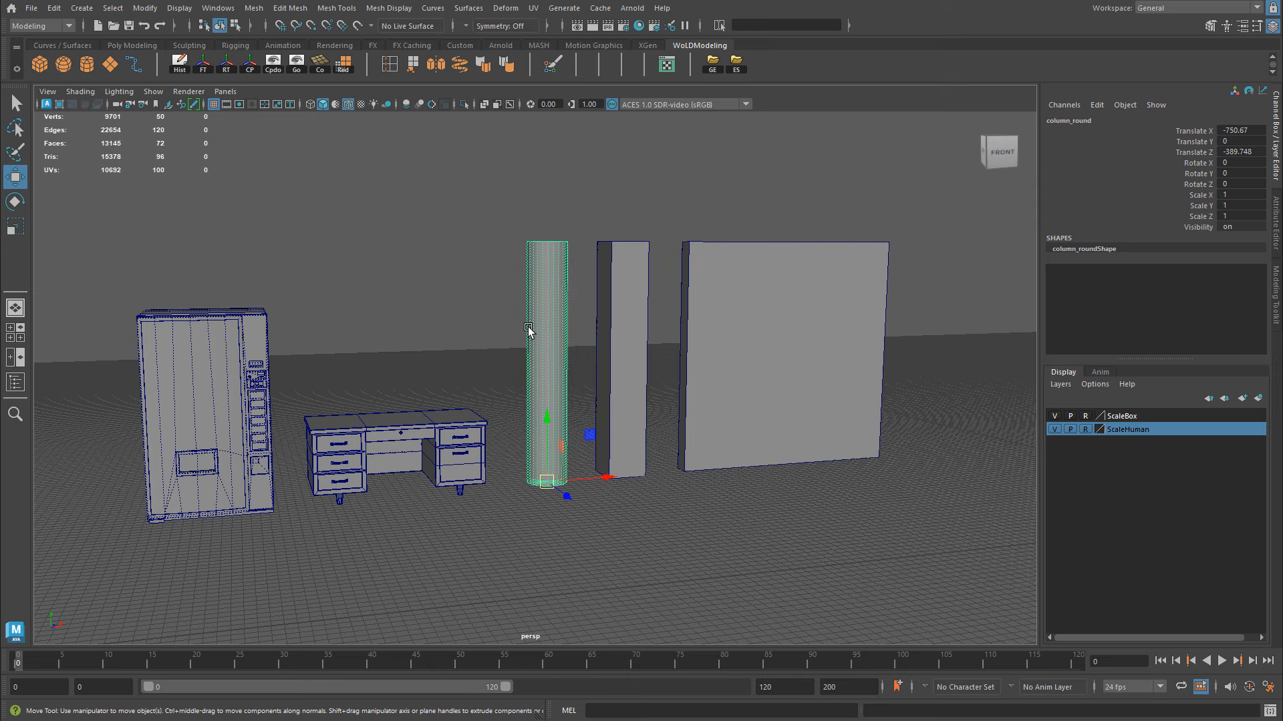
{"action": "left_click", "coordinate": [363, 435]}
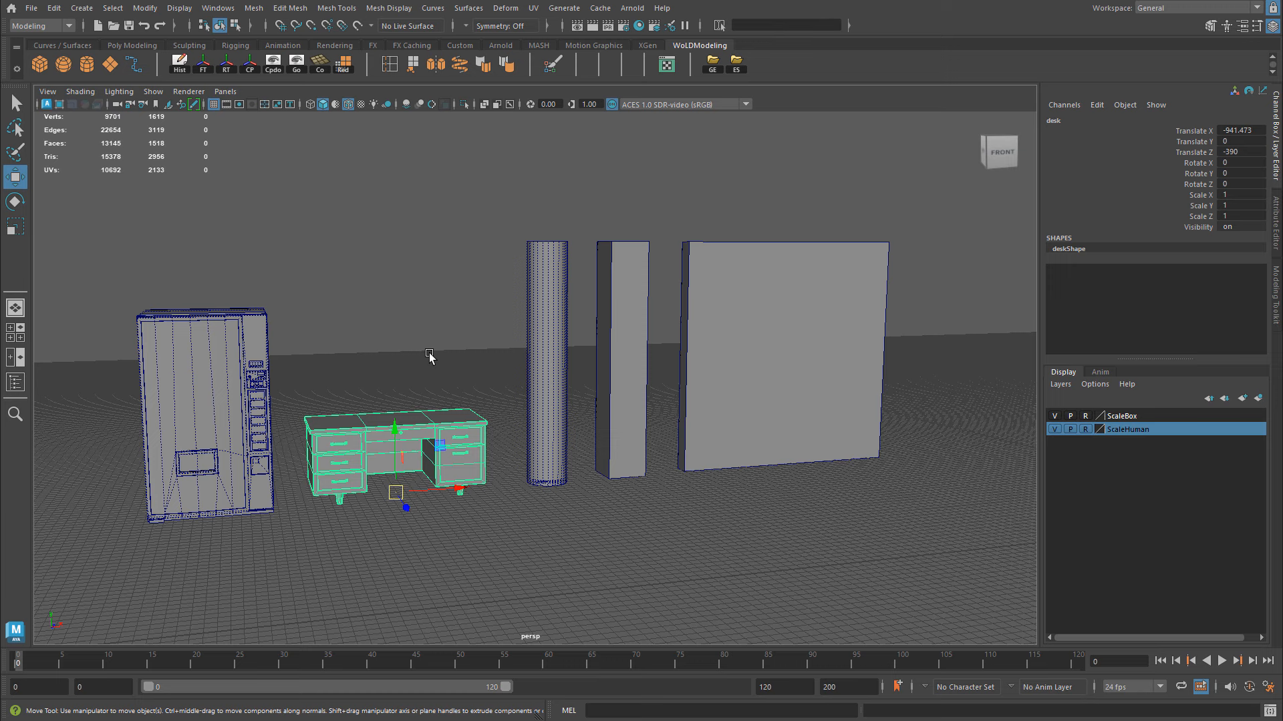
{"action": "left_click", "coordinate": [231, 354]}
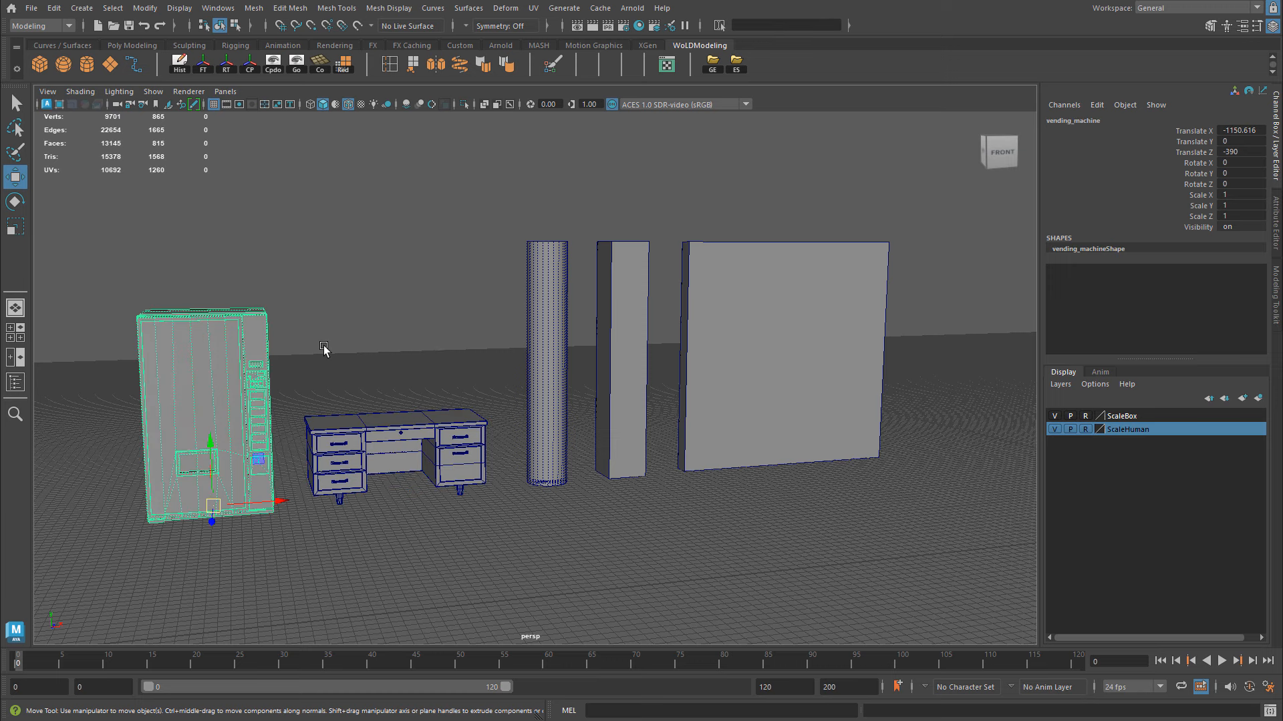
{"action": "left_click", "coordinate": [324, 348]}
- Switch to the UV Editing workspace and examine the UV layouts of the wall, both columns, the desk and the vending machine
{"action": "left_click", "coordinate": [1176, 8]}
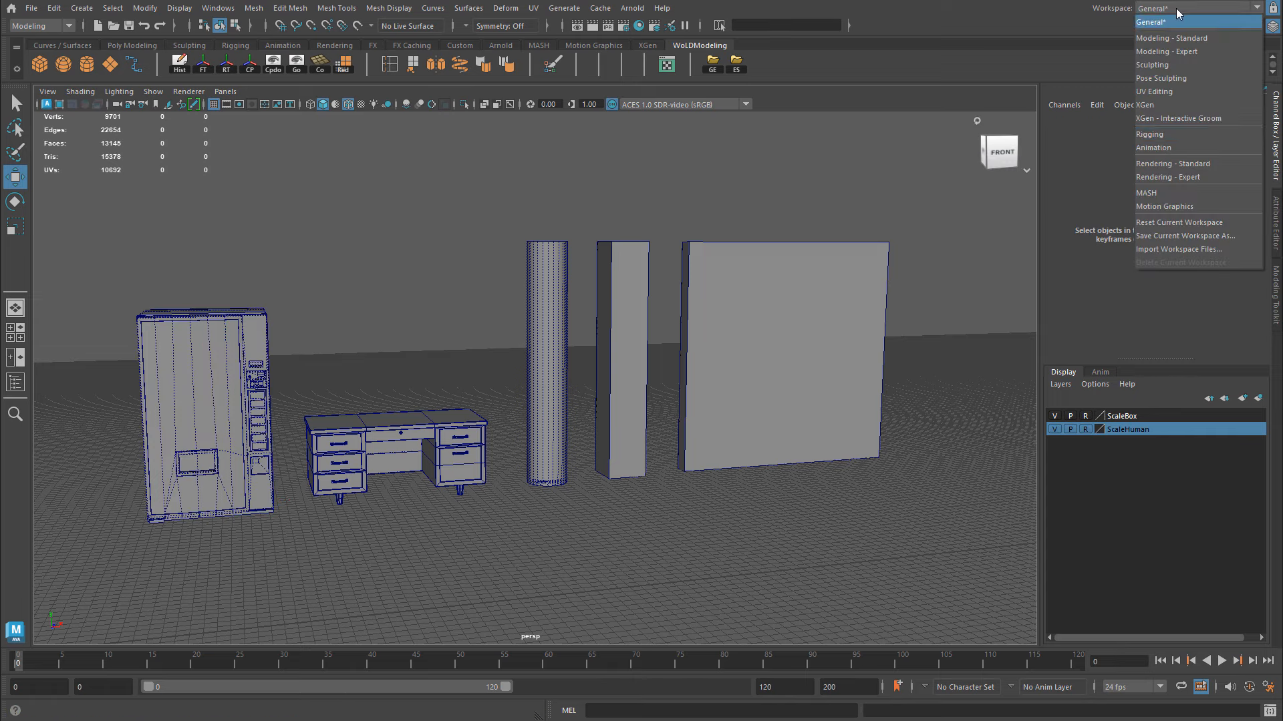
{"action": "left_click", "coordinate": [1171, 91]}
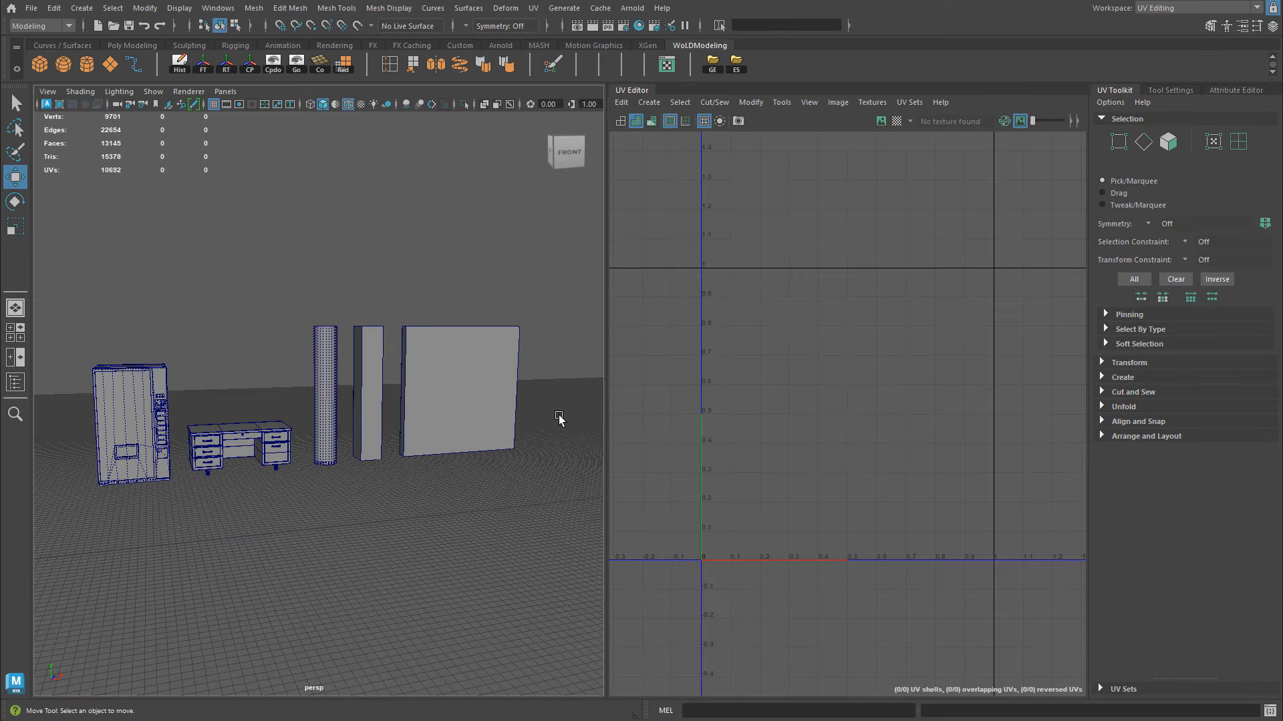
{"action": "left_click", "coordinate": [493, 397]}
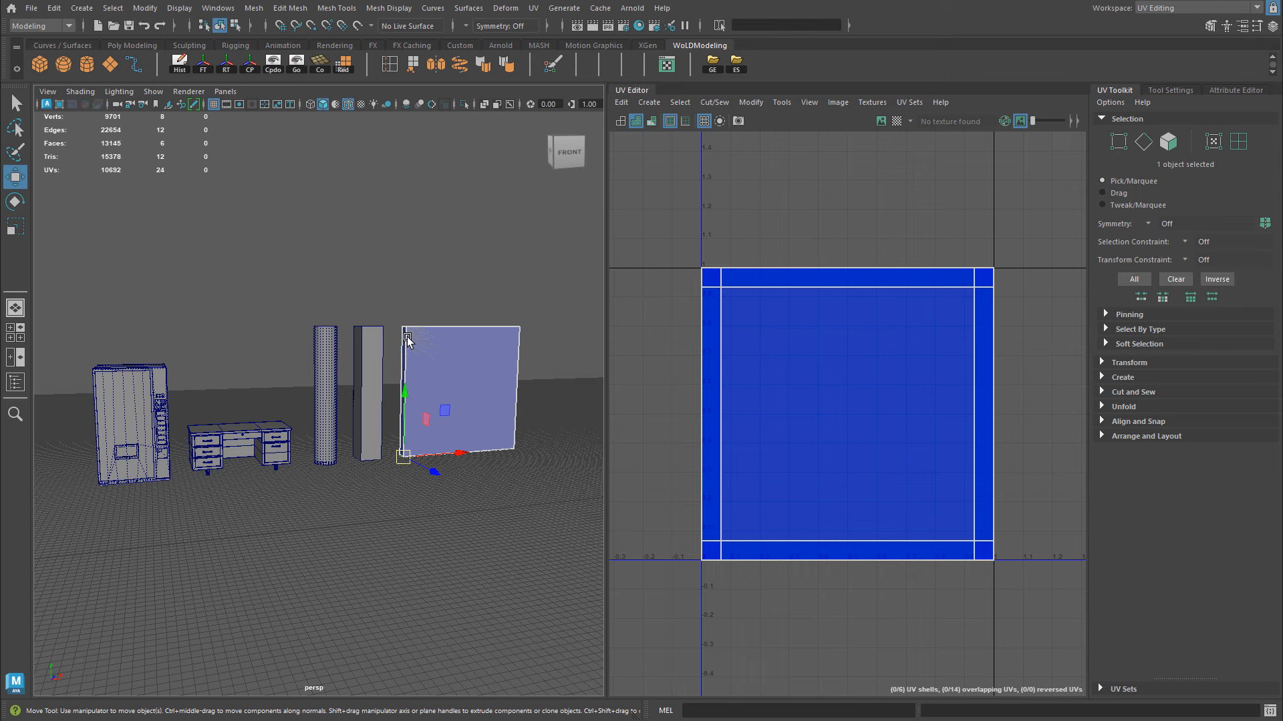
{"action": "left_click", "coordinate": [364, 347]}
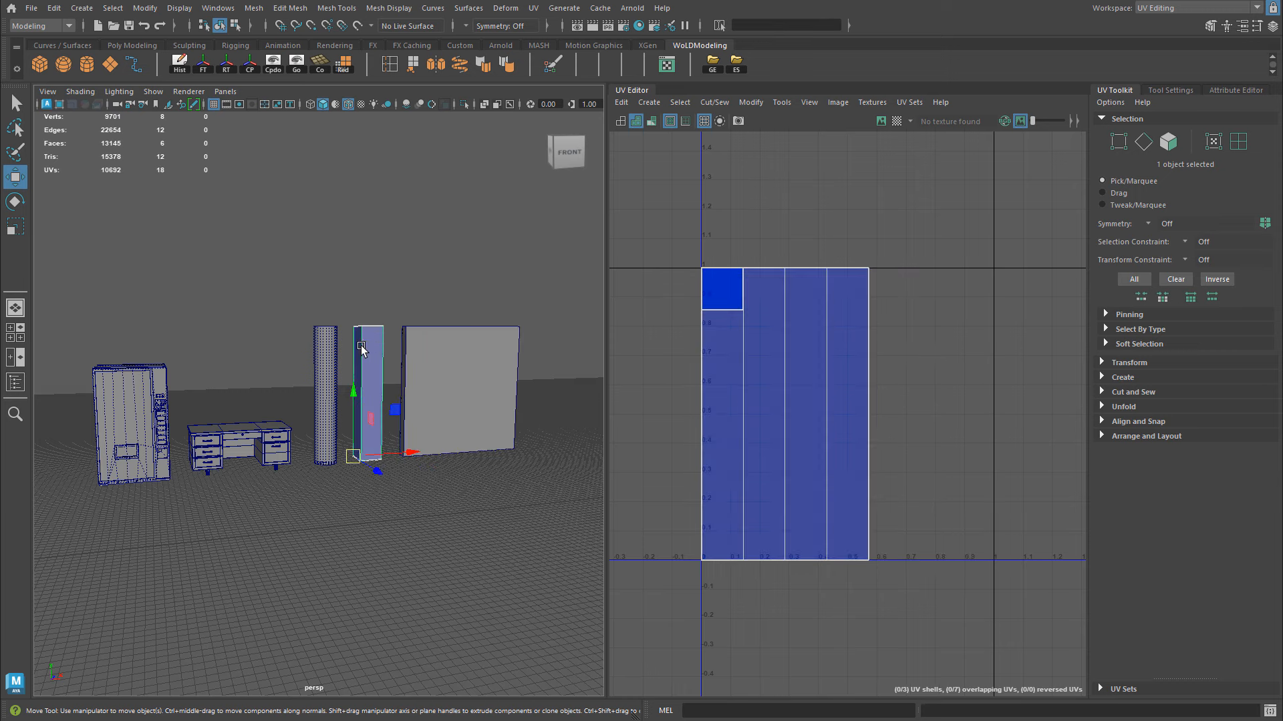
{"action": "left_click", "coordinate": [321, 351]}
{"action": "left_click", "coordinate": [235, 436]}
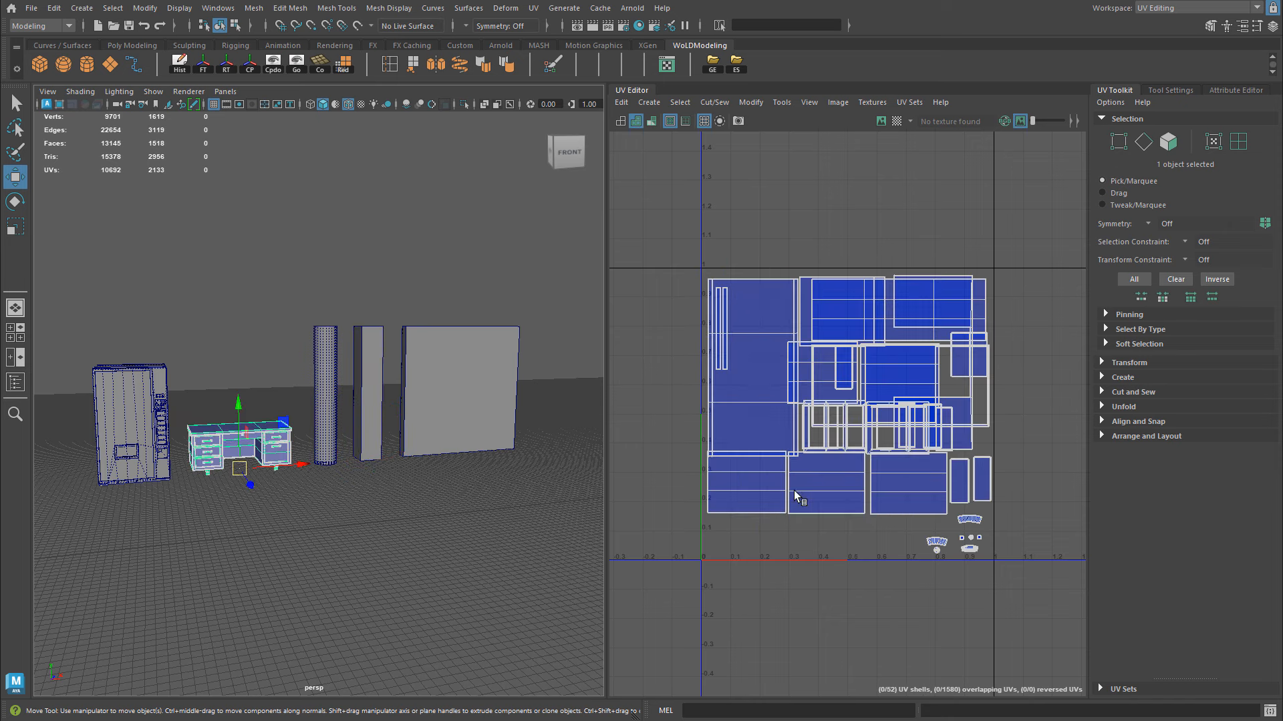
{"action": "left_click", "coordinate": [113, 395]}
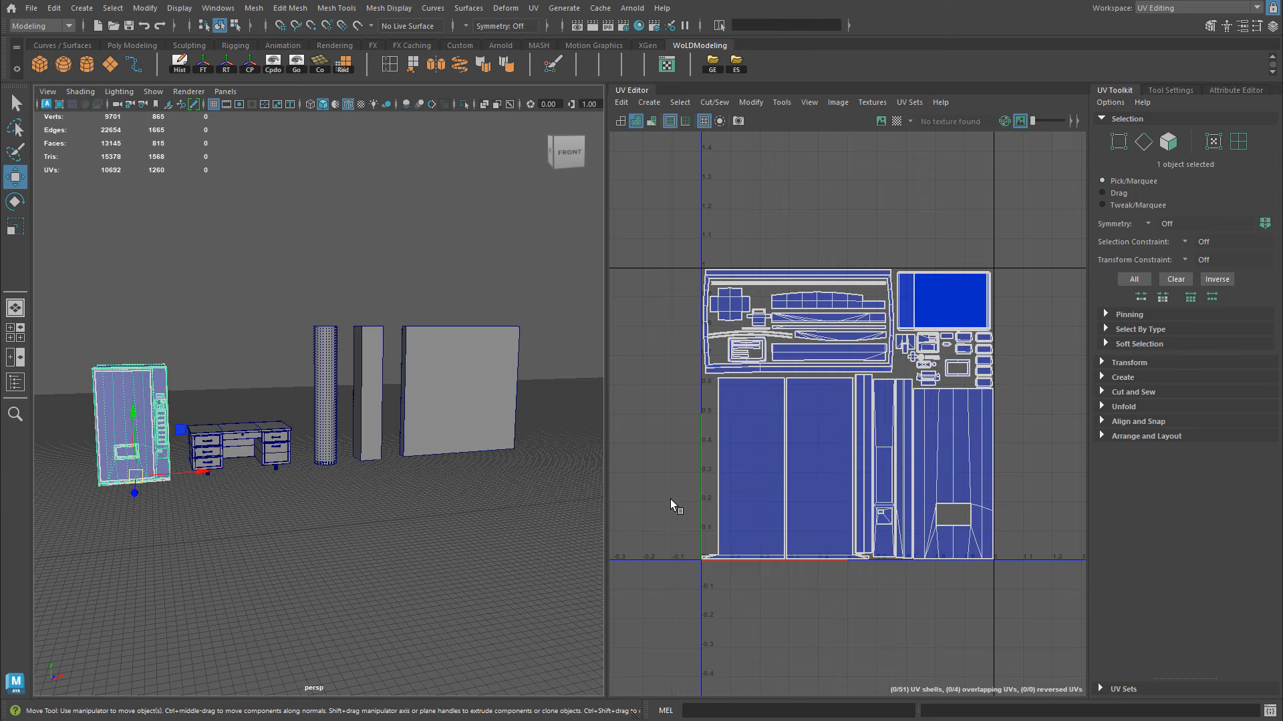
- In the General workspace, create a polygon cube near the human figure, scale it uniformly to about 127 and raise it to about 84 in Y
{"action": "key", "text": "alt+1"}
{"action": "left_click", "coordinate": [934, 364]}
{"action": "middle_click_drag", "start_coordinate": [920, 424], "coordinate": [515, 428], "text": "alt"}
{"action": "middle_click_drag", "start_coordinate": [846, 429], "coordinate": [642, 430], "text": "alt"}
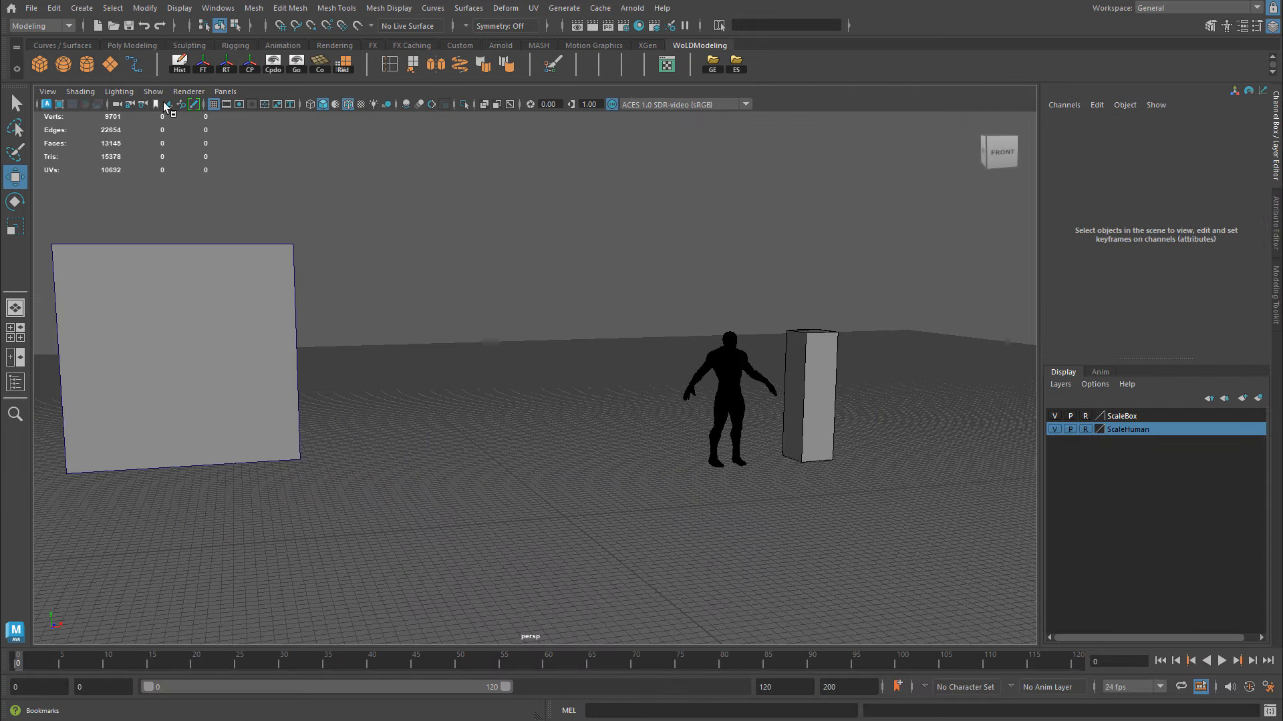
{"action": "left_click", "coordinate": [39, 63]}
{"action": "key", "text": "r"}
{"action": "left_click_drag", "start_coordinate": [576, 520], "coordinate": [678, 535]}
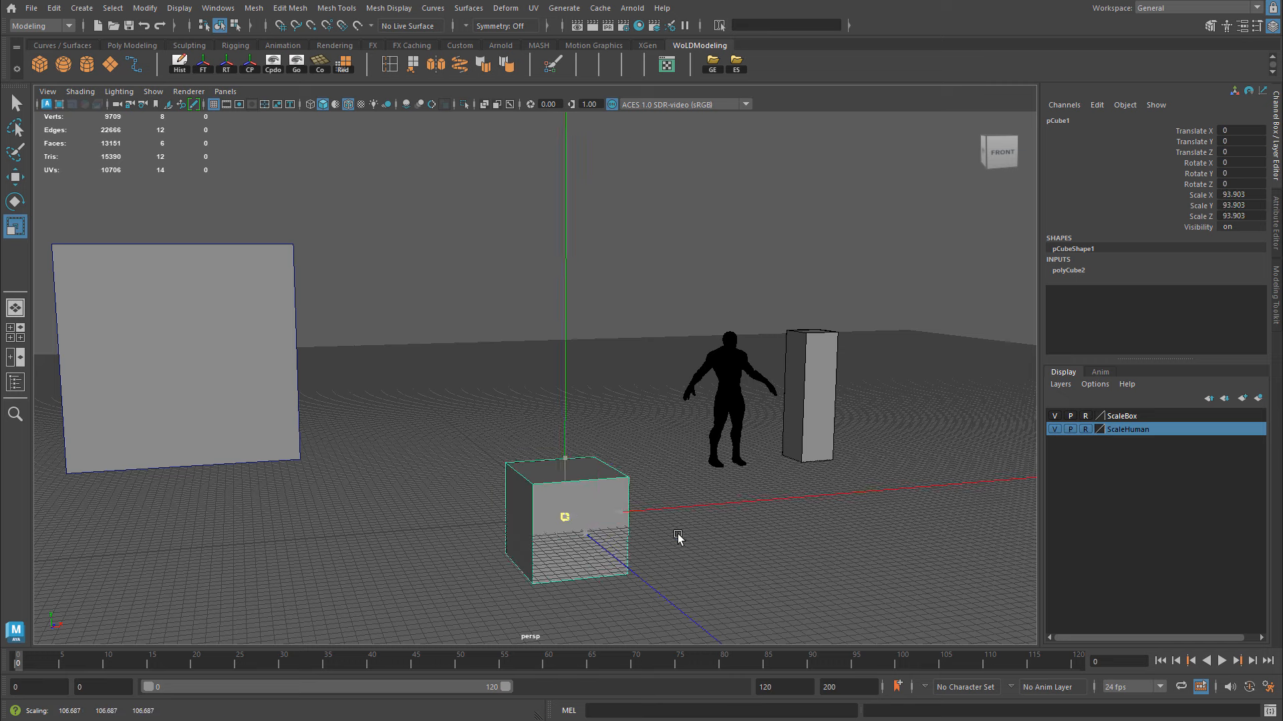
{"action": "key", "text": "w"}
{"action": "left_click_drag", "start_coordinate": [567, 464], "coordinate": [567, 387]}
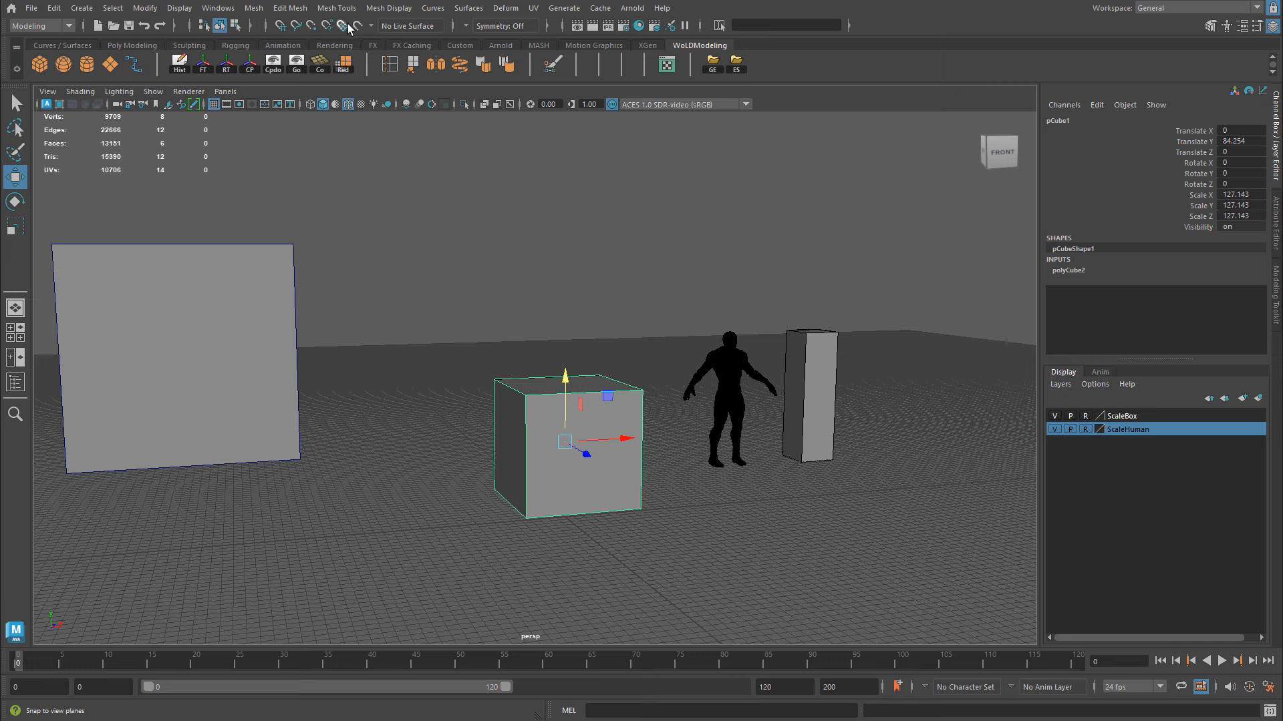
- Open the Hypershade and widen both its window and its list of creatable nodes
{"action": "left_click", "coordinate": [639, 26]}
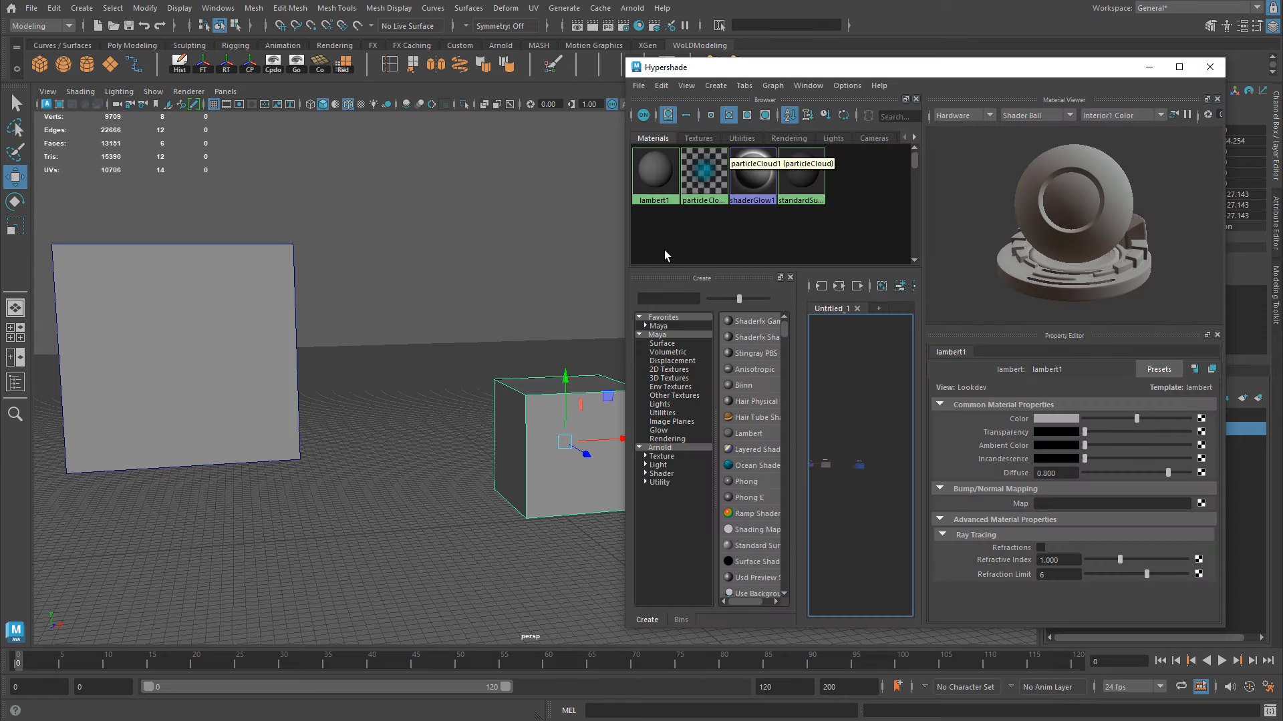
{"action": "left_click_drag", "start_coordinate": [625, 247], "coordinate": [511, 245]}
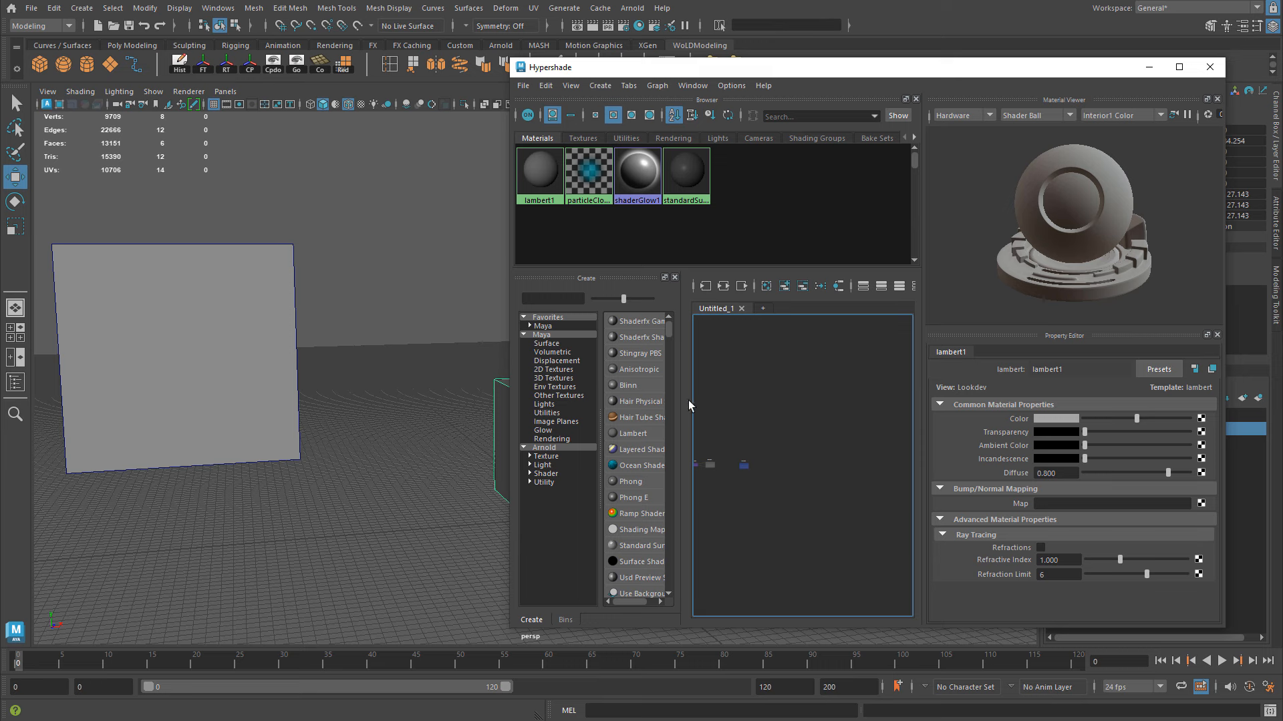
{"action": "left_click_drag", "start_coordinate": [688, 400], "coordinate": [760, 395]}
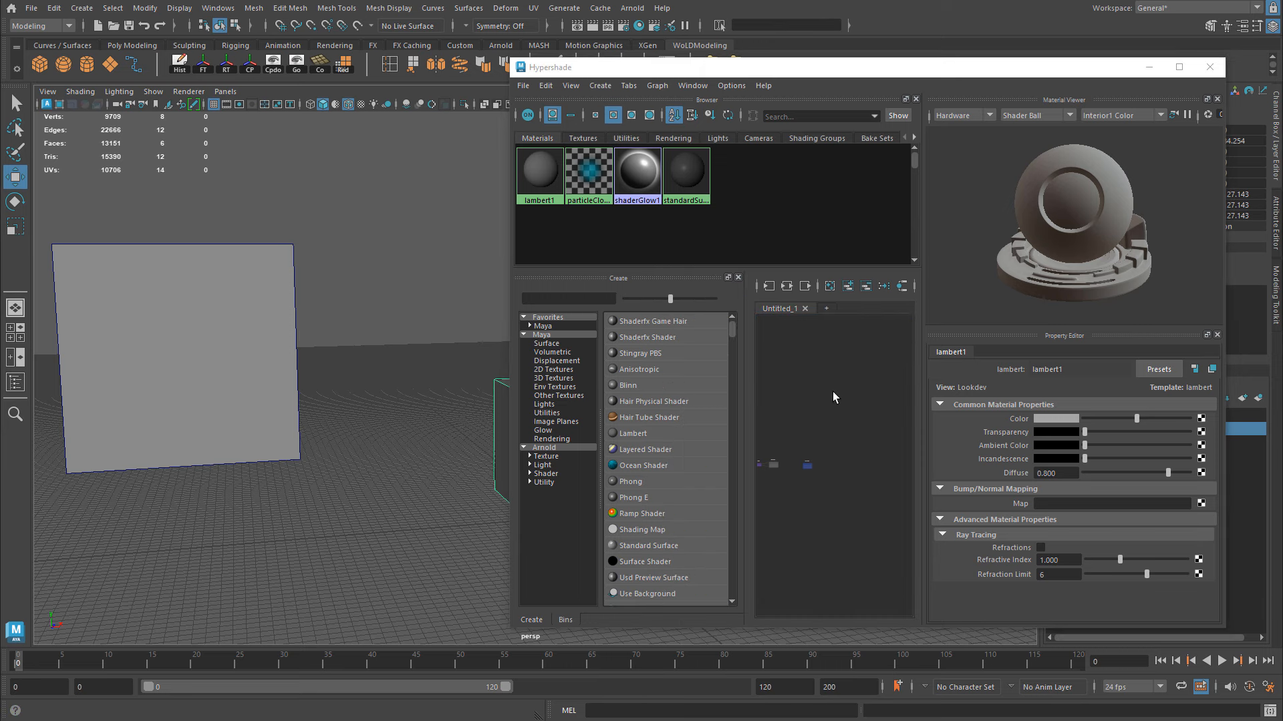
{"action": "left_click", "coordinate": [218, 8]}
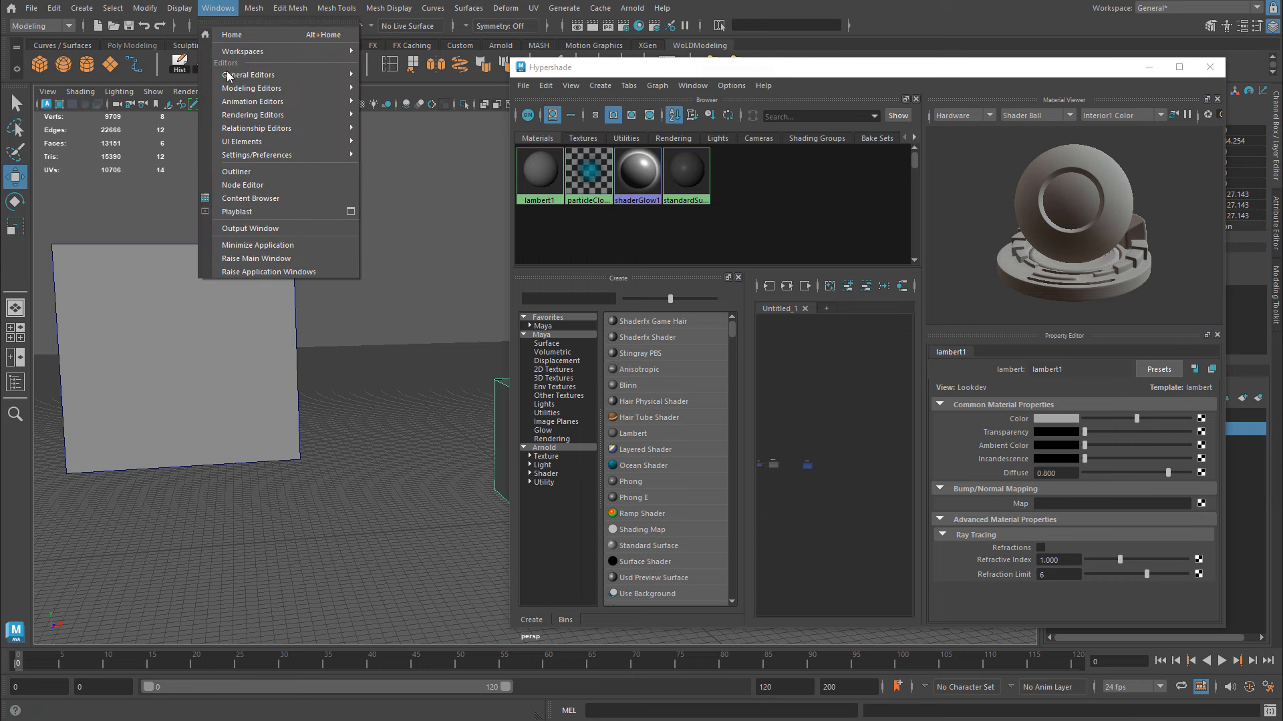
{"action": "mouse_move", "coordinate": [281, 115]}
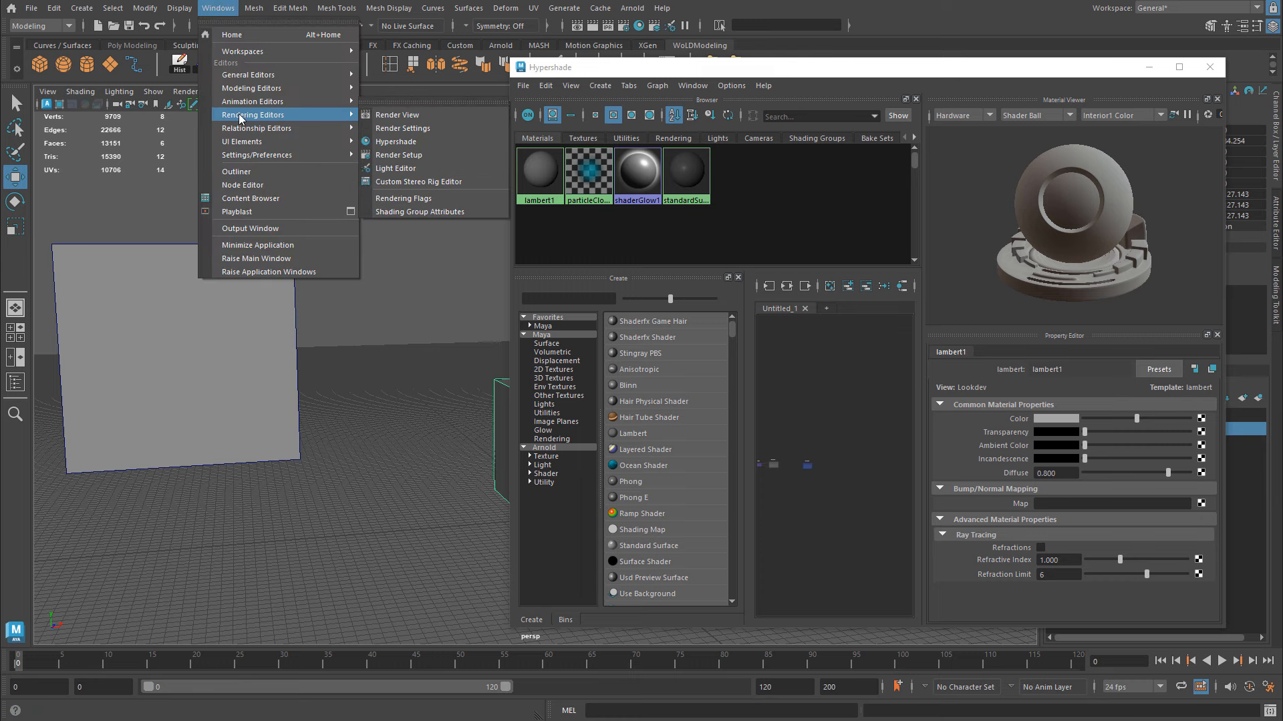
{"action": "left_click", "coordinate": [425, 146]}
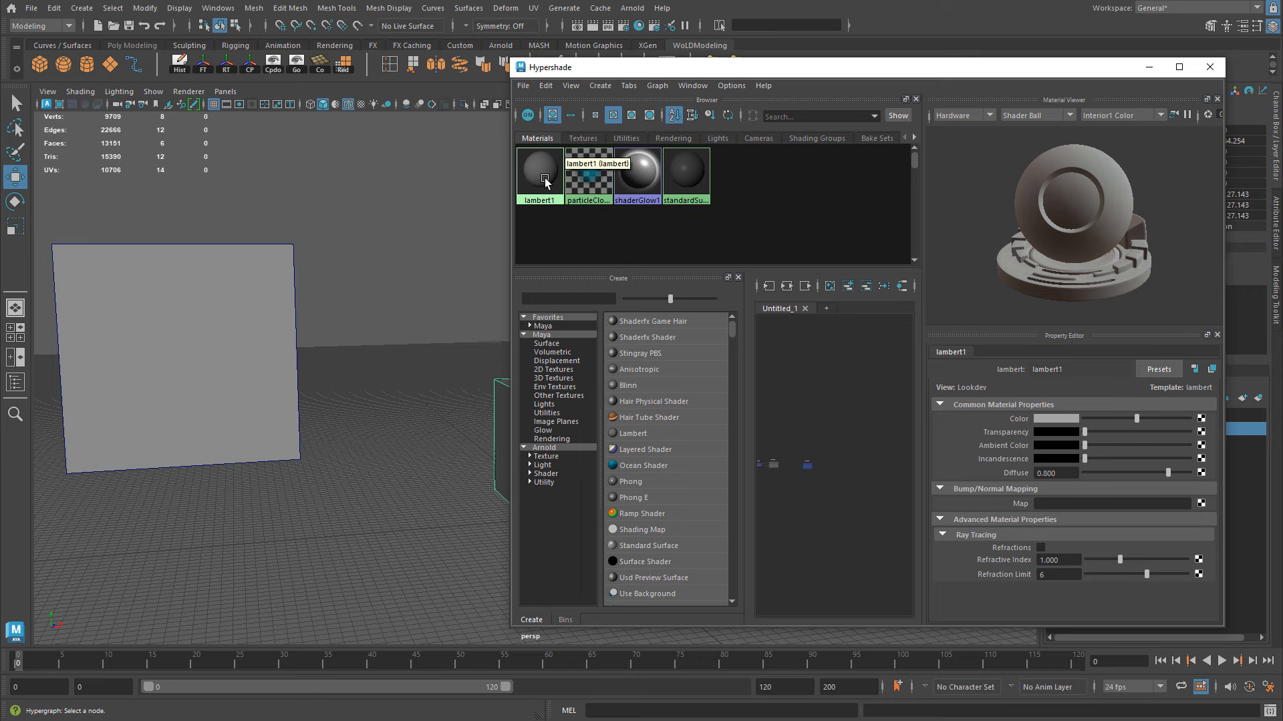
- Select all scene objects that use the lambert1 material to check its assignment, and clear the selection
{"action": "left_click", "coordinate": [375, 294]}
{"action": "scroll", "coordinate": [370, 301], "scroll_direction": "down", "scroll_amount": 3}
{"action": "middle_click_drag", "start_coordinate": [369, 300], "coordinate": [396, 287], "text": "alt"}
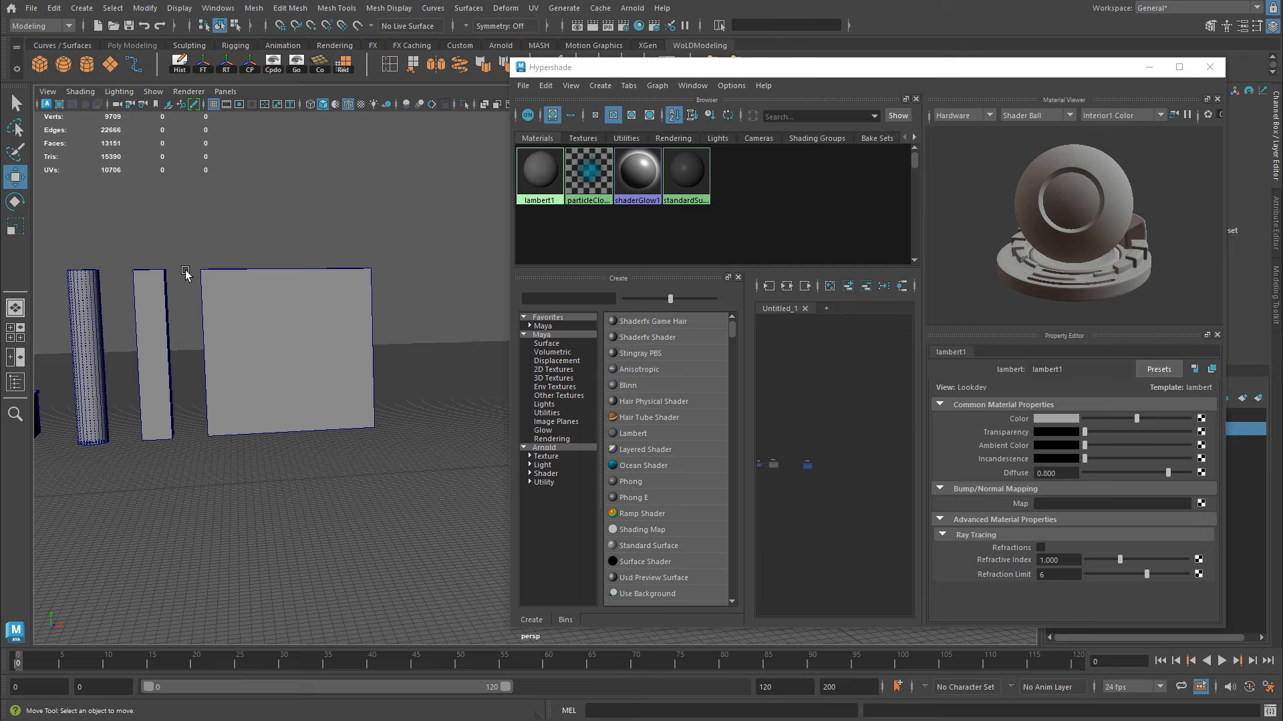
{"action": "middle_click_drag", "start_coordinate": [189, 277], "coordinate": [190, 248], "text": "alt"}
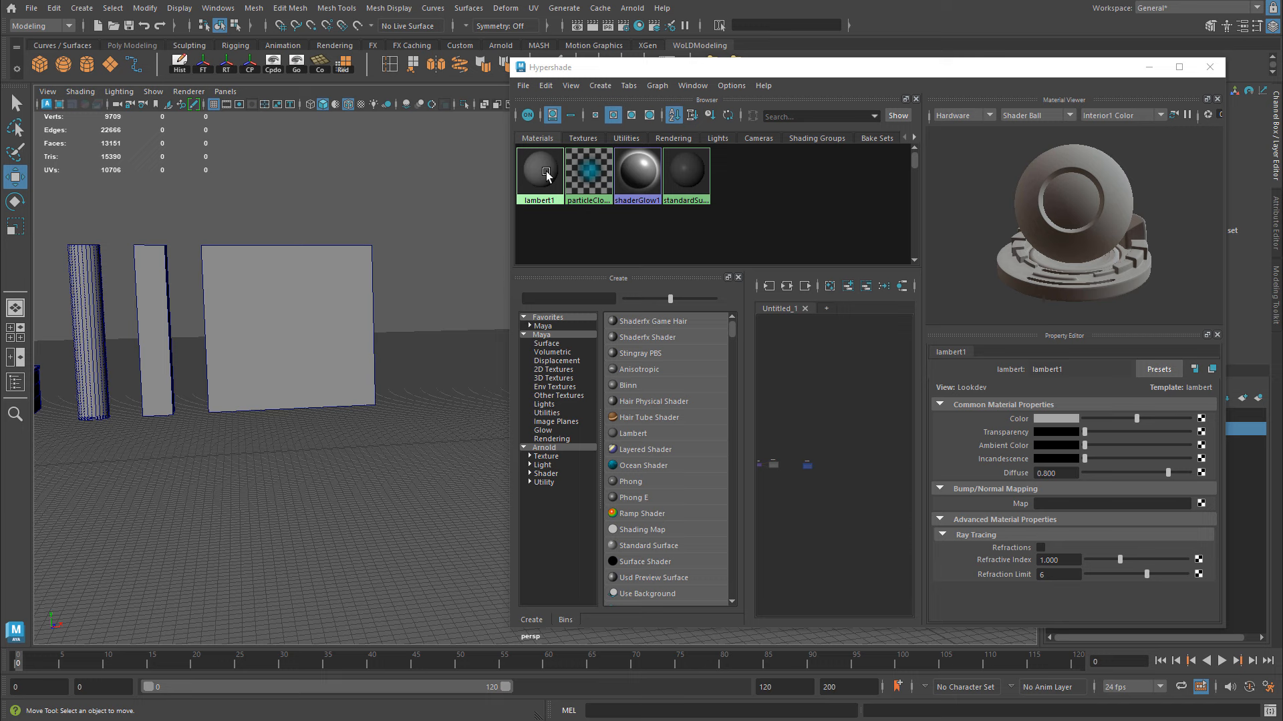
{"action": "right_click", "coordinate": [546, 175]}
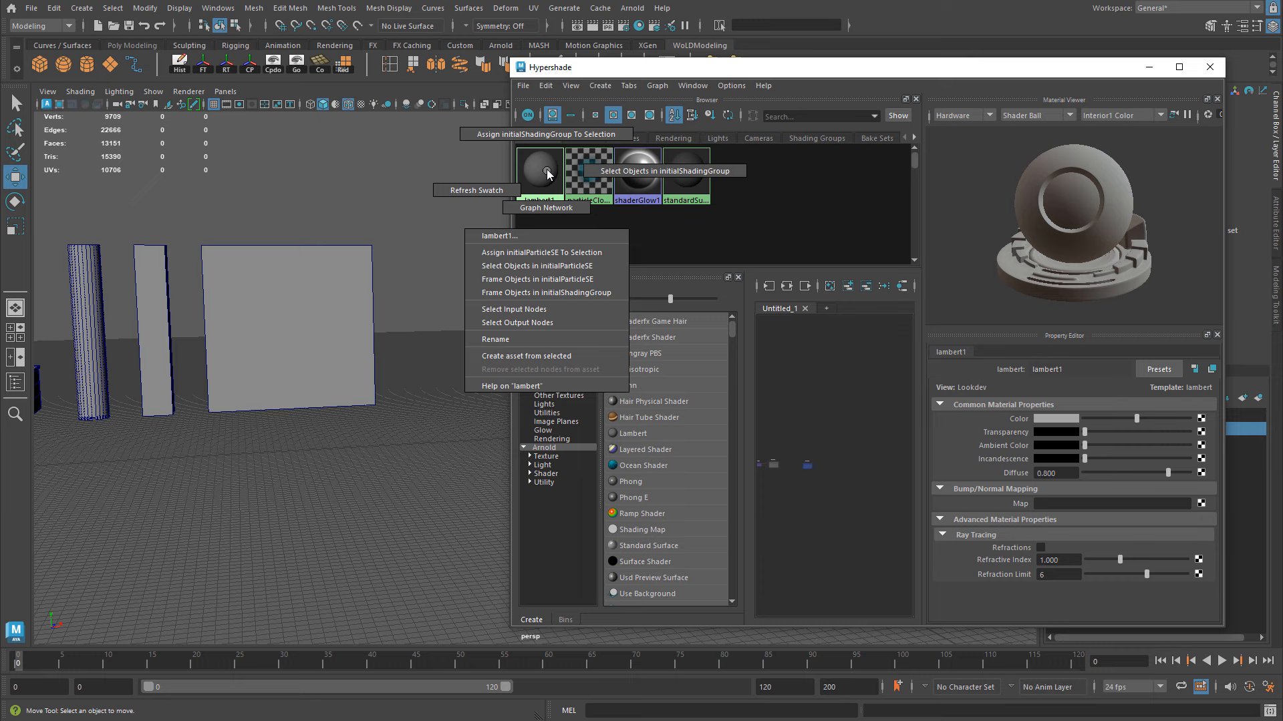
{"action": "left_click", "coordinate": [632, 170]}
{"action": "middle_click_drag", "start_coordinate": [387, 228], "coordinate": [521, 219], "text": "alt"}
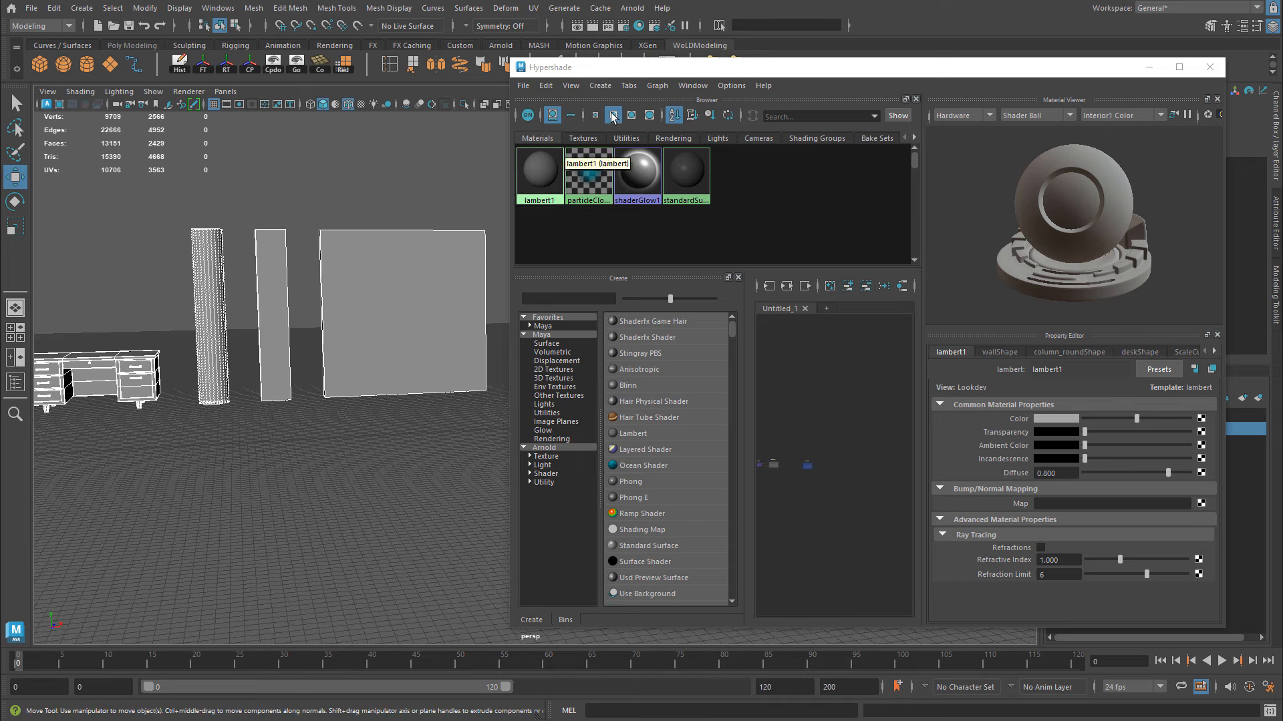
{"action": "left_click", "coordinate": [377, 180]}
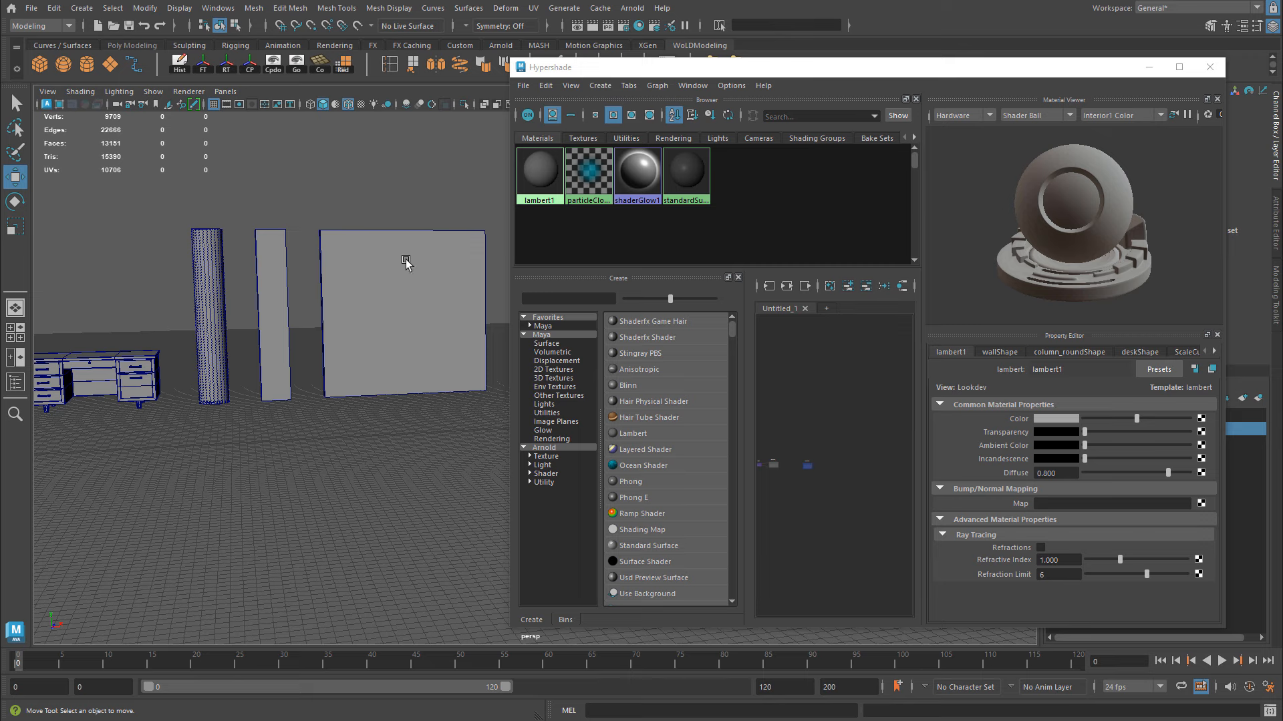
- Create a new Lambert material in the Hypershade
{"action": "scroll", "coordinate": [407, 263], "scroll_direction": "up", "scroll_amount": 5}
{"action": "scroll", "coordinate": [381, 279], "scroll_direction": "up", "scroll_amount": 2}
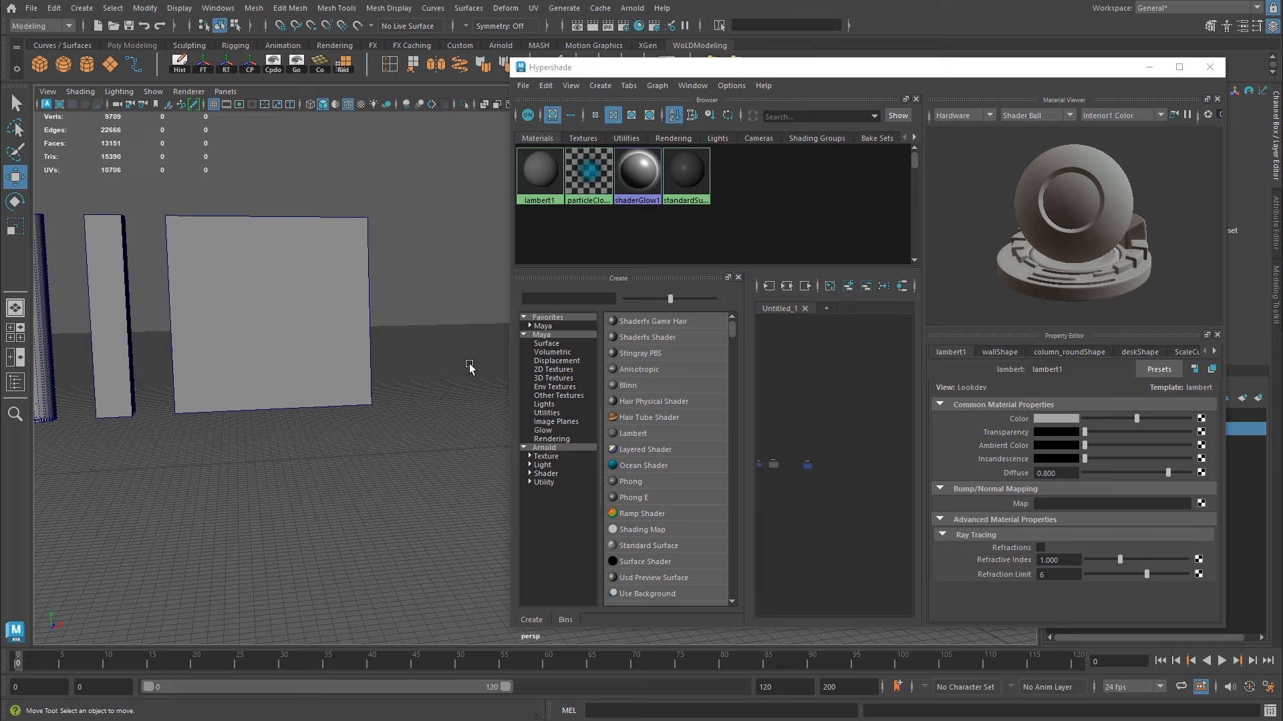
{"action": "middle_click_drag", "start_coordinate": [225, 292], "coordinate": [400, 293], "text": "alt"}
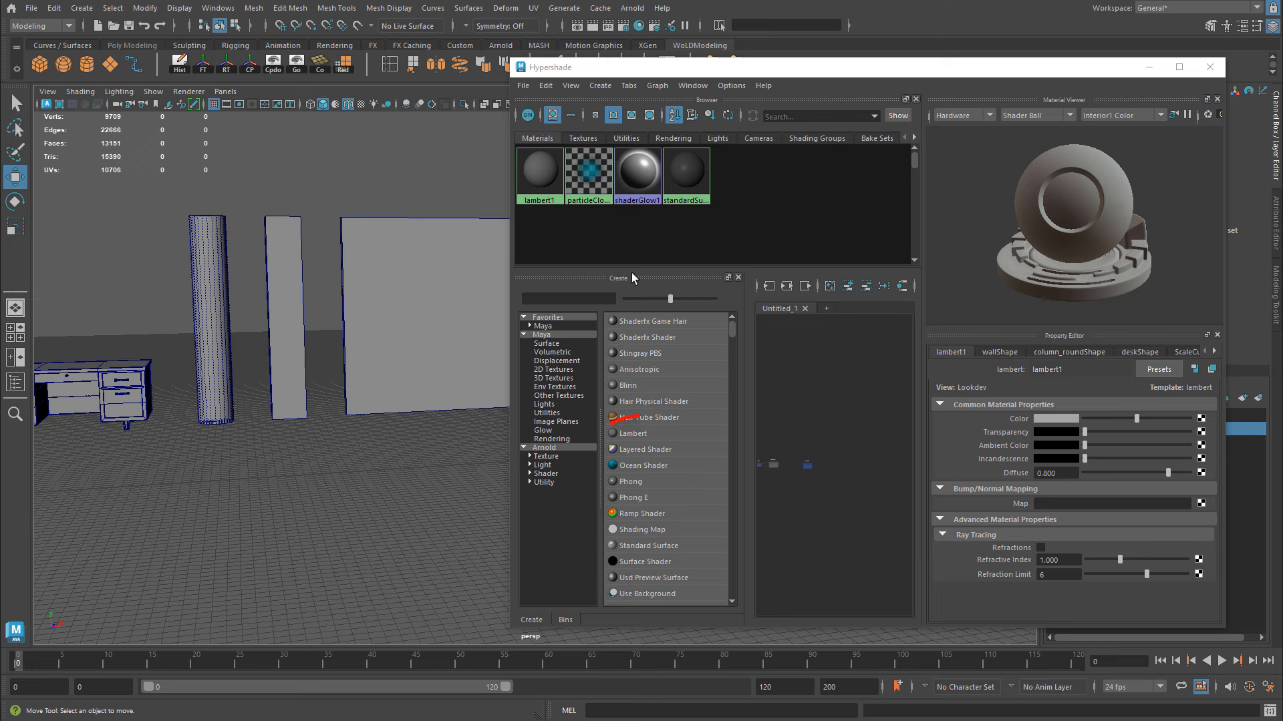
{"action": "left_click", "coordinate": [651, 435]}
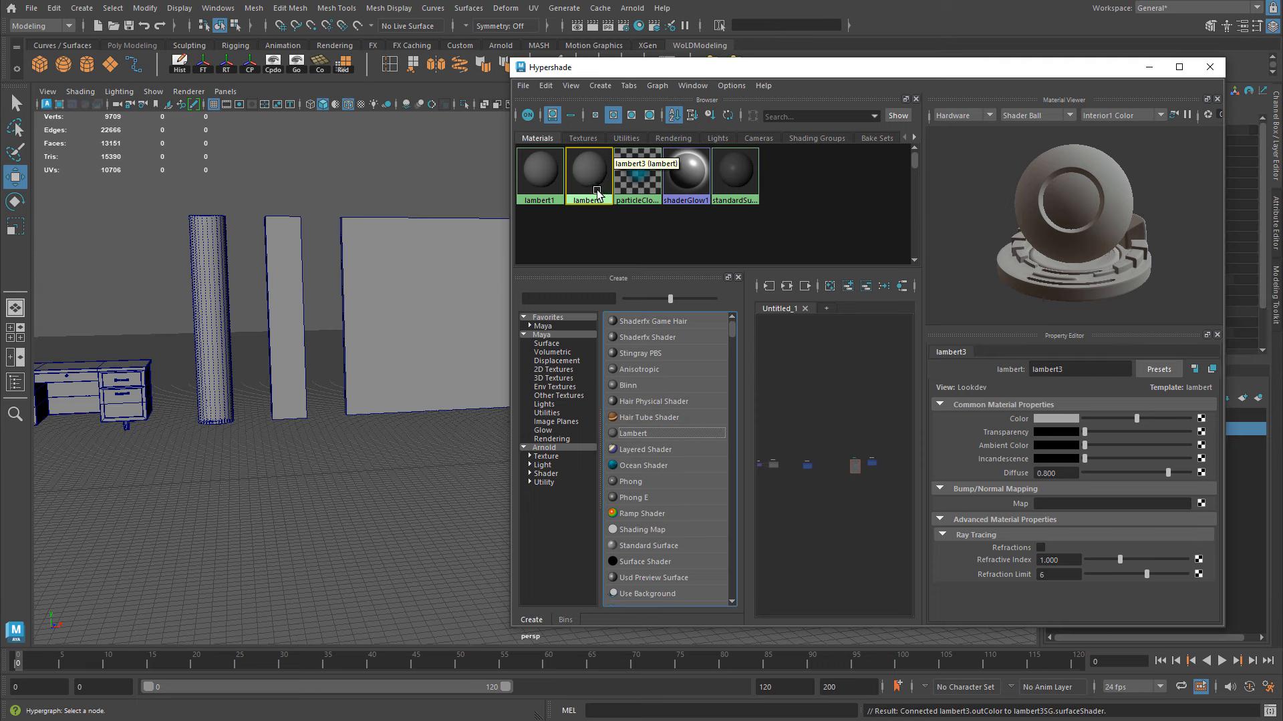
- Rename the new lambert3 material to TextureBaseColor
{"action": "middle_click_drag", "start_coordinate": [603, 204], "coordinate": [590, 192]}
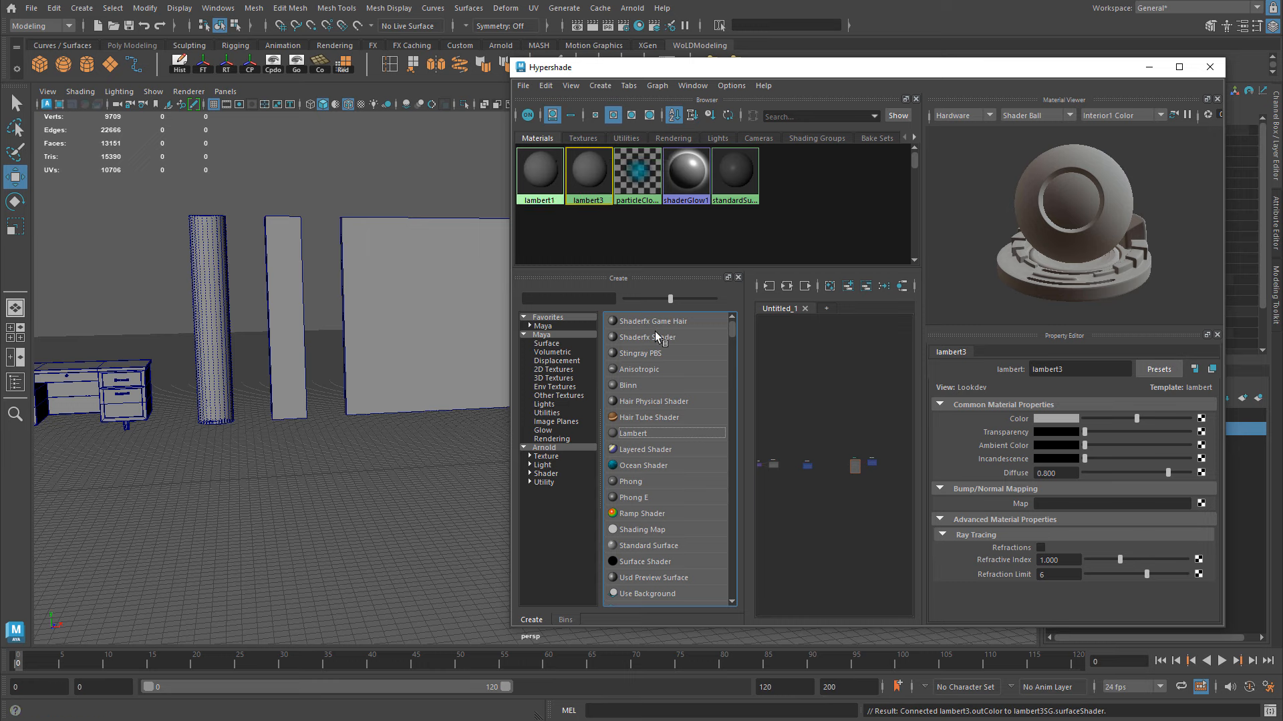
{"action": "left_click", "coordinate": [542, 172]}
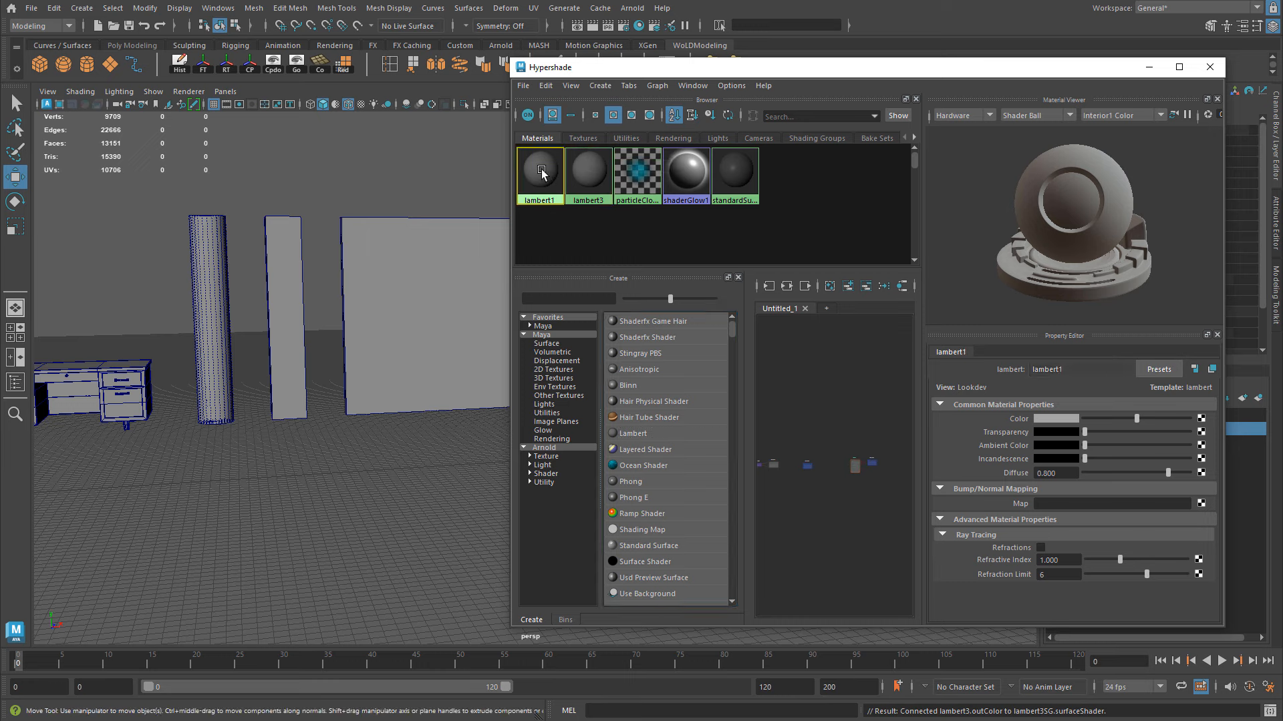
{"action": "left_click", "coordinate": [584, 175]}
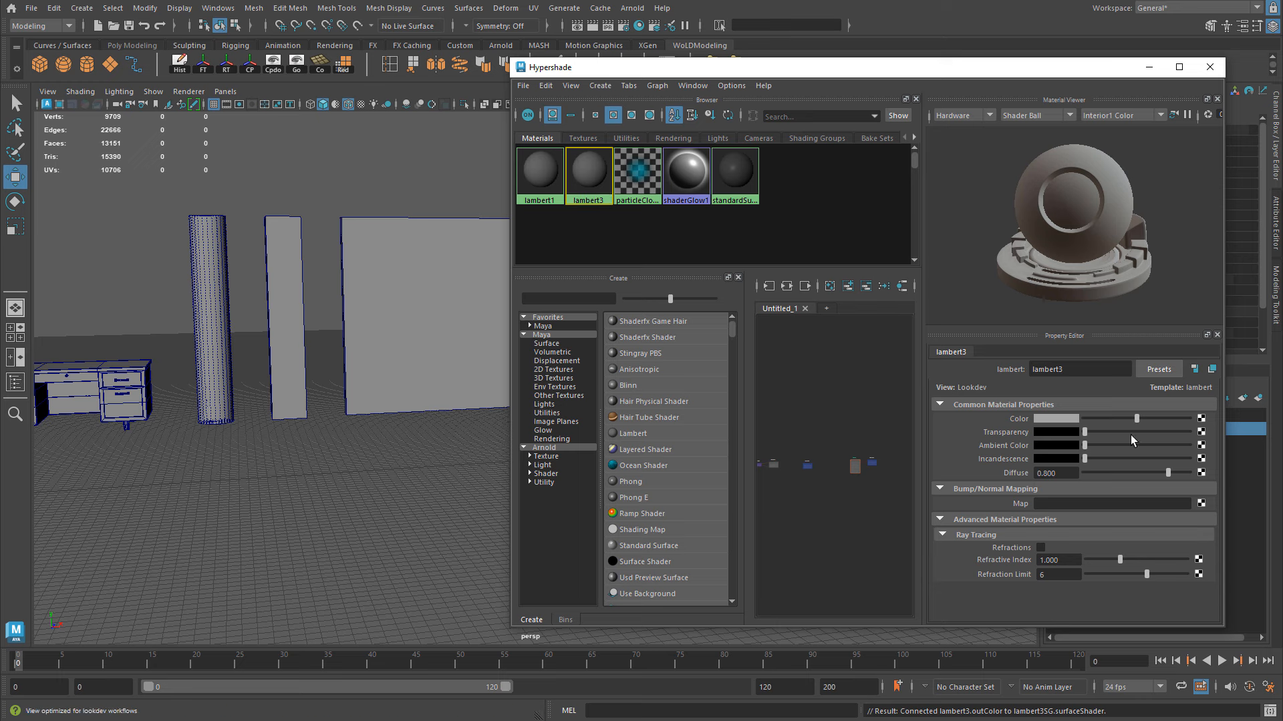
{"action": "double_click", "coordinate": [1063, 369]}
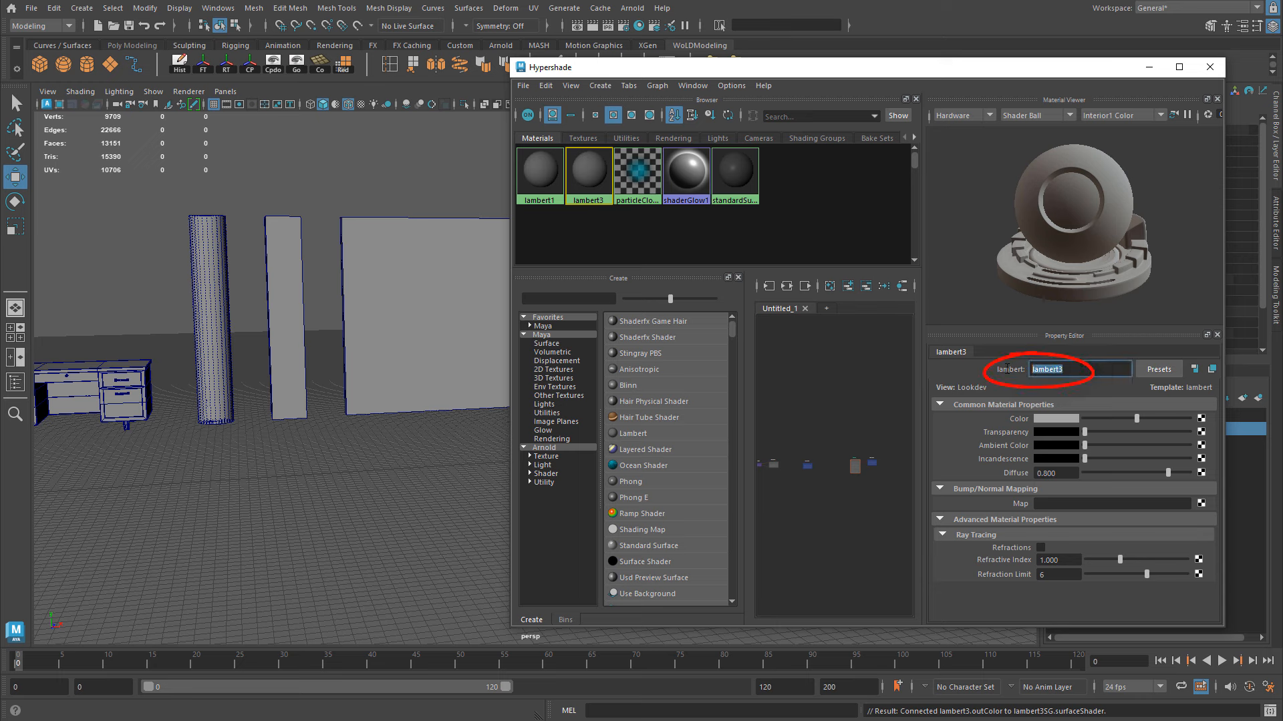
{"action": "type", "text": "Texture"}
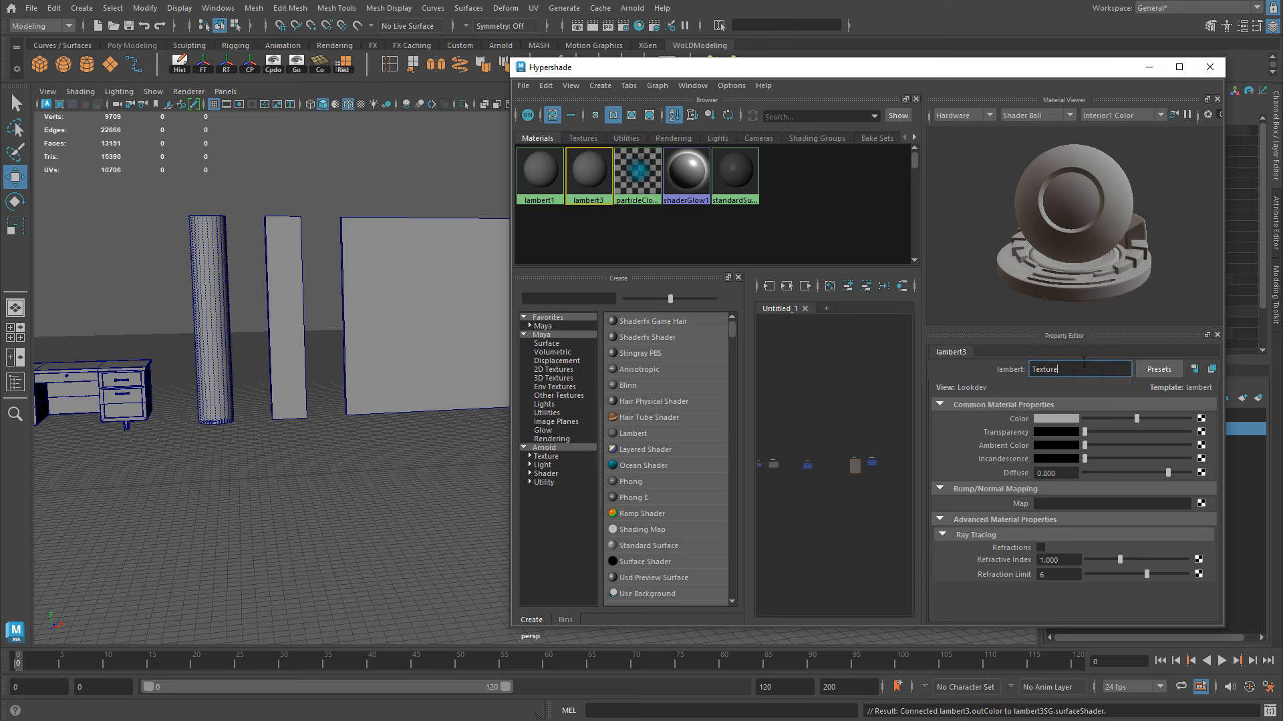
{"action": "type", "text": "BaseColor"}
{"action": "key", "text": "Return"}
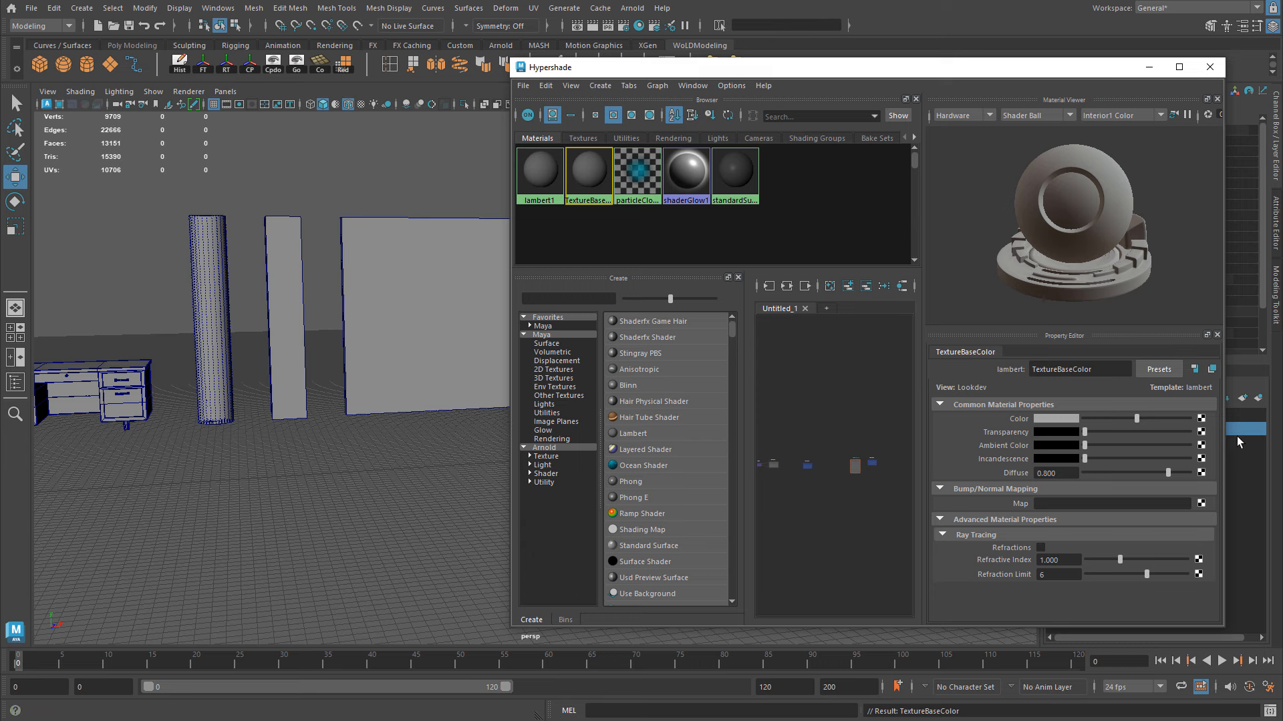
- Set the TextureBaseColor material's color to a neutral grey slightly darker than lambert1, with saturation 0
{"action": "mouse_move", "coordinate": [1136, 419]}
{"action": "left_mouse_down"}
{"action": "mouse_move", "coordinate": [1120, 418]}
{"action": "mouse_move", "coordinate": [1155, 426]}
{"action": "mouse_move", "coordinate": [1146, 420]}
{"action": "left_mouse_up"}
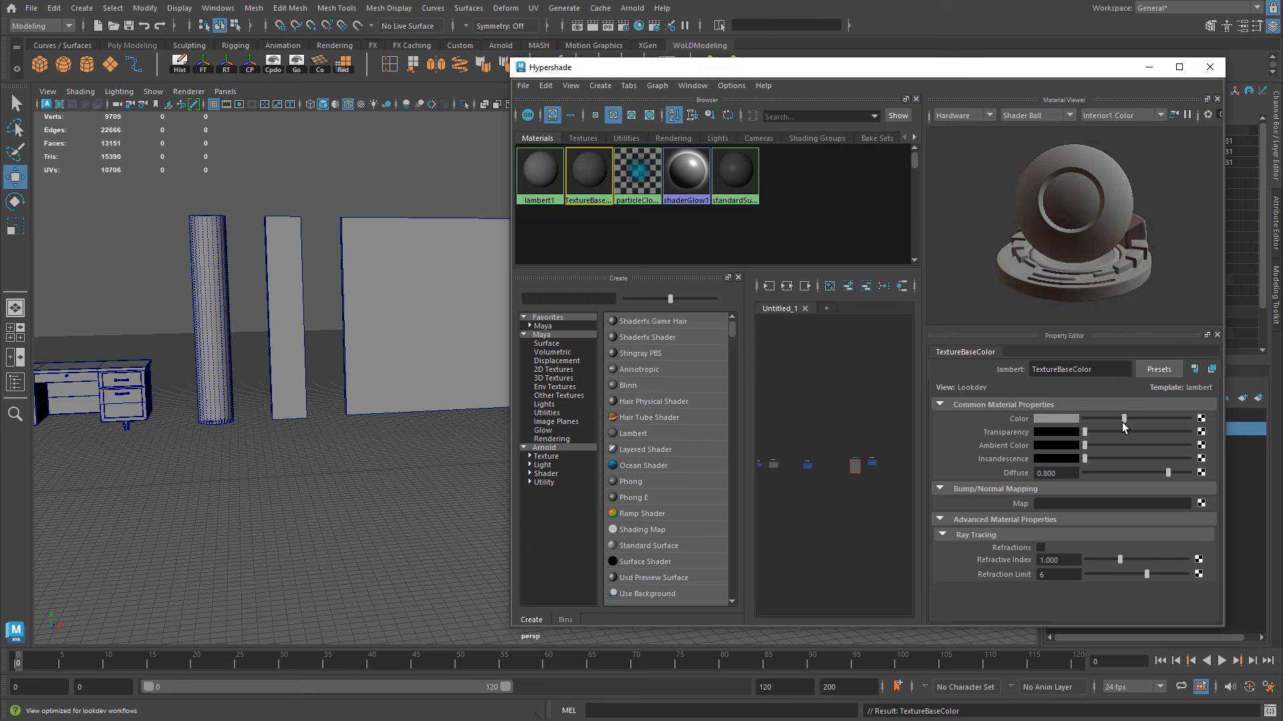
{"action": "left_click", "coordinate": [1055, 420]}
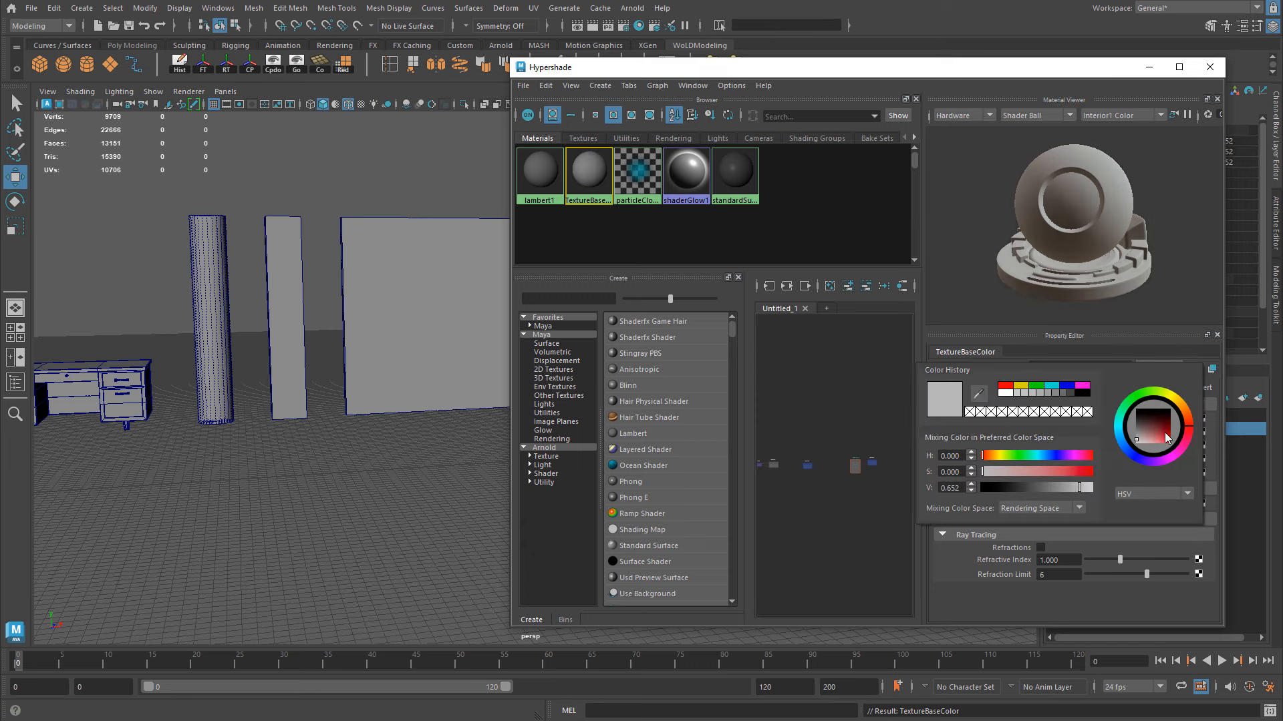
{"action": "left_click", "coordinate": [1158, 432]}
{"action": "left_click", "coordinate": [1152, 434]}
{"action": "left_click", "coordinate": [1064, 420]}
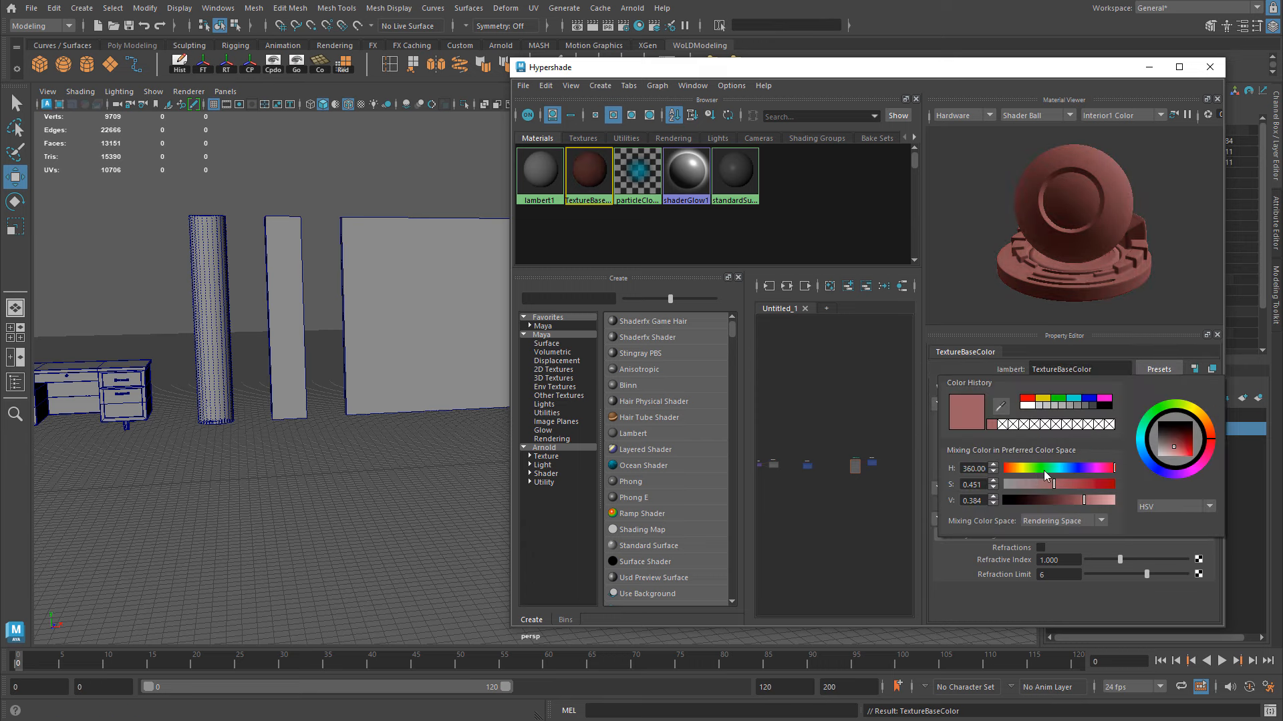
{"action": "left_click_drag", "start_coordinate": [1055, 483], "coordinate": [987, 486]}
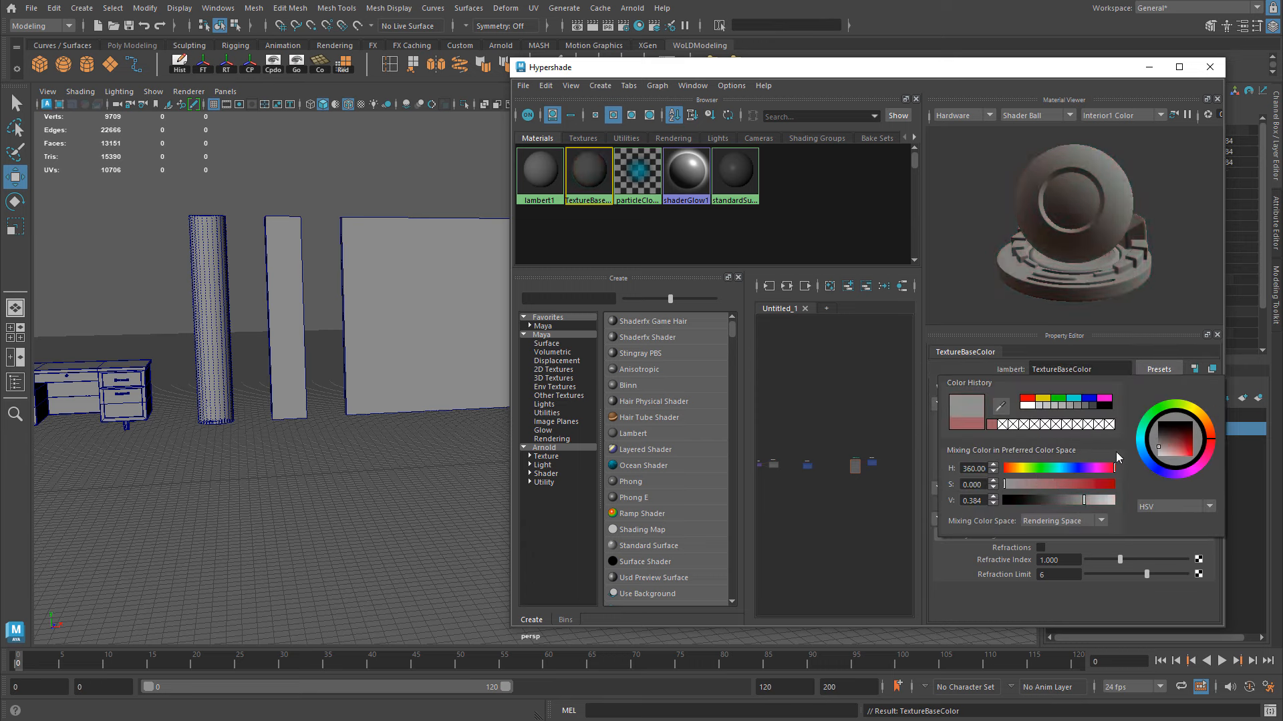
{"action": "left_click", "coordinate": [1084, 500]}
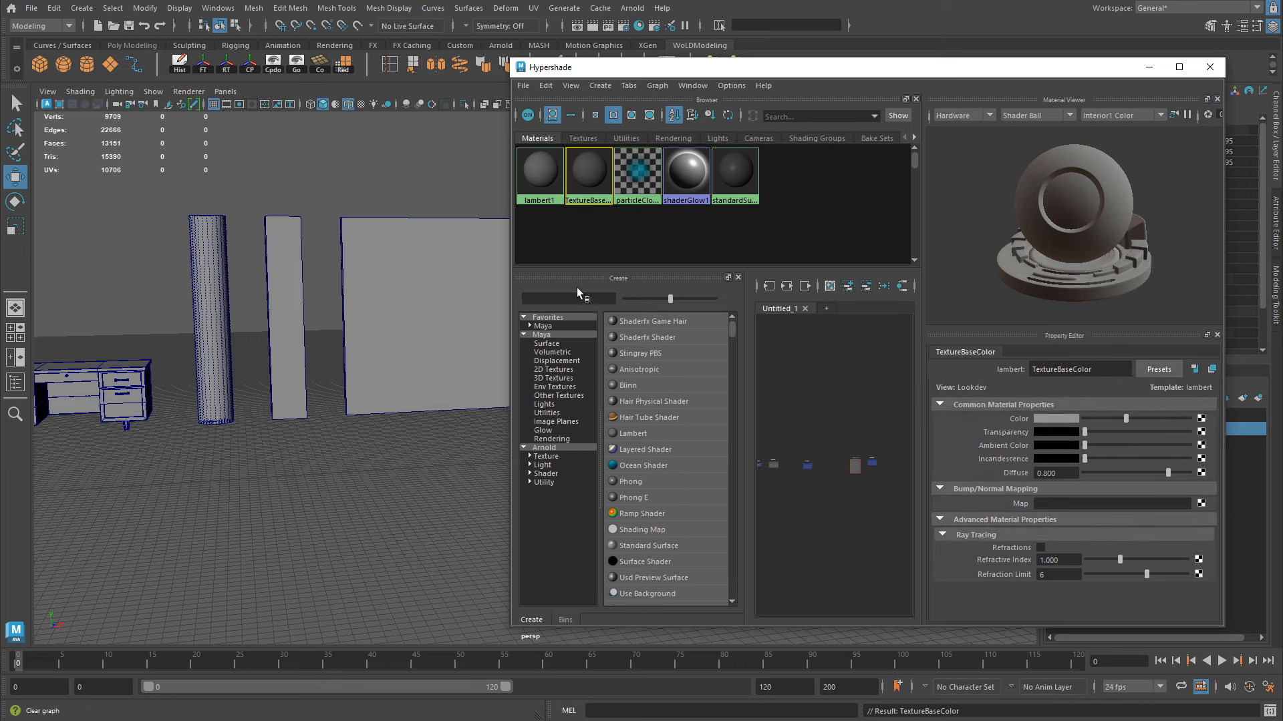
- Assign the existing TextureBaseColor material to the large wall in the viewport
{"action": "middle_click_drag", "start_coordinate": [287, 277], "coordinate": [189, 276], "text": "alt"}
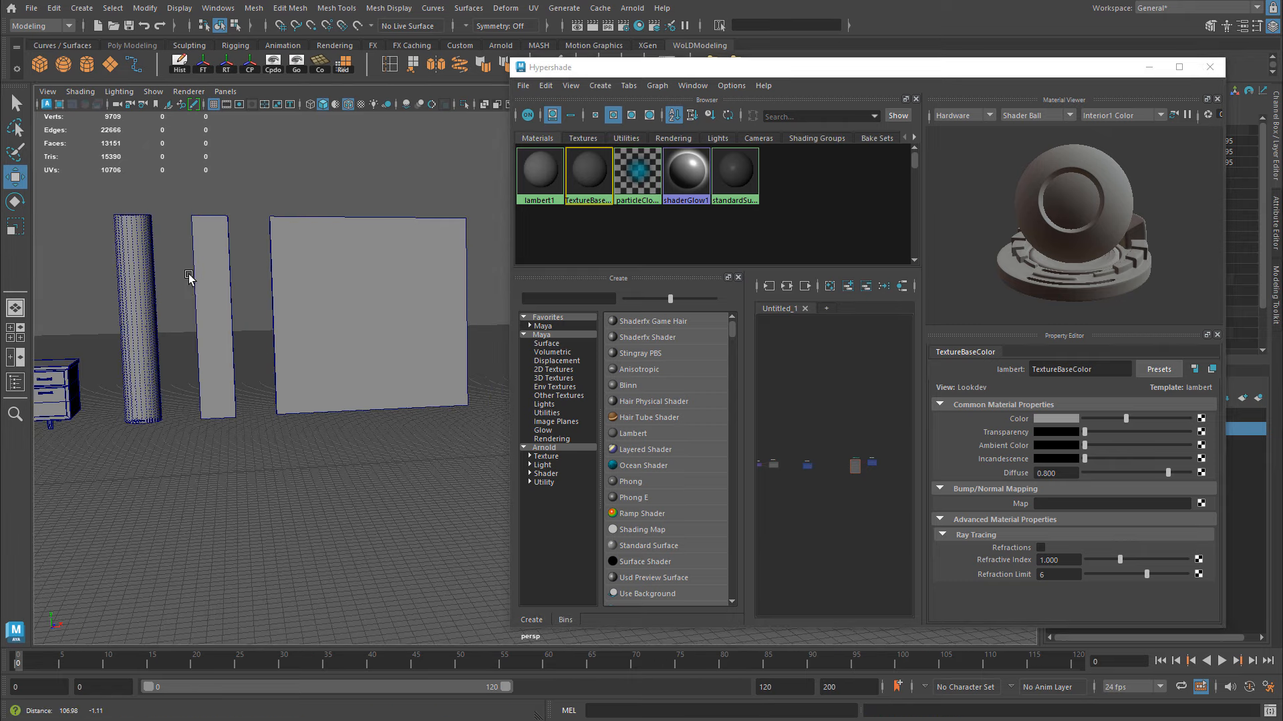
{"action": "left_click_drag", "start_coordinate": [334, 260], "coordinate": [348, 274], "text": "alt"}
{"action": "middle_click_drag", "start_coordinate": [265, 266], "coordinate": [269, 246], "text": "alt"}
{"action": "right_click_drag", "start_coordinate": [269, 247], "coordinate": [352, 244], "text": "alt"}
{"action": "middle_click_drag", "start_coordinate": [351, 244], "coordinate": [383, 296], "text": "alt"}
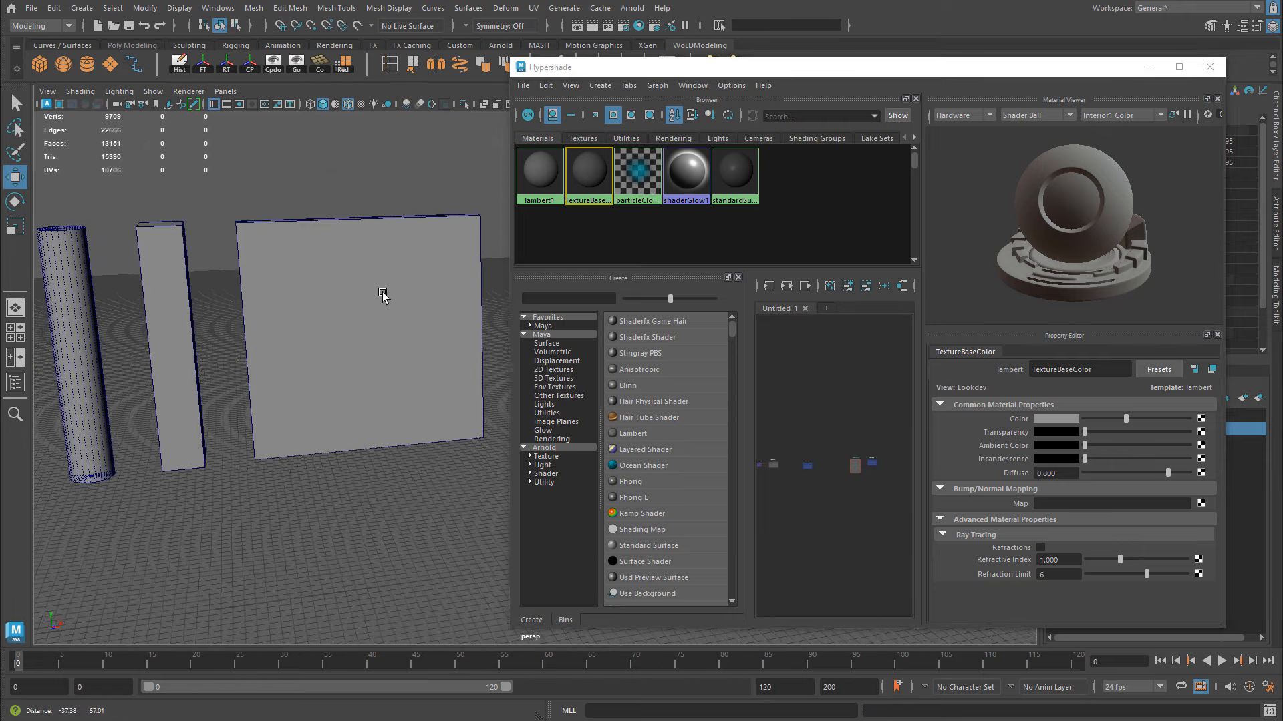
{"action": "left_click", "coordinate": [300, 244]}
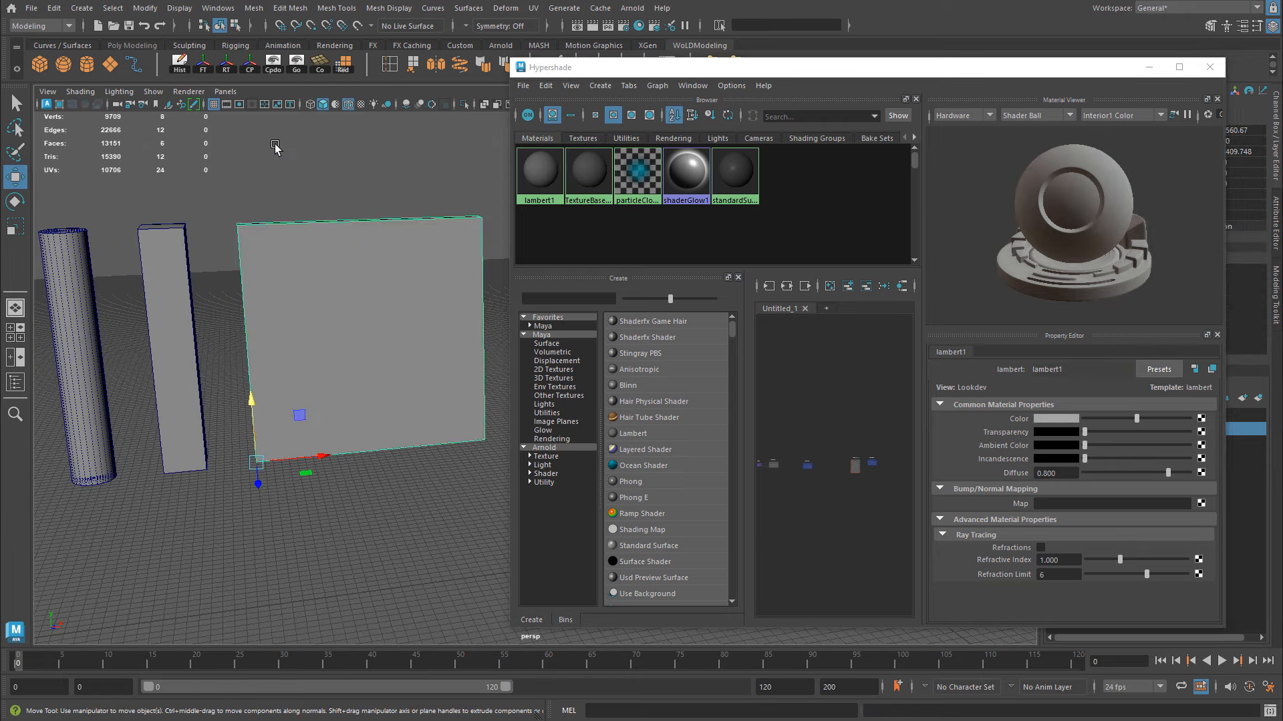
{"action": "right_click", "coordinate": [303, 244]}
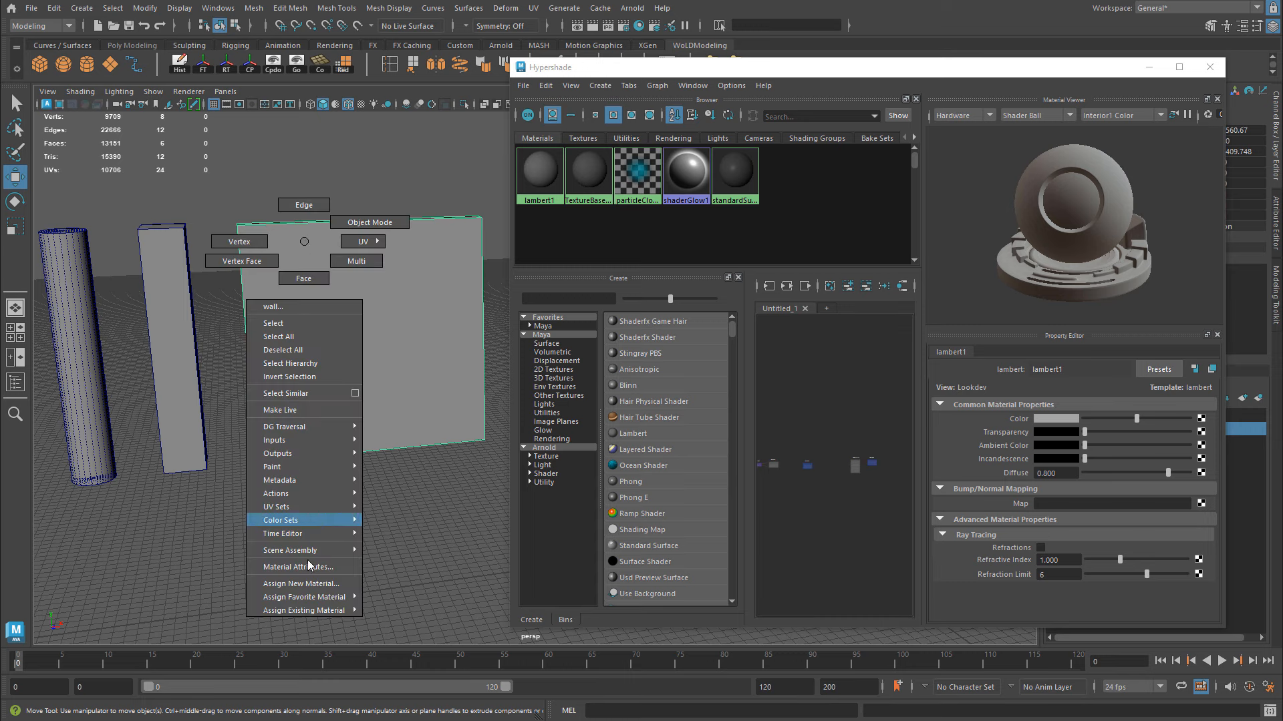
{"action": "mouse_move", "coordinate": [303, 614]}
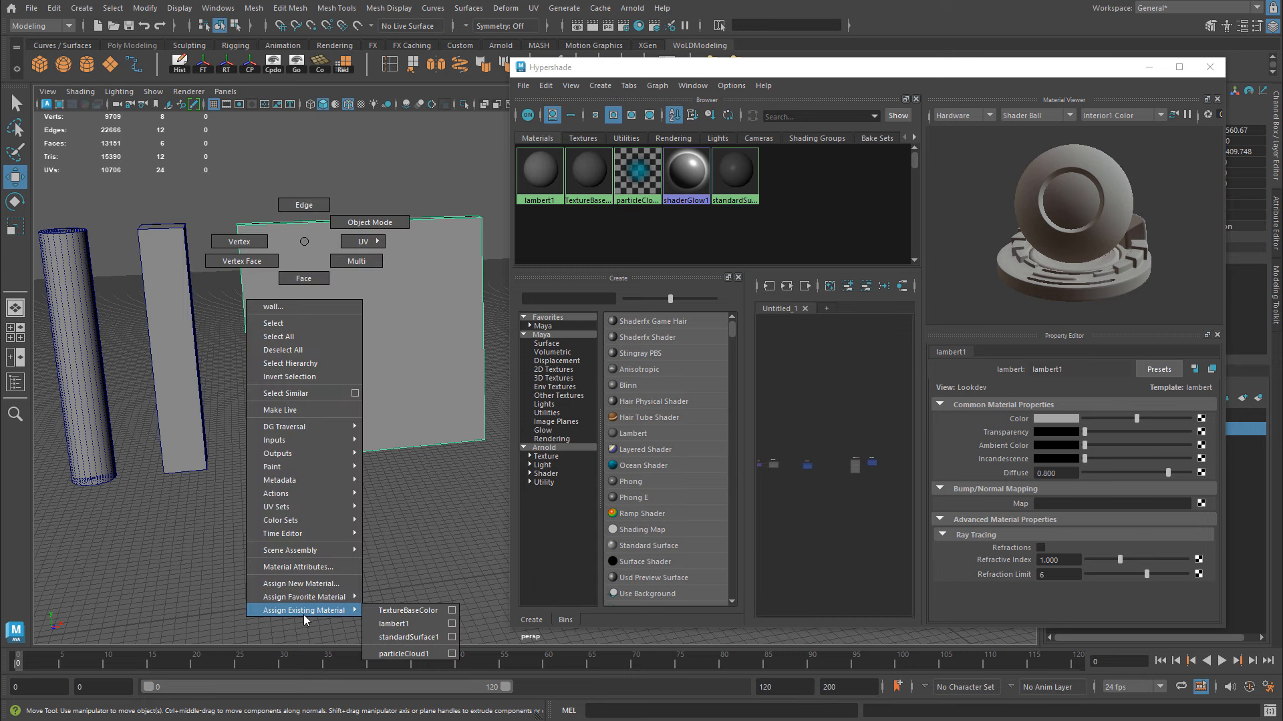
{"action": "left_click", "coordinate": [419, 612]}
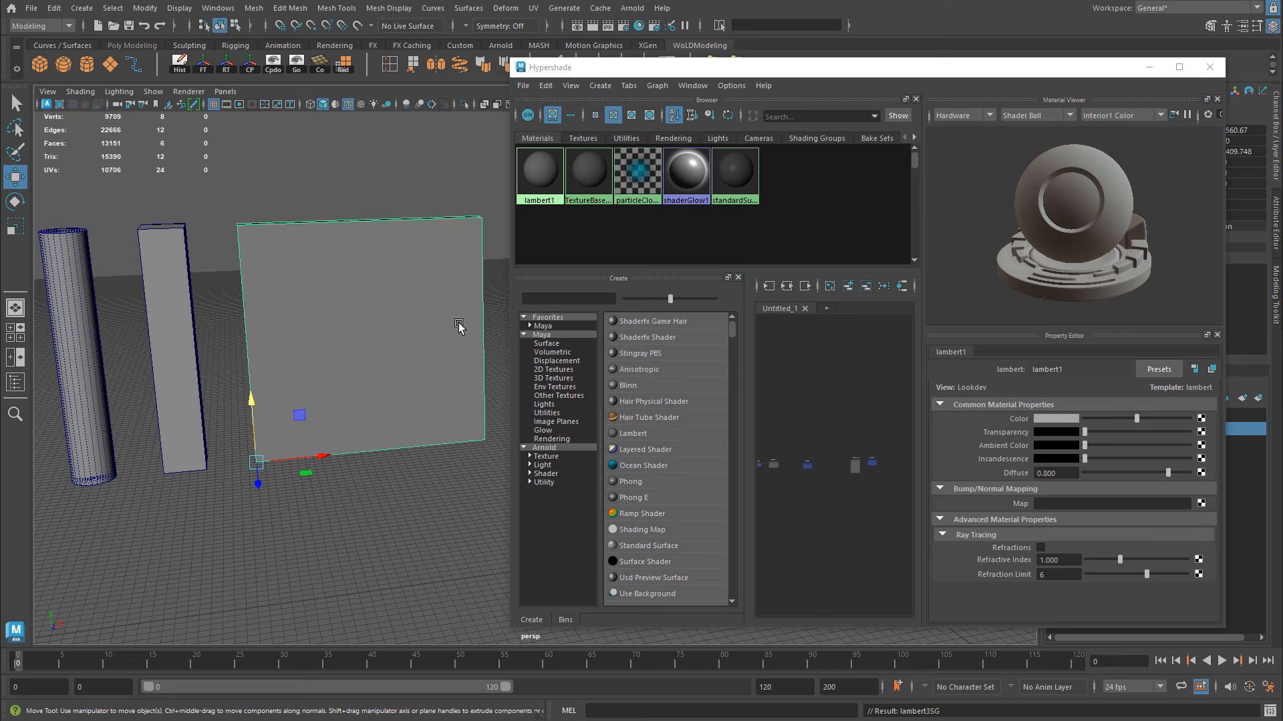
- Check material assignments on the wall and square column by selecting the objects that use TextureBaseColor and those that use lambert1
{"action": "left_click", "coordinate": [586, 173]}
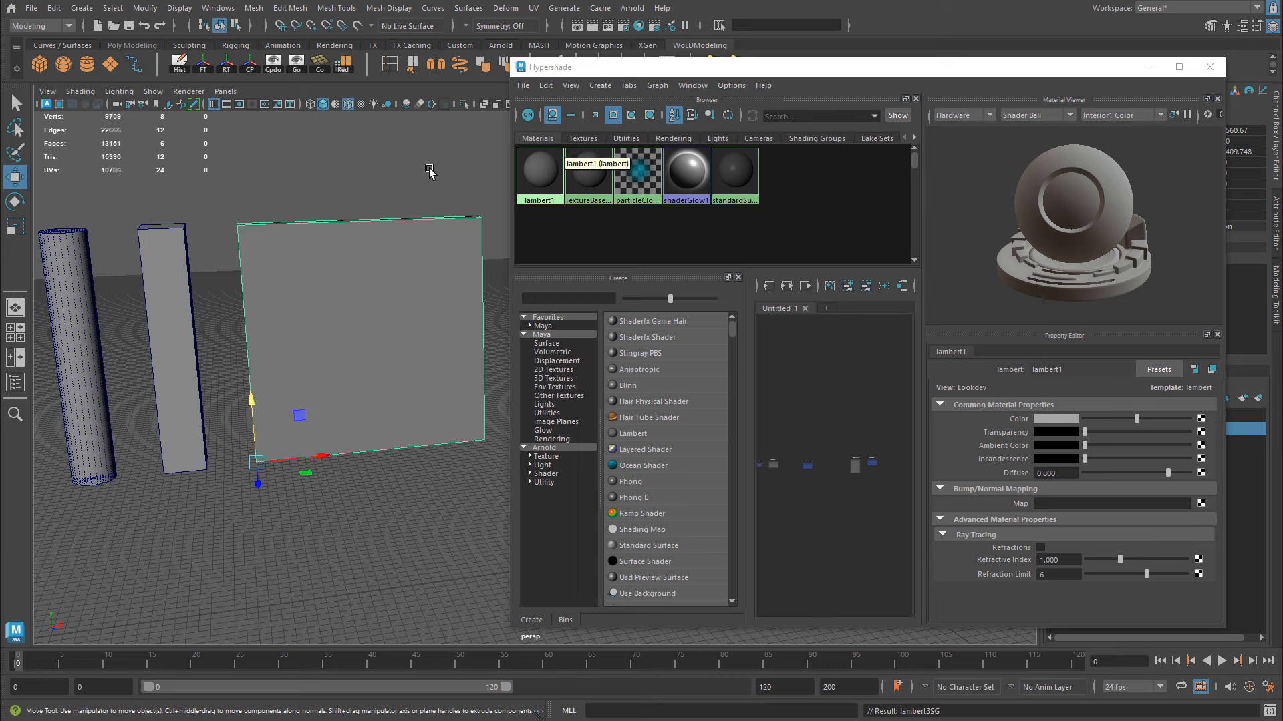
{"action": "right_click", "coordinate": [586, 175]}
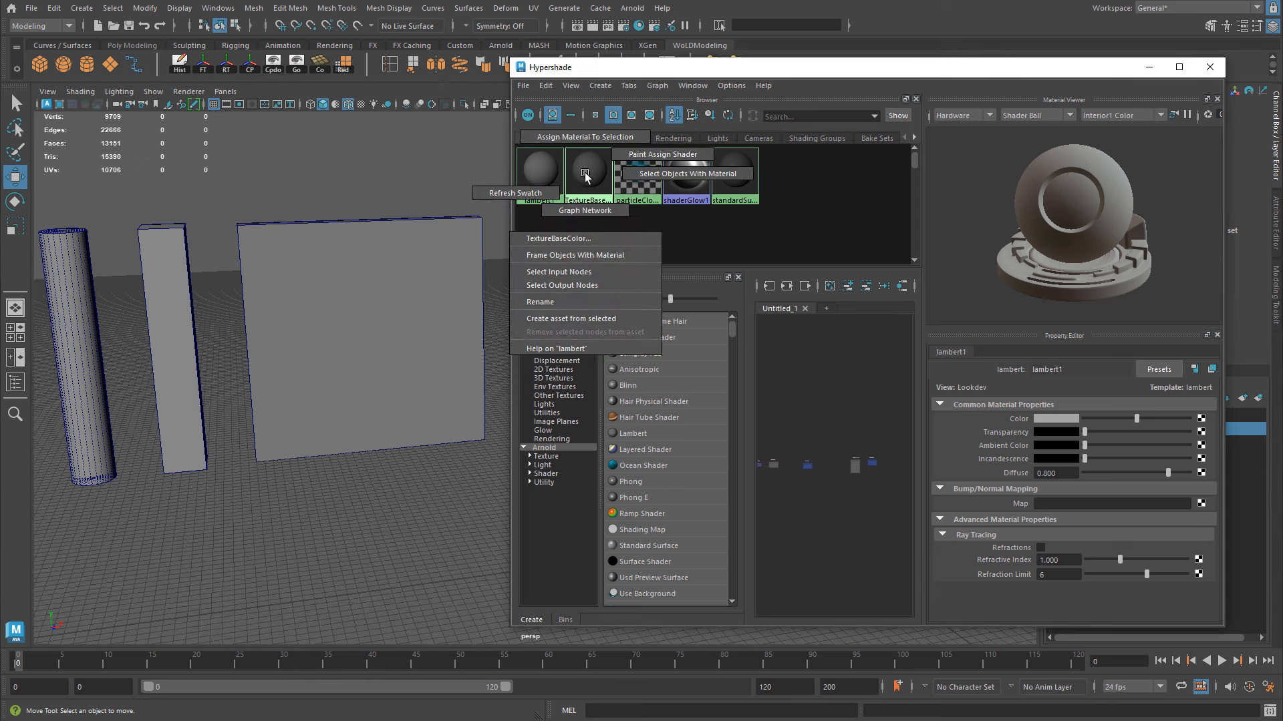
{"action": "right_click_drag", "start_coordinate": [586, 175], "coordinate": [661, 168]}
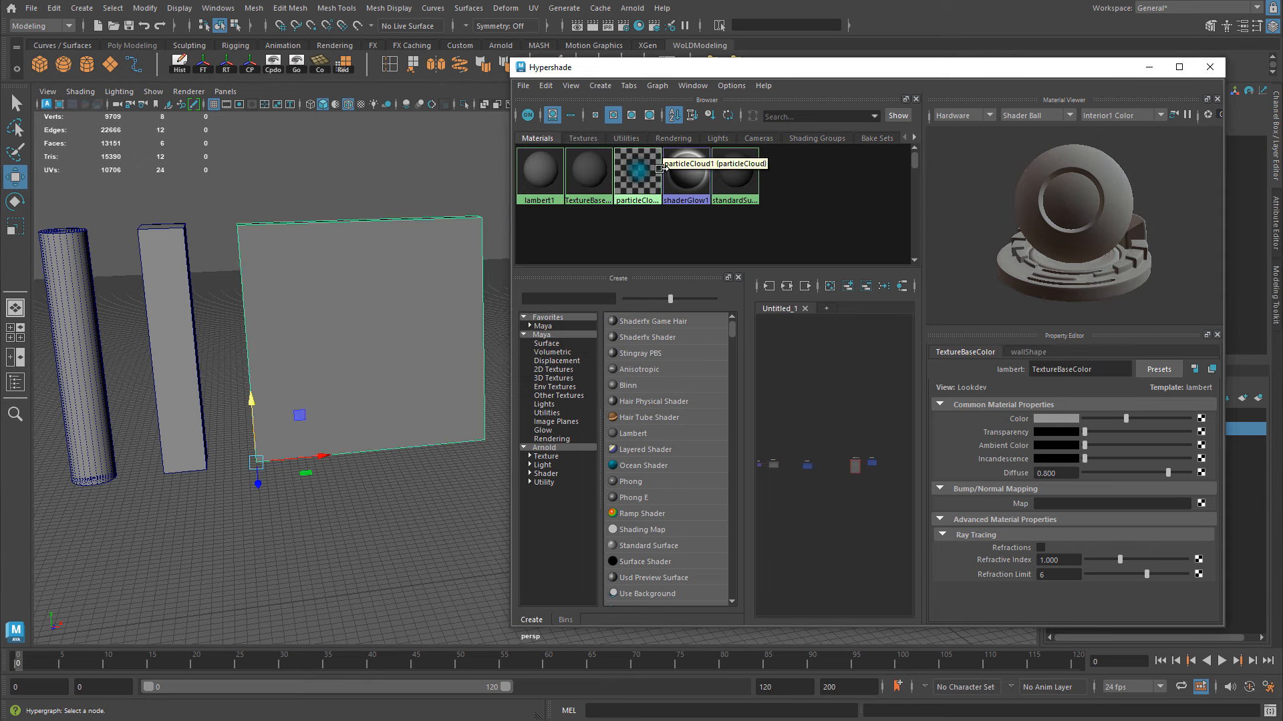
{"action": "left_click", "coordinate": [160, 266]}
{"action": "right_click", "coordinate": [528, 172]}
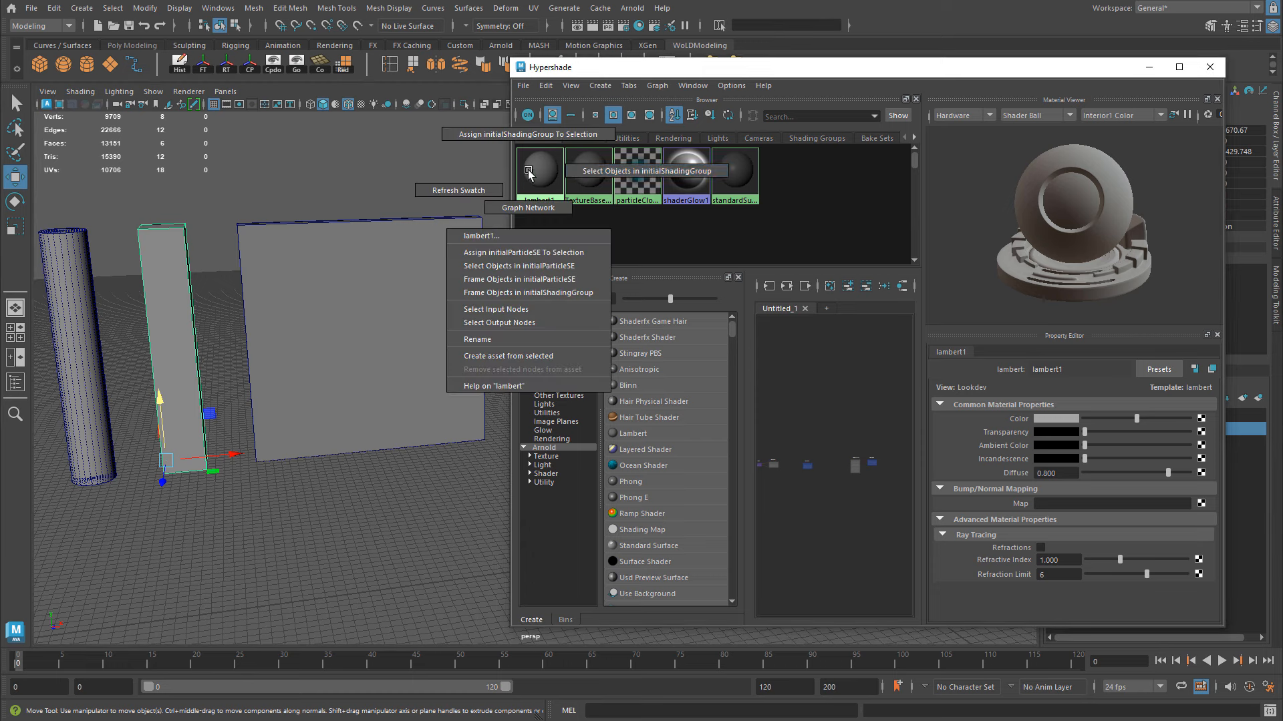
{"action": "right_click_drag", "start_coordinate": [528, 173], "coordinate": [660, 169]}
{"action": "left_click", "coordinate": [267, 287]}
{"action": "right_click", "coordinate": [592, 170]}
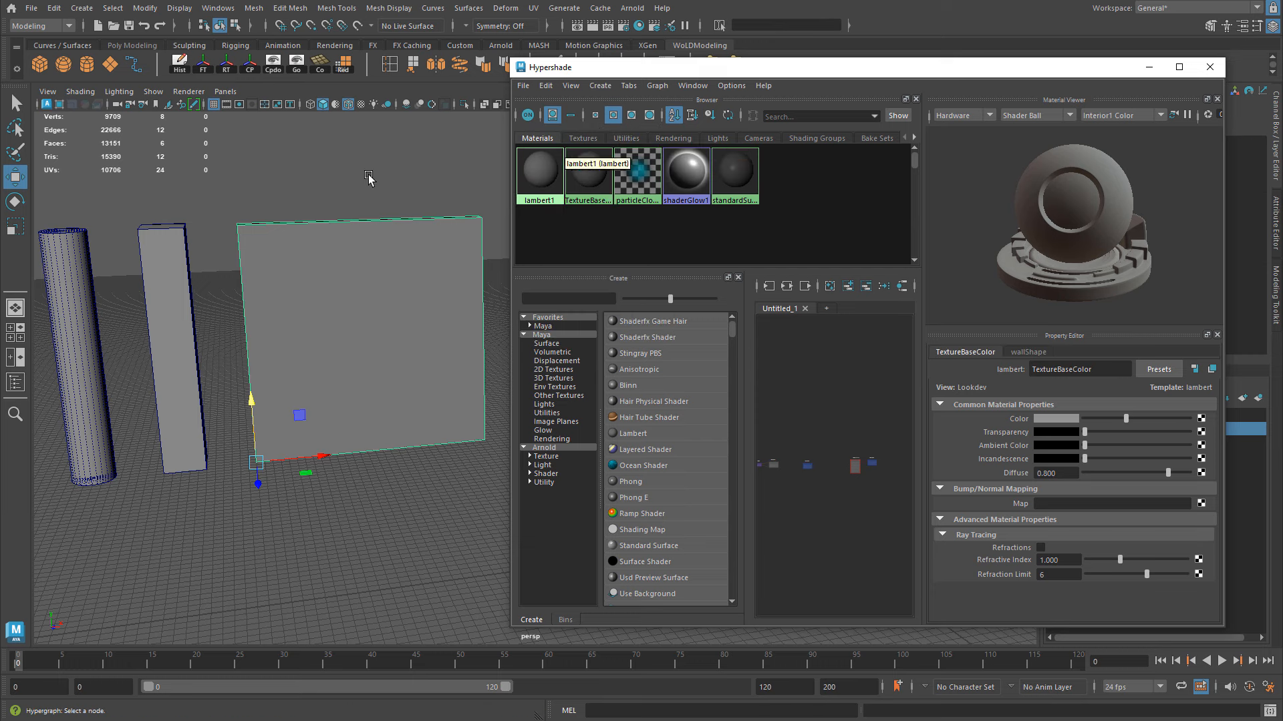
- Try applying TextureBaseColor and then lambert1 directly onto the square column and the wall from the material swatches
{"action": "left_click", "coordinate": [585, 173]}
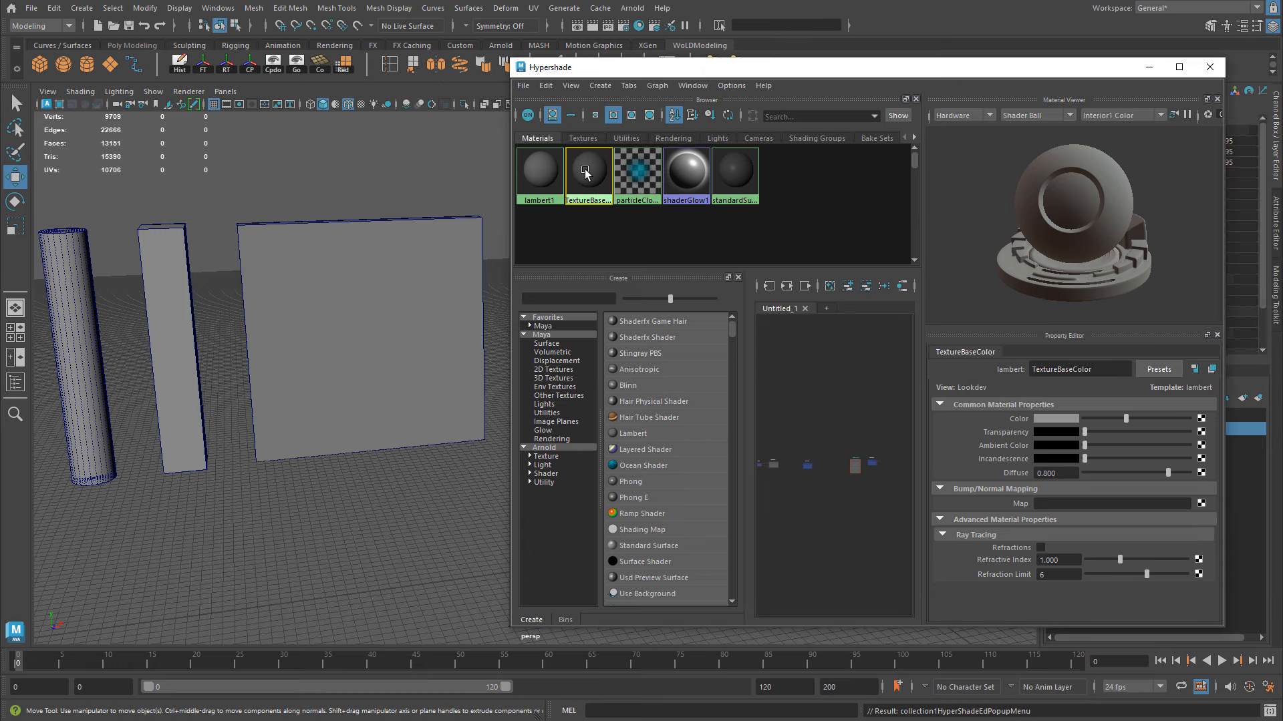
{"action": "middle_click_drag", "start_coordinate": [585, 173], "coordinate": [157, 274]}
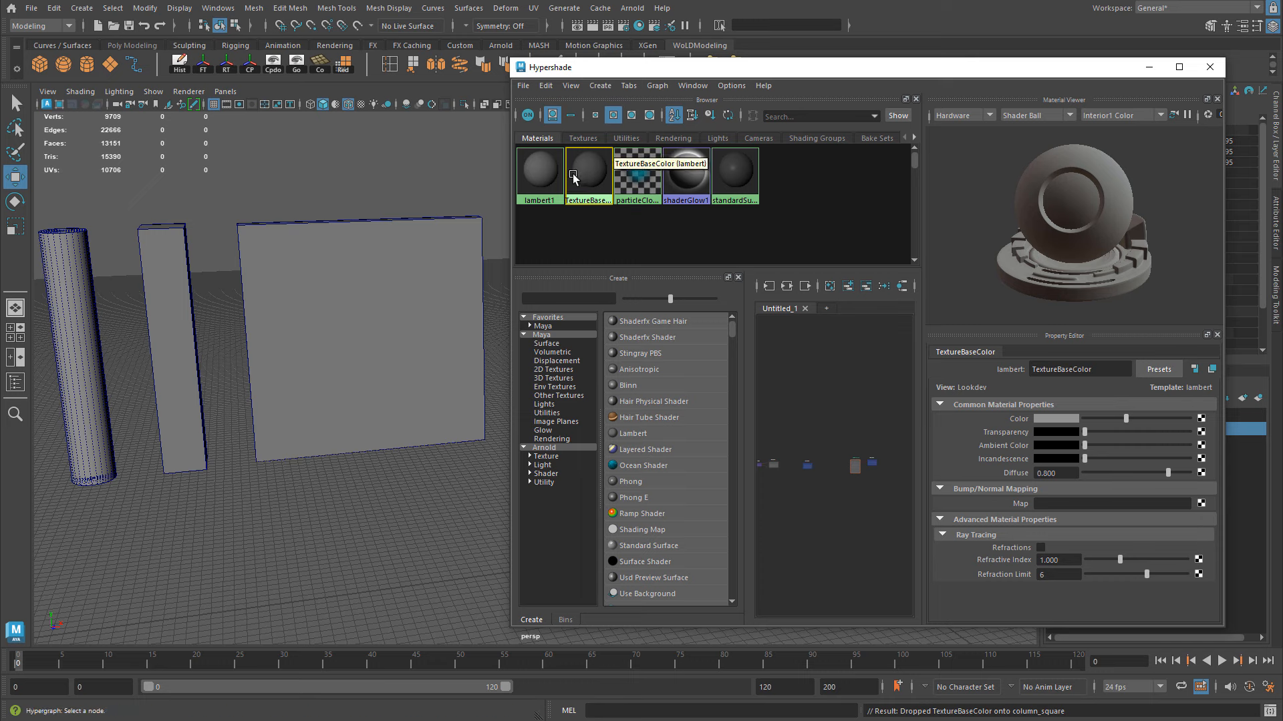
{"action": "middle_click_drag", "start_coordinate": [554, 173], "coordinate": [159, 304]}
{"action": "middle_click_drag", "start_coordinate": [351, 304], "coordinate": [351, 305]}
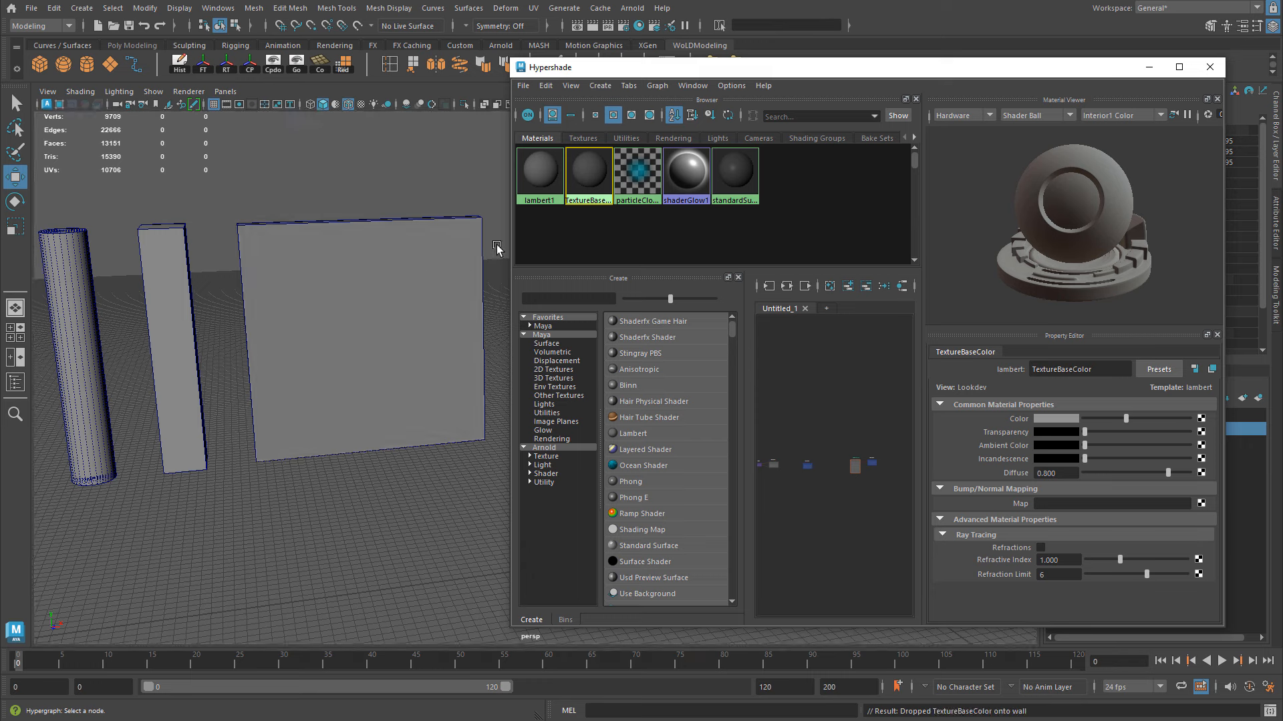
{"action": "middle_click_drag", "start_coordinate": [549, 175], "coordinate": [362, 293]}
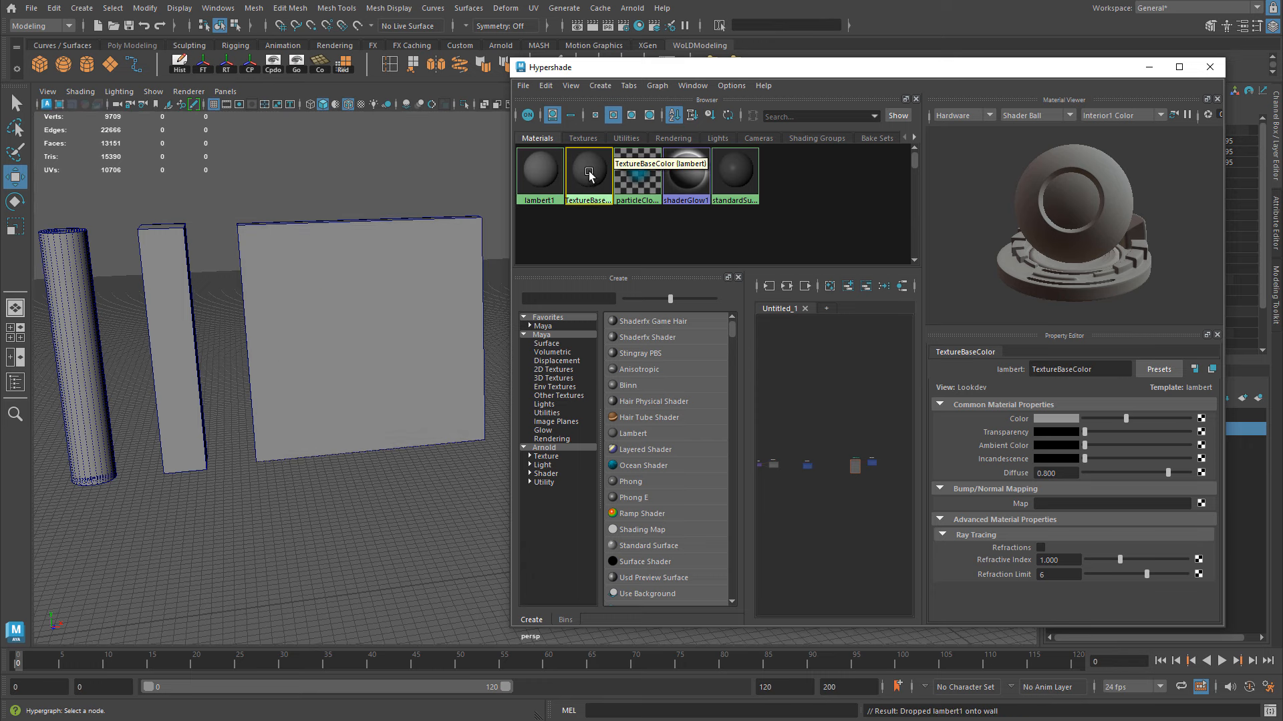
- Select the wall and assign TextureBaseColor to the selection from the Hypershade
{"action": "left_click_drag", "start_coordinate": [387, 160], "coordinate": [425, 280]}
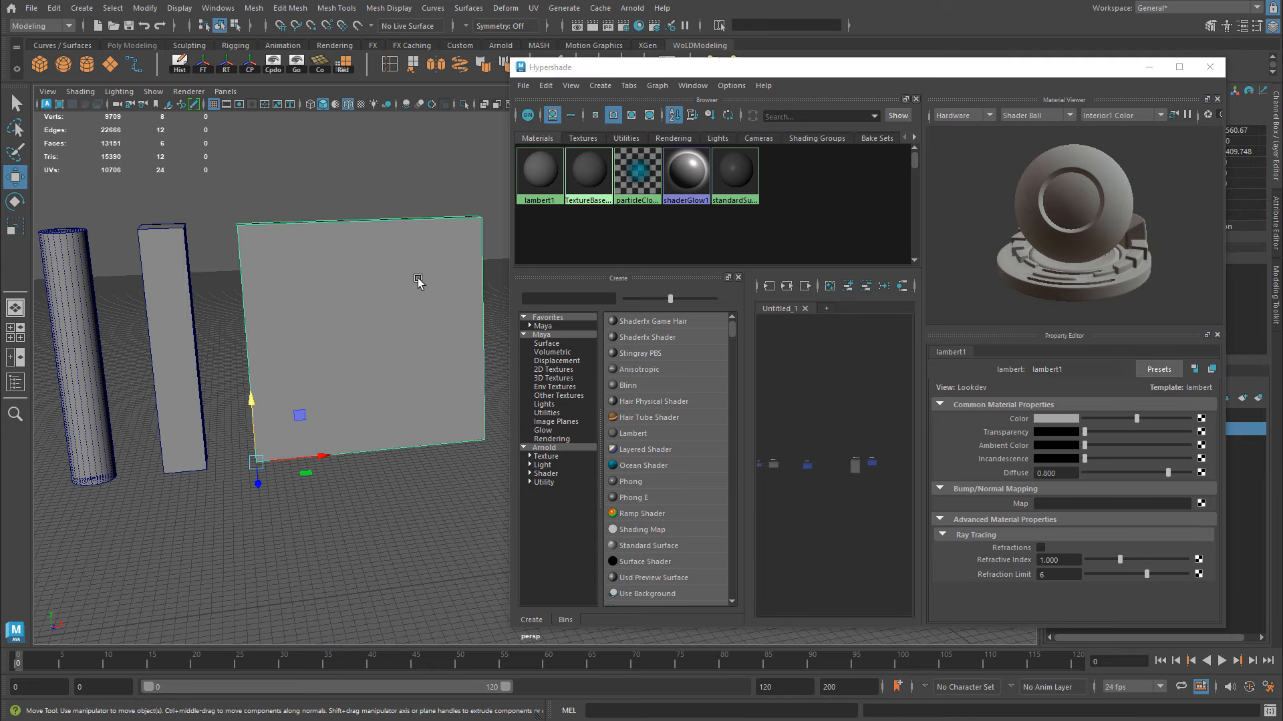
{"action": "right_click", "coordinate": [590, 173]}
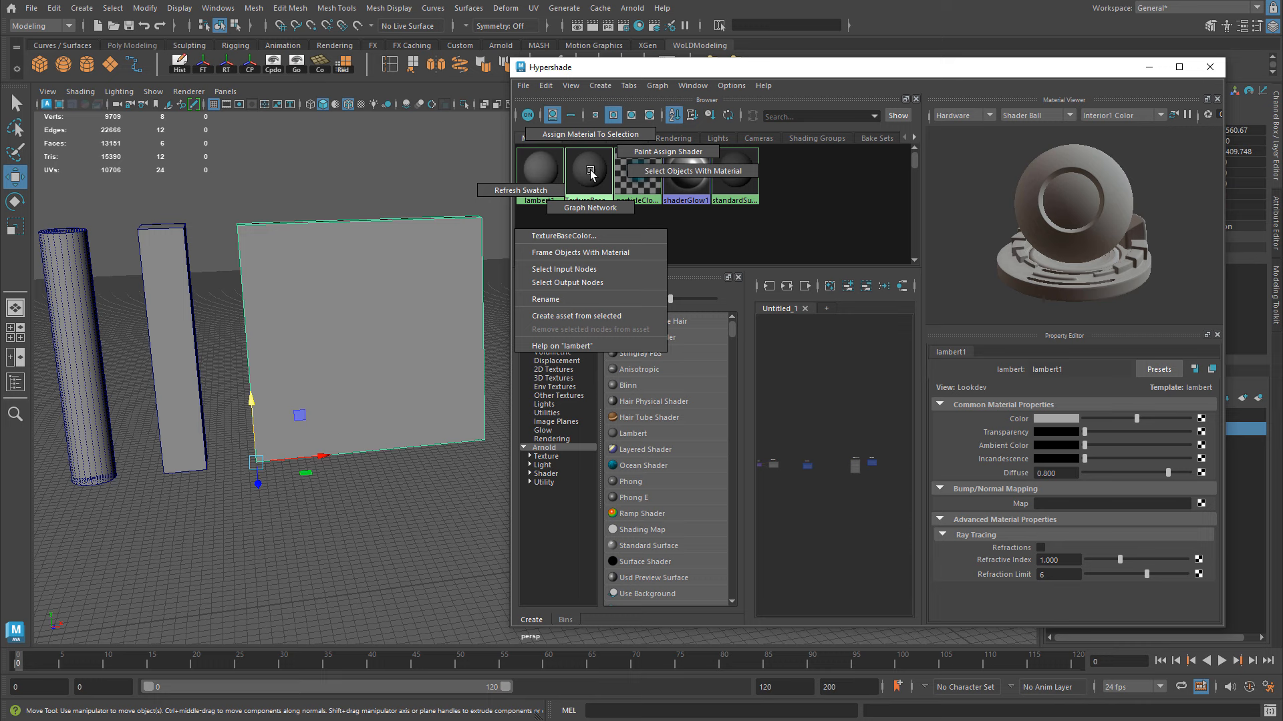
{"action": "left_click", "coordinate": [592, 138]}
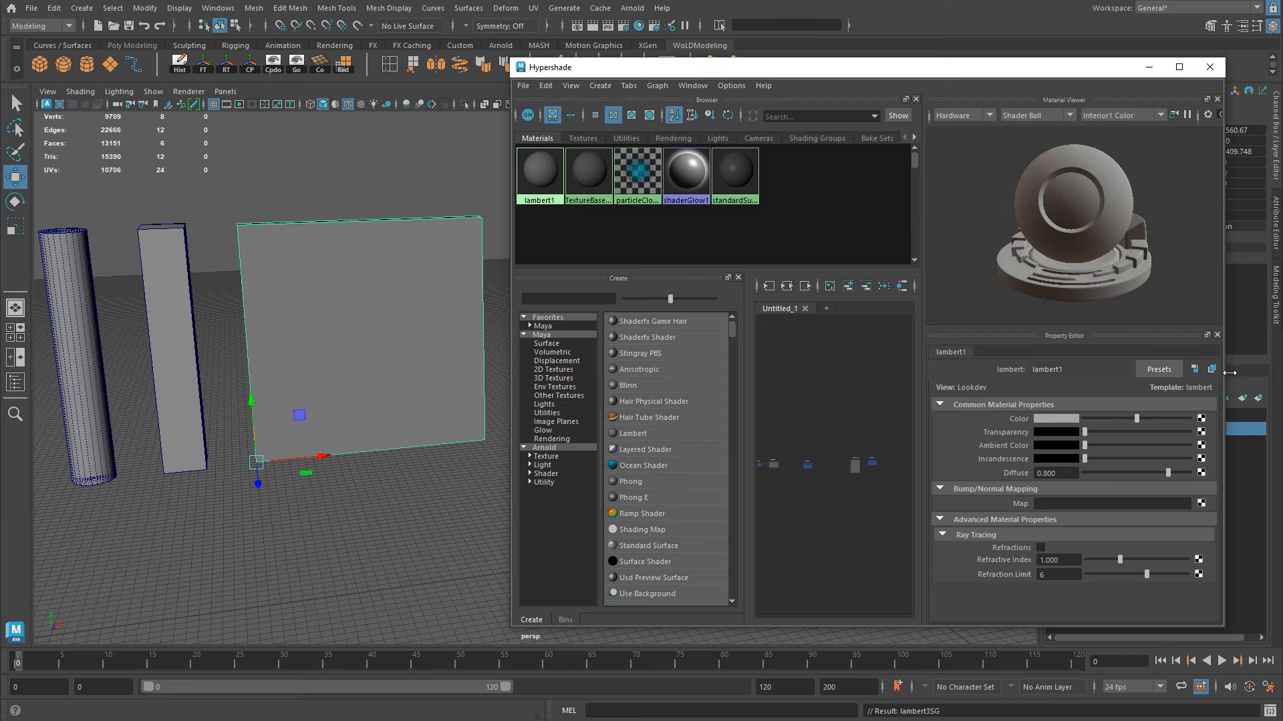
- Graph the TextureBaseColor material's network and widen the Hypershade window to enlarge the node work area
{"action": "left_click_drag", "start_coordinate": [1224, 373], "coordinate": [1249, 373]}
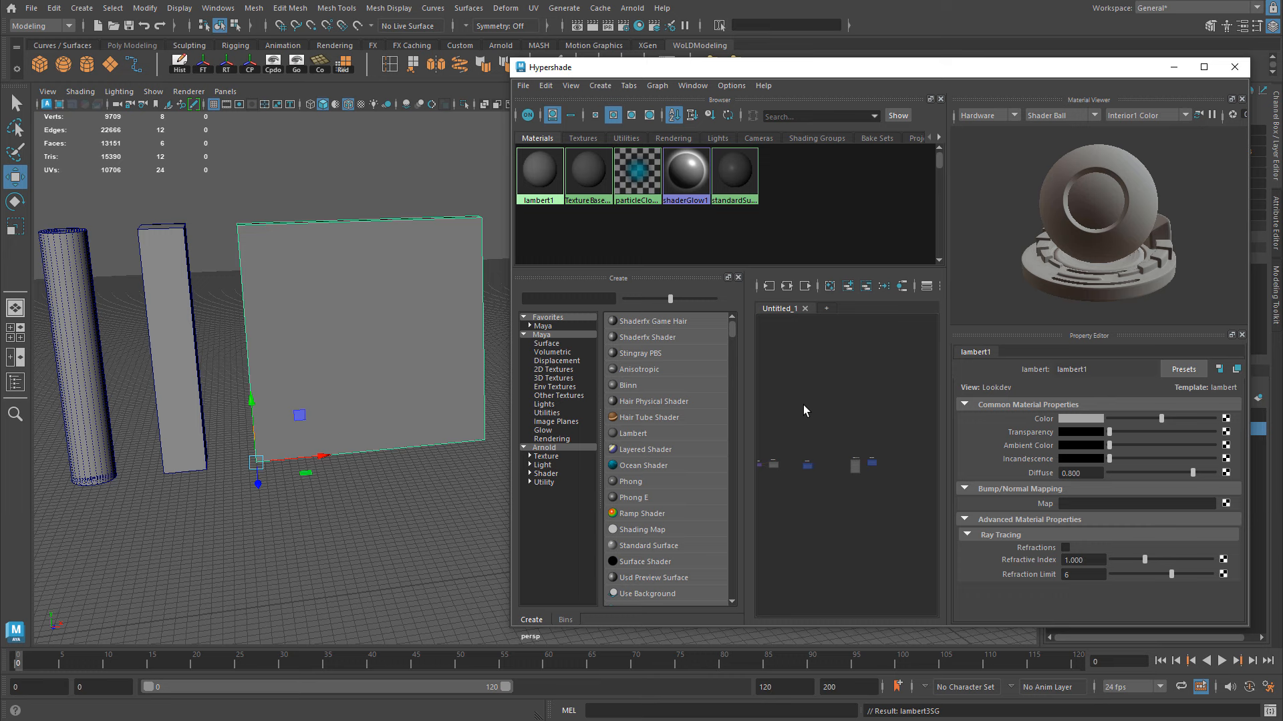
{"action": "right_click_drag", "start_coordinate": [793, 403], "coordinate": [869, 419], "text": "alt"}
{"action": "middle_click_drag", "start_coordinate": [855, 421], "coordinate": [905, 405], "text": "alt"}
{"action": "middle_click_drag", "start_coordinate": [586, 170], "coordinate": [580, 169]}
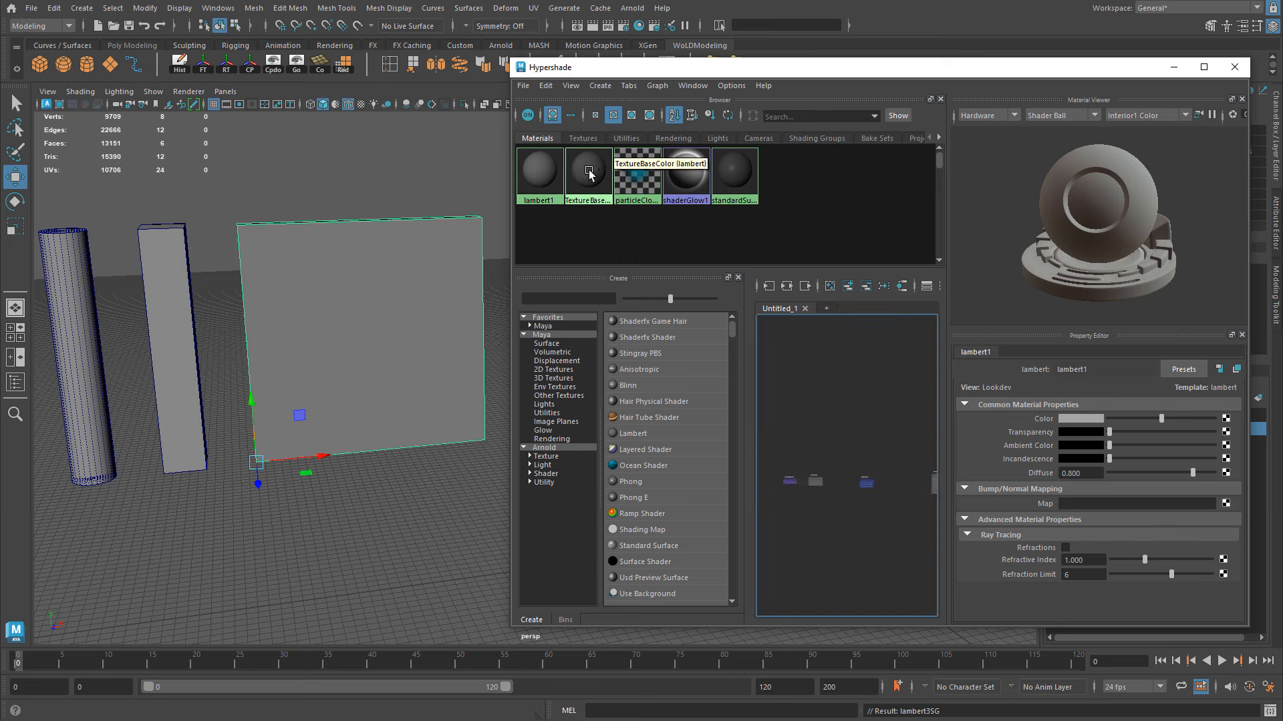
{"action": "right_click_drag", "start_coordinate": [589, 173], "coordinate": [597, 212]}
{"action": "left_click_drag", "start_coordinate": [512, 397], "coordinate": [379, 393]}
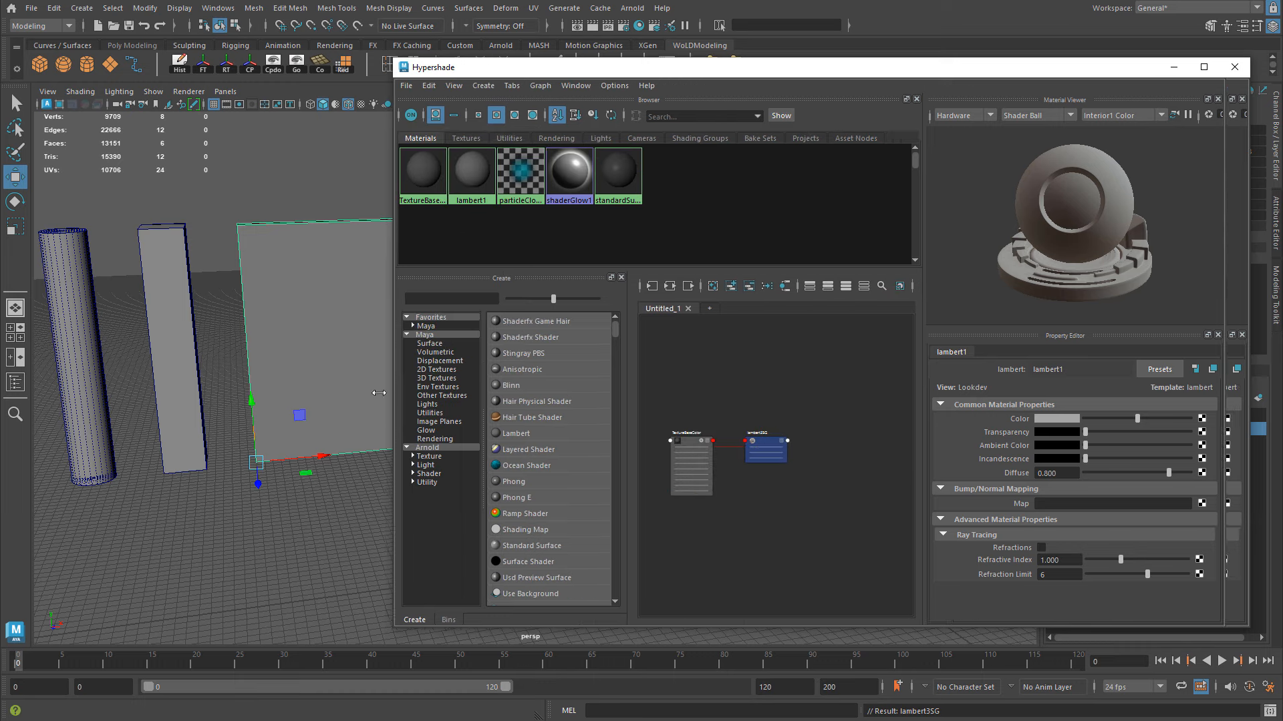
- Select the TextureBaseColor node in the graphed network to show its connection to the shading group and its properties
{"action": "scroll", "coordinate": [724, 387], "scroll_direction": "up", "scroll_amount": 3}
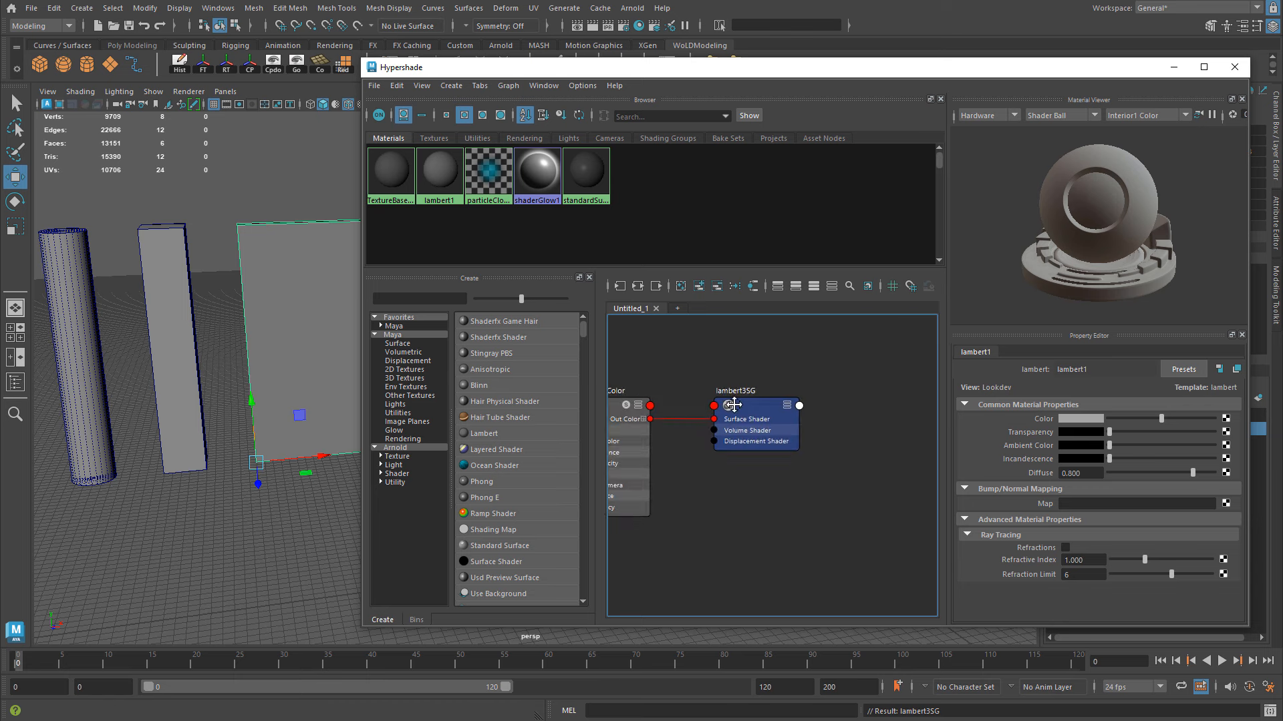
{"action": "middle_click_drag", "start_coordinate": [733, 404], "coordinate": [807, 409]}
{"action": "left_click", "coordinate": [691, 422]}
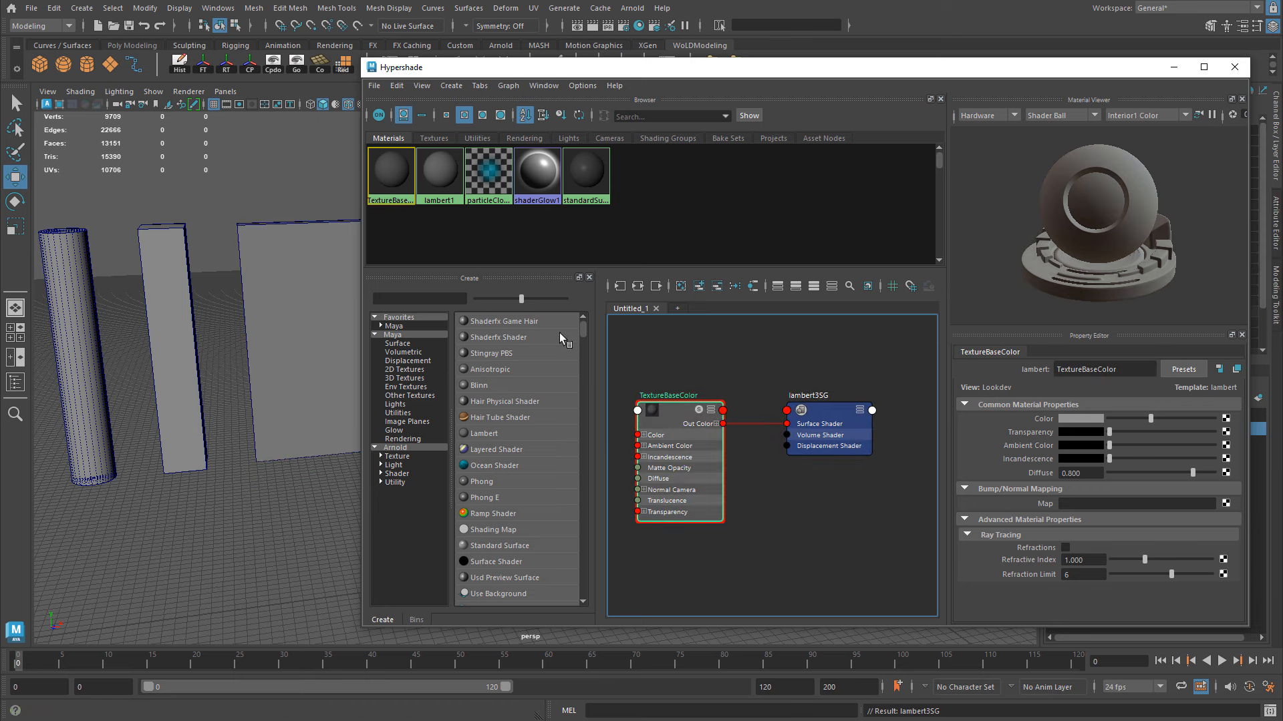
{"action": "middle_click_drag", "start_coordinate": [740, 369], "coordinate": [799, 349]}
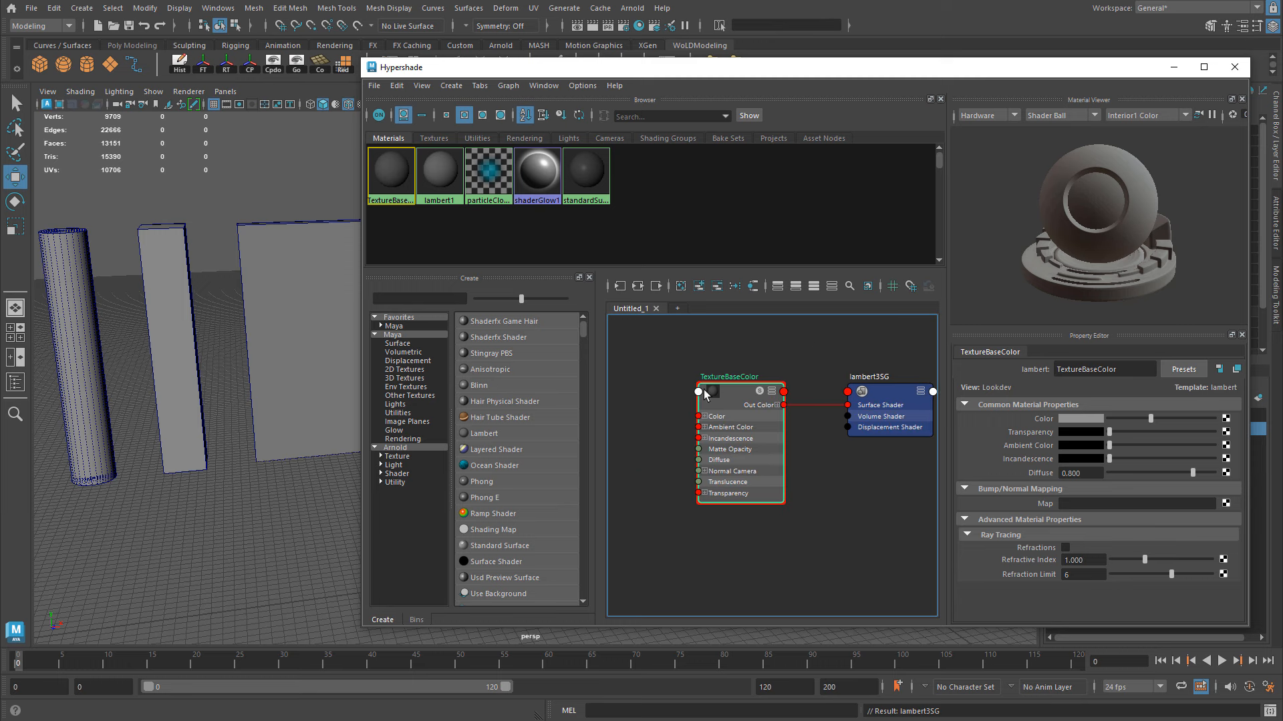
- Close the Hypershade window and reopen it with the TextureBaseColor network
{"action": "middle_click_drag", "start_coordinate": [638, 429], "coordinate": [660, 466]}
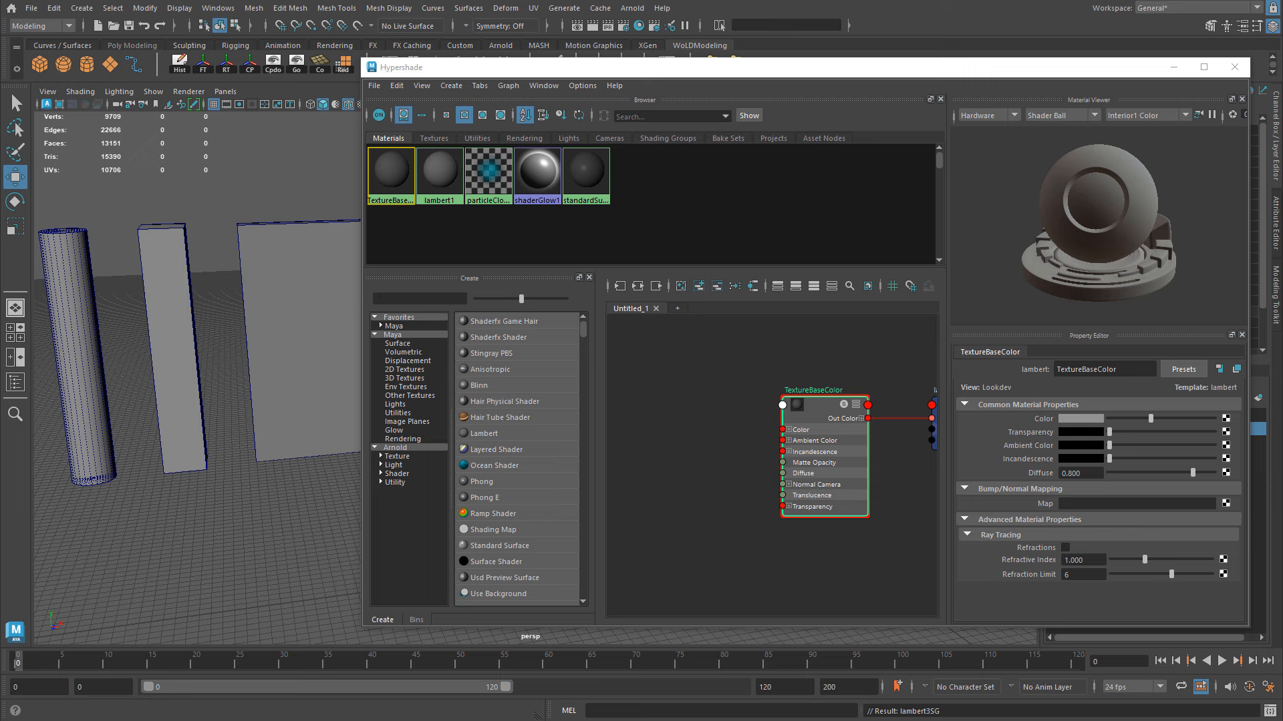
{"action": "left_click", "coordinate": [1235, 69]}
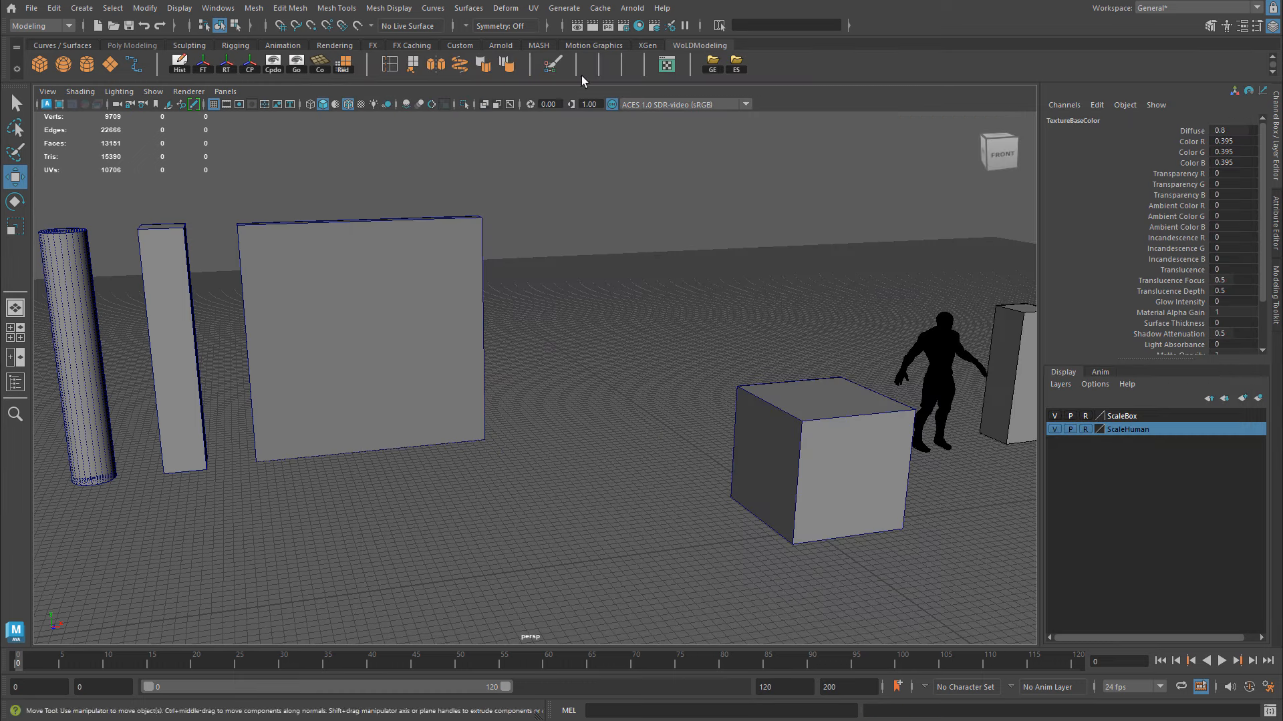
{"action": "left_click", "coordinate": [639, 25]}
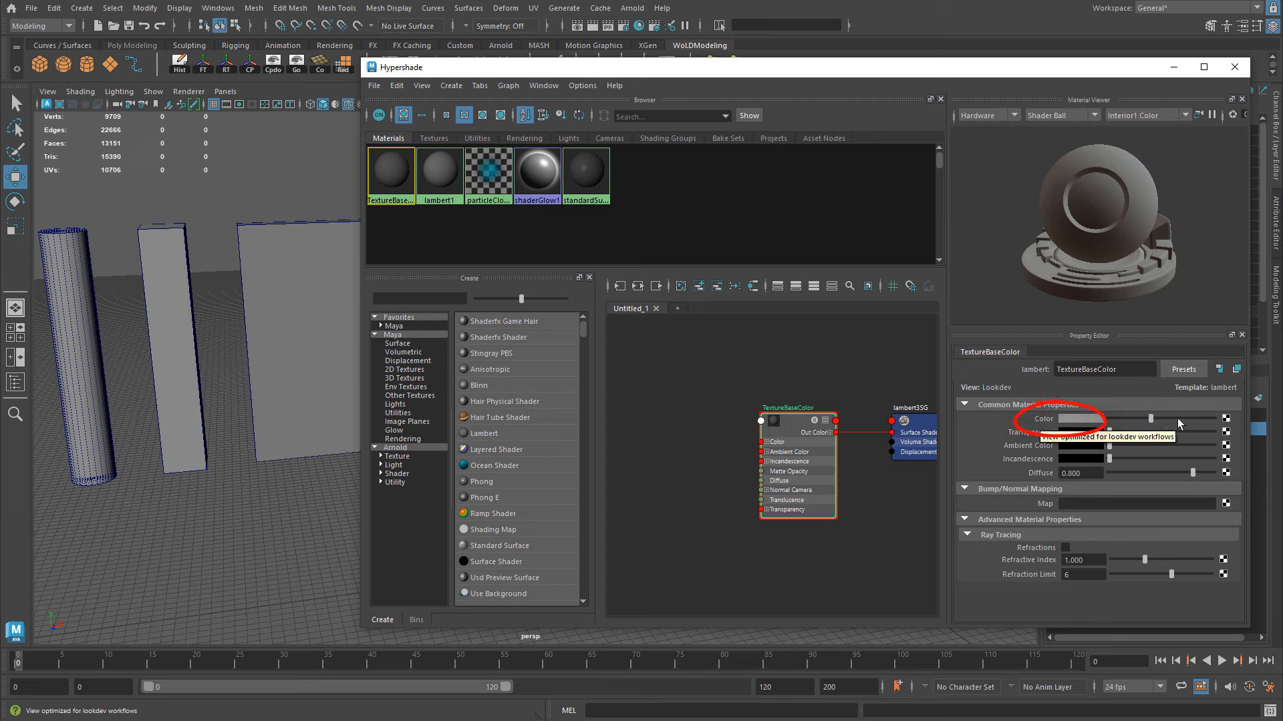
- Connect a File texture node to TextureBaseColor's Color attribute and open the image browser for it
{"action": "left_click", "coordinate": [1226, 419]}
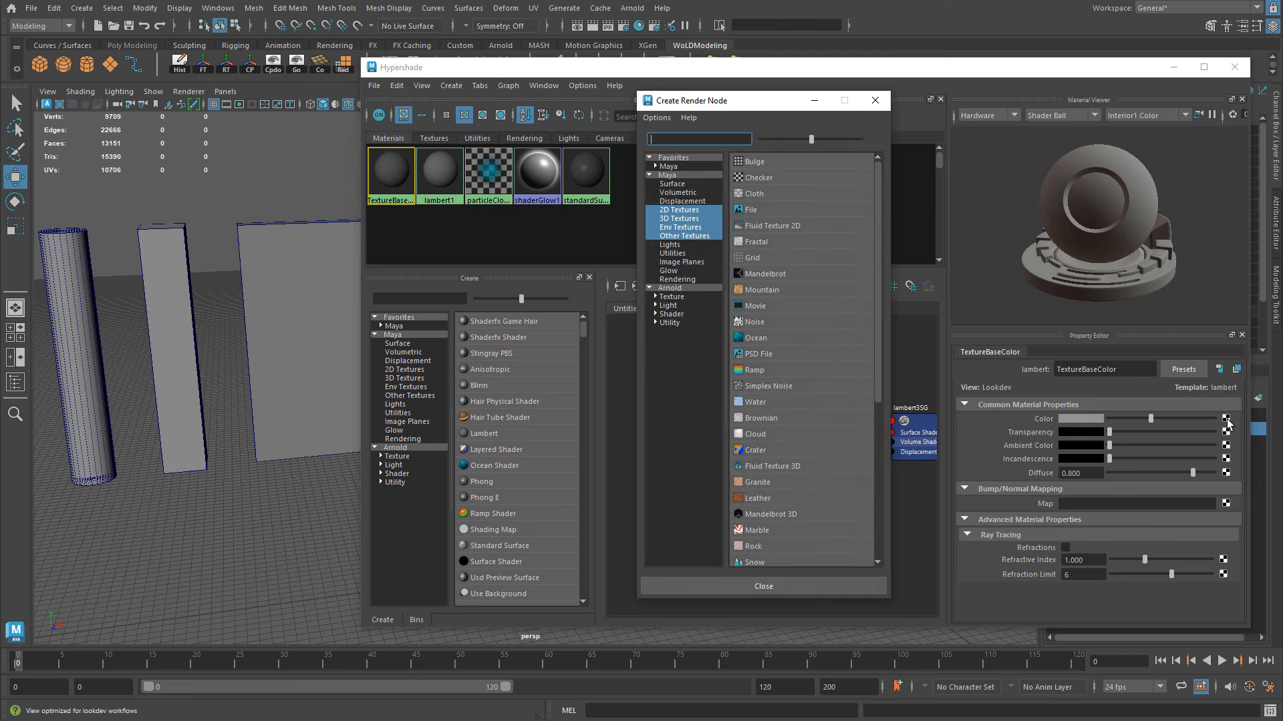
{"action": "left_click", "coordinate": [759, 214]}
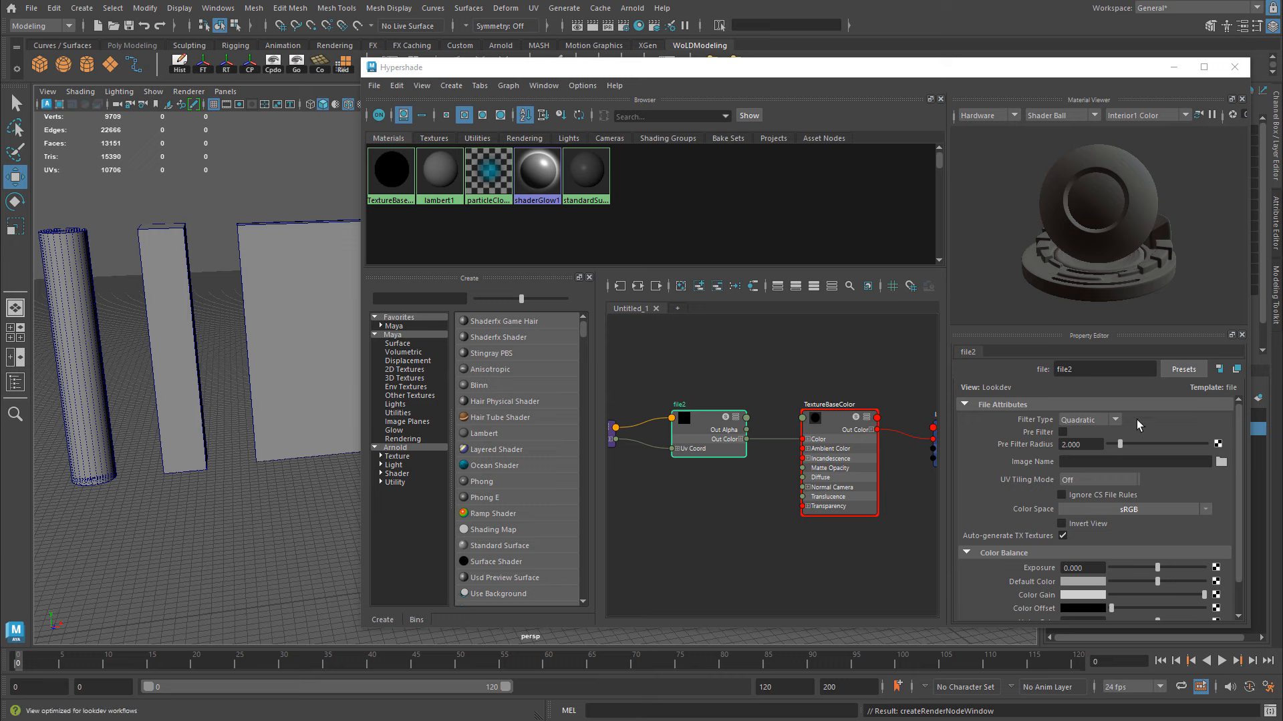
{"action": "left_click", "coordinate": [1222, 463]}
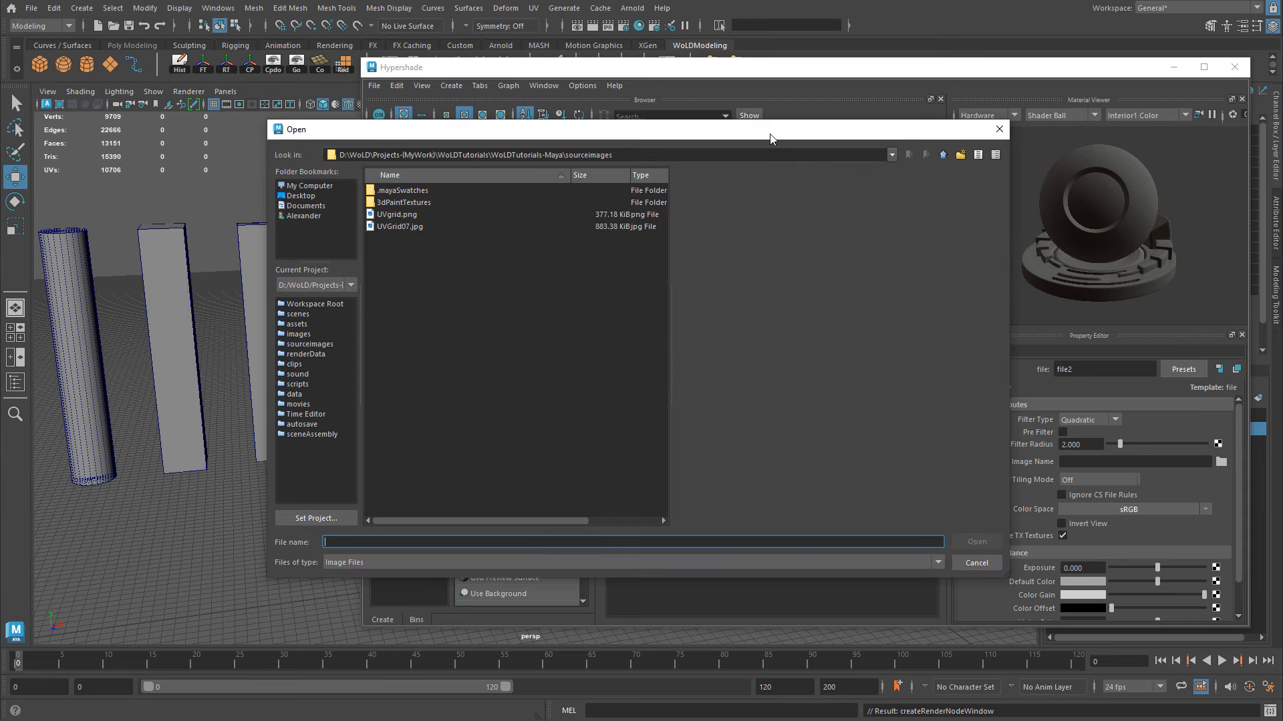
{"action": "left_click_drag", "start_coordinate": [771, 139], "coordinate": [855, 135]}
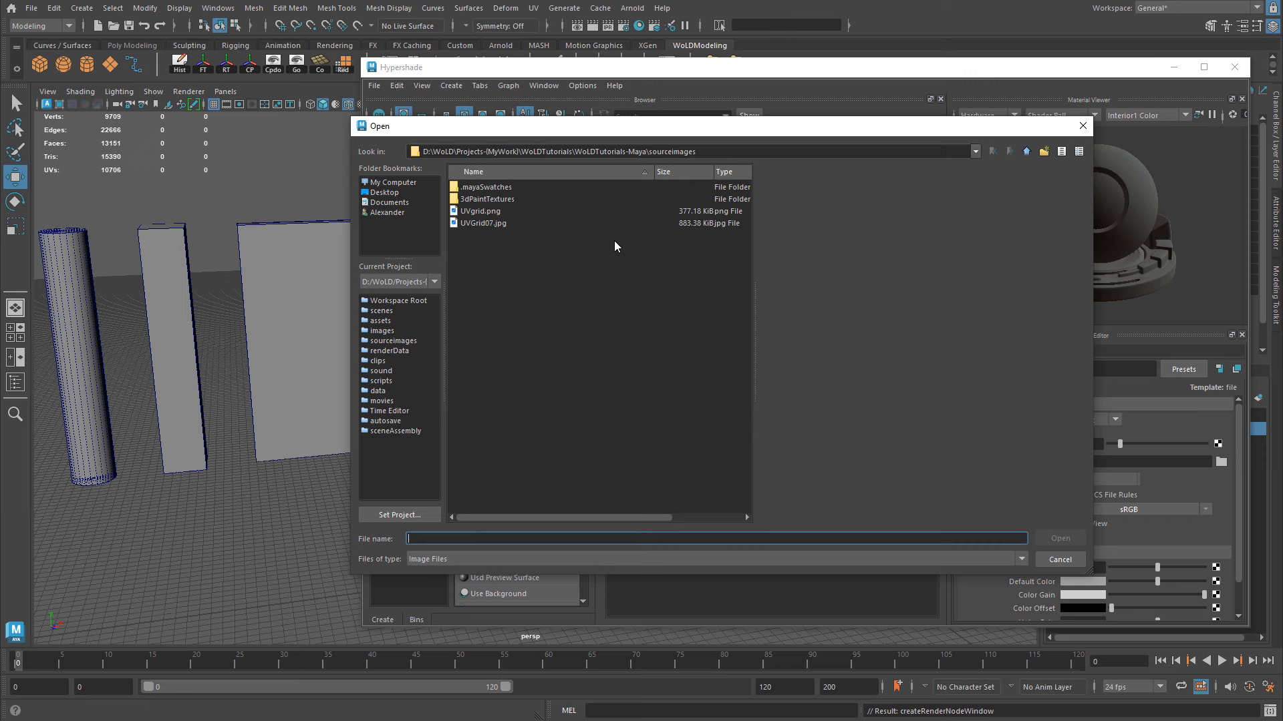
- Preview the available textures and load ceramic_tiles_03_BaseColor.png from the Textures-Final folder as the File node's image
{"action": "left_click", "coordinate": [493, 212]}
{"action": "left_click", "coordinate": [495, 223]}
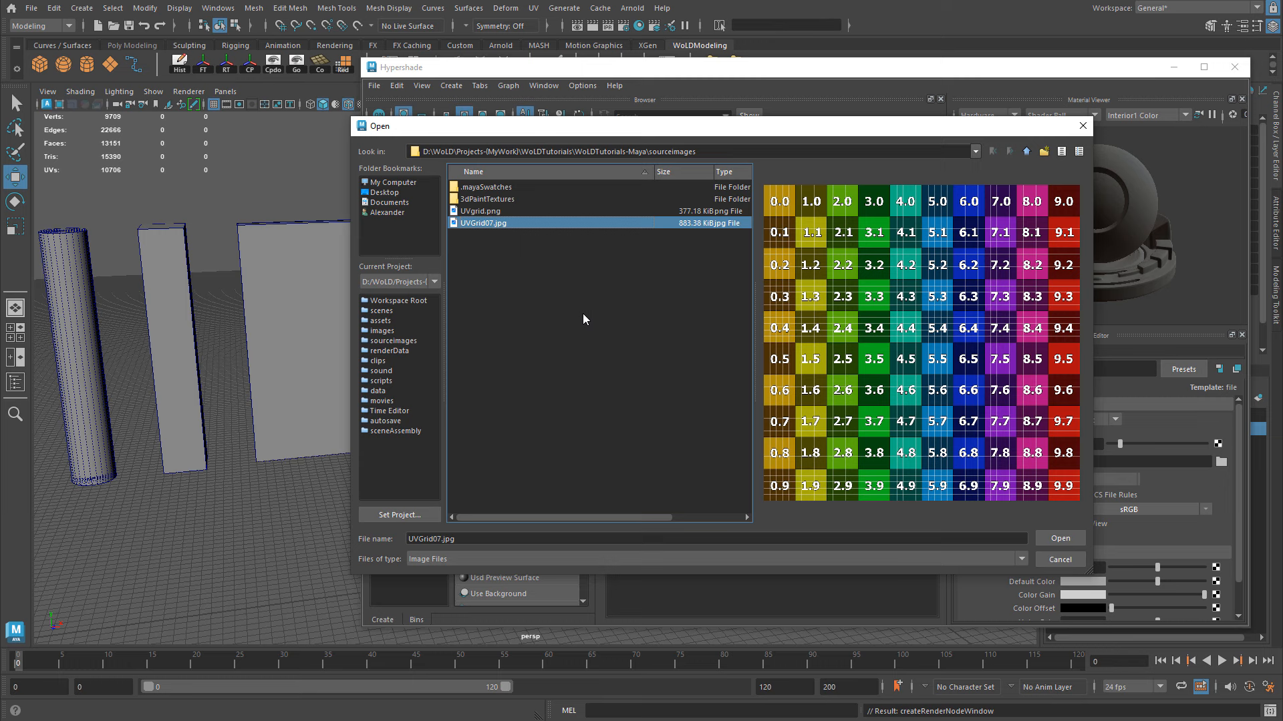
{"action": "key", "text": "BackSpace"}
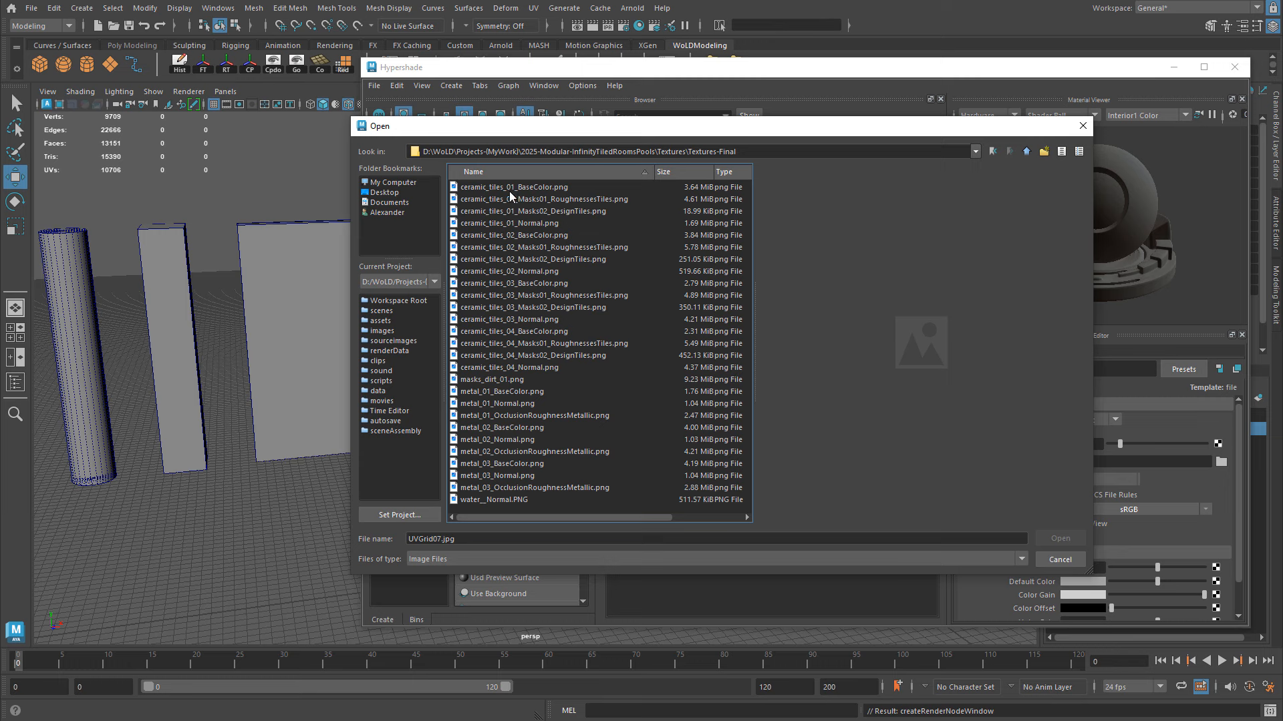
{"action": "left_click", "coordinate": [511, 188]}
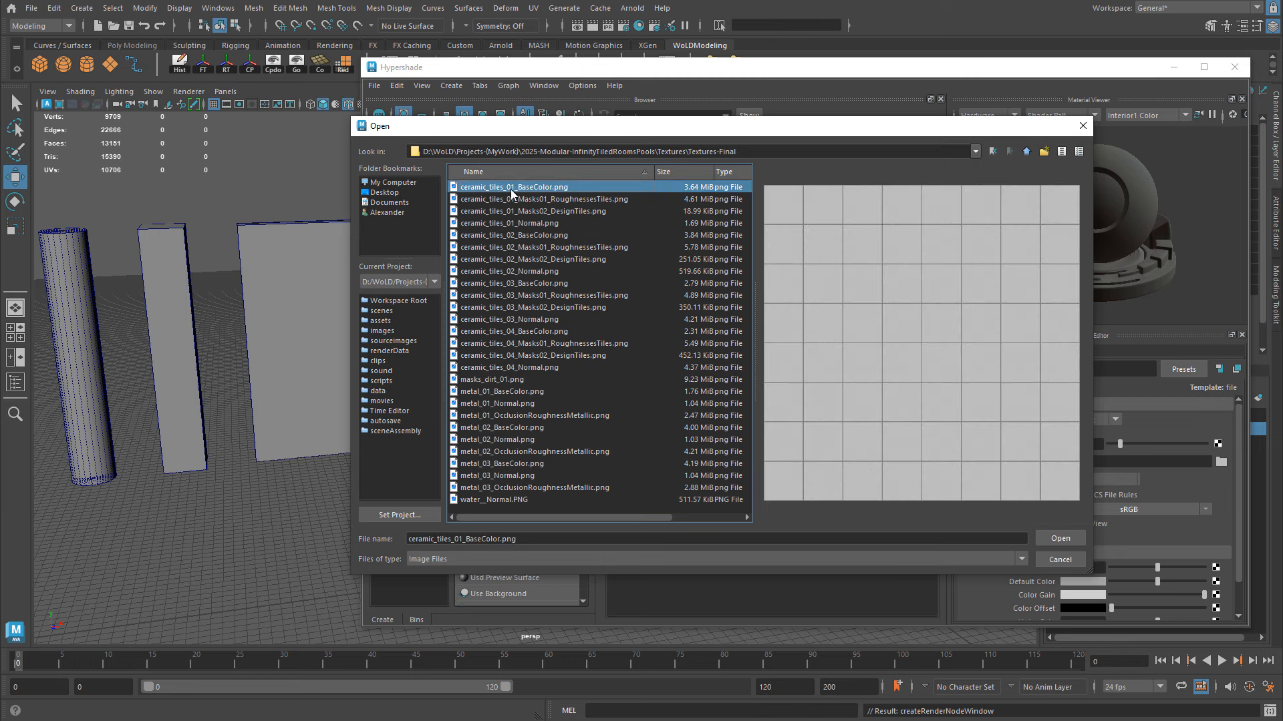
{"action": "left_click", "coordinate": [537, 235]}
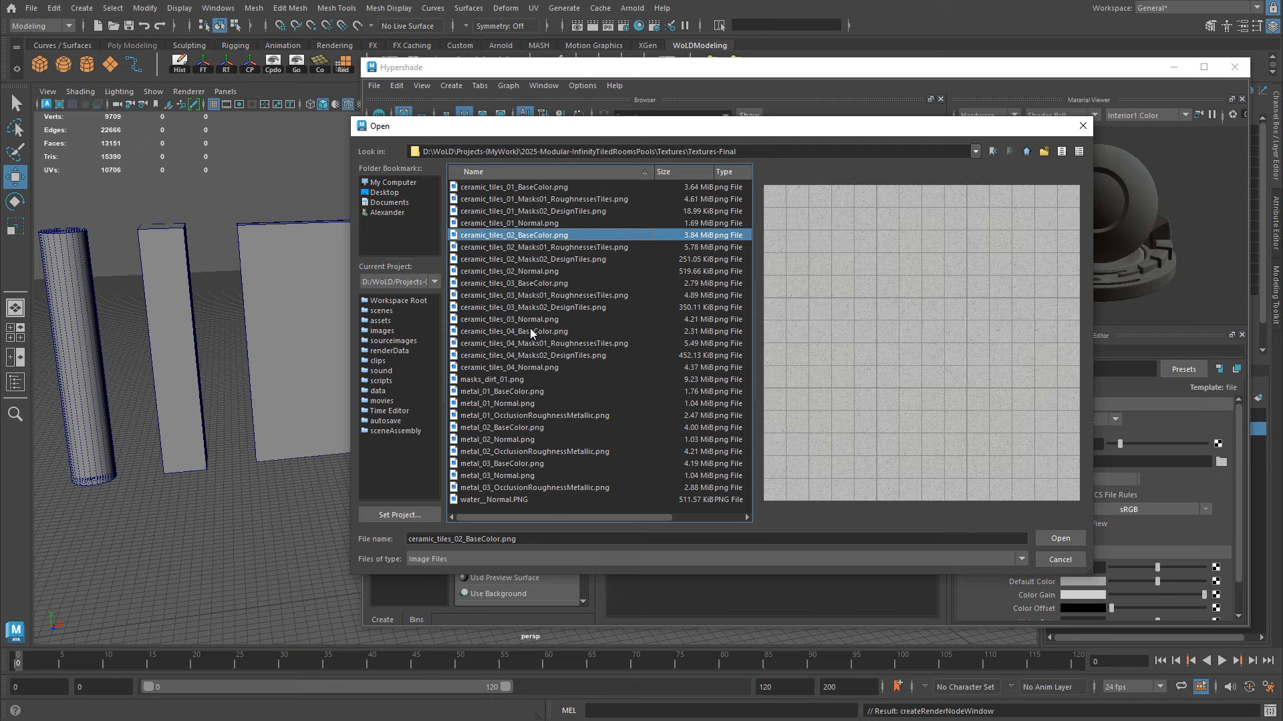
{"action": "left_click", "coordinate": [539, 283]}
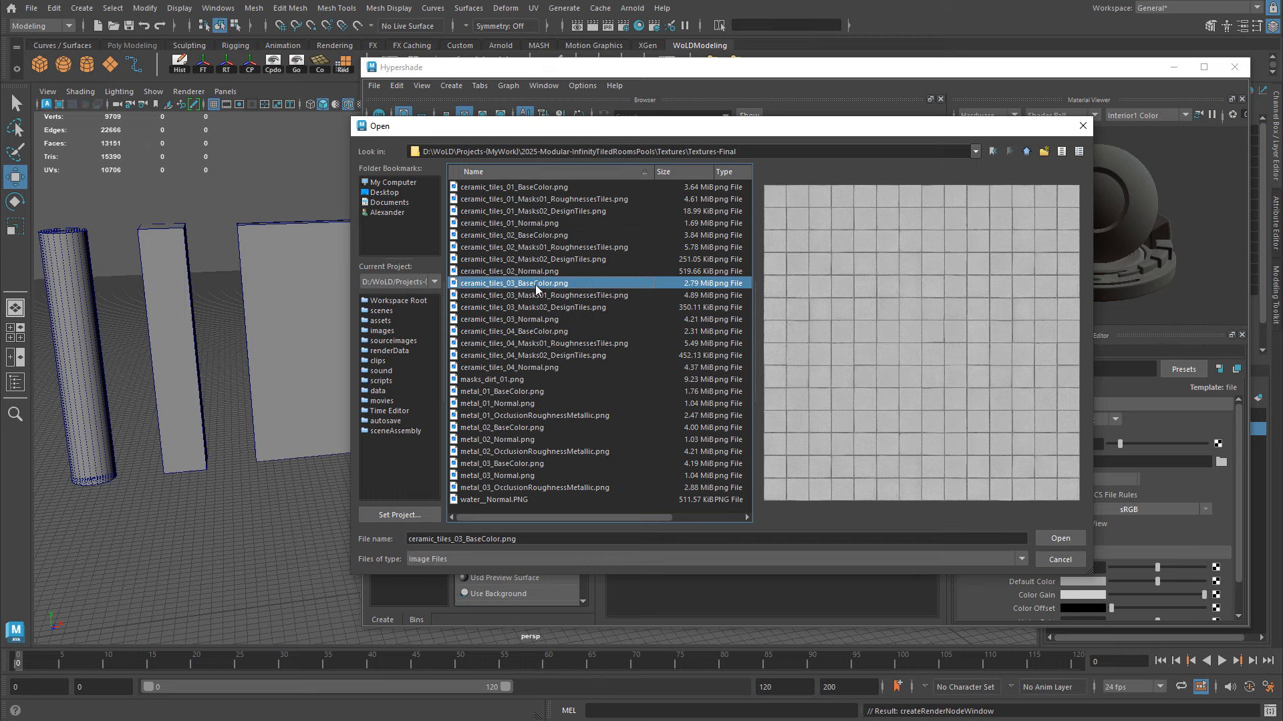
{"action": "left_click", "coordinate": [1060, 540]}
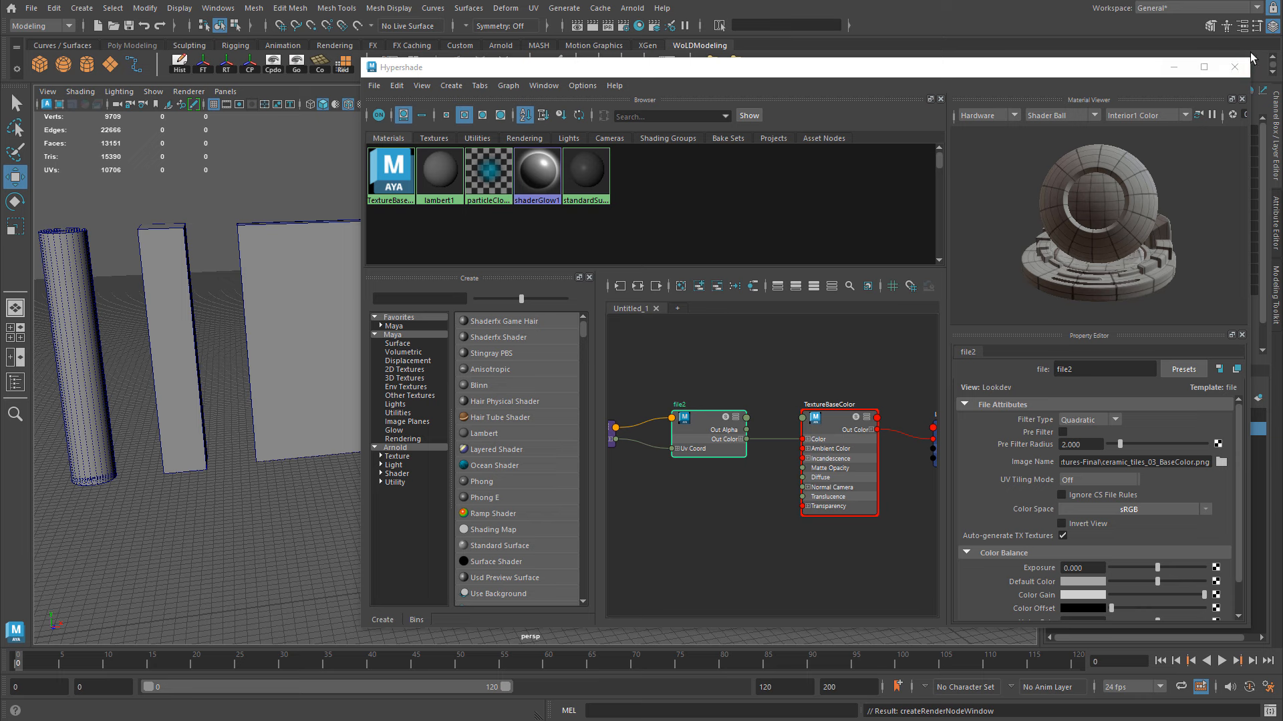
- Close the Hypershade and assign the existing TextureBaseColor material to the wall in the viewport
{"action": "left_click", "coordinate": [1239, 69]}
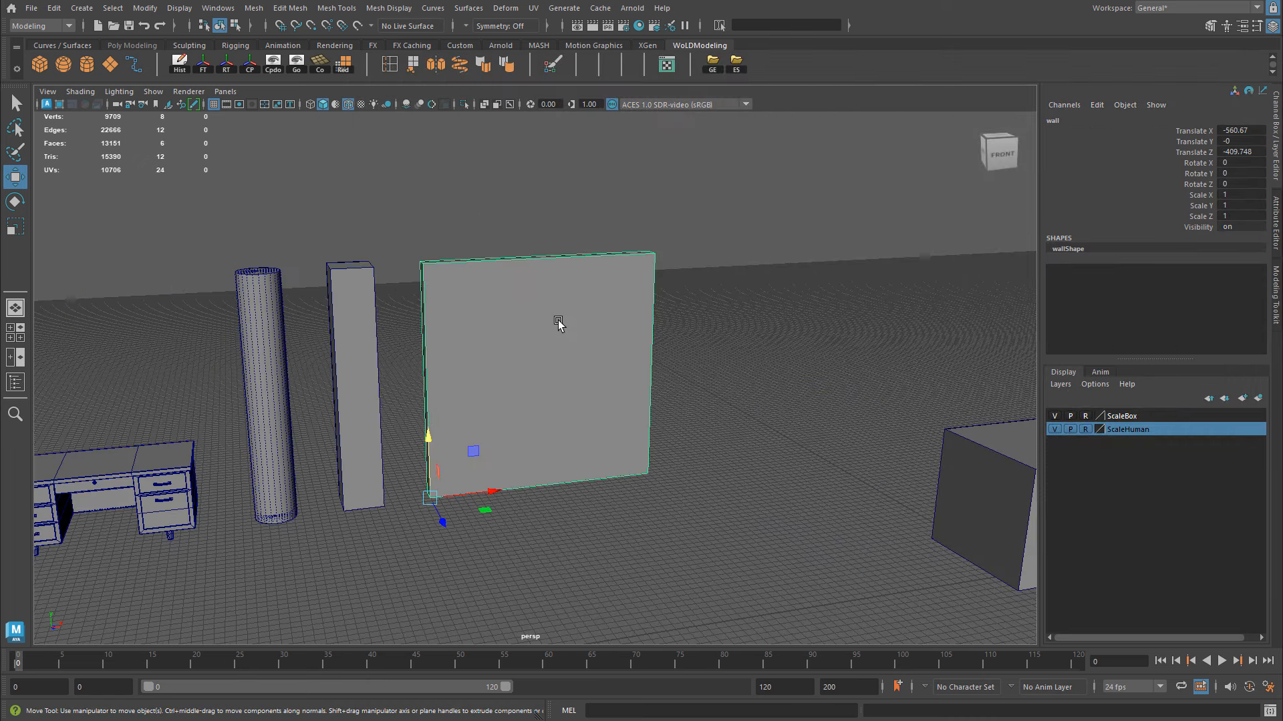
{"action": "scroll", "coordinate": [533, 334], "scroll_direction": "up", "scroll_amount": 1}
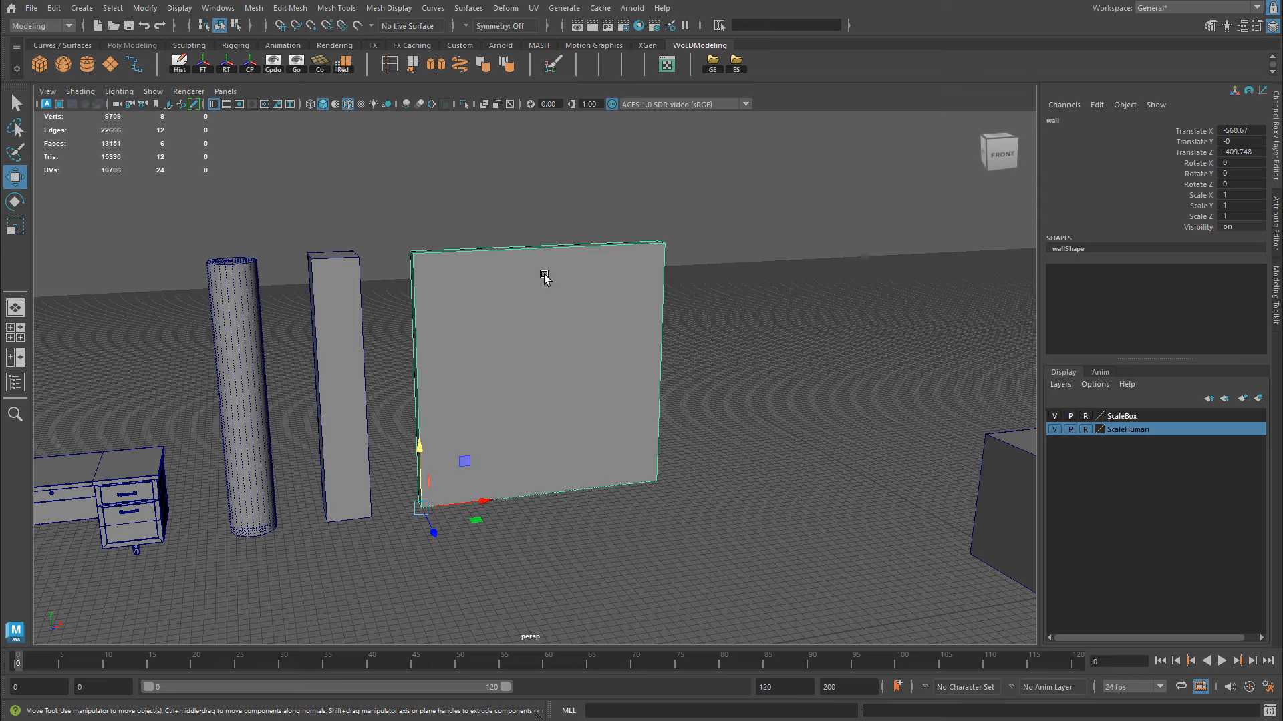
{"action": "right_click", "coordinate": [540, 266]}
{"action": "mouse_move", "coordinate": [569, 634]}
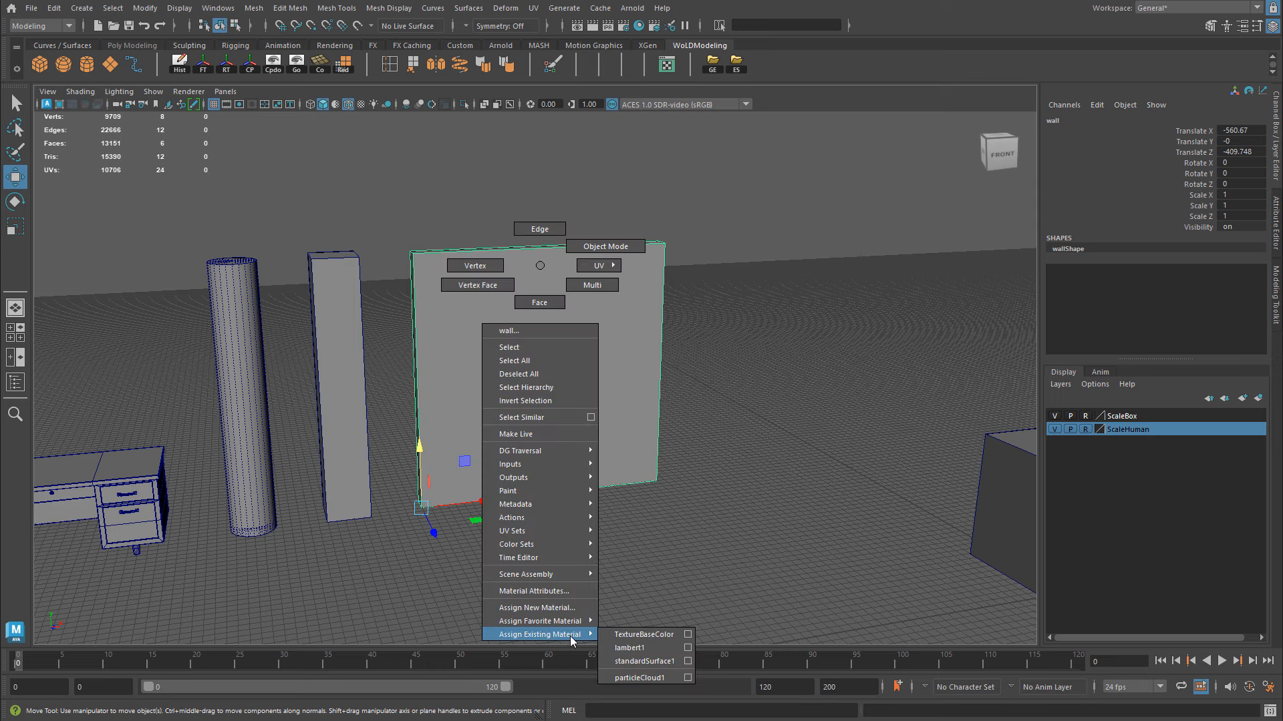
{"action": "left_click", "coordinate": [646, 636]}
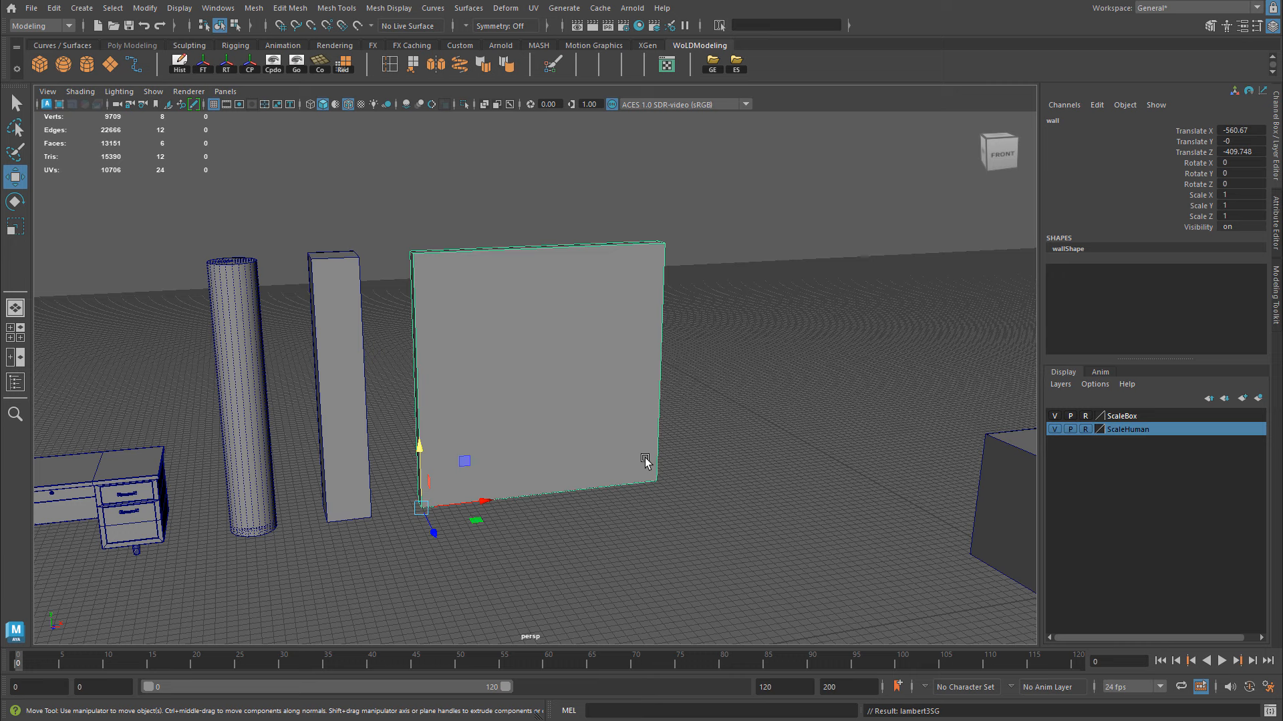
- Compare the viewport's textured, shaded and wireframe modes, leaving textured display on to show the wall's tiles
{"action": "key", "text": "6"}
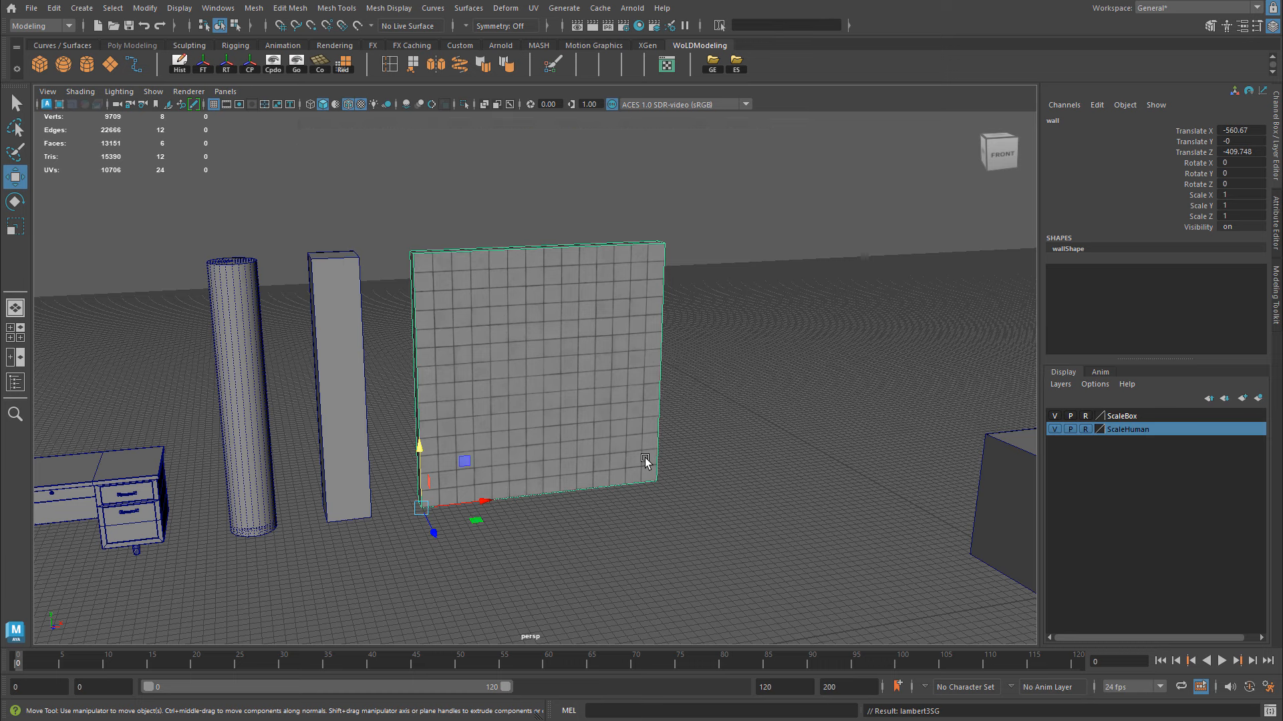
{"action": "key", "text": "5"}
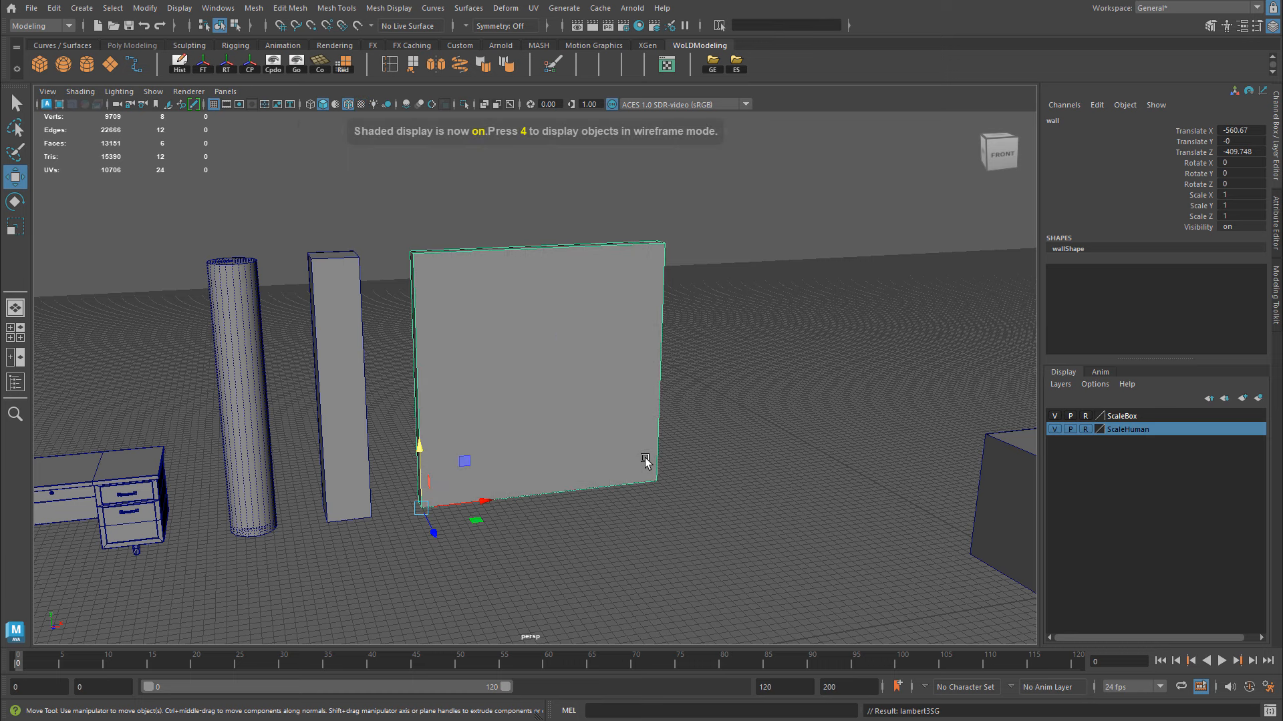
{"action": "key", "text": "4"}
{"action": "key", "text": "6"}
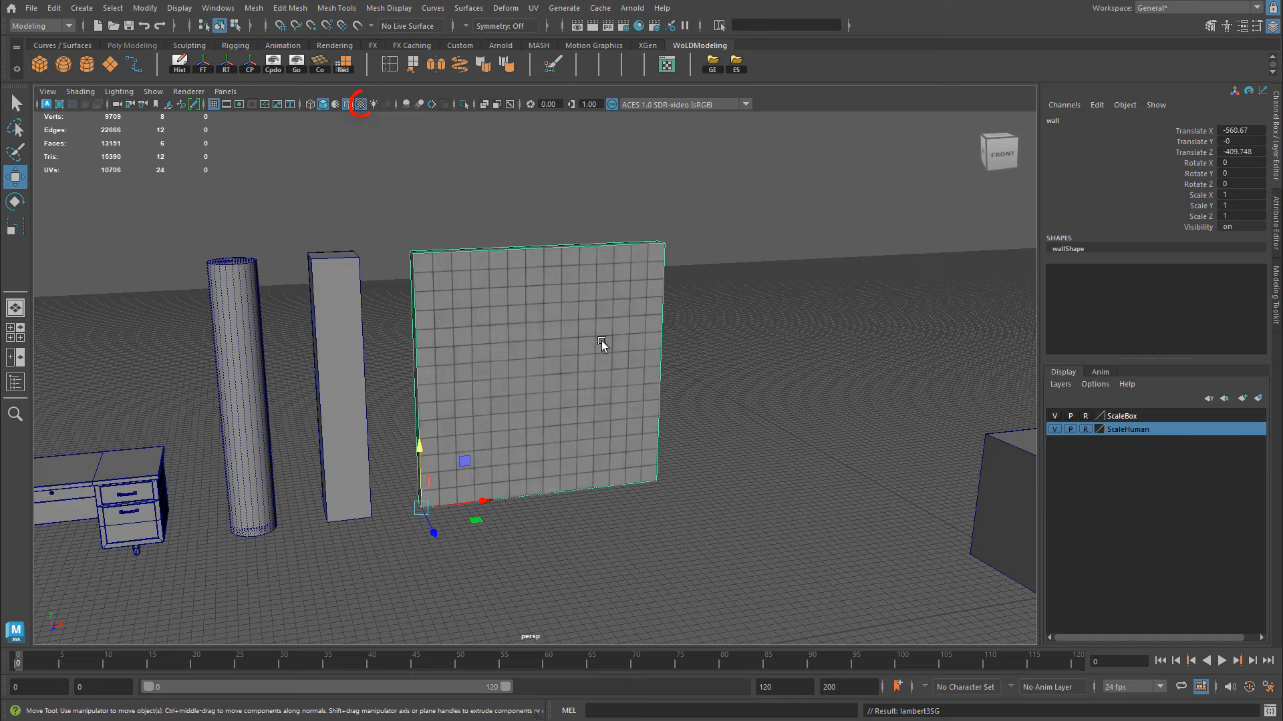
{"action": "left_click", "coordinate": [360, 105]}
{"action": "left_click", "coordinate": [361, 105]}
{"action": "scroll", "coordinate": [664, 344], "scroll_direction": "up", "scroll_amount": 5}
{"action": "left_click_drag", "start_coordinate": [687, 320], "coordinate": [701, 377], "text": "alt"}
{"action": "key", "text": "f"}
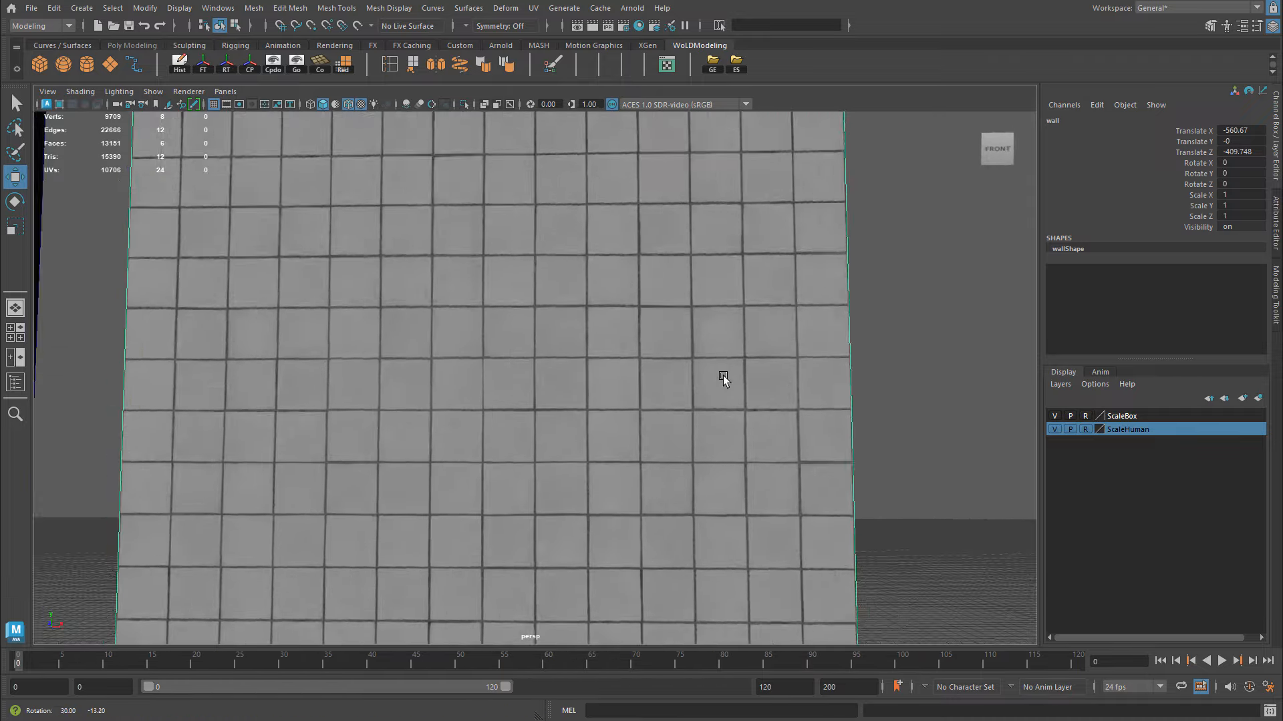
- Switch the workspace to UV Editing with the wall still selected
{"action": "left_click", "coordinate": [1164, 10]}
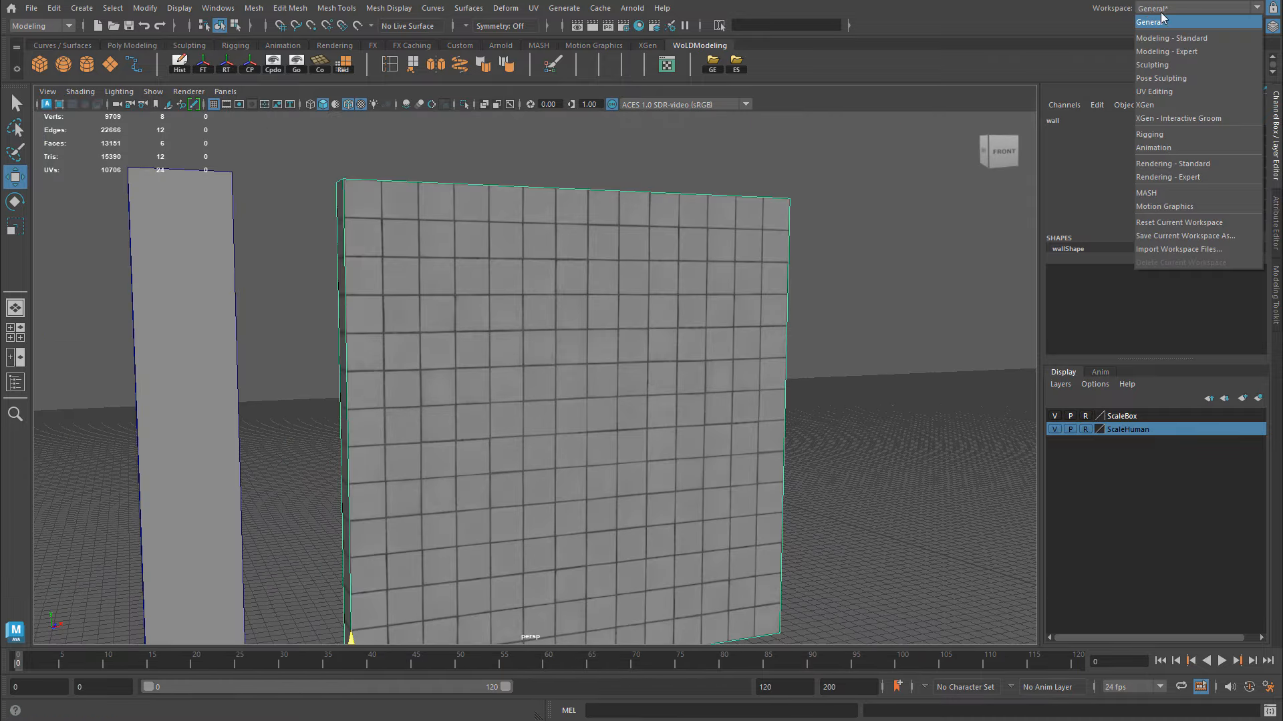
{"action": "left_click", "coordinate": [1155, 92]}
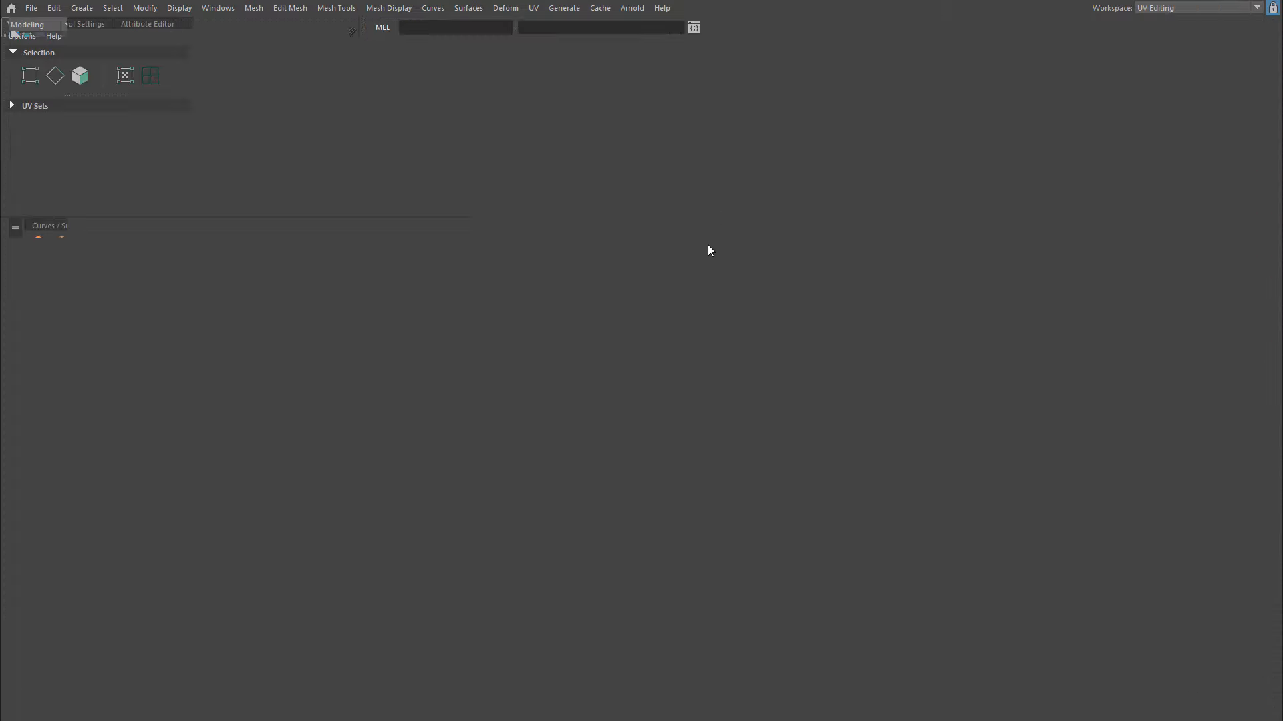
{"action": "right_click_drag", "start_coordinate": [800, 369], "coordinate": [774, 385], "text": "alt"}
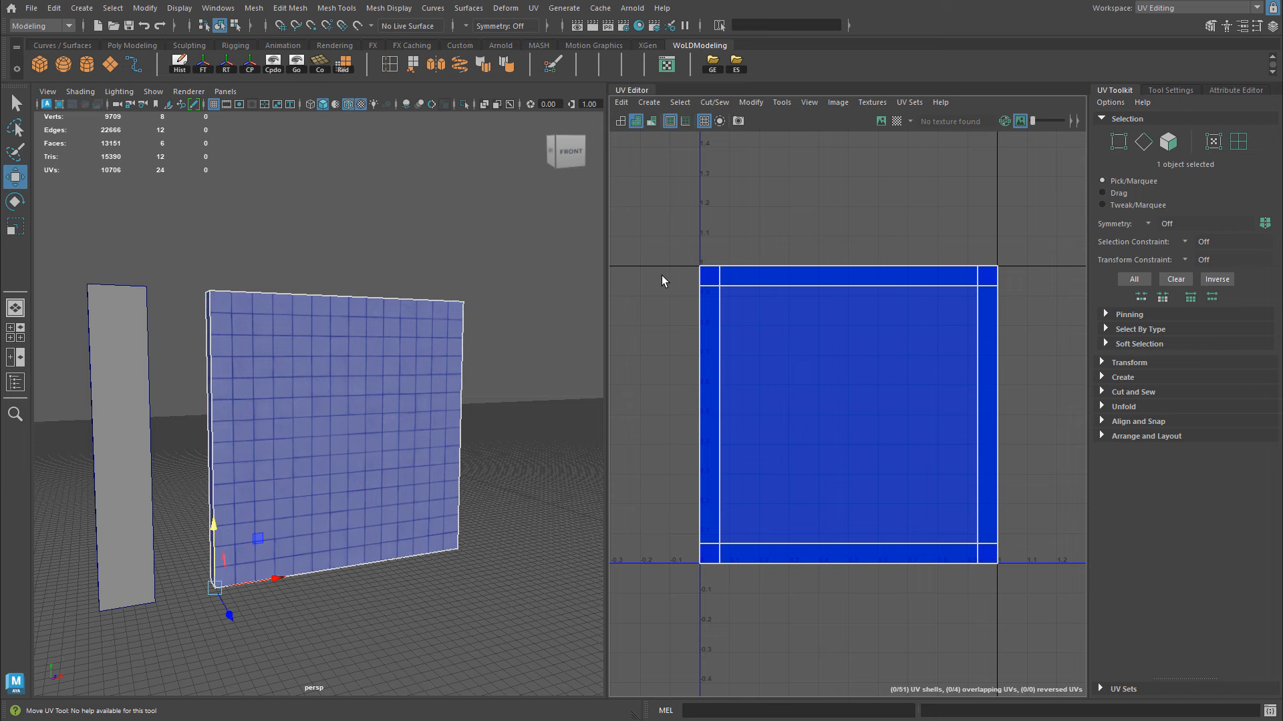
- Set the UV Editor to wireframe display with the wall's texture image shown behind the UVs
{"action": "key", "text": "4"}
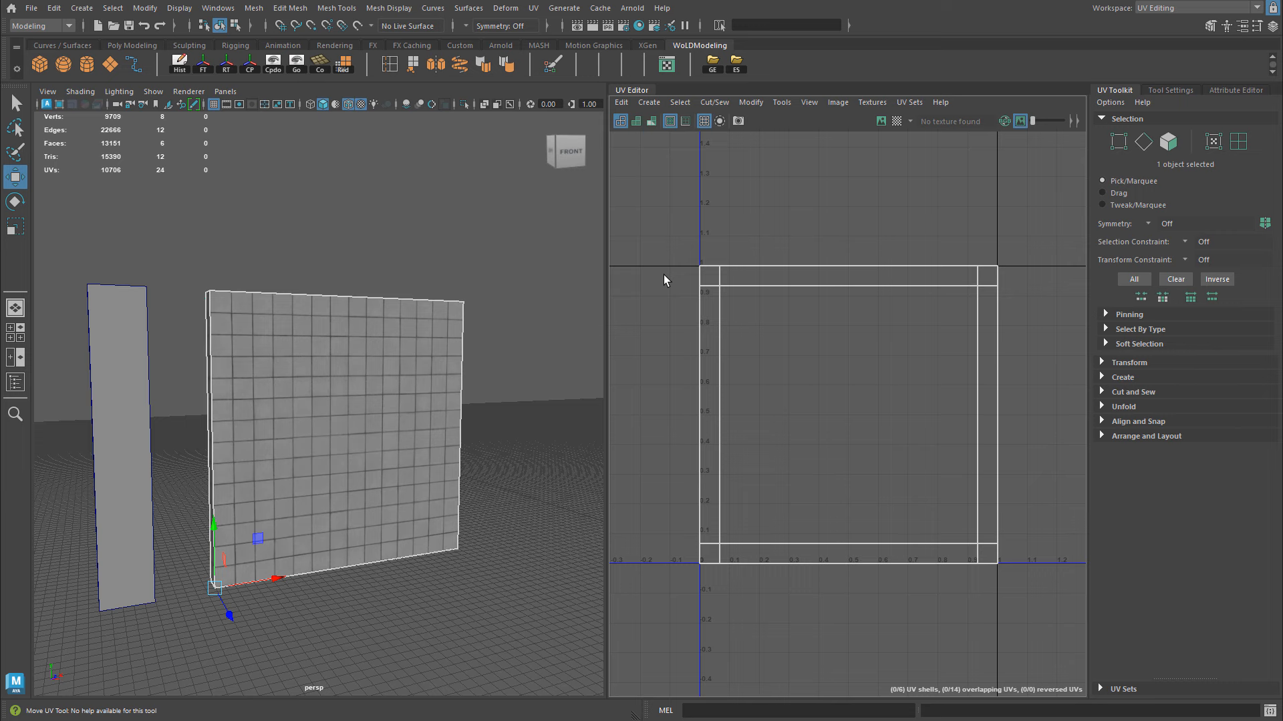
{"action": "key", "text": "5"}
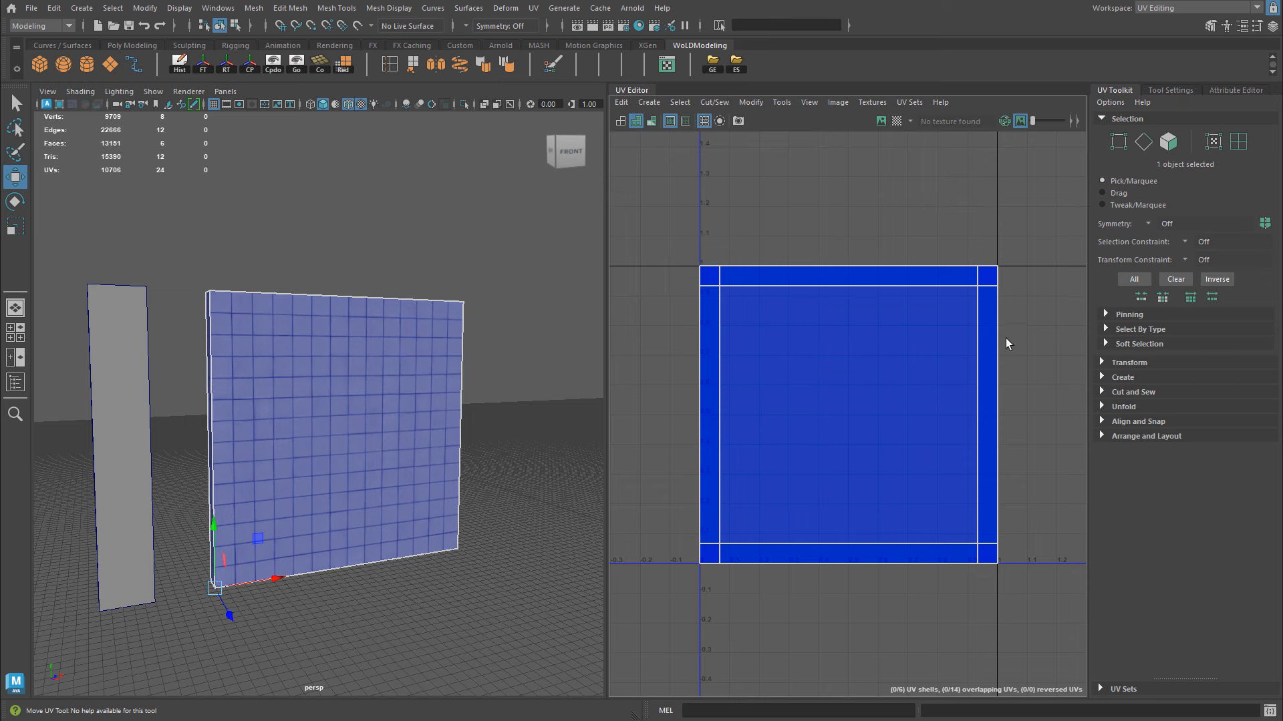
{"action": "key", "text": "6"}
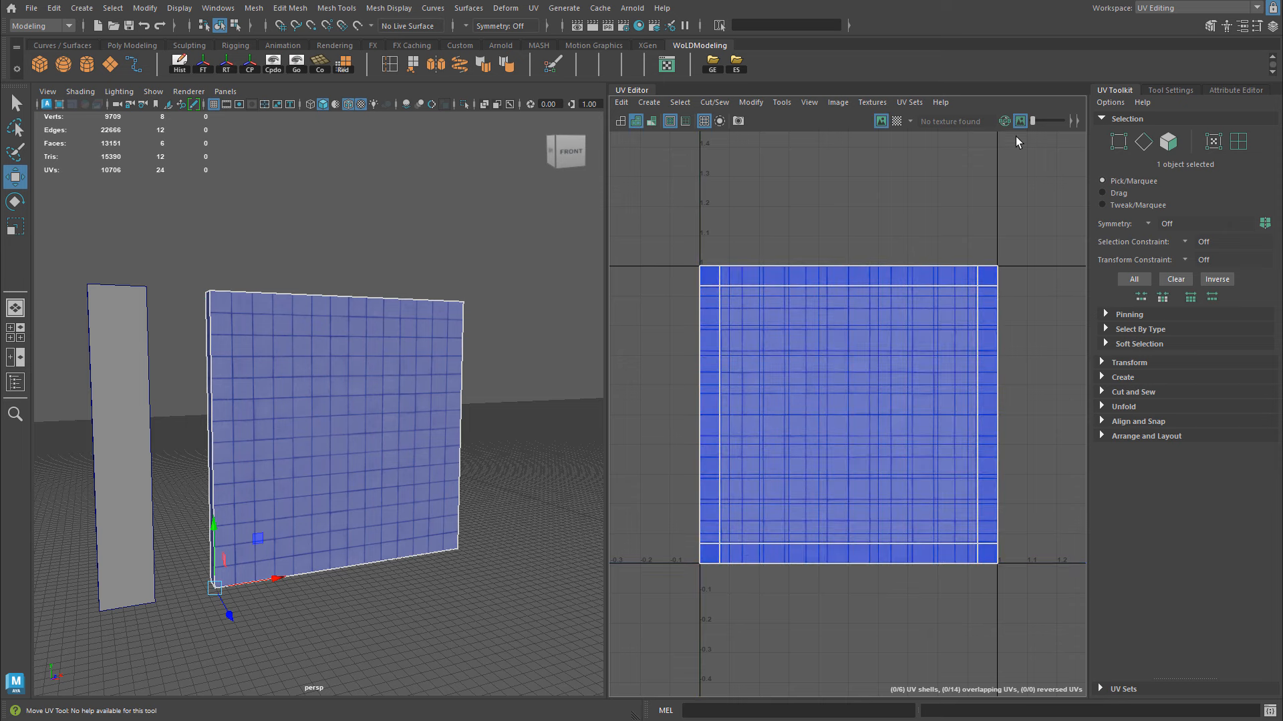
{"action": "left_click", "coordinate": [880, 121]}
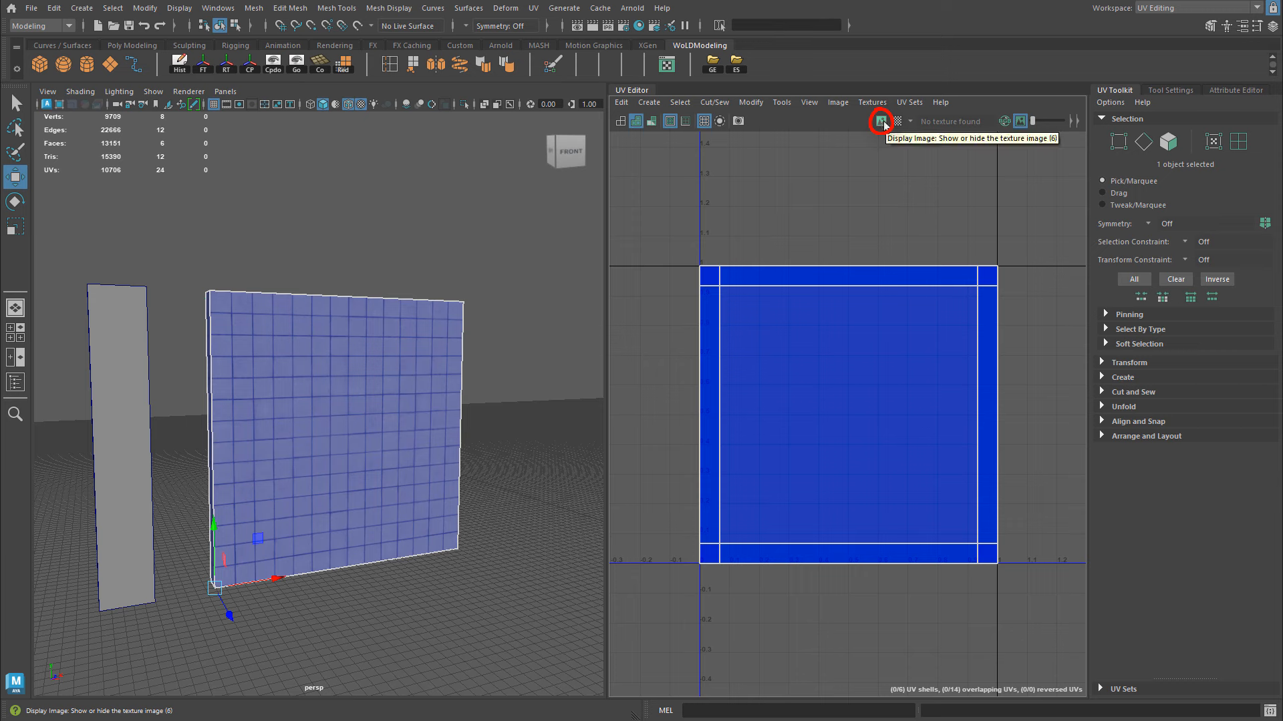
{"action": "left_click", "coordinate": [882, 121]}
{"action": "left_click", "coordinate": [881, 121]}
{"action": "left_click", "coordinate": [882, 122]}
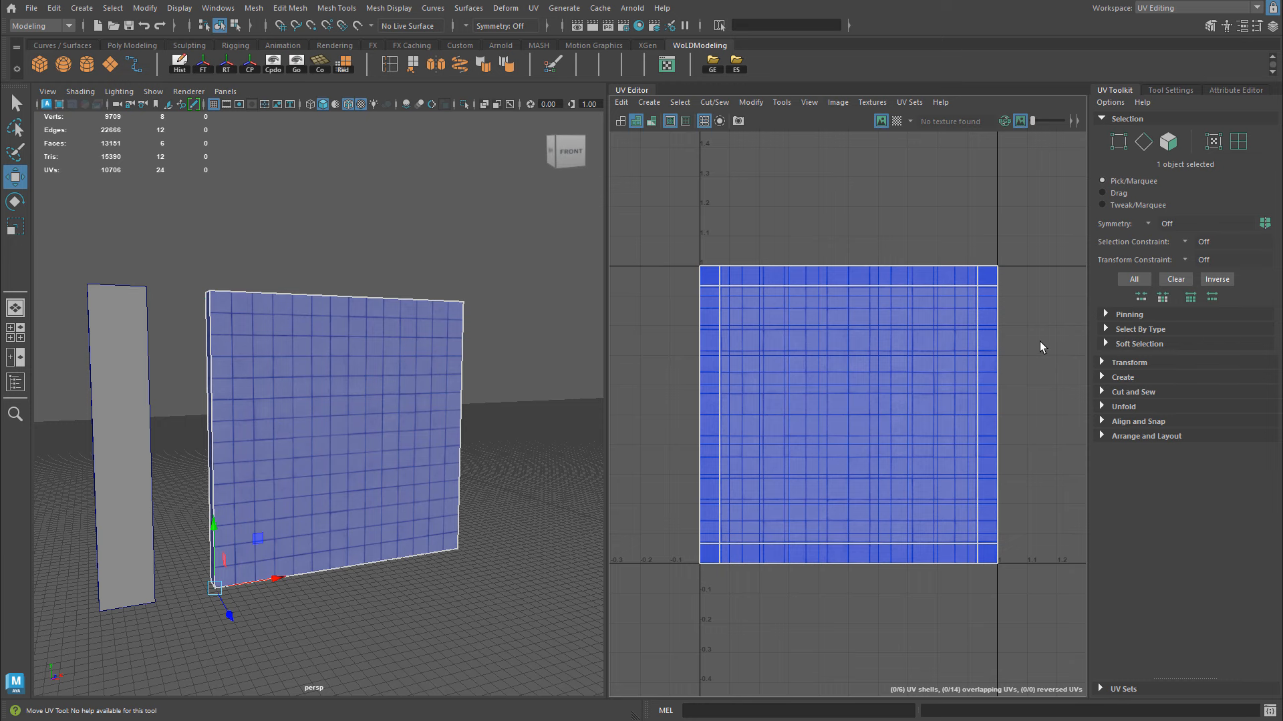
{"action": "key", "text": "4"}
- Switch the UV Editor to UV component selection for the wall
{"action": "right_click_drag", "start_coordinate": [763, 303], "coordinate": [986, 349], "text": "alt"}
{"action": "middle_click_drag", "start_coordinate": [799, 350], "coordinate": [949, 347], "text": "alt"}
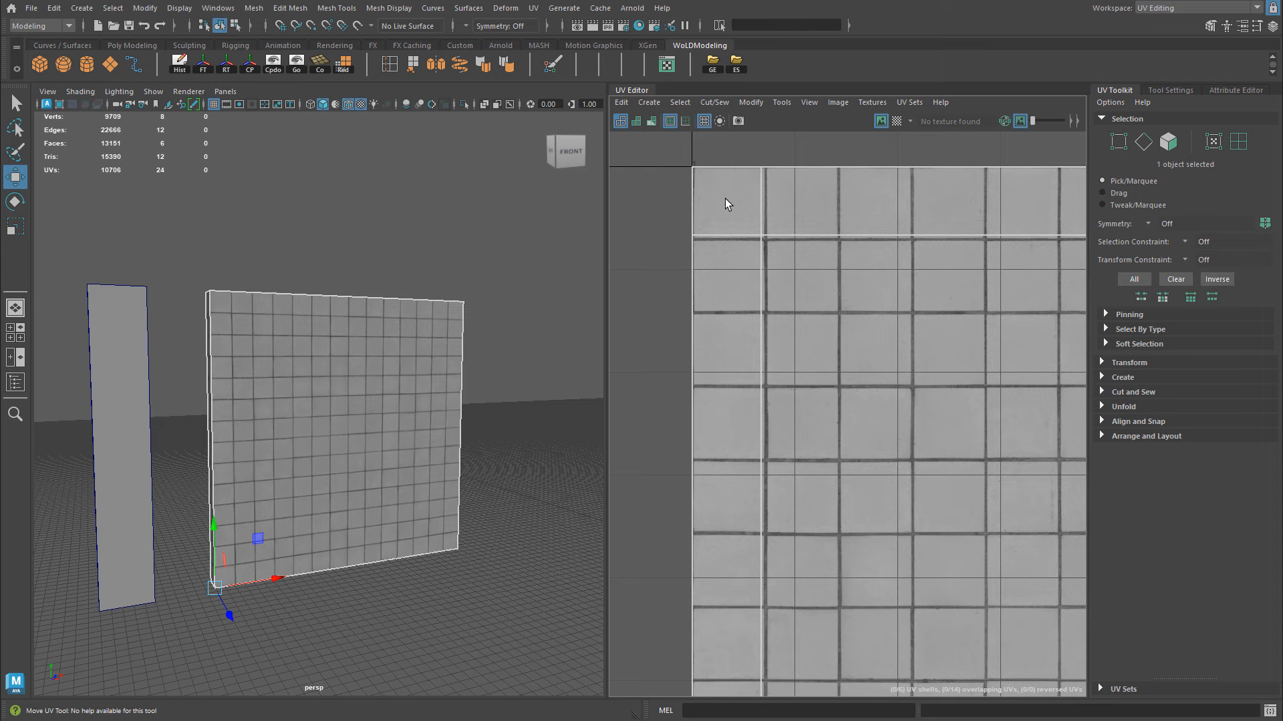
{"action": "right_click_drag", "start_coordinate": [753, 203], "coordinate": [900, 255], "text": "alt"}
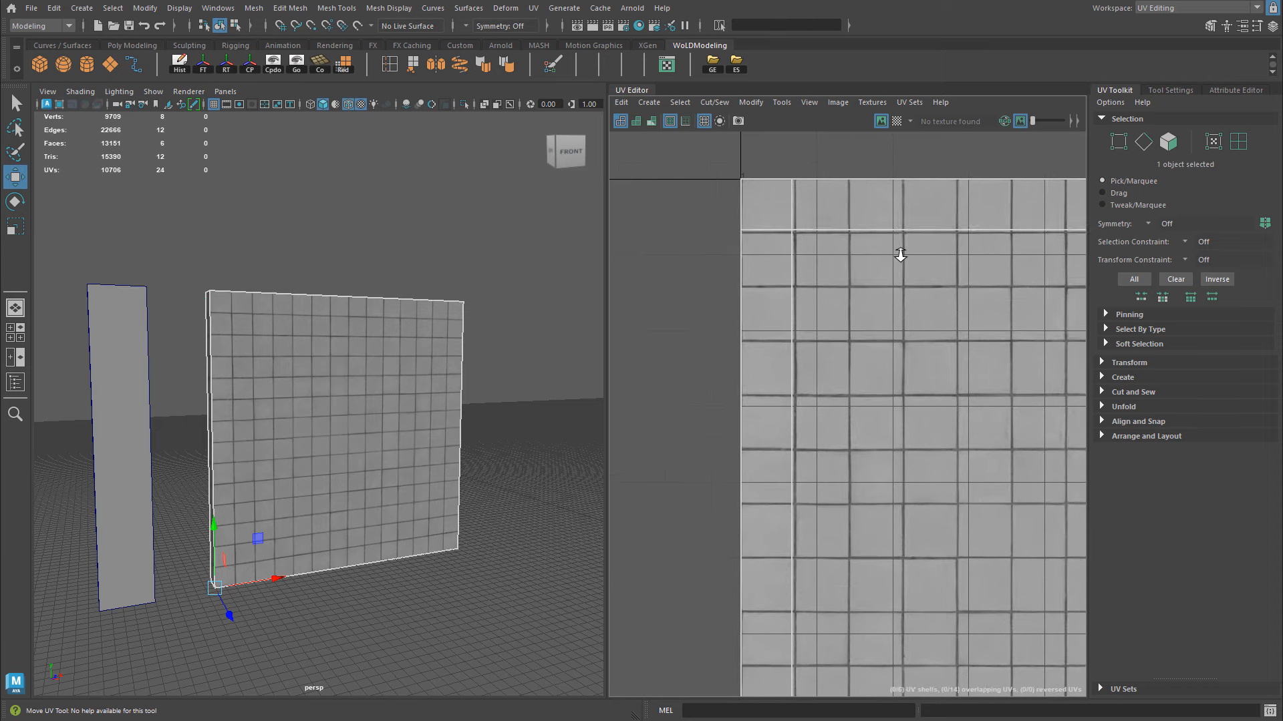
{"action": "scroll", "coordinate": [900, 255], "scroll_direction": "down", "scroll_amount": 4}
{"action": "middle_click_drag", "start_coordinate": [1061, 306], "coordinate": [854, 311], "text": "alt"}
{"action": "right_click", "coordinate": [879, 267]}
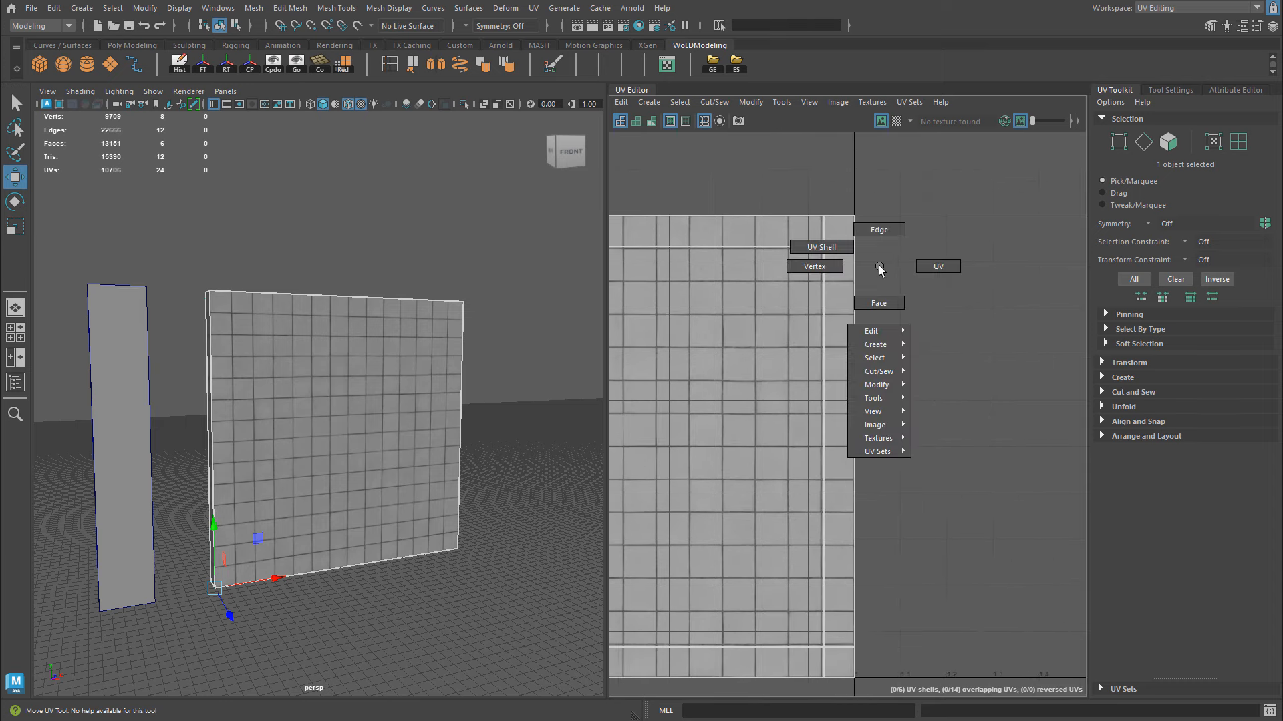
{"action": "left_click", "coordinate": [937, 266]}
{"action": "middle_click_drag", "start_coordinate": [867, 647], "coordinate": [872, 626], "text": "alt"}
{"action": "double_click", "coordinate": [859, 653]}
{"action": "mouse_move", "coordinate": [650, 426]}
{"action": "left_mouse_down"}
{"action": "mouse_move", "coordinate": [682, 430]}
{"action": "mouse_move", "coordinate": [641, 431]}
{"action": "mouse_move", "coordinate": [659, 431]}
{"action": "left_mouse_up"}
{"action": "key", "text": "ctrl+z"}
- Select the wall's UVs along the U = 1 border and move them inward to about U 0.977, checking the tiles at the wall's edge
{"action": "left_click_drag", "start_coordinate": [849, 174], "coordinate": [899, 344]}
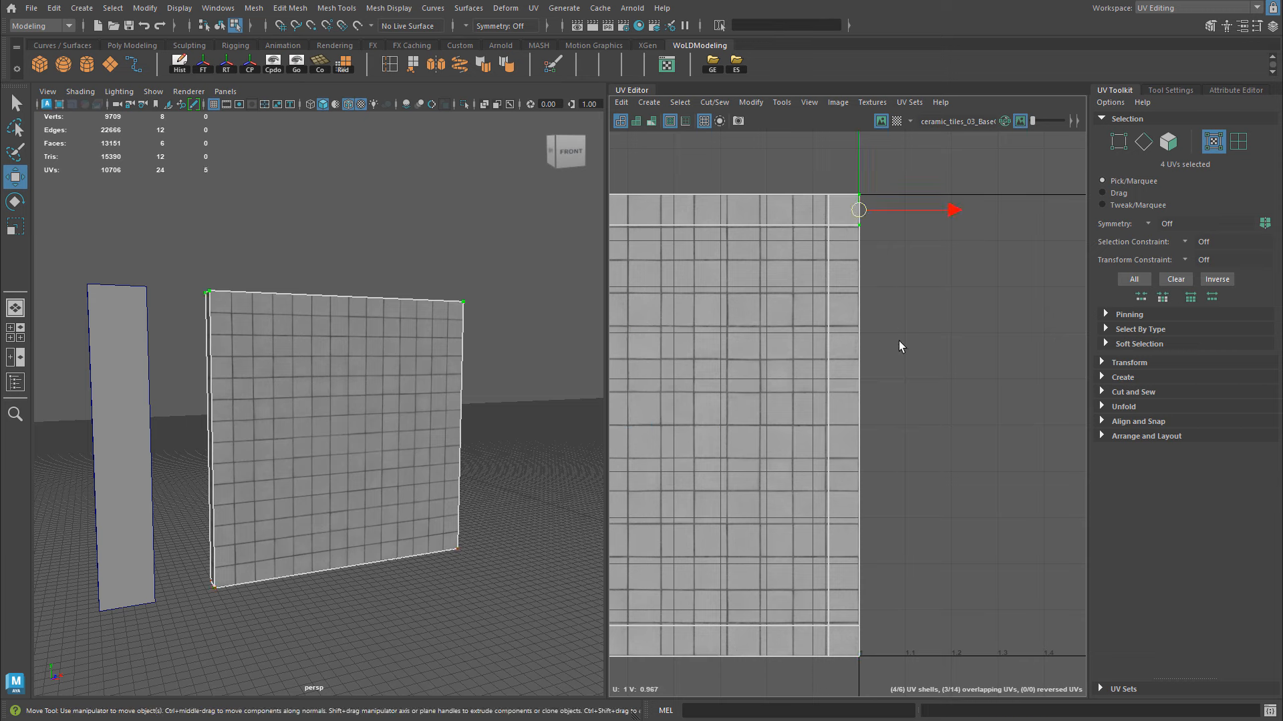
{"action": "left_click_drag", "start_coordinate": [839, 569], "coordinate": [915, 673], "text": "shift"}
{"action": "mouse_move", "coordinate": [956, 426]}
{"action": "left_mouse_down"}
{"action": "mouse_move", "coordinate": [971, 429]}
{"action": "mouse_move", "coordinate": [947, 438]}
{"action": "left_mouse_up"}
{"action": "right_click_drag", "start_coordinate": [320, 394], "coordinate": [455, 375], "text": "alt"}
{"action": "left_click_drag", "start_coordinate": [455, 375], "coordinate": [437, 378], "text": "alt"}
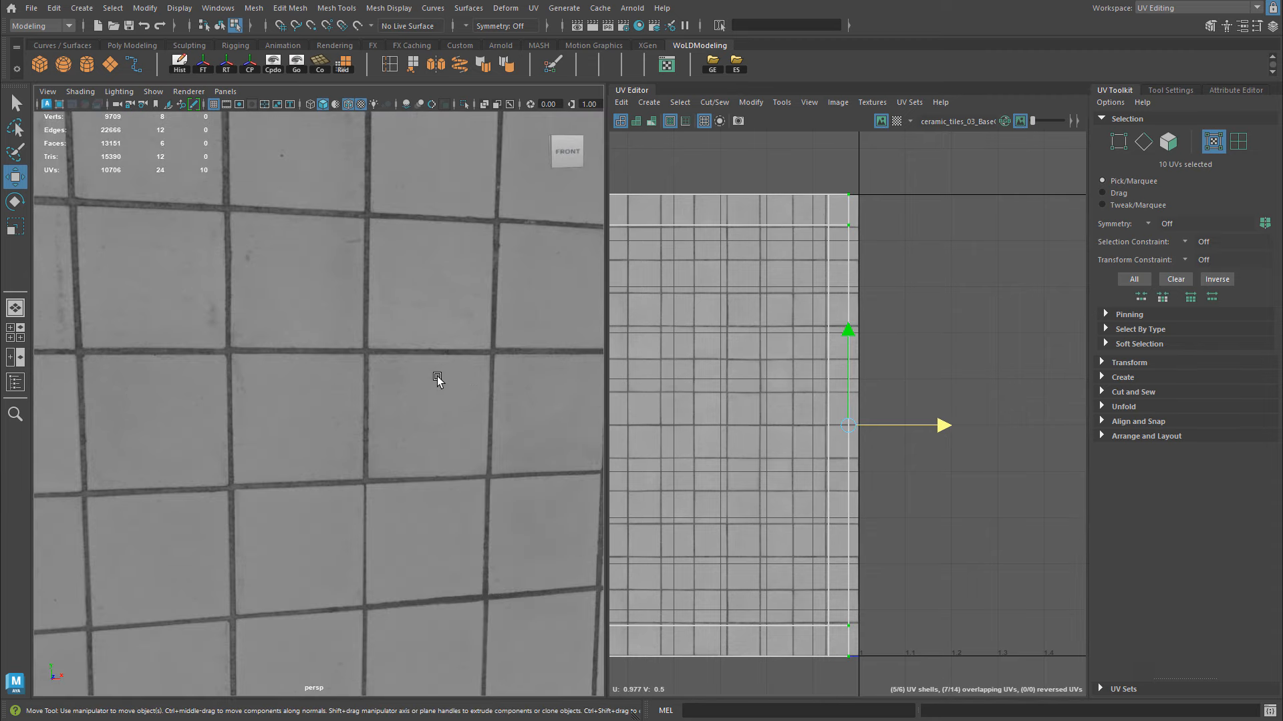
{"action": "right_click_drag", "start_coordinate": [437, 378], "coordinate": [277, 397], "text": "alt"}
{"action": "middle_click_drag", "start_coordinate": [454, 377], "coordinate": [329, 423], "text": "alt"}
{"action": "right_click_drag", "start_coordinate": [329, 422], "coordinate": [386, 400], "text": "alt"}
{"action": "left_click_drag", "start_coordinate": [386, 401], "coordinate": [377, 402], "text": "alt"}
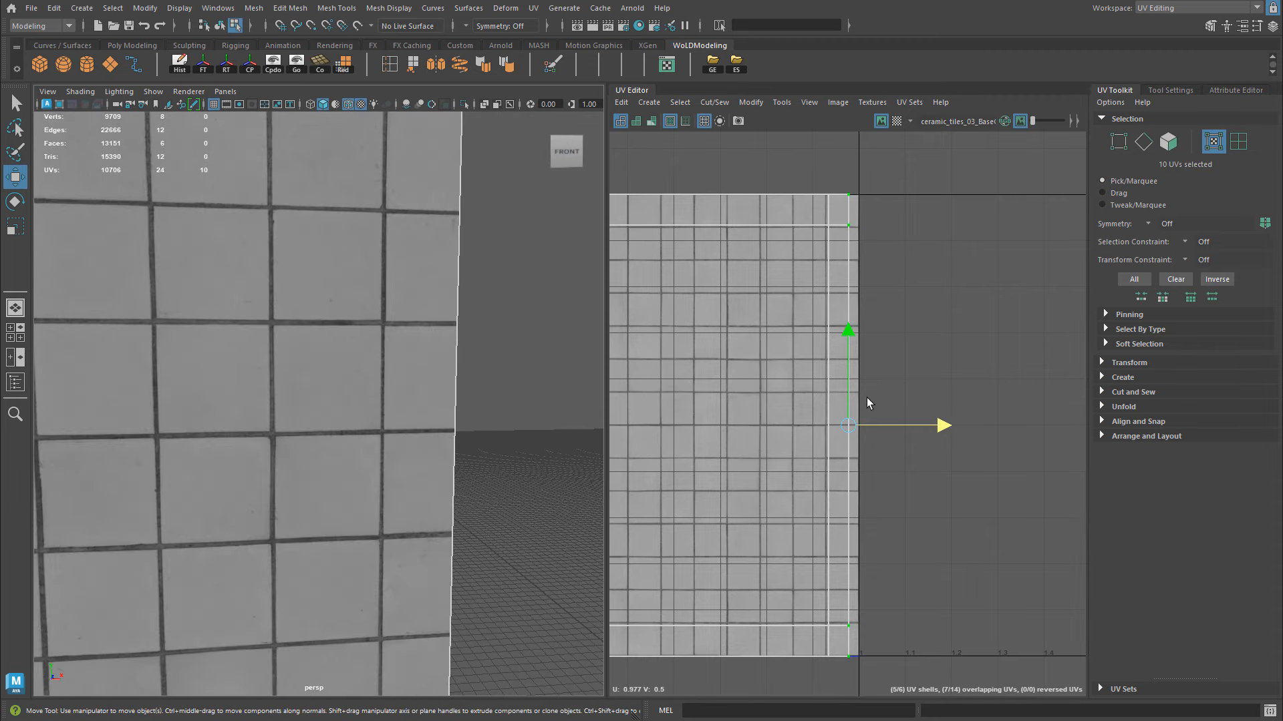
- Try moving the wall's selected border UVs further inward onto the next vertical grout line, checking the tiles at the wall's edges
{"action": "left_click_drag", "start_coordinate": [948, 429], "coordinate": [949, 433]}
{"action": "right_click_drag", "start_coordinate": [783, 348], "coordinate": [1007, 388], "text": "alt"}
{"action": "middle_click_drag", "start_coordinate": [890, 386], "coordinate": [801, 321], "text": "alt"}
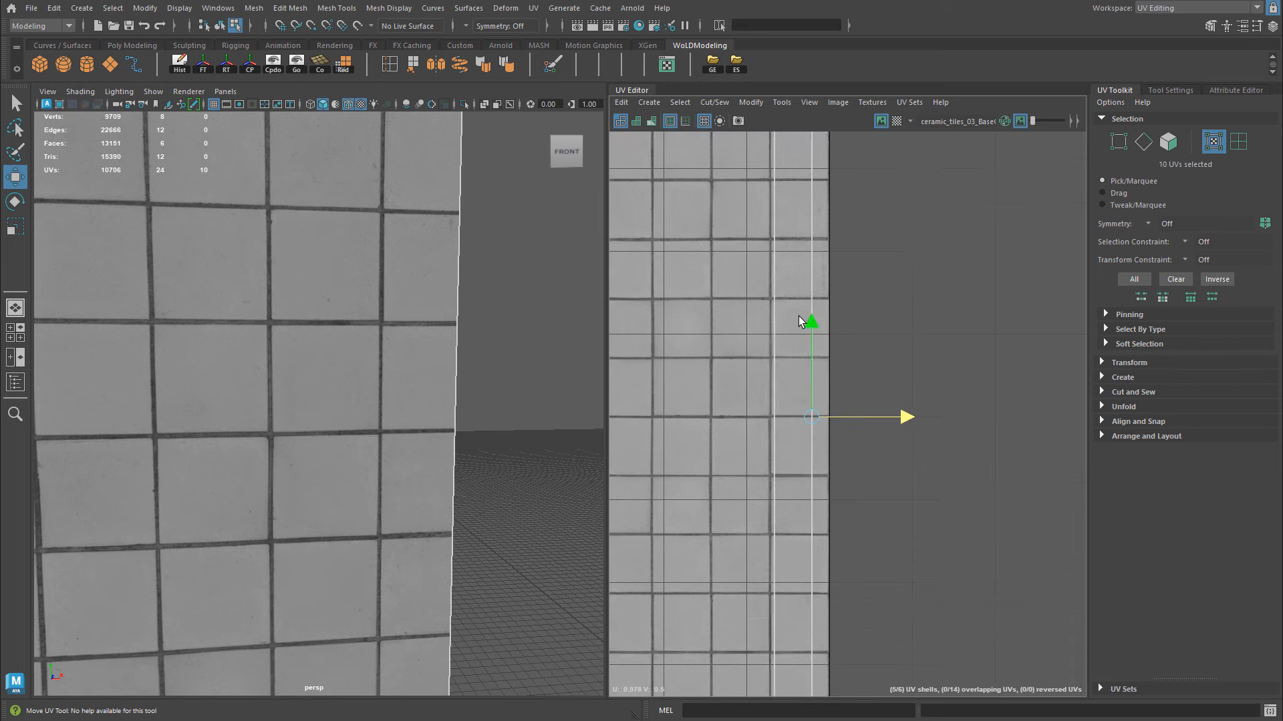
{"action": "right_click_drag", "start_coordinate": [800, 323], "coordinate": [979, 379], "text": "alt"}
{"action": "right_click_drag", "start_coordinate": [837, 374], "coordinate": [930, 492], "text": "alt"}
{"action": "left_click_drag", "start_coordinate": [930, 492], "coordinate": [834, 496]}
{"action": "right_click_drag", "start_coordinate": [376, 428], "coordinate": [339, 385], "text": "alt"}
{"action": "middle_click_drag", "start_coordinate": [339, 386], "coordinate": [545, 234], "text": "alt"}
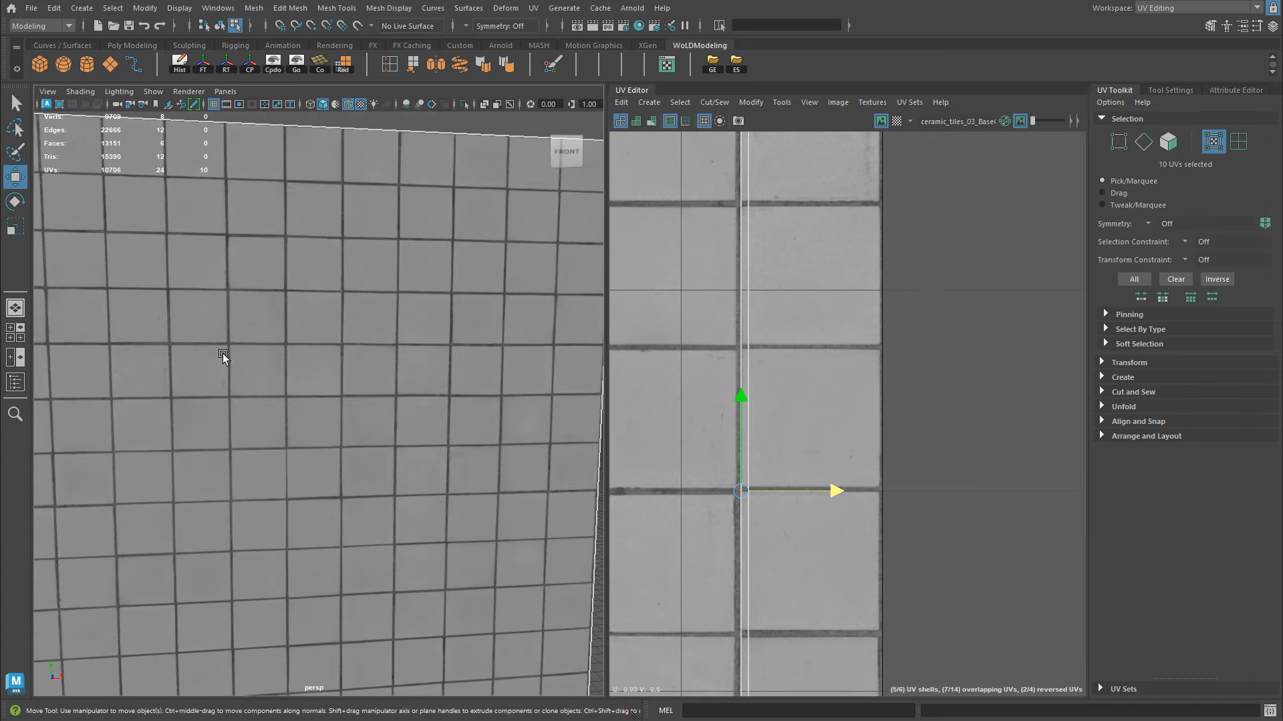
{"action": "middle_click_drag", "start_coordinate": [222, 352], "coordinate": [434, 143], "text": "alt"}
{"action": "right_click_drag", "start_coordinate": [434, 143], "coordinate": [234, 554], "text": "alt"}
{"action": "middle_click_drag", "start_coordinate": [234, 553], "coordinate": [319, 331], "text": "alt"}
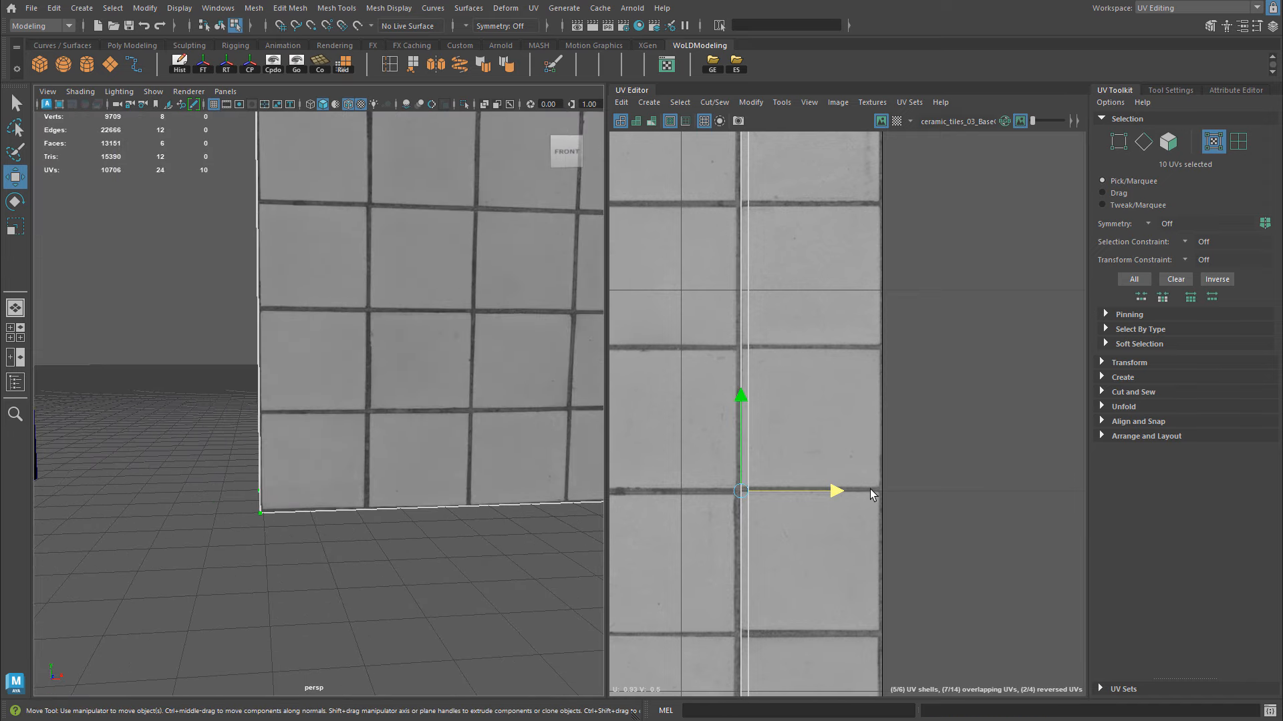
- Move the wall's border UVs back out to about U 0.999 and dim the texture image behind the UVs
{"action": "left_click_drag", "start_coordinate": [839, 492], "coordinate": [981, 508]}
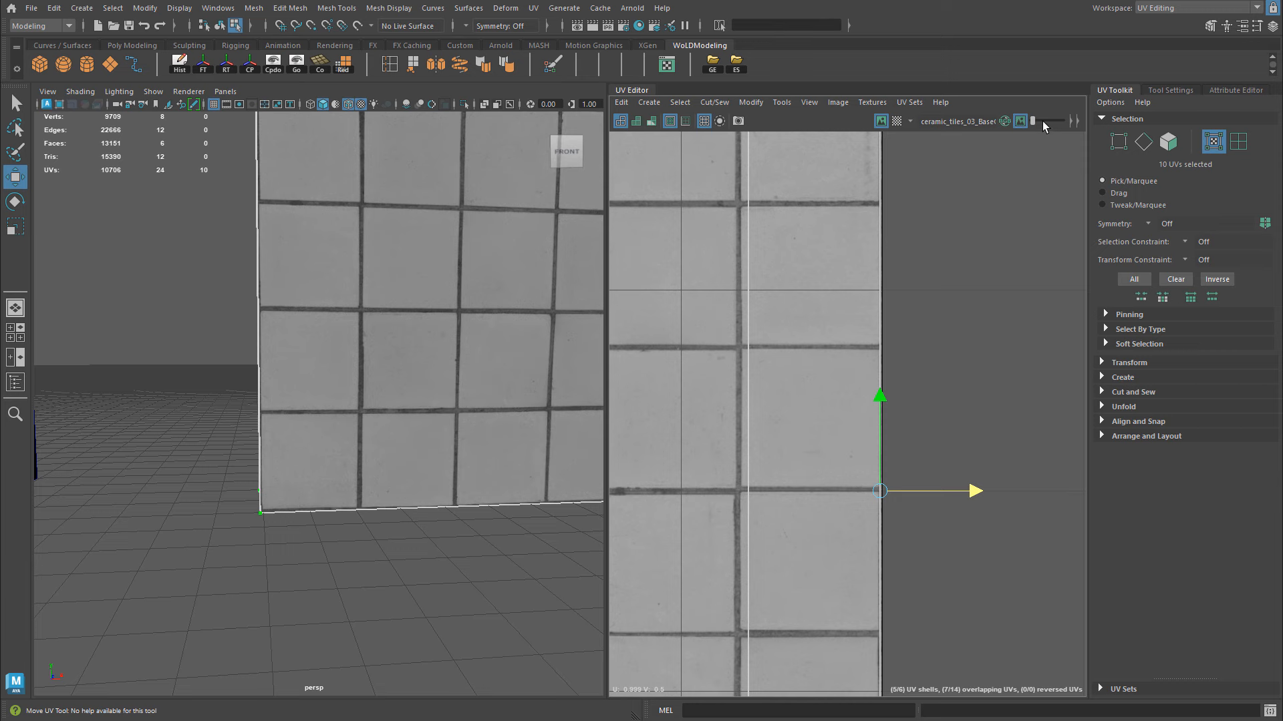
{"action": "left_click_drag", "start_coordinate": [1033, 121], "coordinate": [1046, 123]}
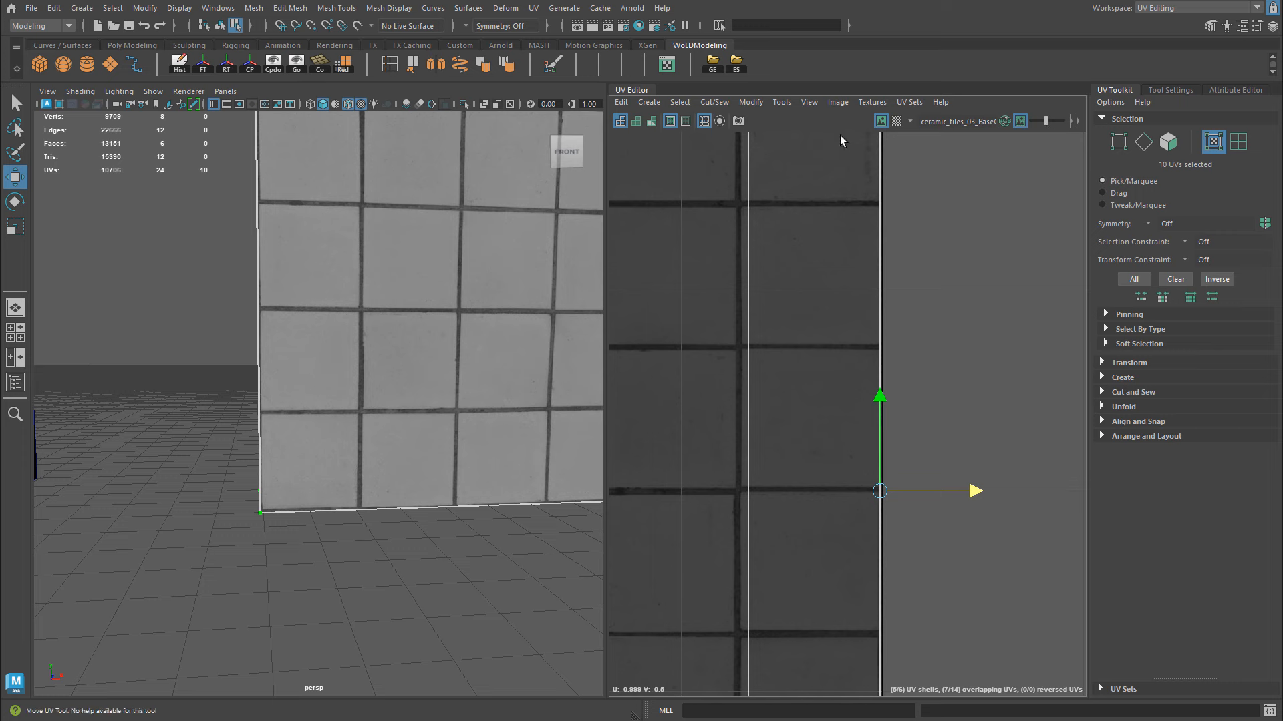
{"action": "middle_click_drag", "start_coordinate": [919, 428], "coordinate": [919, 155], "text": "alt"}
{"action": "mouse_move", "coordinate": [889, 587]}
{"action": "middle_mouse_down", "text": "alt"}
{"action": "mouse_move", "coordinate": [915, 381]}
{"action": "mouse_move", "coordinate": [896, 127]}
{"action": "middle_mouse_up", "text": "alt"}
{"action": "scroll", "coordinate": [793, 359], "scroll_direction": "down", "scroll_amount": 1}
{"action": "mouse_move", "coordinate": [889, 565]}
{"action": "middle_mouse_down", "text": "alt"}
{"action": "mouse_move", "coordinate": [882, 351]}
{"action": "mouse_move", "coordinate": [863, 288]}
{"action": "middle_mouse_up", "text": "alt"}
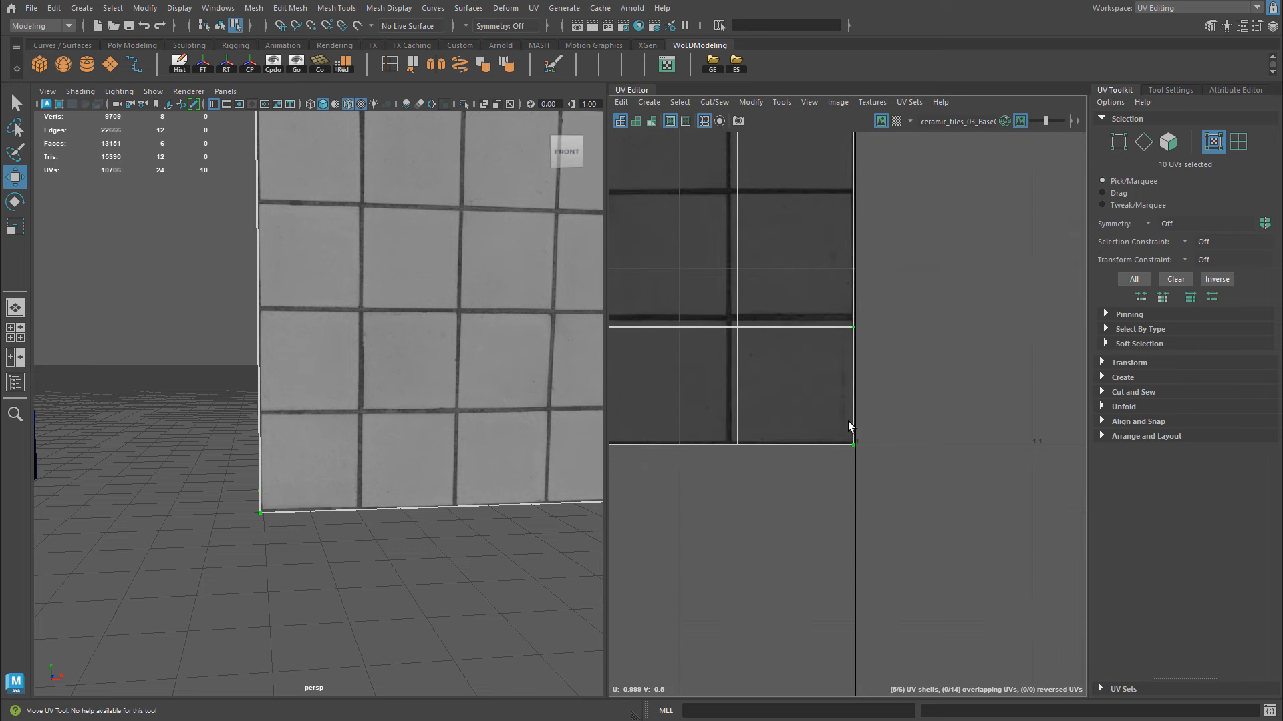
{"action": "left_click_drag", "start_coordinate": [847, 422], "coordinate": [860, 455]}
- Assign the existing ceramic tiles material to the round column and frame its UV shells over the tile texture
{"action": "right_click_drag", "start_coordinate": [392, 341], "coordinate": [258, 326], "text": "alt"}
{"action": "middle_click_drag", "start_coordinate": [258, 326], "coordinate": [298, 335], "text": "alt"}
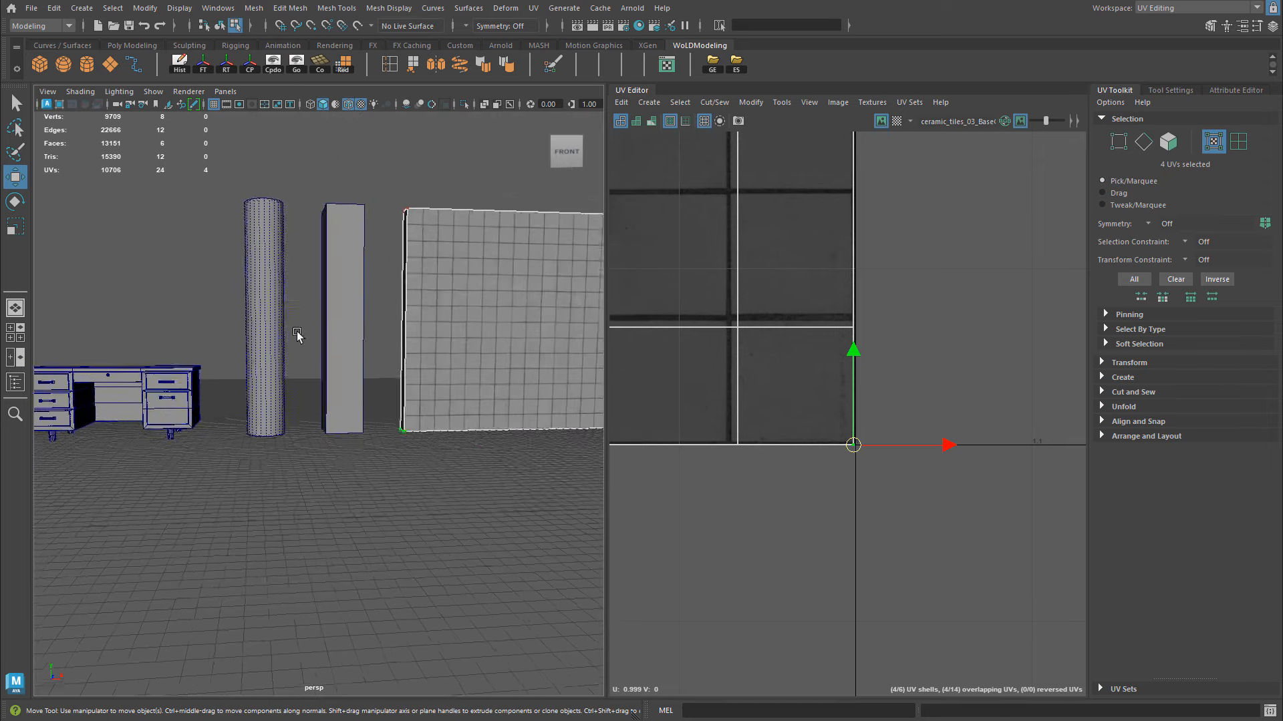
{"action": "right_click_drag", "start_coordinate": [297, 335], "coordinate": [355, 341], "text": "alt"}
{"action": "left_click_drag", "start_coordinate": [354, 342], "coordinate": [347, 354], "text": "alt"}
{"action": "left_click", "coordinate": [243, 289]}
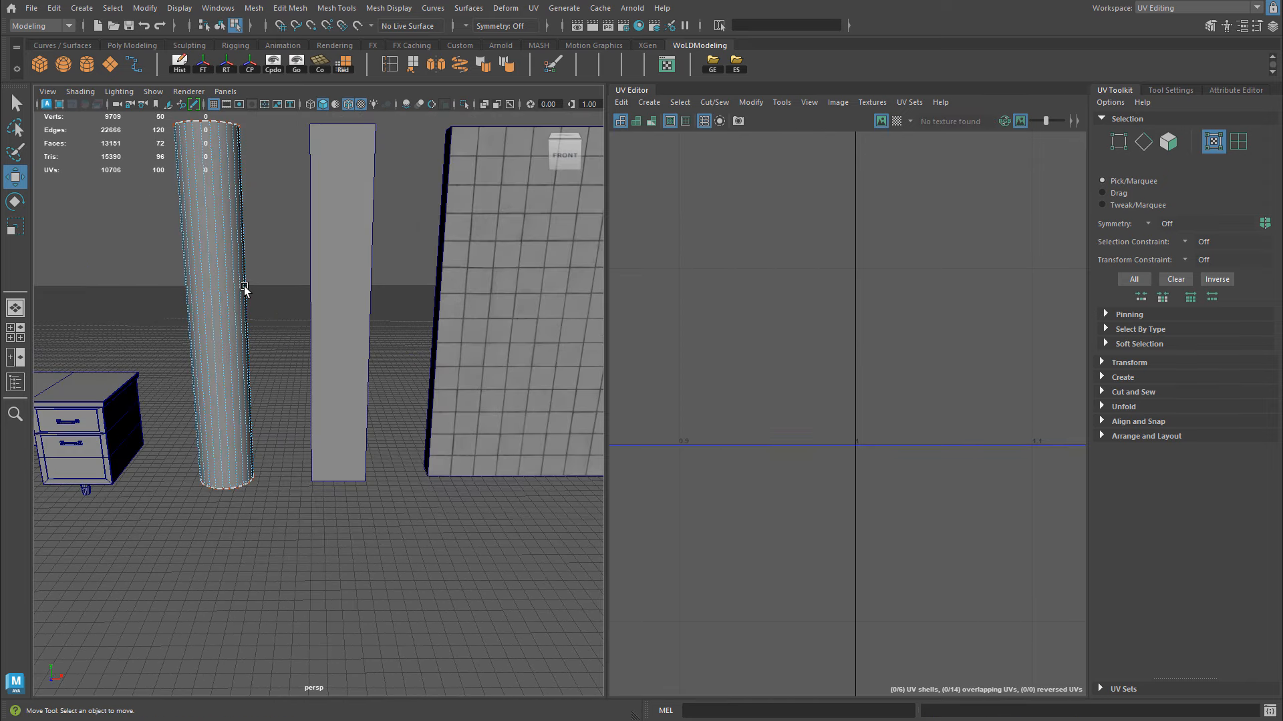
{"action": "left_click_drag", "start_coordinate": [231, 261], "coordinate": [260, 135], "text": "alt"}
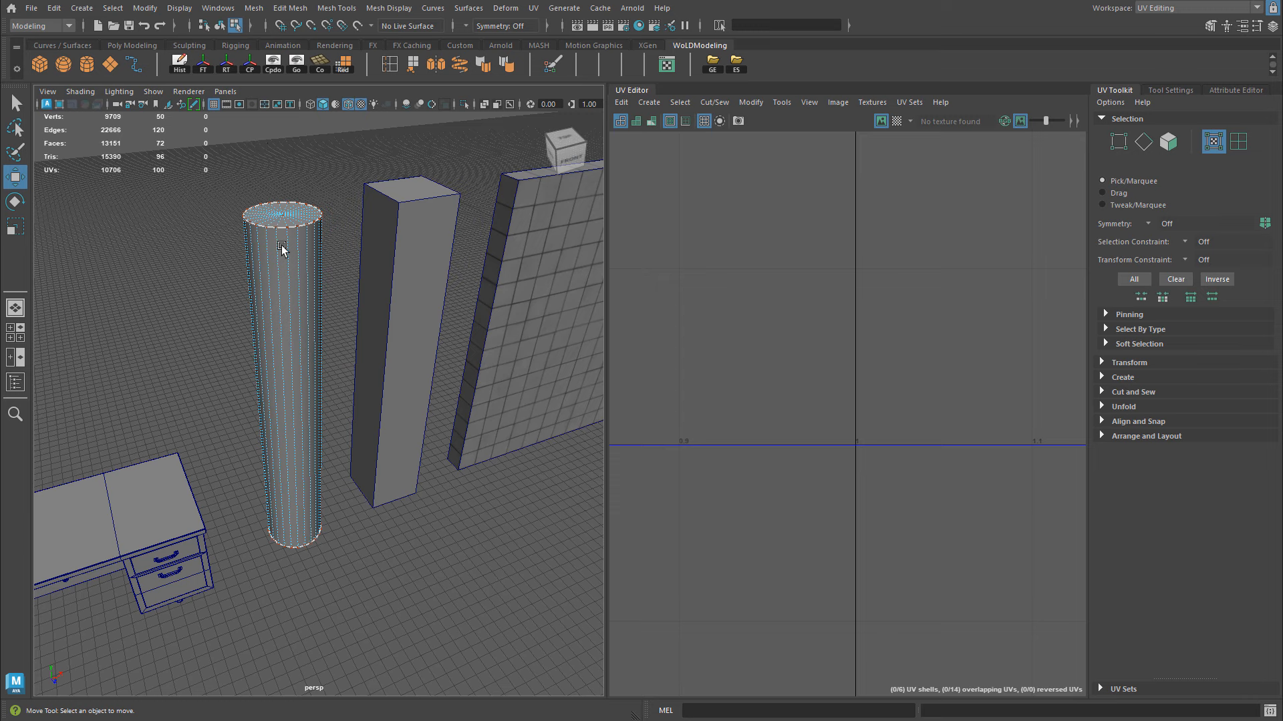
{"action": "right_click_drag", "start_coordinate": [282, 246], "coordinate": [384, 635]}
{"action": "scroll", "coordinate": [845, 350], "scroll_direction": "down", "scroll_amount": 4}
{"action": "middle_click_drag", "start_coordinate": [935, 355], "coordinate": [942, 442], "text": "alt"}
{"action": "scroll", "coordinate": [940, 441], "scroll_direction": "down", "scroll_amount": 2}
{"action": "middle_click_drag", "start_coordinate": [899, 402], "coordinate": [855, 414], "text": "alt"}
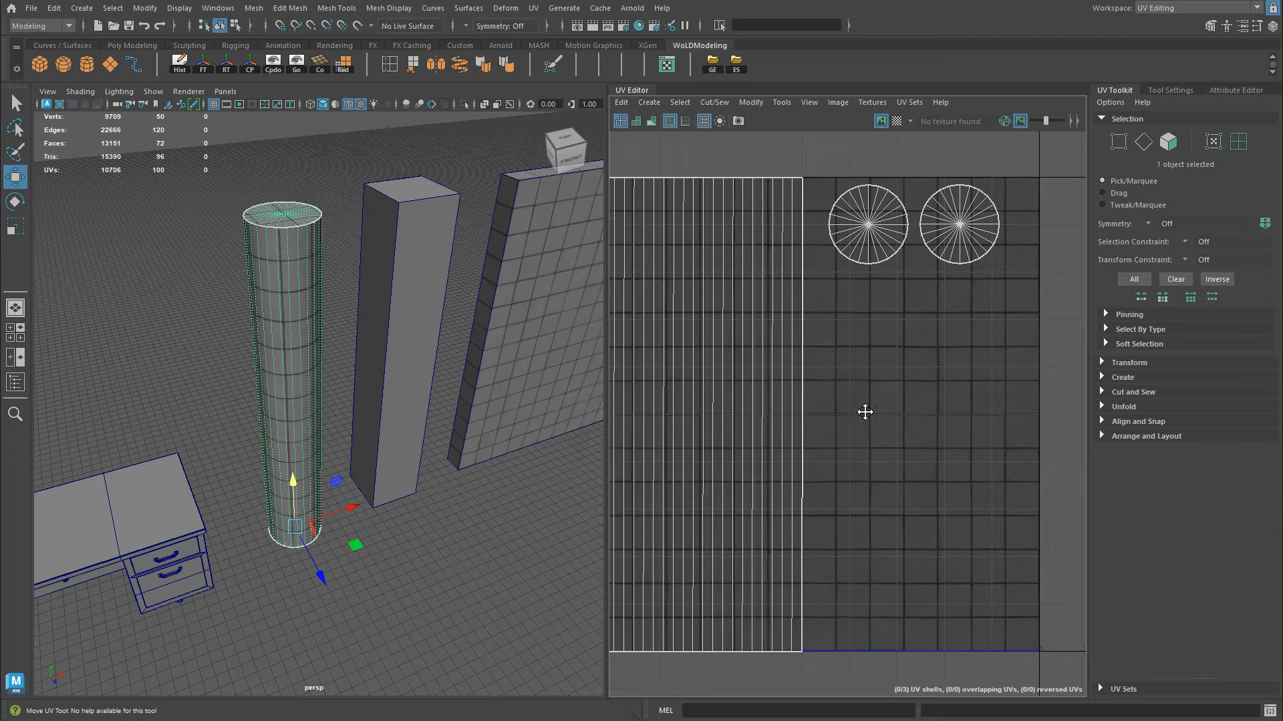
- Inspect the tile seam on the round column's back and select the upper corner UV of its side shell at U 0.5
{"action": "left_click_drag", "start_coordinate": [301, 327], "coordinate": [372, 443], "text": "alt"}
{"action": "right_click_drag", "start_coordinate": [372, 444], "coordinate": [503, 473], "text": "alt"}
{"action": "middle_click_drag", "start_coordinate": [501, 470], "coordinate": [561, 531], "text": "alt"}
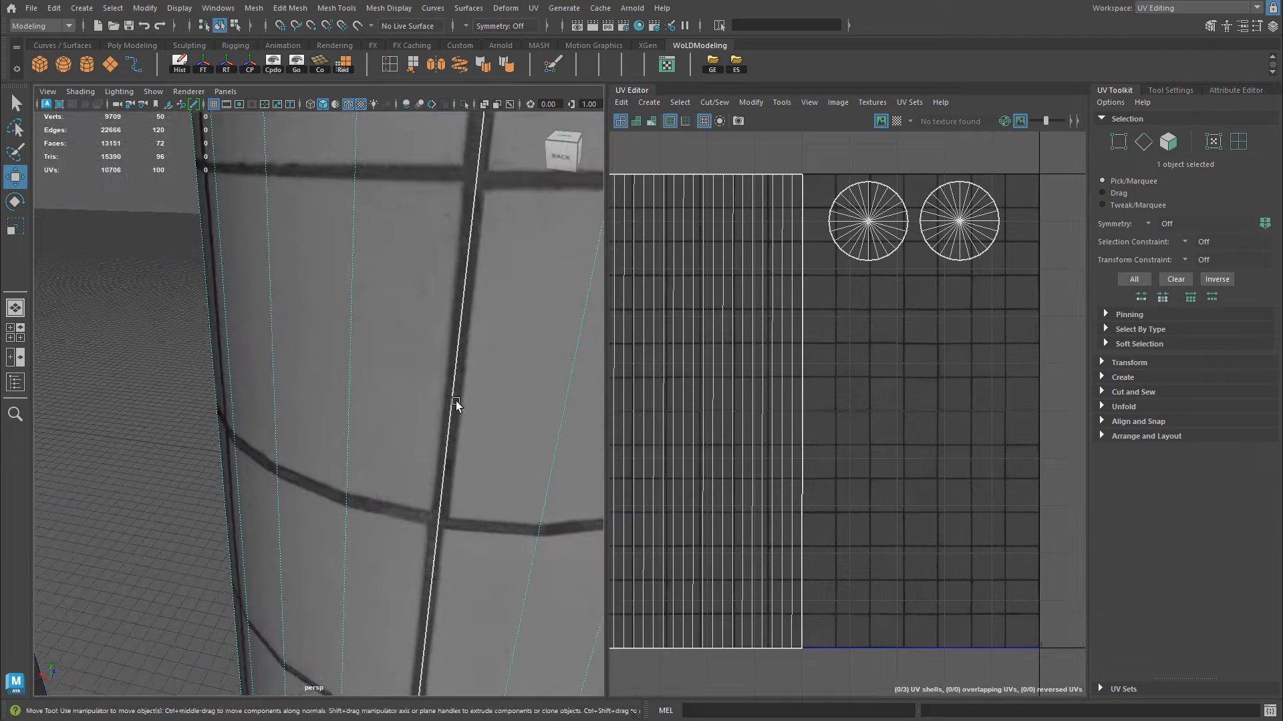
{"action": "right_click_drag", "start_coordinate": [455, 407], "coordinate": [347, 374], "text": "alt"}
{"action": "right_click_drag", "start_coordinate": [713, 291], "coordinate": [761, 289]}
{"action": "left_click_drag", "start_coordinate": [758, 140], "coordinate": [820, 680]}
{"action": "left_click_drag", "start_coordinate": [795, 148], "coordinate": [815, 235]}
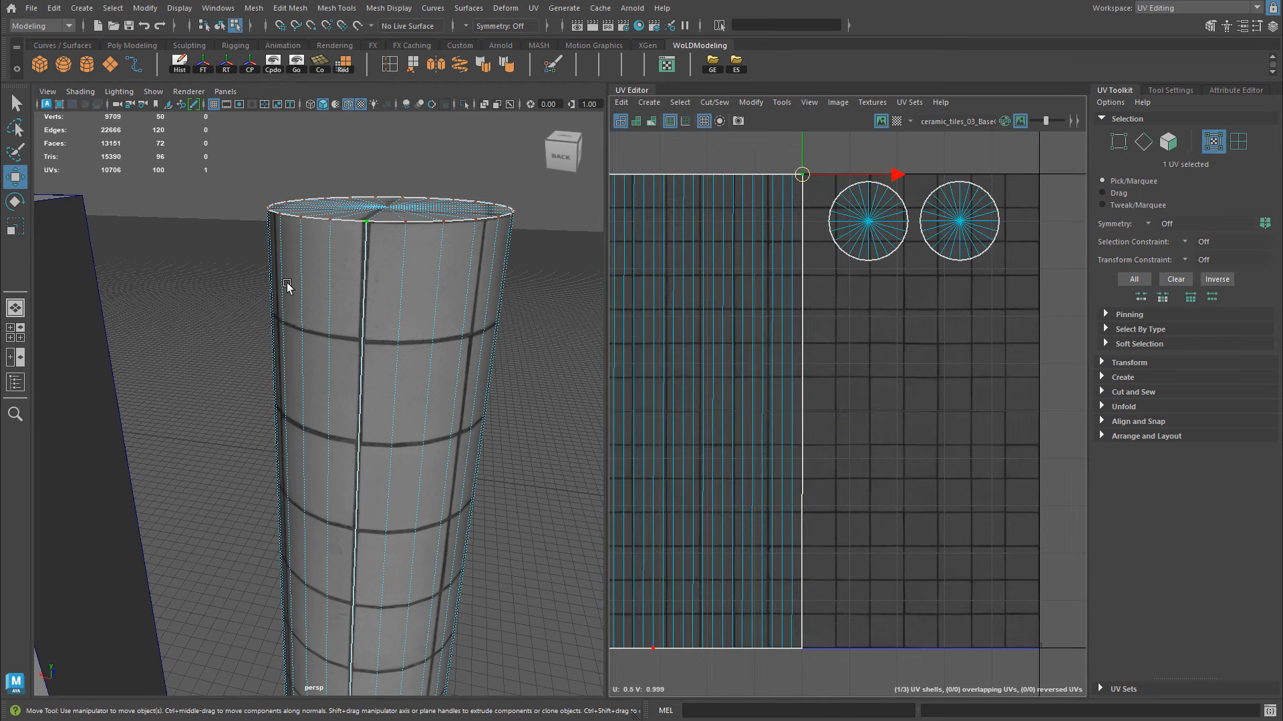
- Add the side shell's lower corner UV to the selection and move both seam UVs outward to about U 0.53
{"action": "left_click_drag", "start_coordinate": [286, 284], "coordinate": [364, 264], "text": "alt"}
{"action": "right_click_drag", "start_coordinate": [481, 223], "coordinate": [454, 384], "text": "alt"}
{"action": "middle_click_drag", "start_coordinate": [428, 364], "coordinate": [370, 256], "text": "alt"}
{"action": "middle_click_drag", "start_coordinate": [391, 353], "coordinate": [356, 346], "text": "alt"}
{"action": "right_click_drag", "start_coordinate": [357, 346], "coordinate": [423, 357], "text": "alt"}
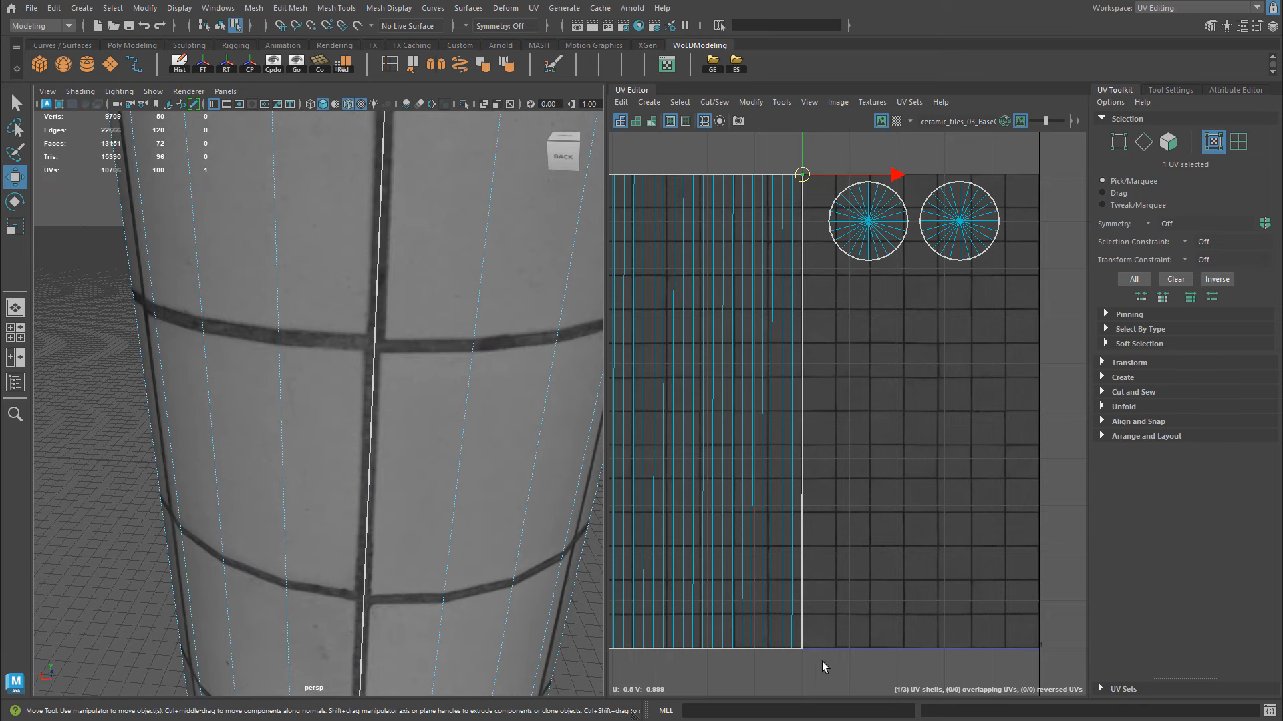
{"action": "left_click", "coordinate": [799, 647], "text": "shift"}
{"action": "left_click_drag", "start_coordinate": [892, 412], "coordinate": [909, 414]}
{"action": "right_click_drag", "start_coordinate": [457, 431], "coordinate": [226, 418], "text": "alt"}
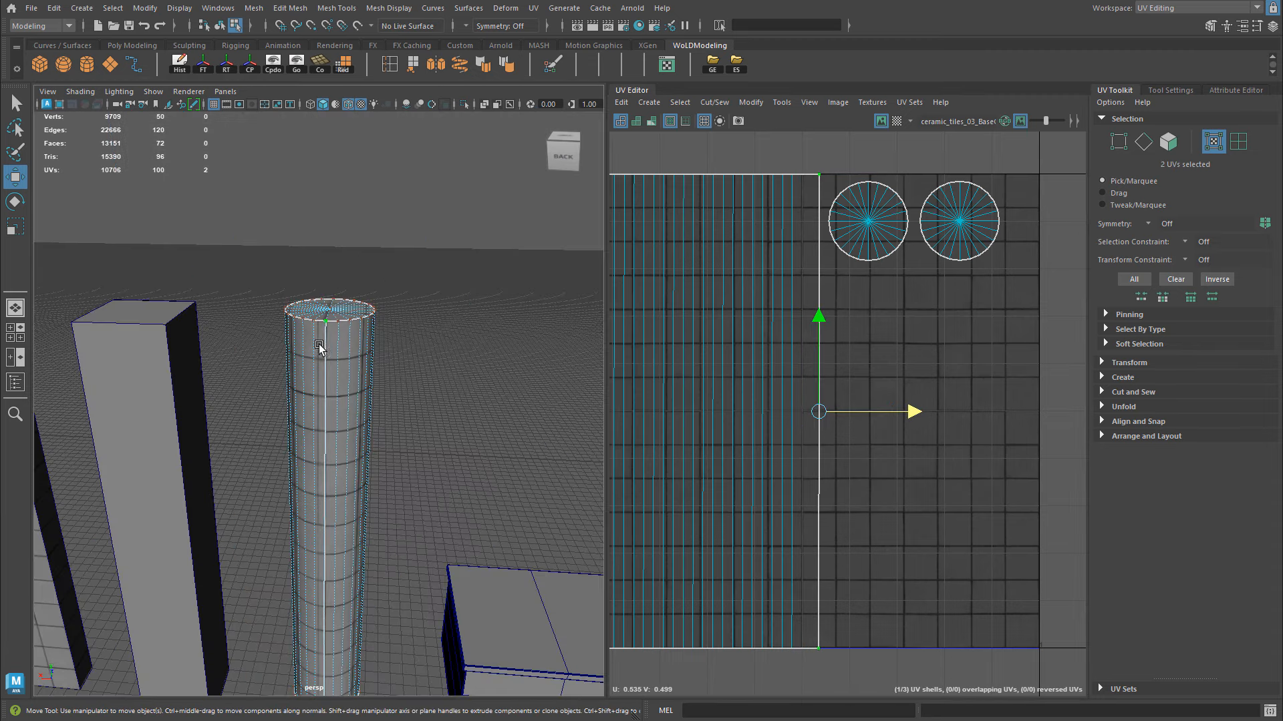
{"action": "right_click_drag", "start_coordinate": [317, 342], "coordinate": [441, 364], "text": "alt"}
{"action": "mouse_move", "coordinate": [919, 413]}
{"action": "left_mouse_down"}
{"action": "mouse_move", "coordinate": [903, 415]}
{"action": "mouse_move", "coordinate": [919, 419]}
{"action": "left_mouse_up"}
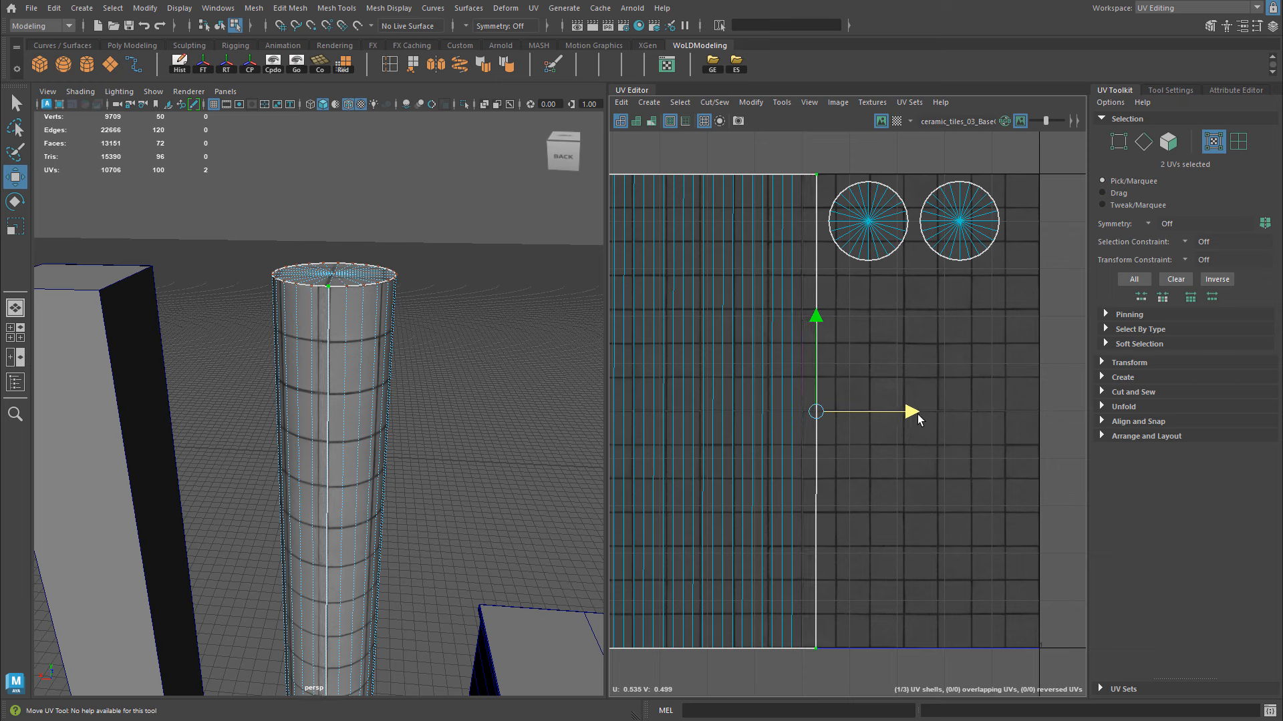
- Return to object selection, hide the wireframe on shaded objects and examine the tiles along the round column's back seam
{"action": "right_click_drag", "start_coordinate": [359, 341], "coordinate": [459, 308]}
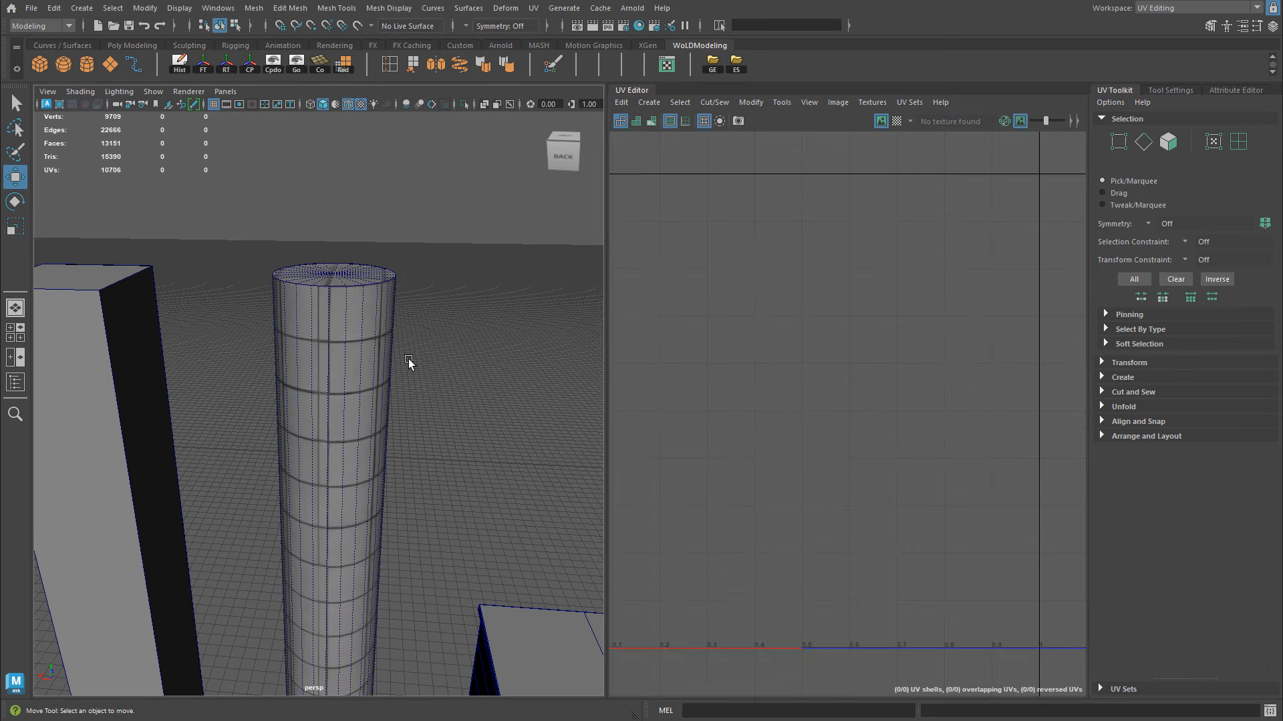
{"action": "key", "text": "alt+5"}
{"action": "right_click_drag", "start_coordinate": [307, 361], "coordinate": [400, 350], "text": "alt"}
{"action": "left_click_drag", "start_coordinate": [400, 350], "coordinate": [411, 335], "text": "alt"}
{"action": "middle_click_drag", "start_coordinate": [412, 334], "coordinate": [366, 407], "text": "alt"}
{"action": "right_click_drag", "start_coordinate": [366, 407], "coordinate": [390, 318], "text": "alt"}
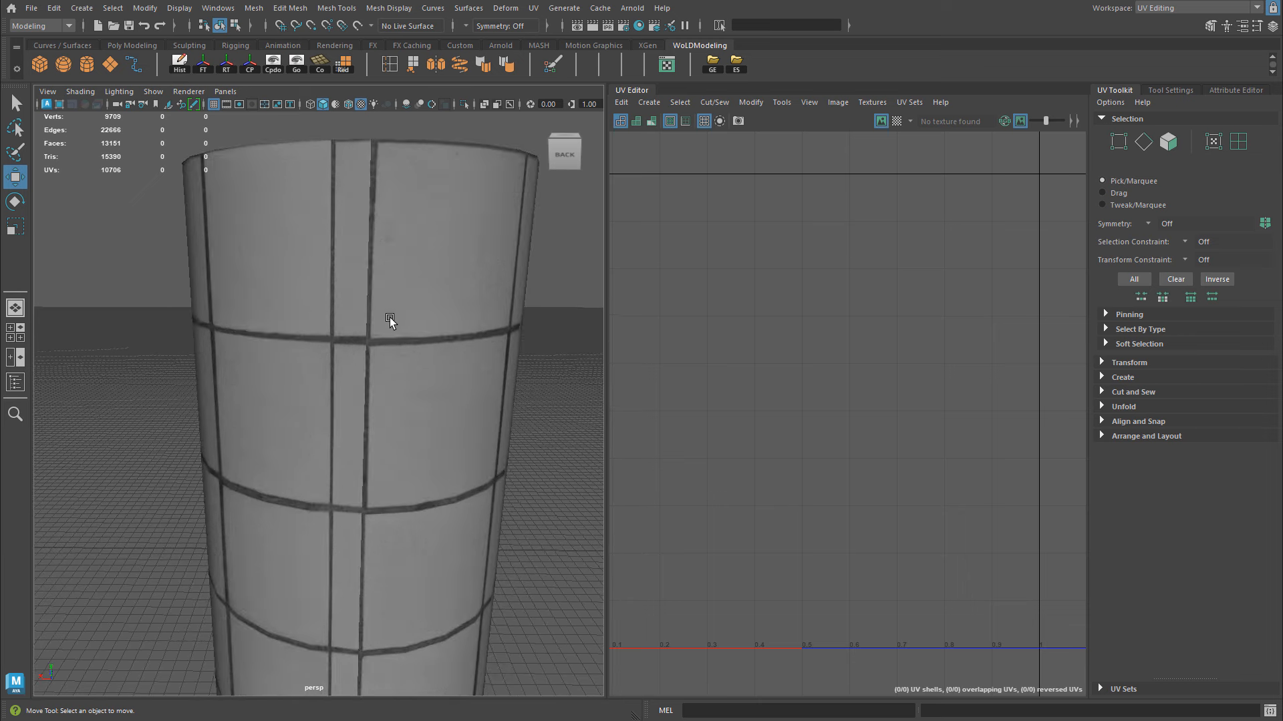
{"action": "middle_click_drag", "start_coordinate": [392, 452], "coordinate": [387, 302], "text": "alt"}
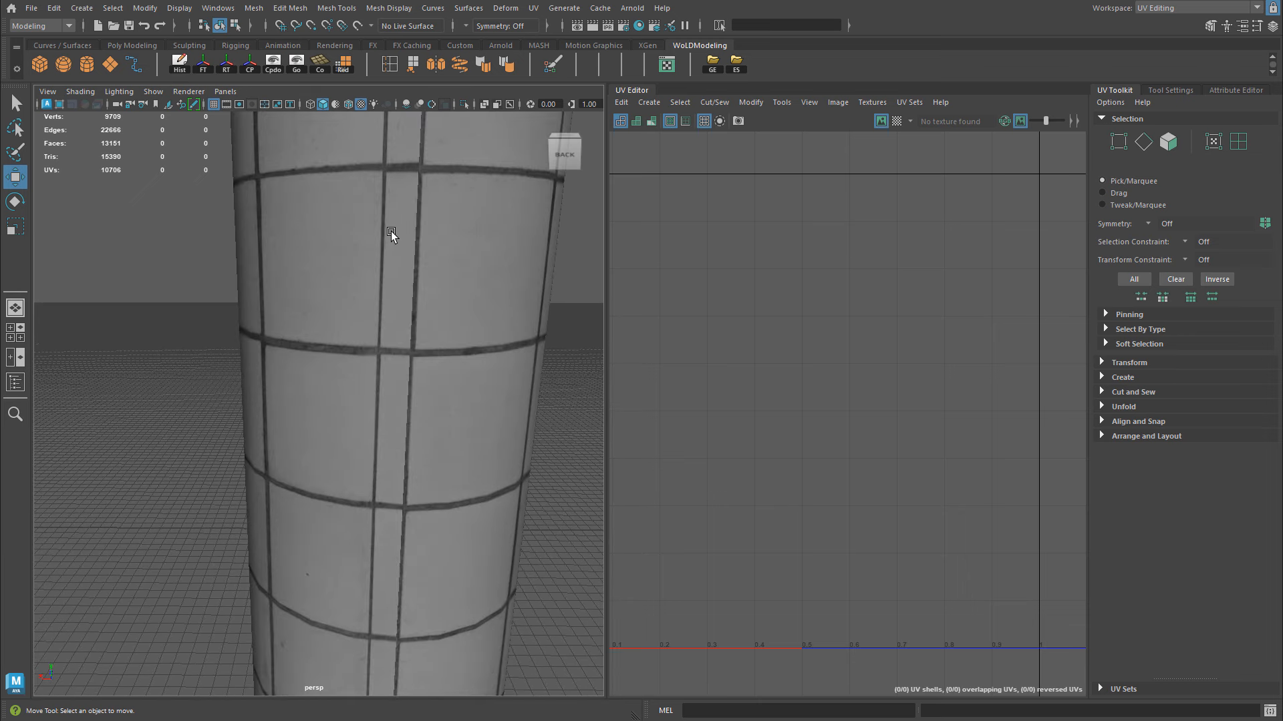
{"action": "right_click_drag", "start_coordinate": [486, 369], "coordinate": [416, 396], "text": "alt"}
{"action": "middle_click_drag", "start_coordinate": [416, 396], "coordinate": [411, 295], "text": "alt"}
{"action": "right_click_drag", "start_coordinate": [388, 265], "coordinate": [359, 304], "text": "alt"}
{"action": "middle_click_drag", "start_coordinate": [359, 303], "coordinate": [324, 381], "text": "alt"}
{"action": "right_click_drag", "start_coordinate": [323, 380], "coordinate": [397, 314], "text": "alt"}
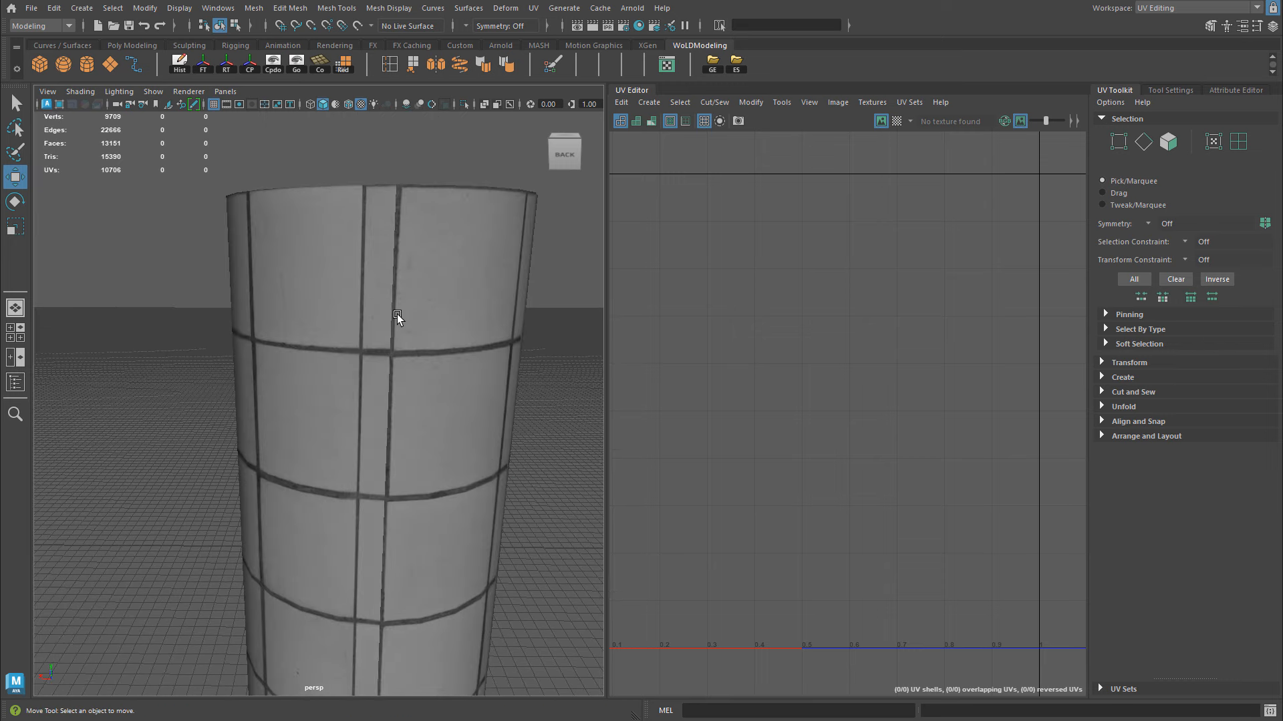
- Undo the outward move of the round column's seam UVs
{"action": "left_click", "coordinate": [397, 314]}
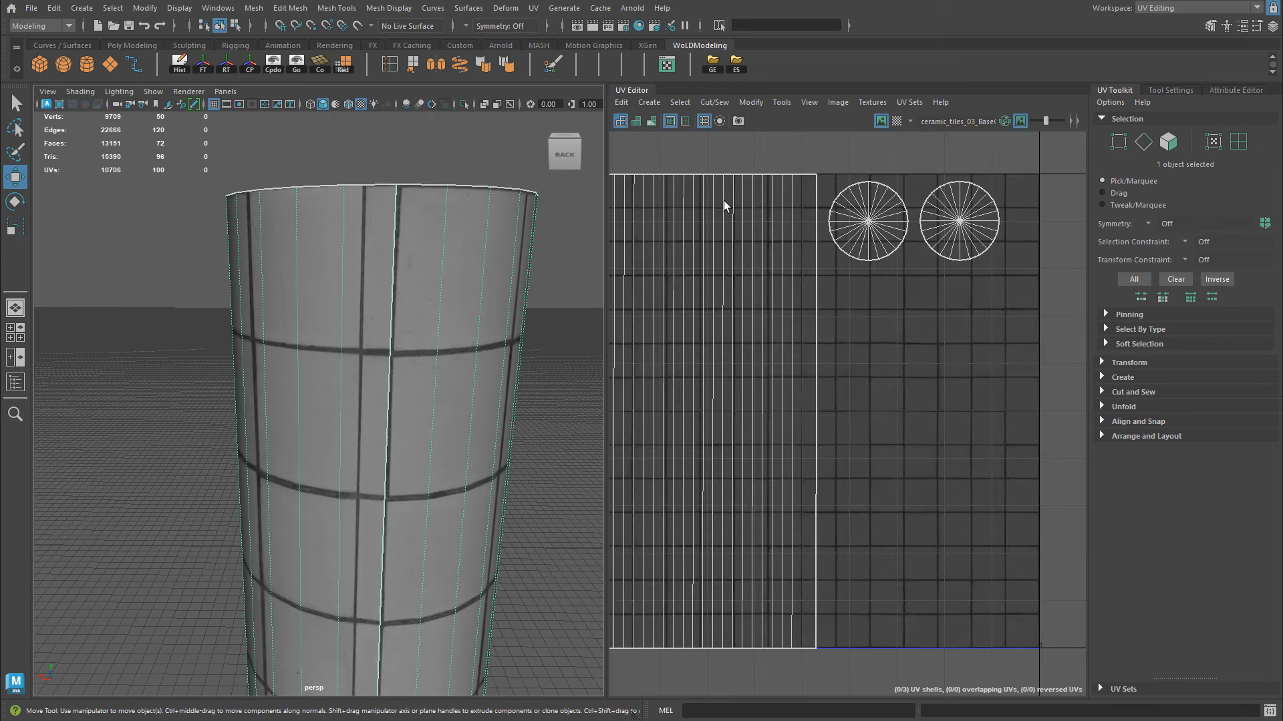
{"action": "key", "text": "ctrl+z"}
{"action": "key", "text": "ctrl+z"}
{"action": "key", "text": "ctrl+z"}
{"action": "key", "text": "ctrl+z"}
{"action": "key", "text": "ctrl+z"}
{"action": "key", "text": "ctrl+z"}
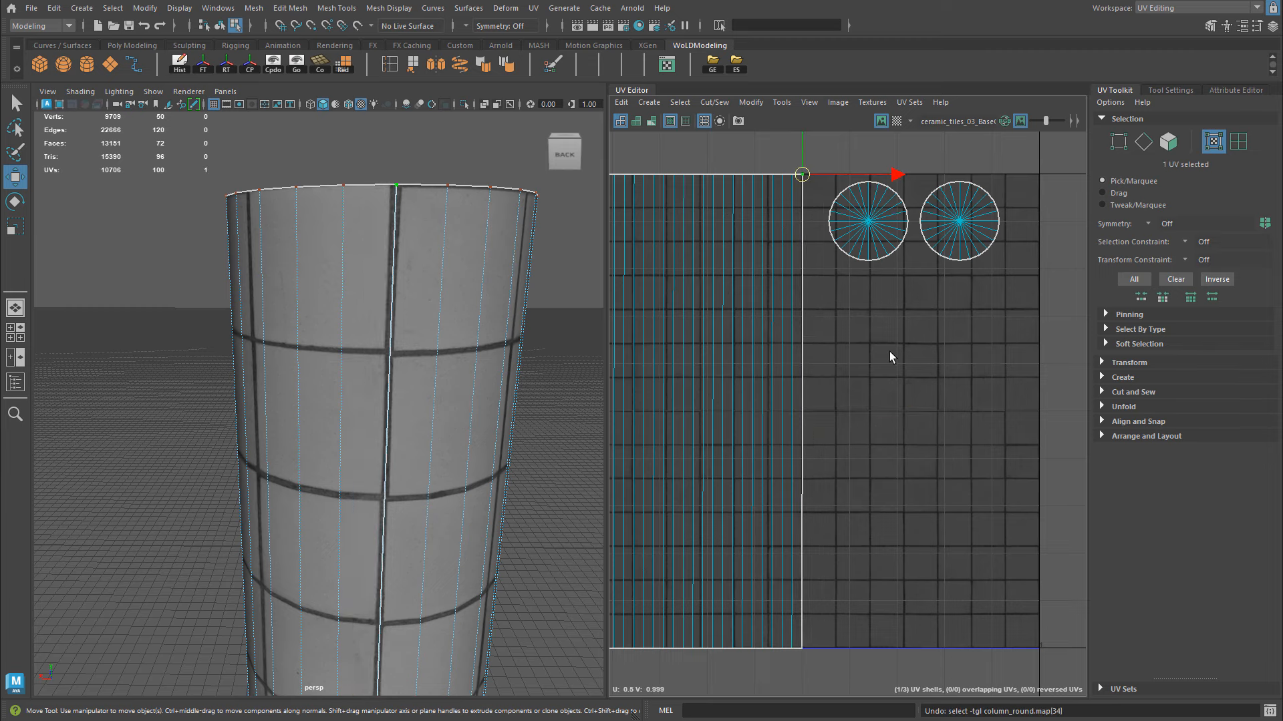
- Return to object selection with nothing selected and examine how the tiles meet along the round column's seam
{"action": "scroll", "coordinate": [341, 347], "scroll_direction": "up", "scroll_amount": 8}
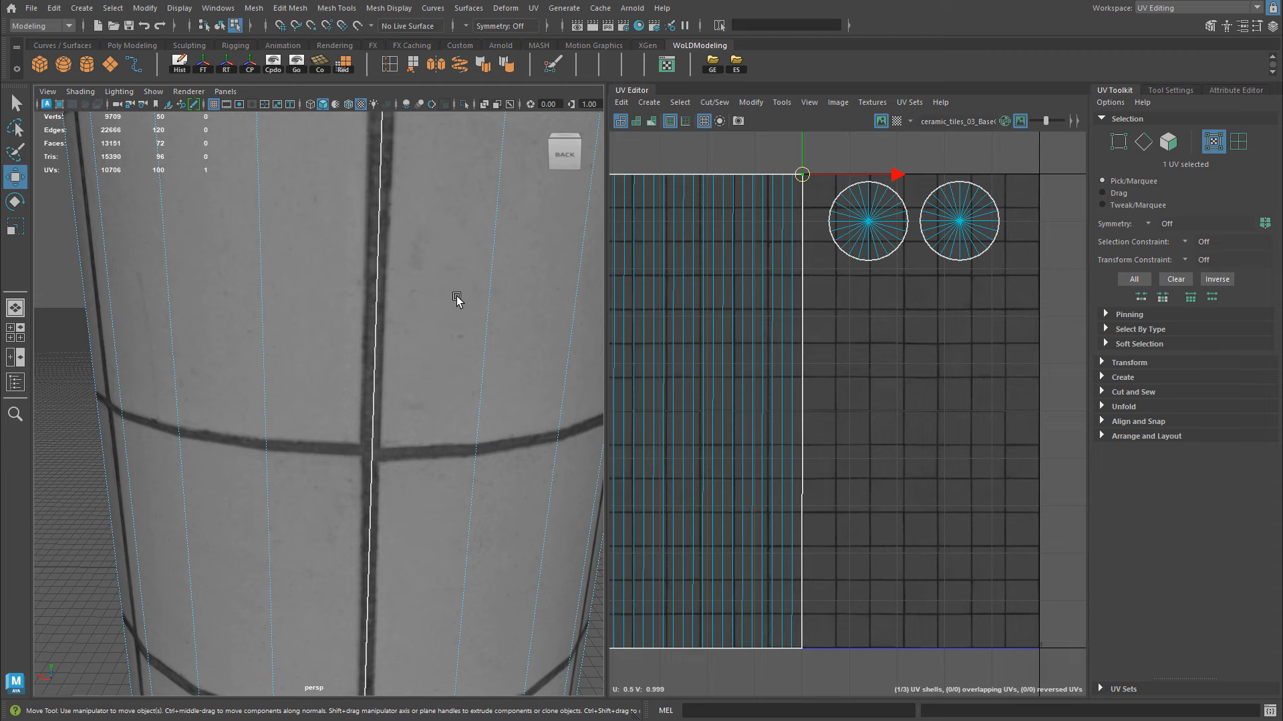
{"action": "scroll", "coordinate": [454, 301], "scroll_direction": "down", "scroll_amount": 3}
{"action": "scroll", "coordinate": [378, 334], "scroll_direction": "down", "scroll_amount": 5}
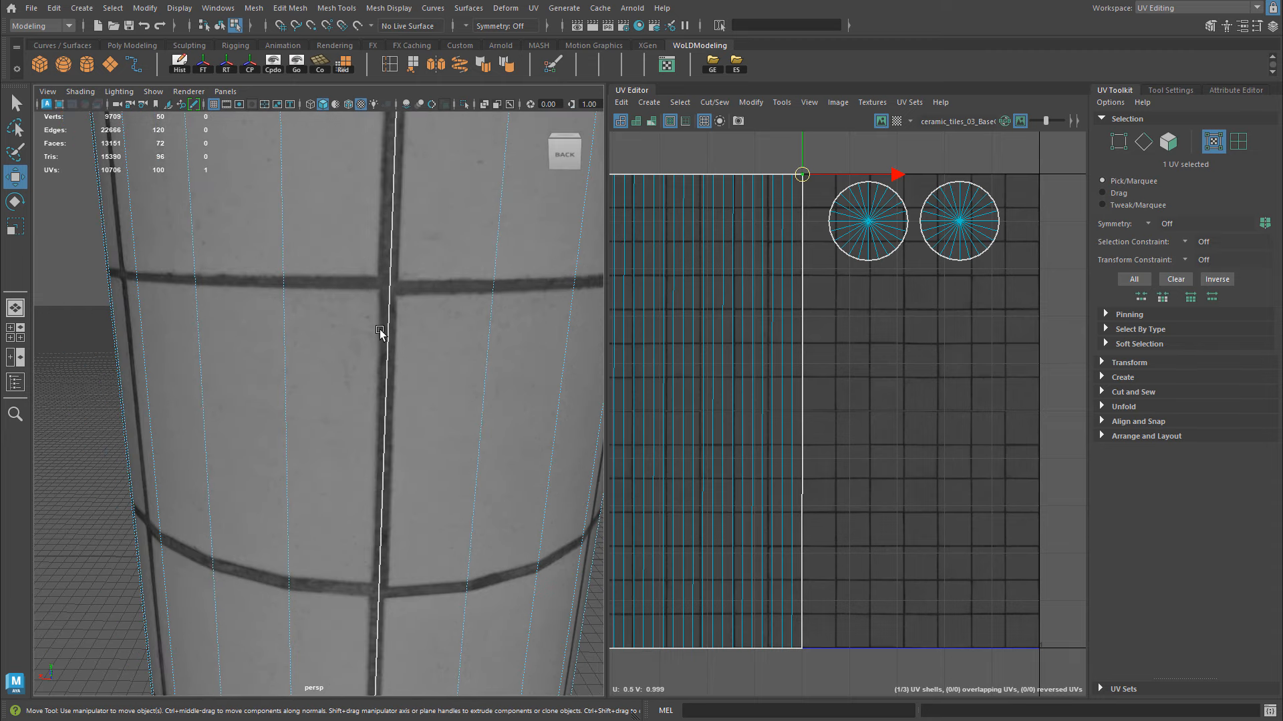
{"action": "right_click_drag", "start_coordinate": [372, 339], "coordinate": [442, 260]}
{"action": "scroll", "coordinate": [468, 307], "scroll_direction": "up", "scroll_amount": 4}
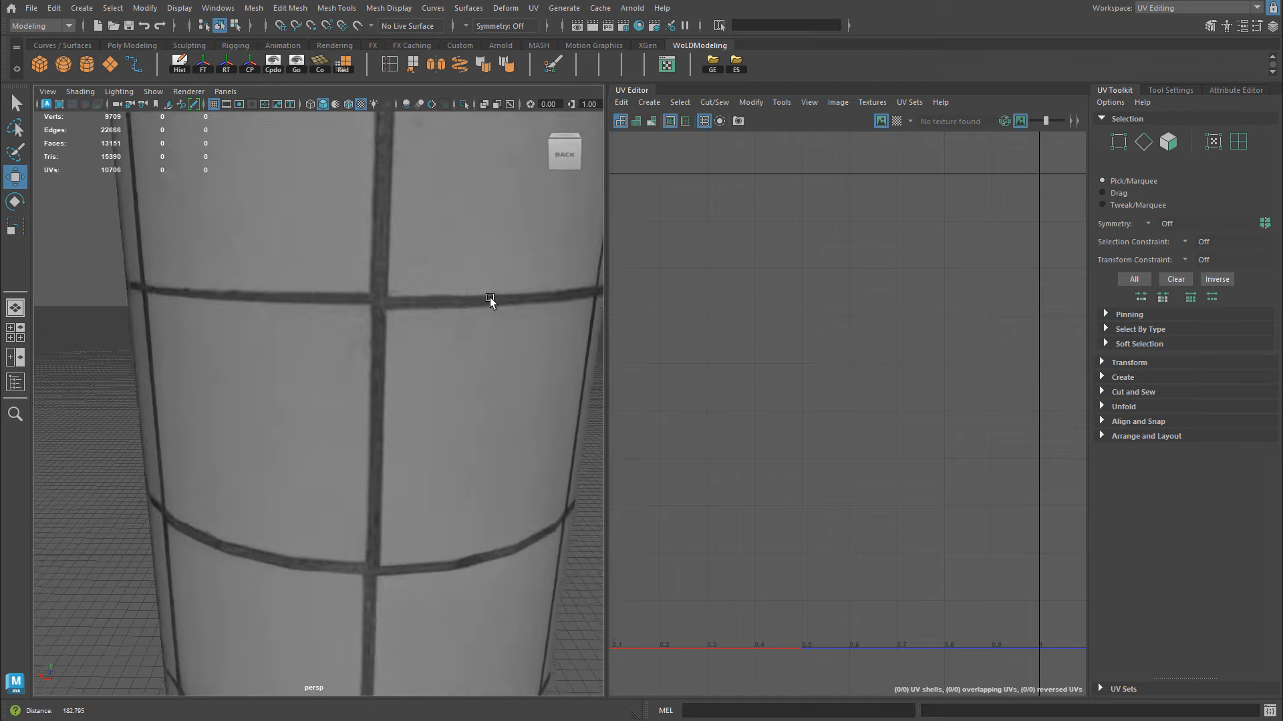
{"action": "right_click_drag", "start_coordinate": [452, 318], "coordinate": [382, 260], "text": "alt"}
{"action": "left_click_drag", "start_coordinate": [335, 368], "coordinate": [418, 383], "text": "alt"}
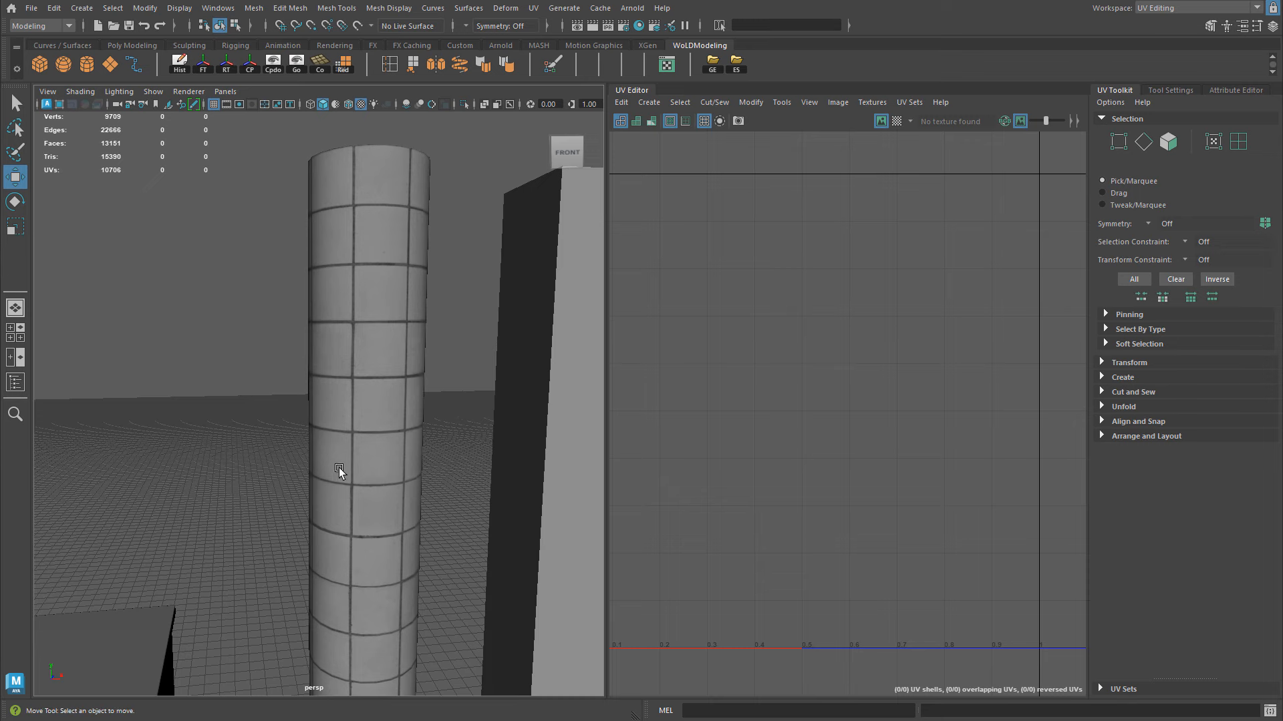
- Select the desk and frame its complete UV layout in the UV Editor
{"action": "right_click_drag", "start_coordinate": [338, 472], "coordinate": [355, 405], "text": "alt"}
{"action": "left_click_drag", "start_coordinate": [355, 405], "coordinate": [288, 302], "text": "alt"}
{"action": "middle_click_drag", "start_coordinate": [288, 302], "coordinate": [394, 316], "text": "alt"}
{"action": "right_click_drag", "start_coordinate": [284, 338], "coordinate": [410, 335], "text": "alt"}
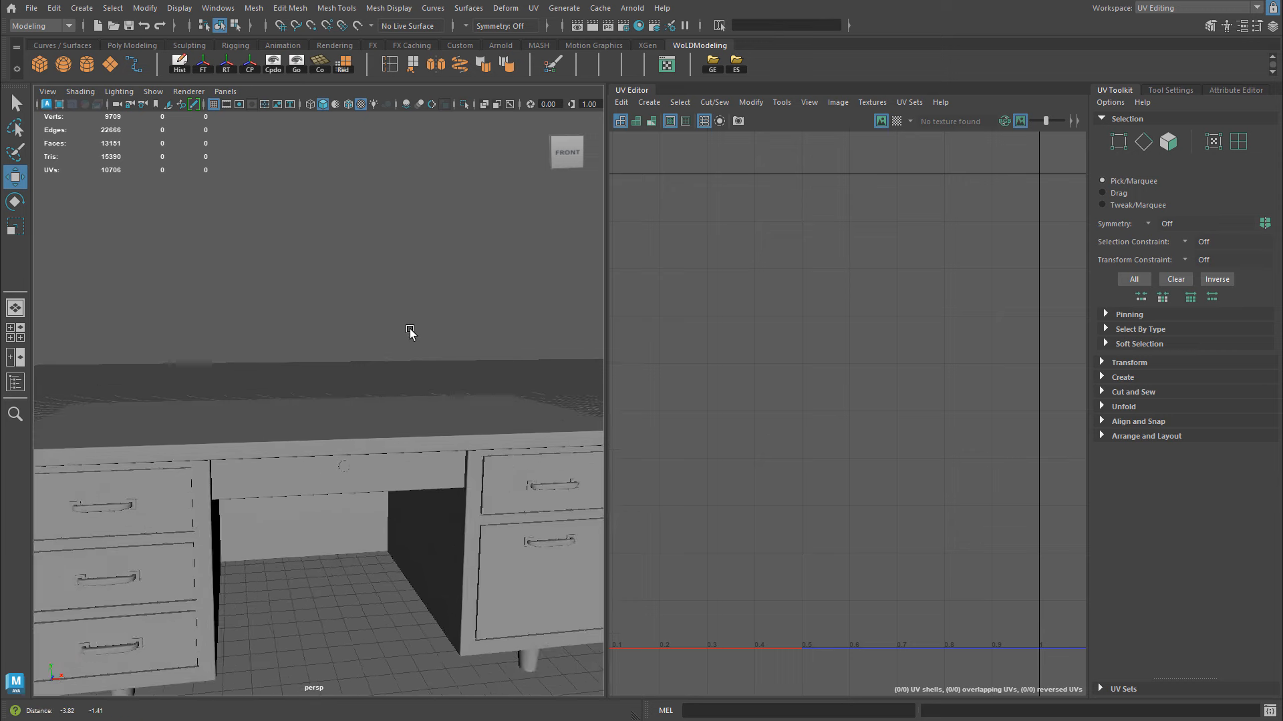
{"action": "left_click_drag", "start_coordinate": [384, 314], "coordinate": [427, 371], "text": "alt"}
{"action": "middle_click_drag", "start_coordinate": [437, 372], "coordinate": [416, 384], "text": "alt"}
{"action": "left_click", "coordinate": [365, 407]}
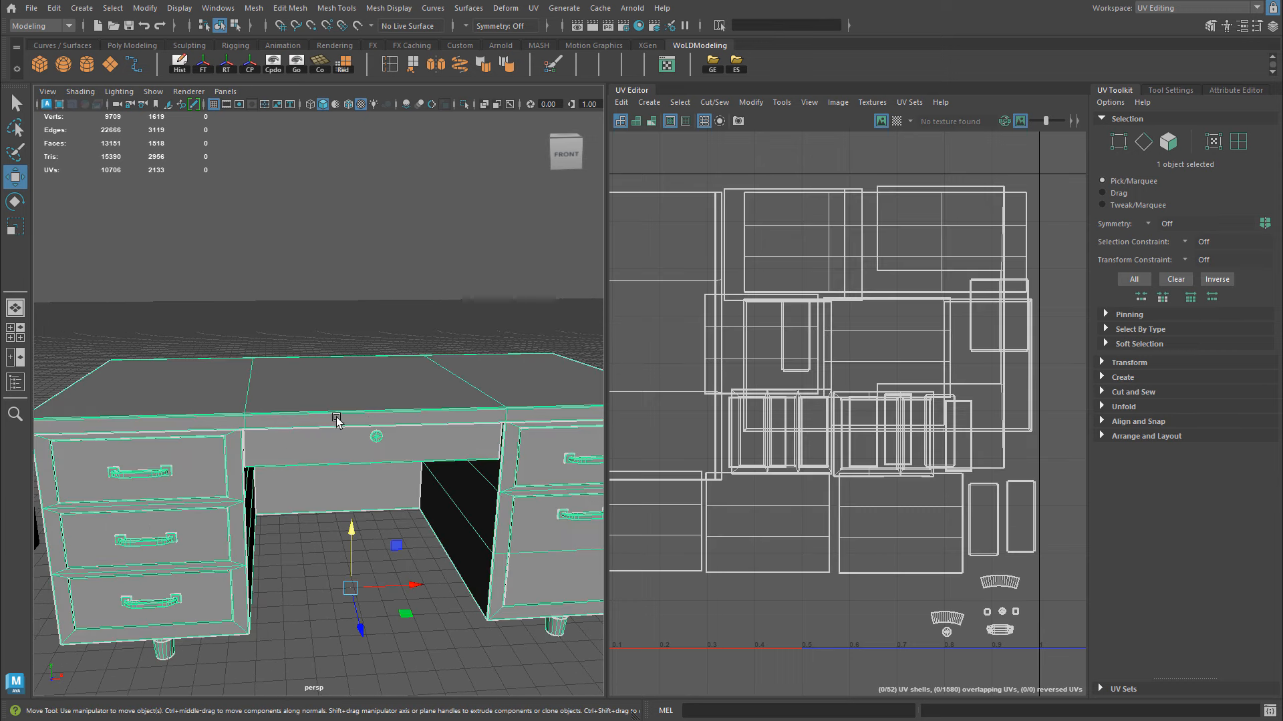
{"action": "right_click_drag", "start_coordinate": [337, 421], "coordinate": [280, 428], "text": "alt"}
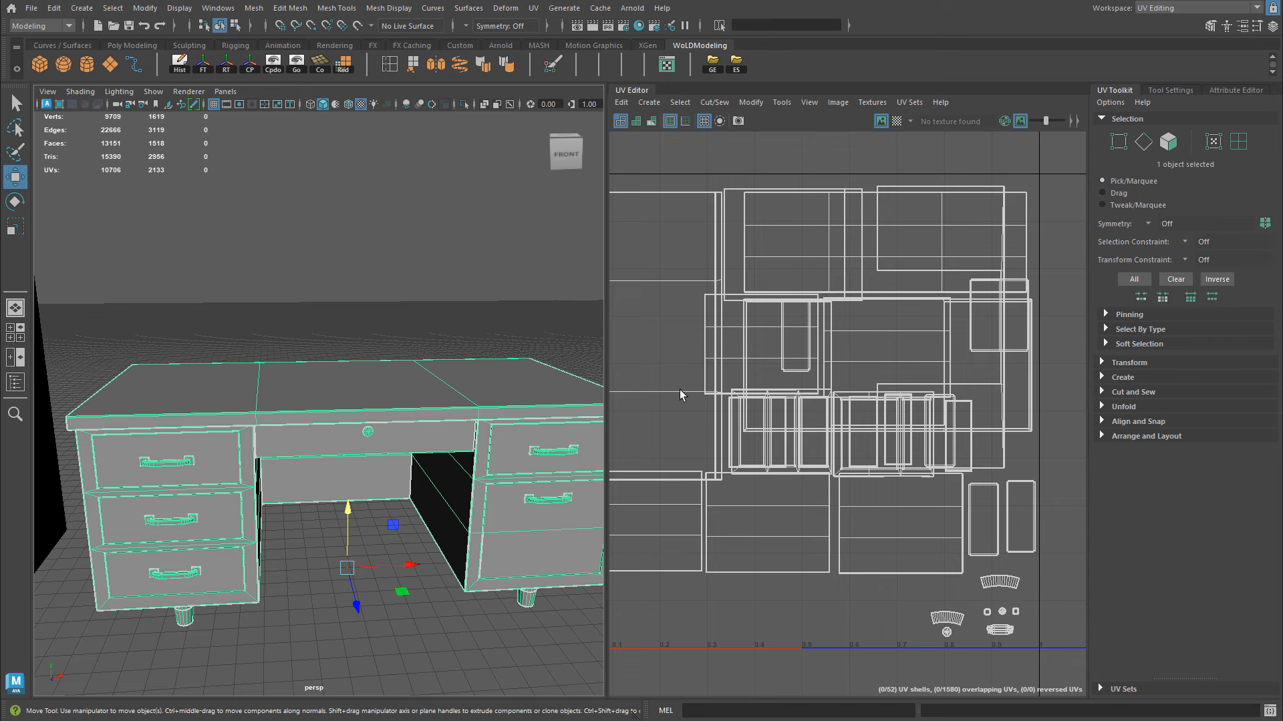
{"action": "scroll", "coordinate": [823, 386], "scroll_direction": "down", "scroll_amount": 2}
{"action": "middle_click_drag", "start_coordinate": [742, 362], "coordinate": [784, 322], "text": "alt"}
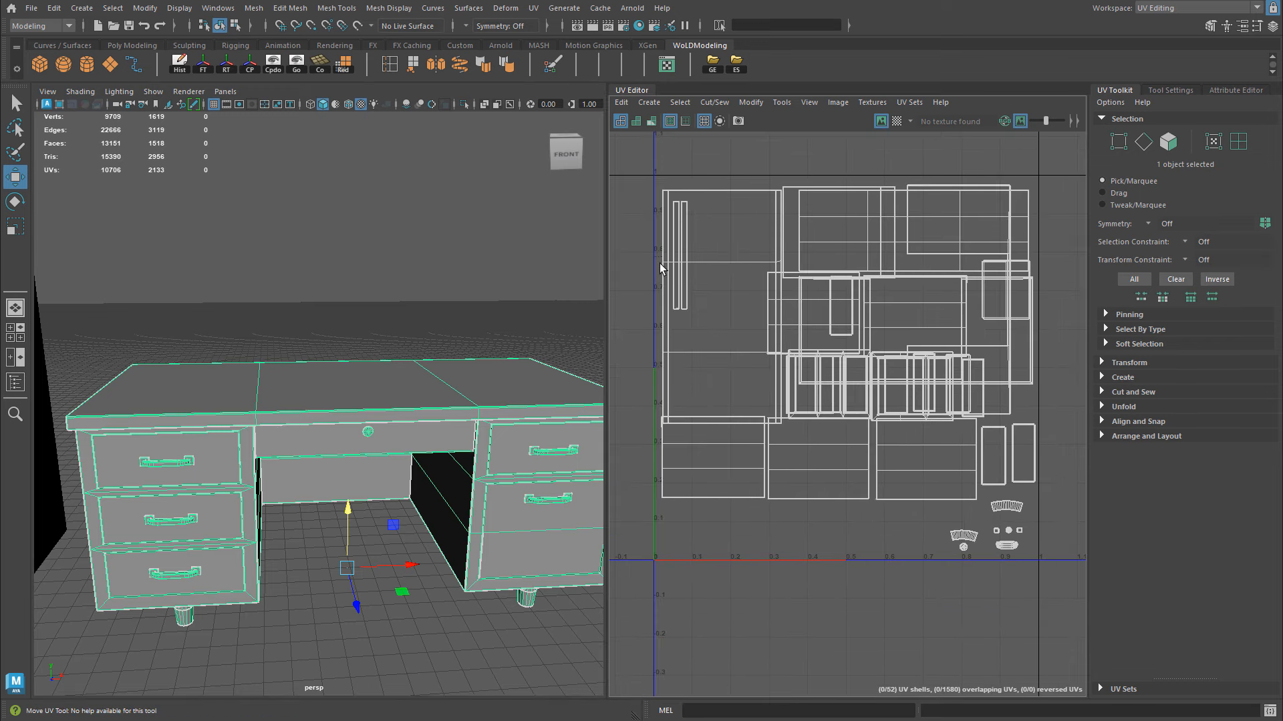
- Switch to UV shell selection and select the desk's small handle and hardware shells near the bottom of the UV tile
{"action": "right_click_drag", "start_coordinate": [922, 269], "coordinate": [861, 249]}
{"action": "left_click_drag", "start_coordinate": [673, 182], "coordinate": [1090, 477]}
{"action": "middle_click_drag", "start_coordinate": [951, 458], "coordinate": [921, 335], "text": "alt"}
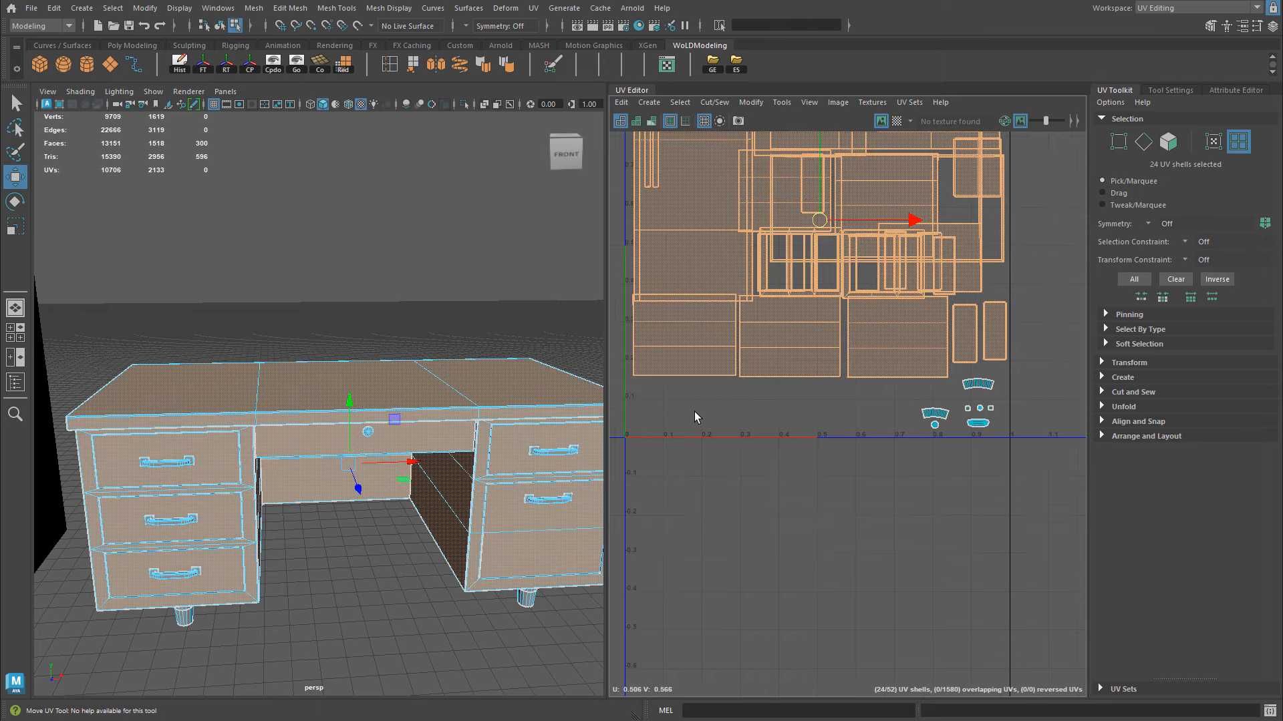
{"action": "left_click_drag", "start_coordinate": [624, 394], "coordinate": [1010, 457]}
- Examine where the selected small shells sit on the desk's drawers and how they compare with the full UV layout
{"action": "right_click_drag", "start_coordinate": [393, 459], "coordinate": [525, 463], "text": "alt"}
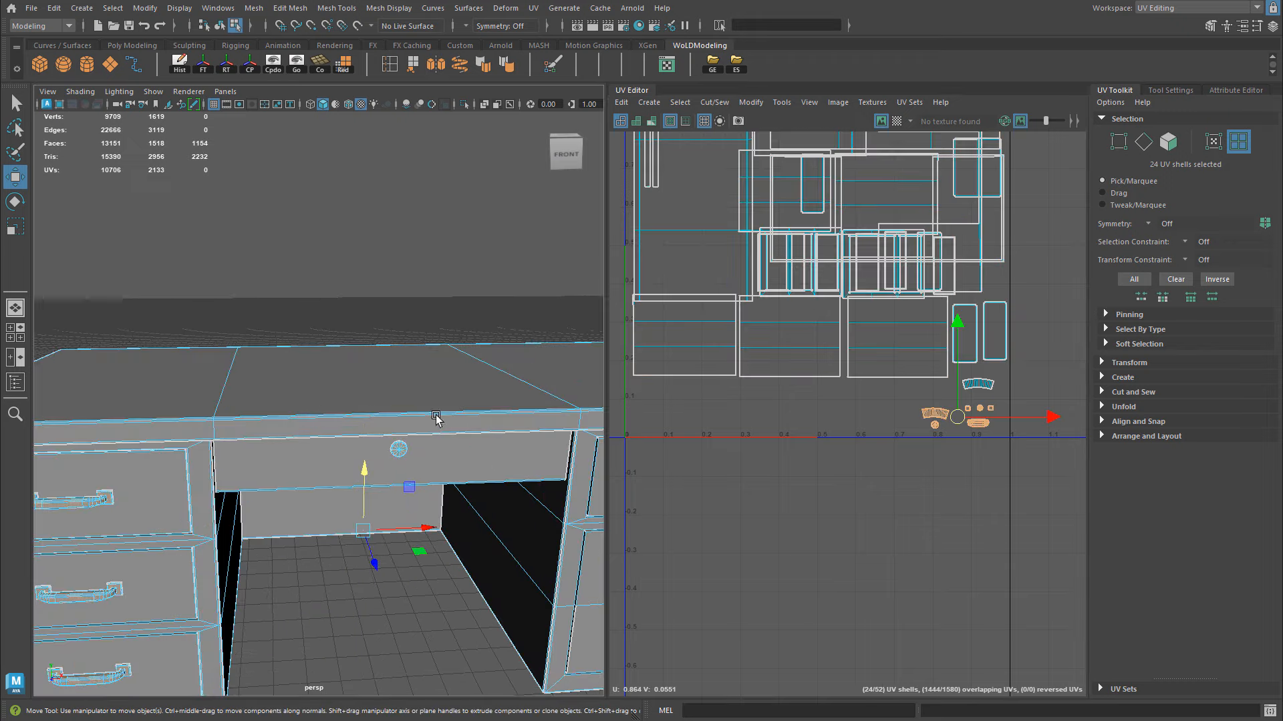
{"action": "middle_click_drag", "start_coordinate": [433, 413], "coordinate": [535, 374], "text": "alt"}
{"action": "left_click_drag", "start_coordinate": [447, 374], "coordinate": [413, 378], "text": "alt"}
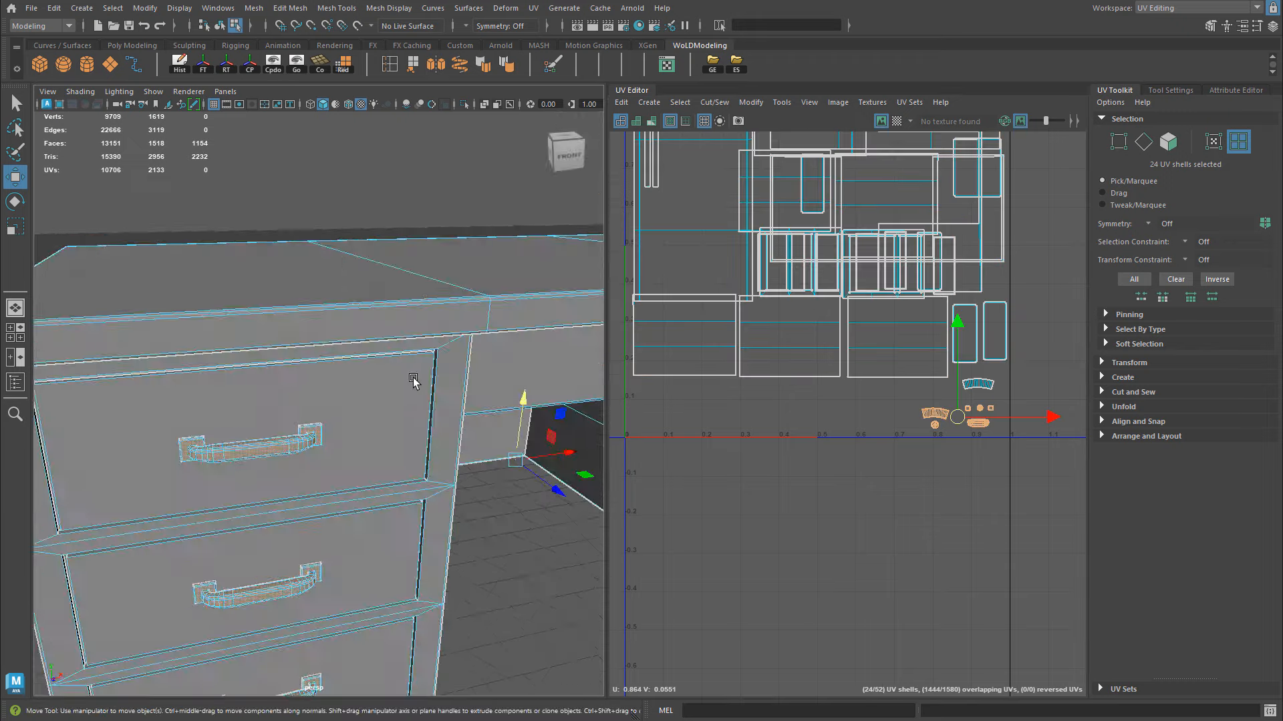
{"action": "right_click_drag", "start_coordinate": [412, 378], "coordinate": [322, 386], "text": "alt"}
{"action": "left_click_drag", "start_coordinate": [322, 386], "coordinate": [347, 374], "text": "alt"}
{"action": "middle_click_drag", "start_coordinate": [347, 374], "coordinate": [327, 387], "text": "alt"}
{"action": "left_click_drag", "start_coordinate": [327, 387], "coordinate": [371, 401], "text": "alt"}
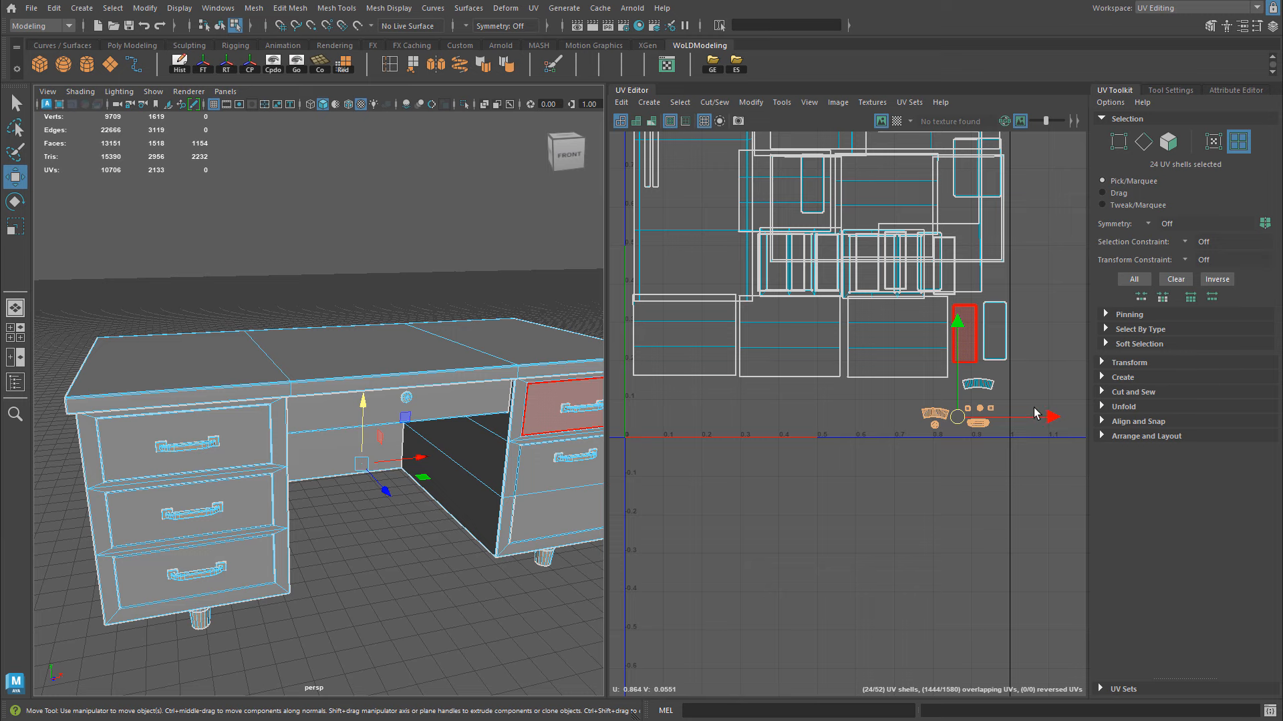
{"action": "right_click_drag", "start_coordinate": [1029, 405], "coordinate": [995, 381], "text": "alt"}
{"action": "middle_click_drag", "start_coordinate": [856, 149], "coordinate": [855, 248], "text": "alt"}
{"action": "middle_click_drag", "start_coordinate": [768, 357], "coordinate": [745, 230], "text": "alt"}
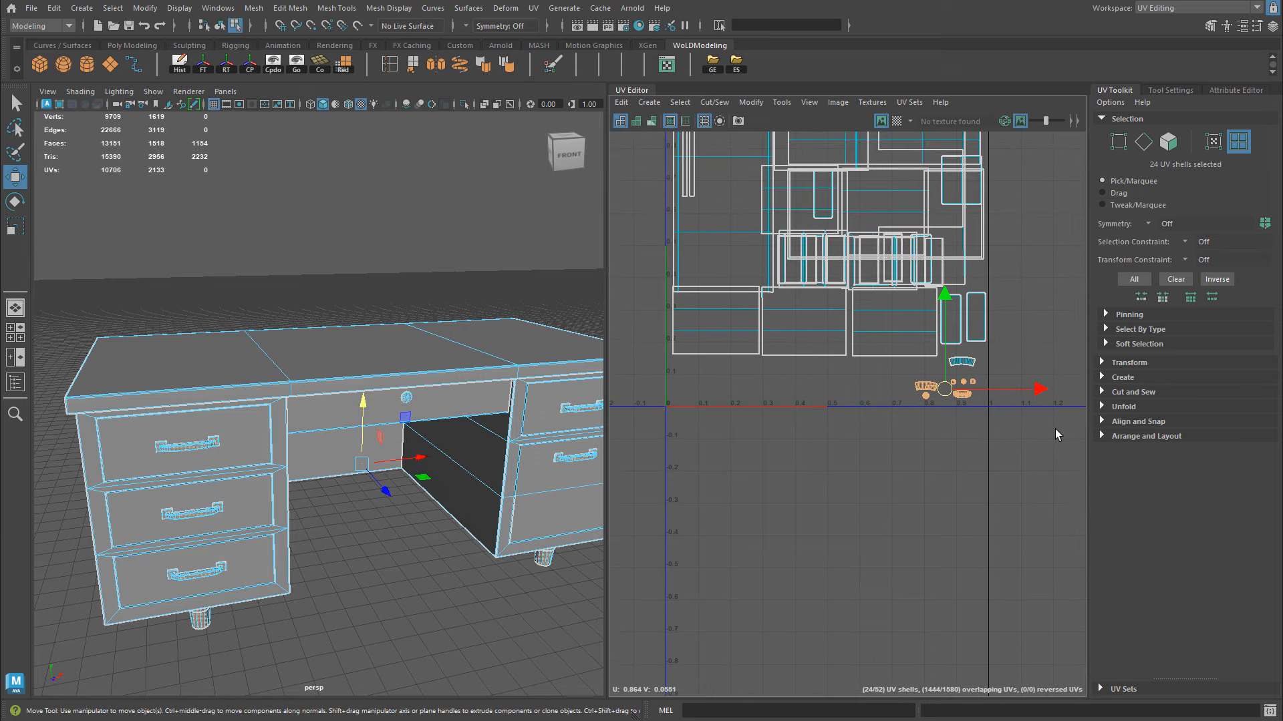
{"action": "middle_click_drag", "start_coordinate": [975, 302], "coordinate": [988, 383], "text": "alt"}
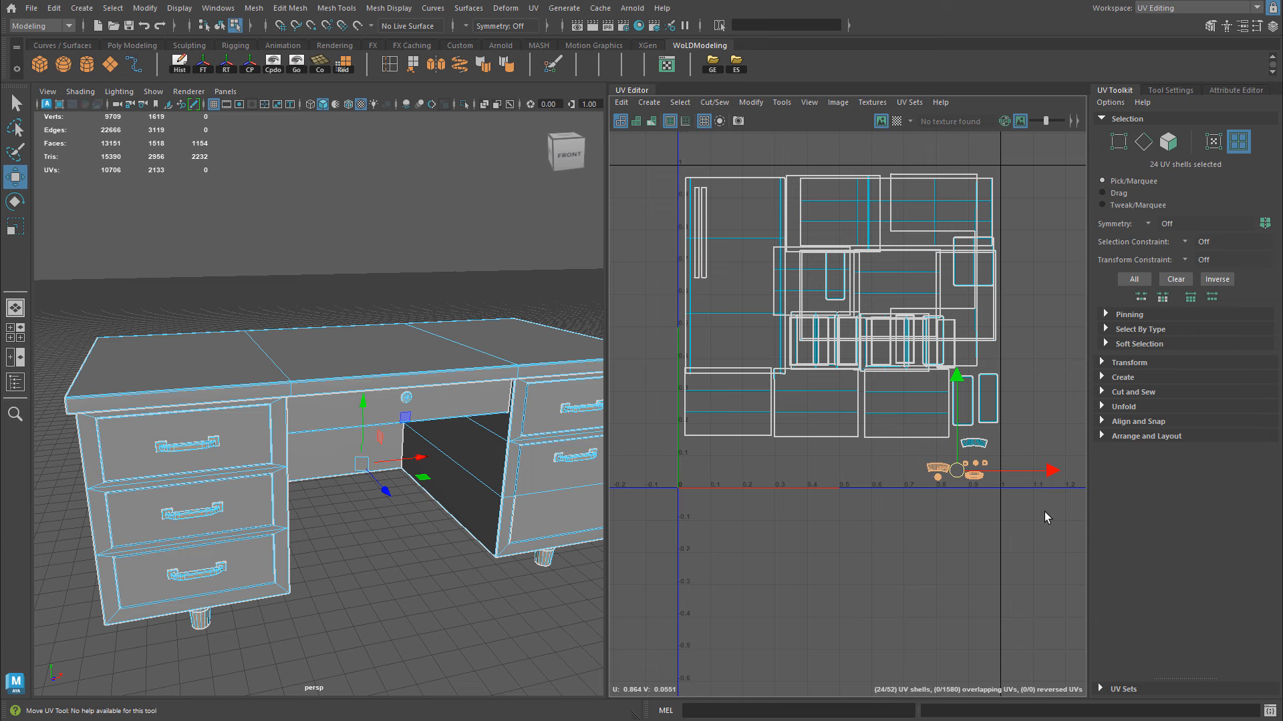
- View the wood and grey texture image in the image viewer, and switch back to the desk scene in object selection with nothing selected
{"action": "key", "text": "alt+Tab"}
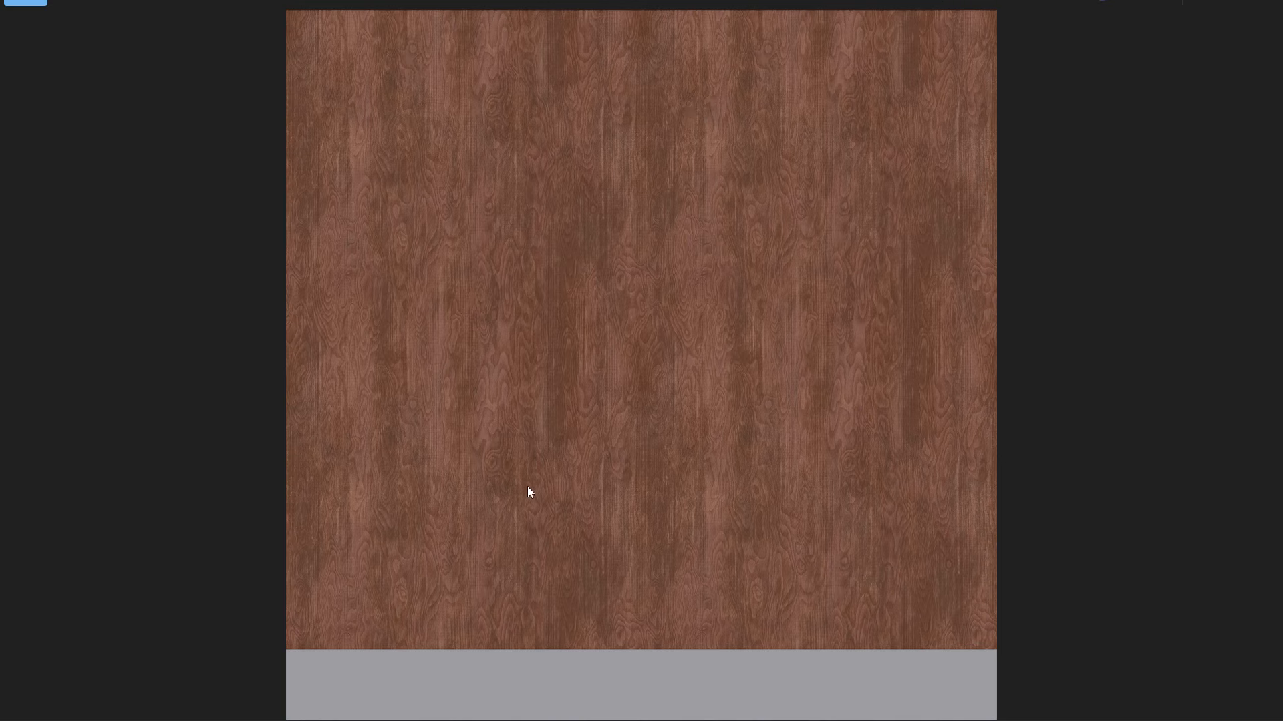
{"action": "key", "text": "alt+Tab"}
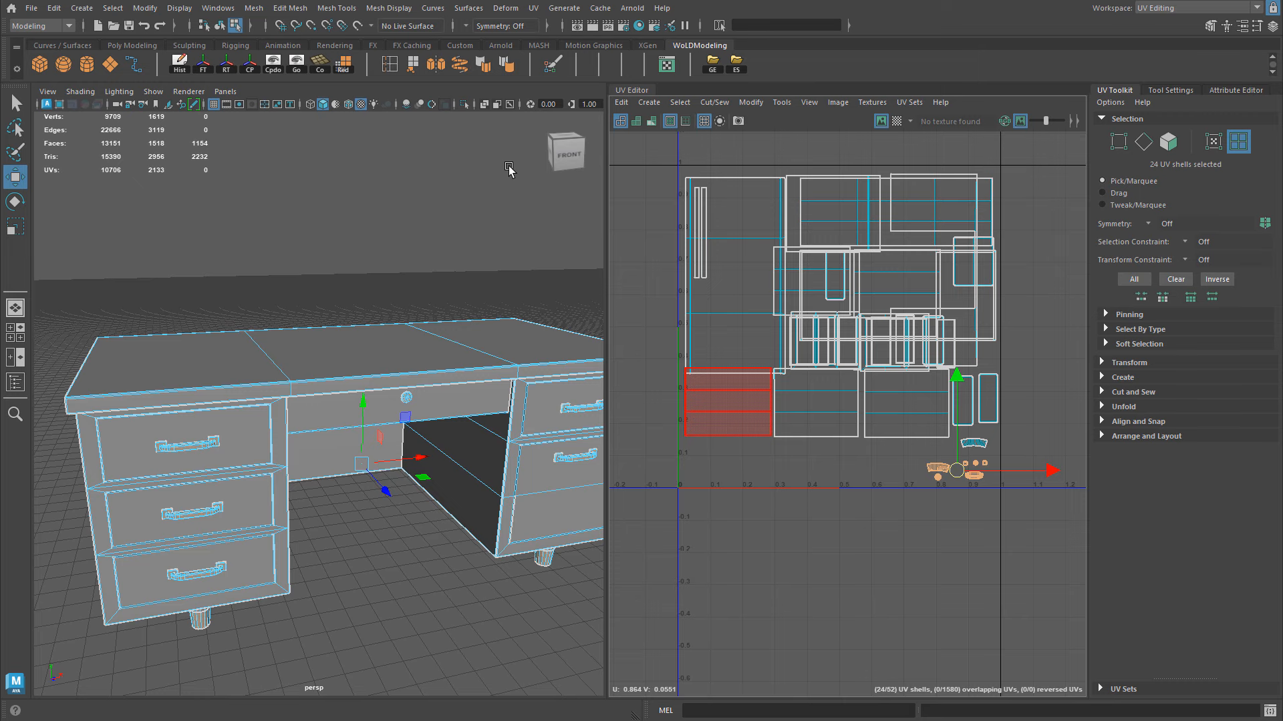
{"action": "left_click", "coordinate": [389, 350]}
{"action": "right_click_drag", "start_coordinate": [389, 351], "coordinate": [447, 328]}
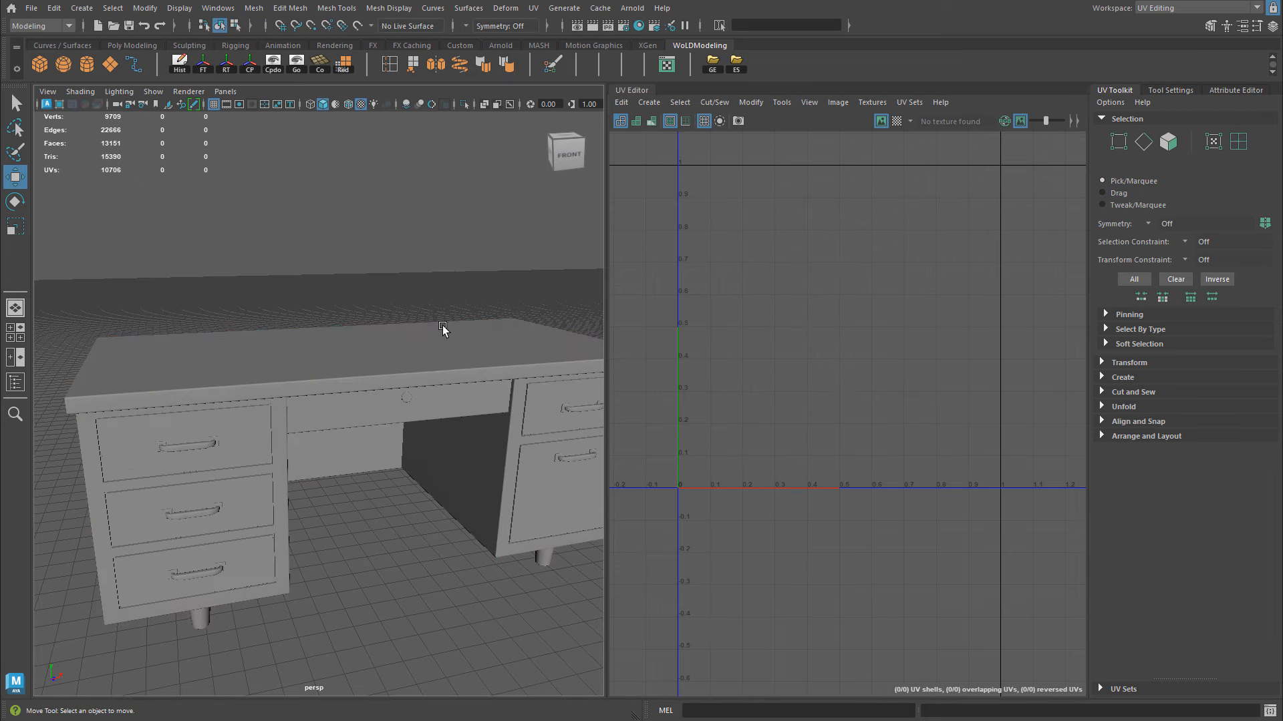
- Open the Hypershade and graph the network of the TextureBaseColor material
{"action": "left_click", "coordinate": [642, 25]}
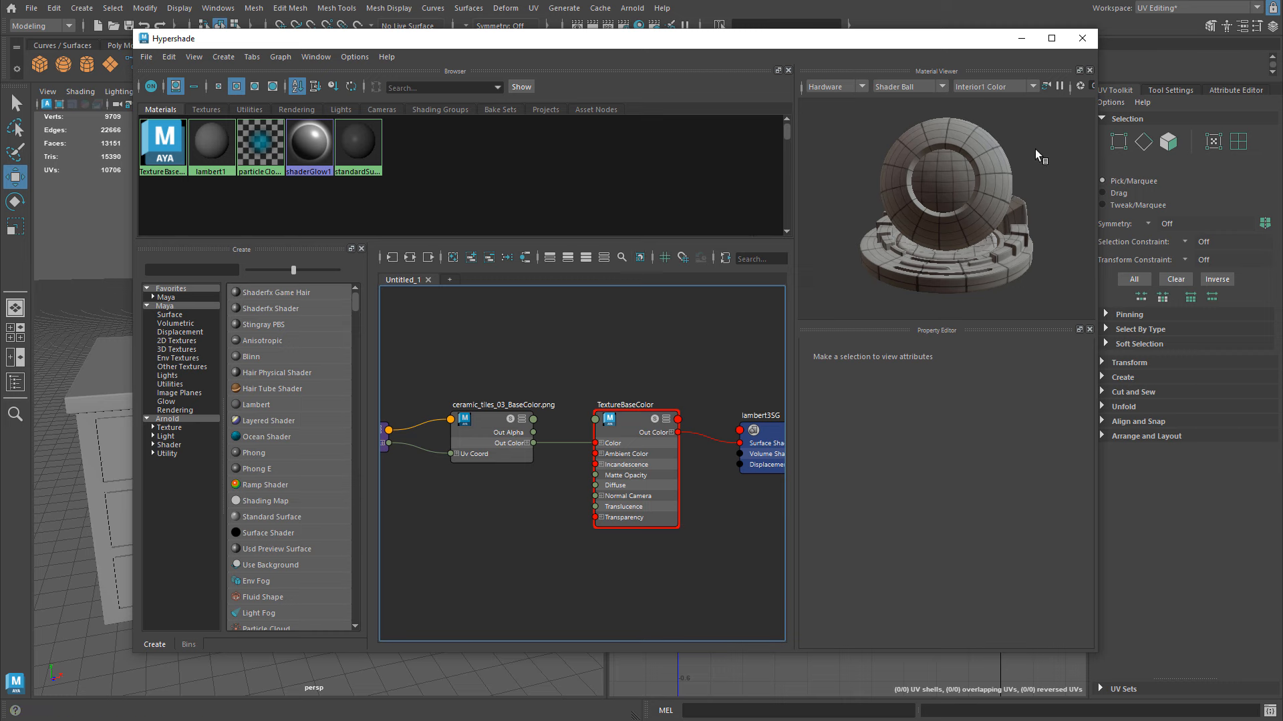
{"action": "key", "text": "a"}
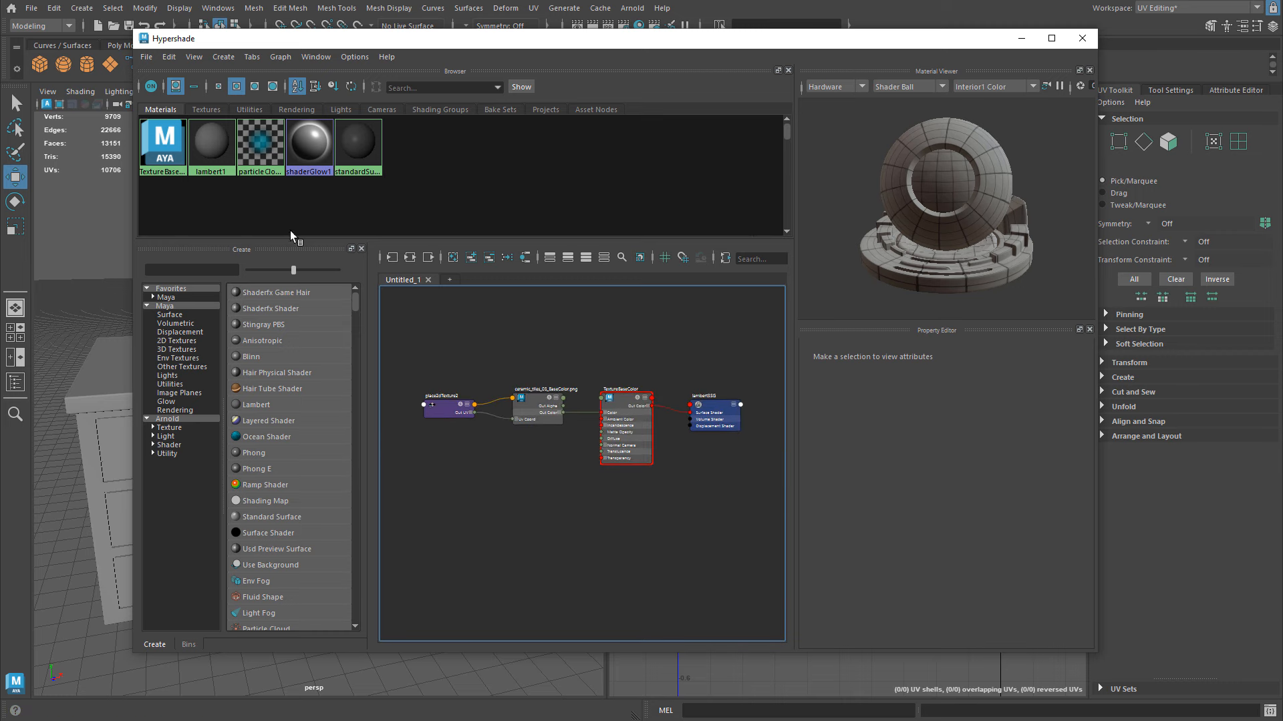
{"action": "left_click", "coordinate": [207, 148]}
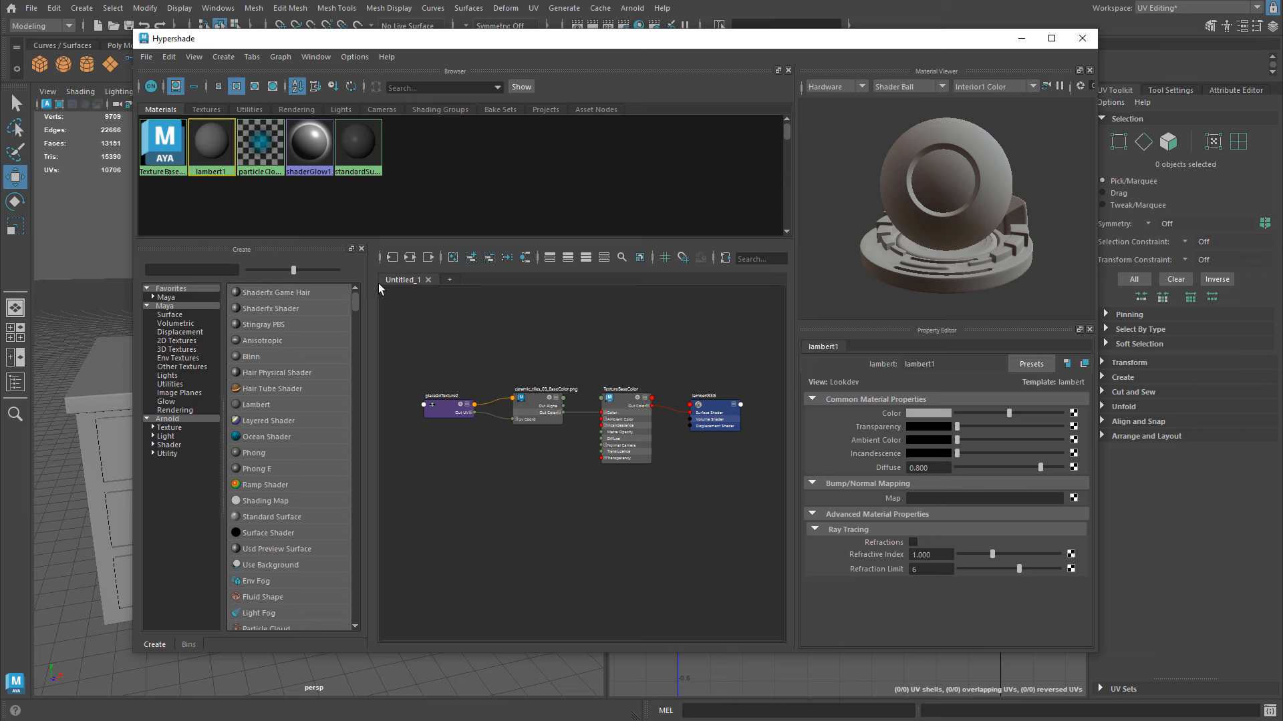
{"action": "left_click", "coordinate": [158, 140]}
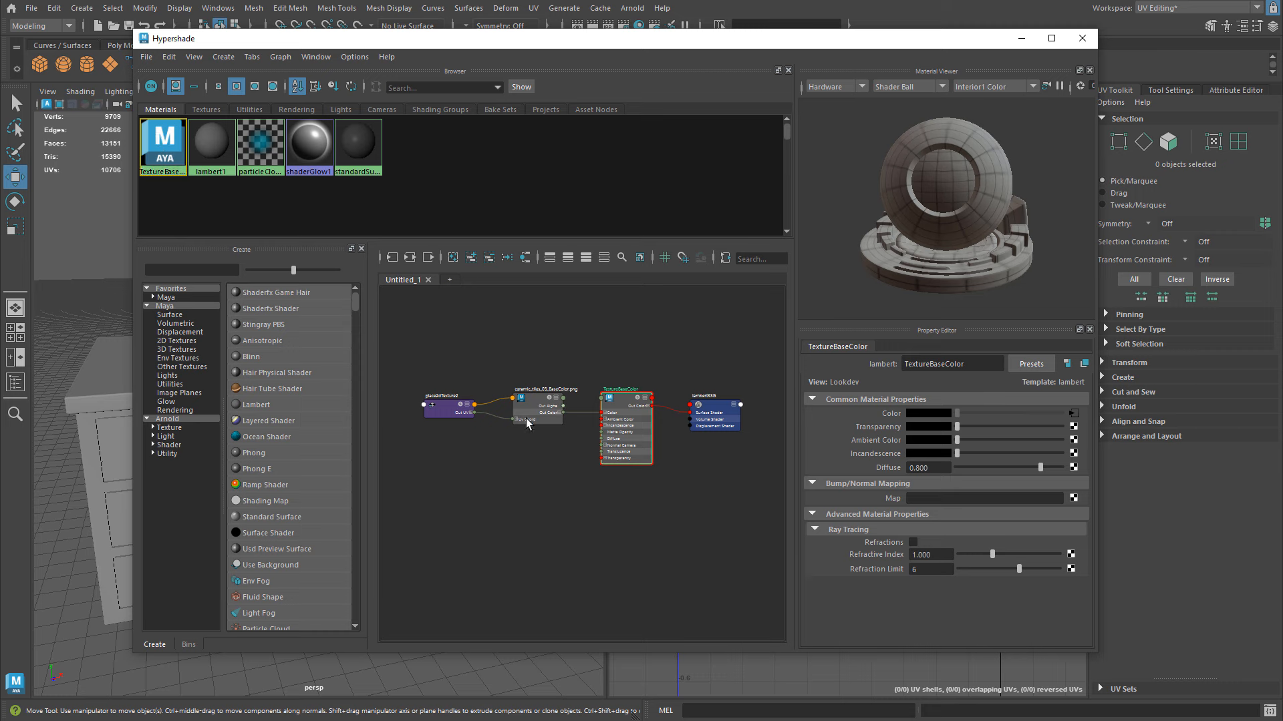
{"action": "right_click", "coordinate": [149, 143]}
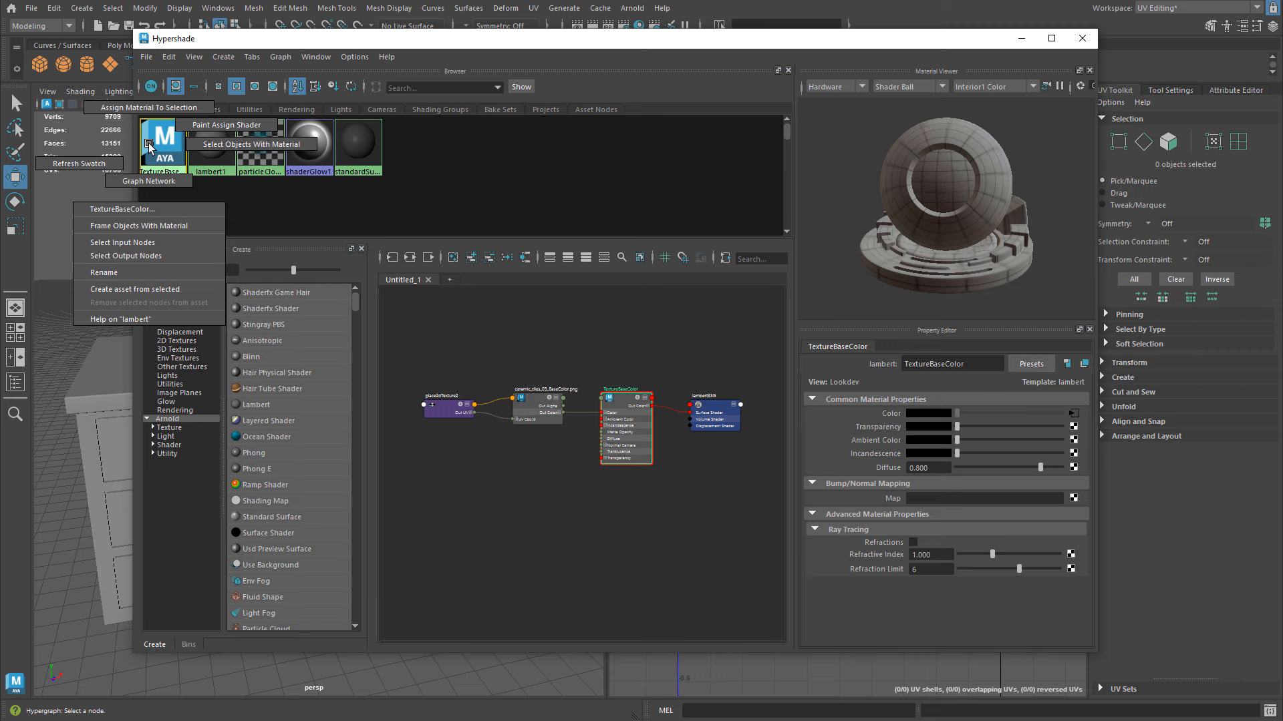
{"action": "left_click", "coordinate": [153, 180]}
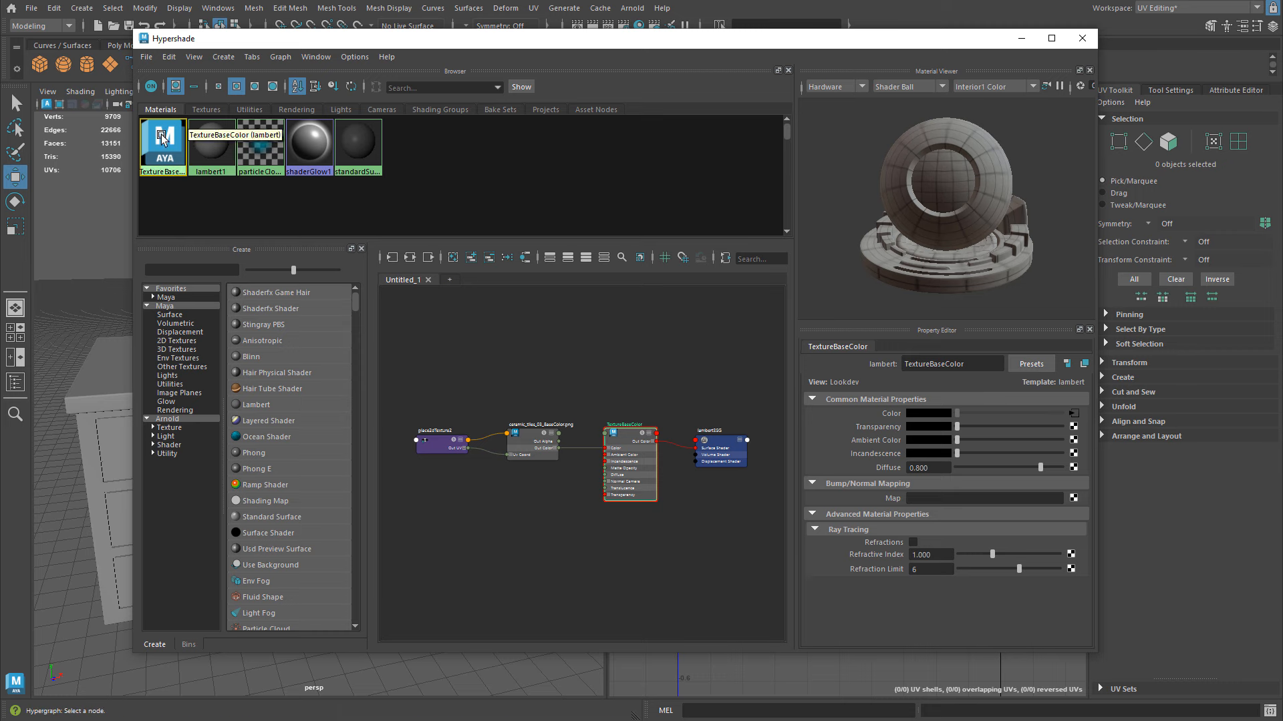
{"action": "right_click_drag", "start_coordinate": [161, 135], "coordinate": [164, 174]}
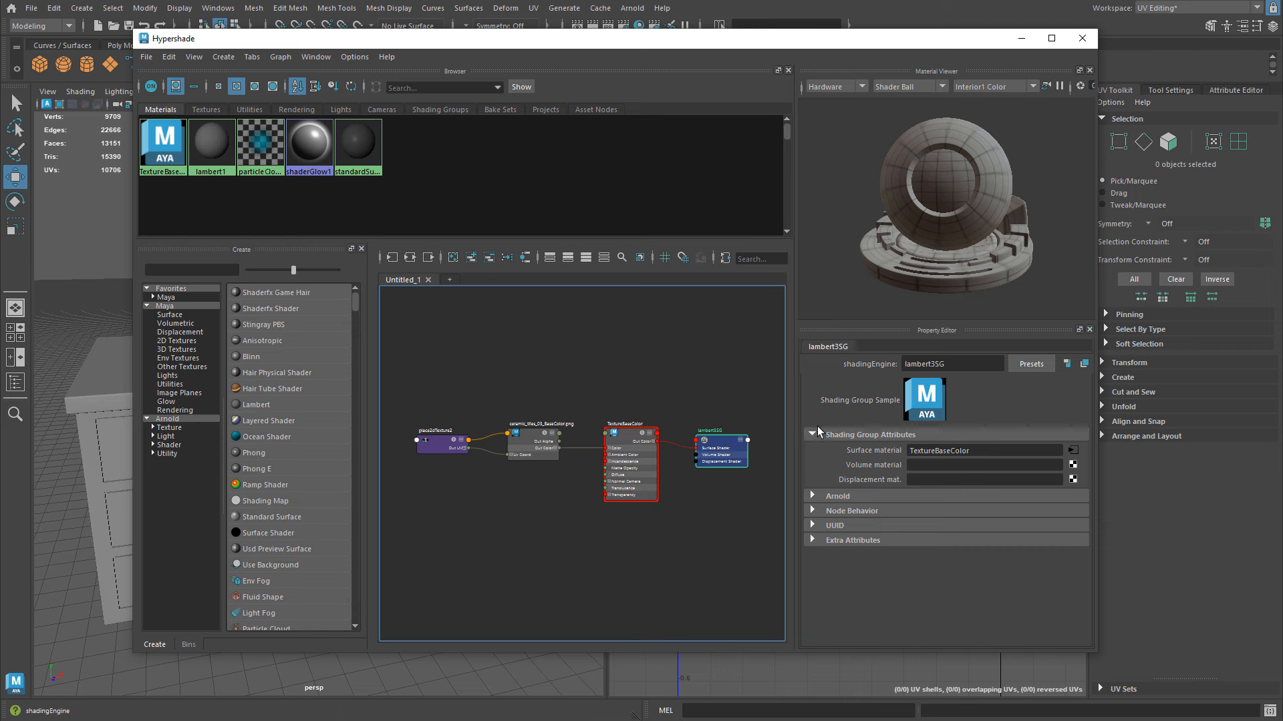
- Open the attributes of the file texture node connected to TextureBaseColor's Color input
{"action": "left_click", "coordinate": [636, 435]}
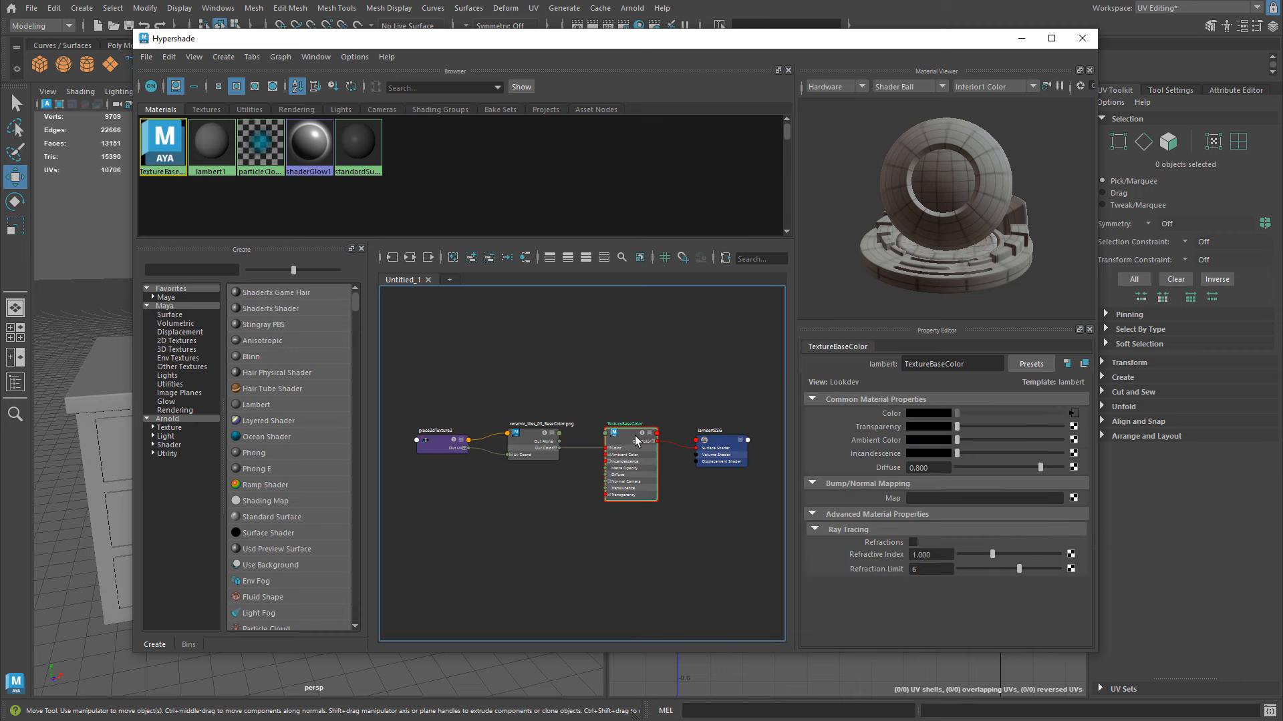
{"action": "scroll", "coordinate": [631, 440], "scroll_direction": "up", "scroll_amount": 2}
{"action": "right_click_drag", "start_coordinate": [733, 460], "coordinate": [676, 384], "text": "alt"}
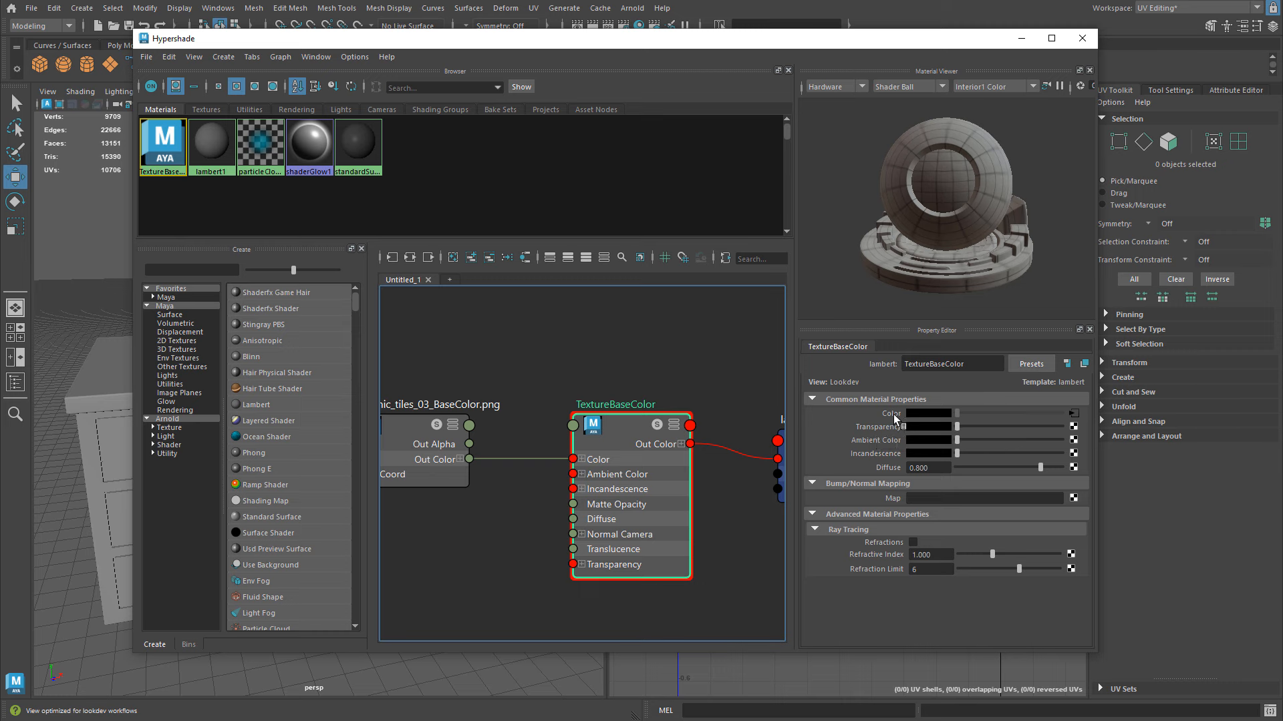
{"action": "left_click", "coordinate": [1074, 415]}
{"action": "left_click", "coordinate": [520, 373]}
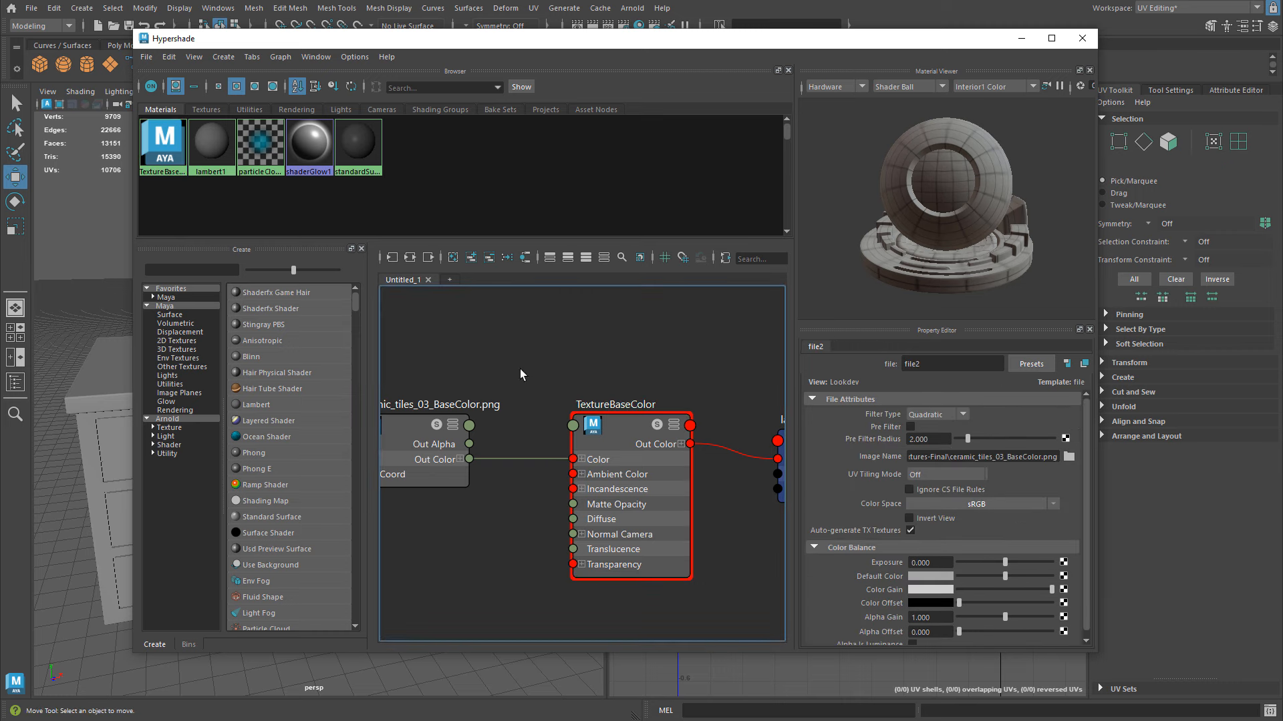
{"action": "left_click", "coordinate": [439, 436]}
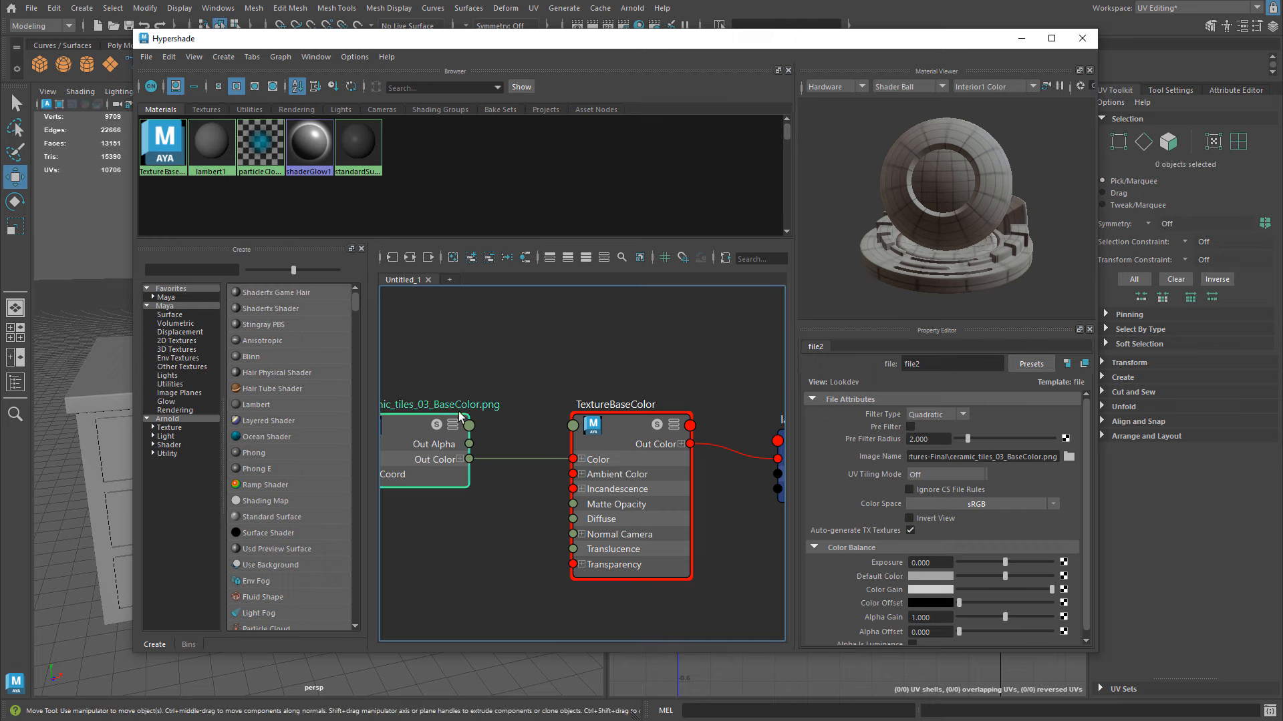
{"action": "right_click_drag", "start_coordinate": [611, 369], "coordinate": [753, 365]}
{"action": "middle_click_drag", "start_coordinate": [519, 372], "coordinate": [667, 362], "text": "alt"}
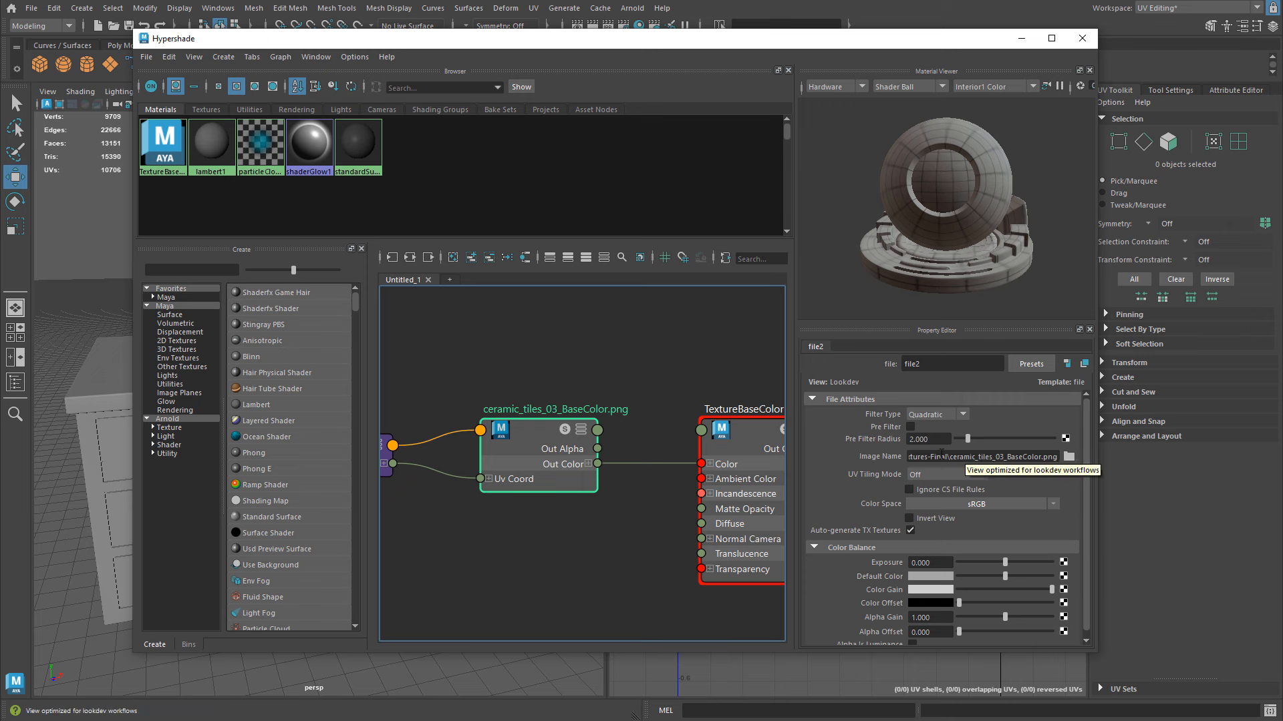
- Replace the file node's image with props_wood_deskshelfcabinet_BaseColor.png from the Textures\props folder, and close the Hypershade
{"action": "left_click_drag", "start_coordinate": [911, 458], "coordinate": [1066, 460]}
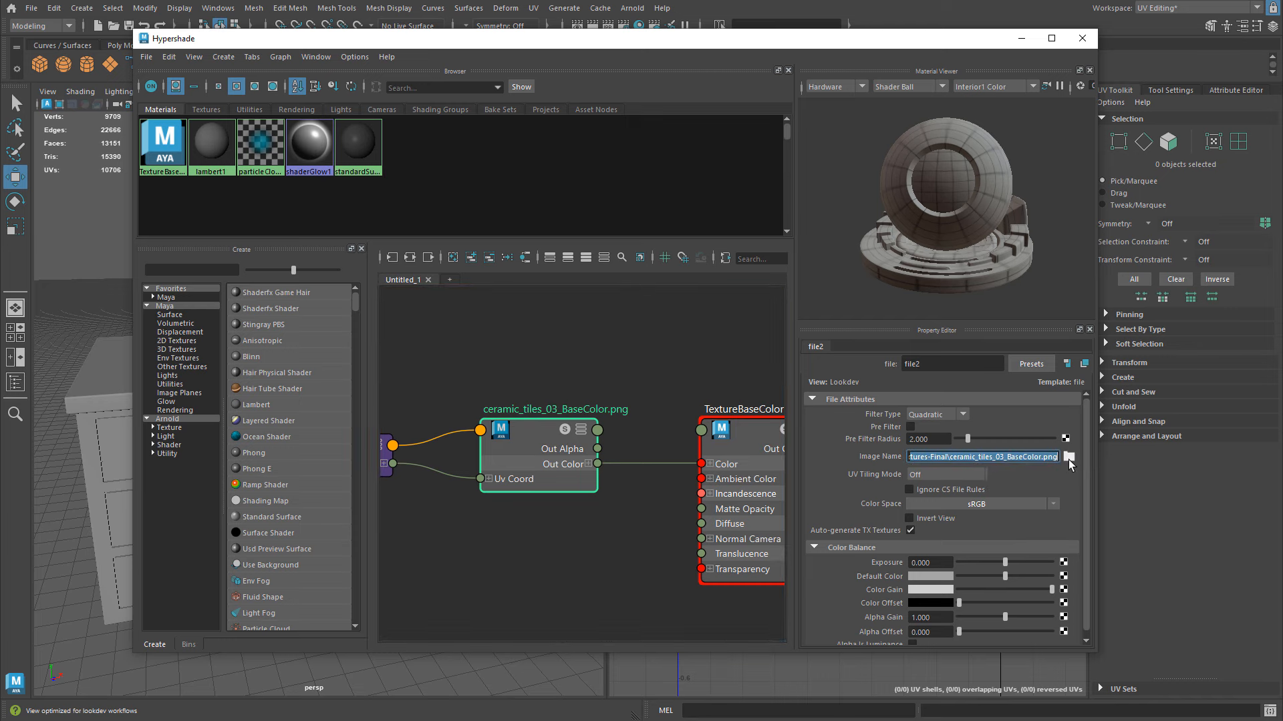
{"action": "left_click", "coordinate": [1068, 458]}
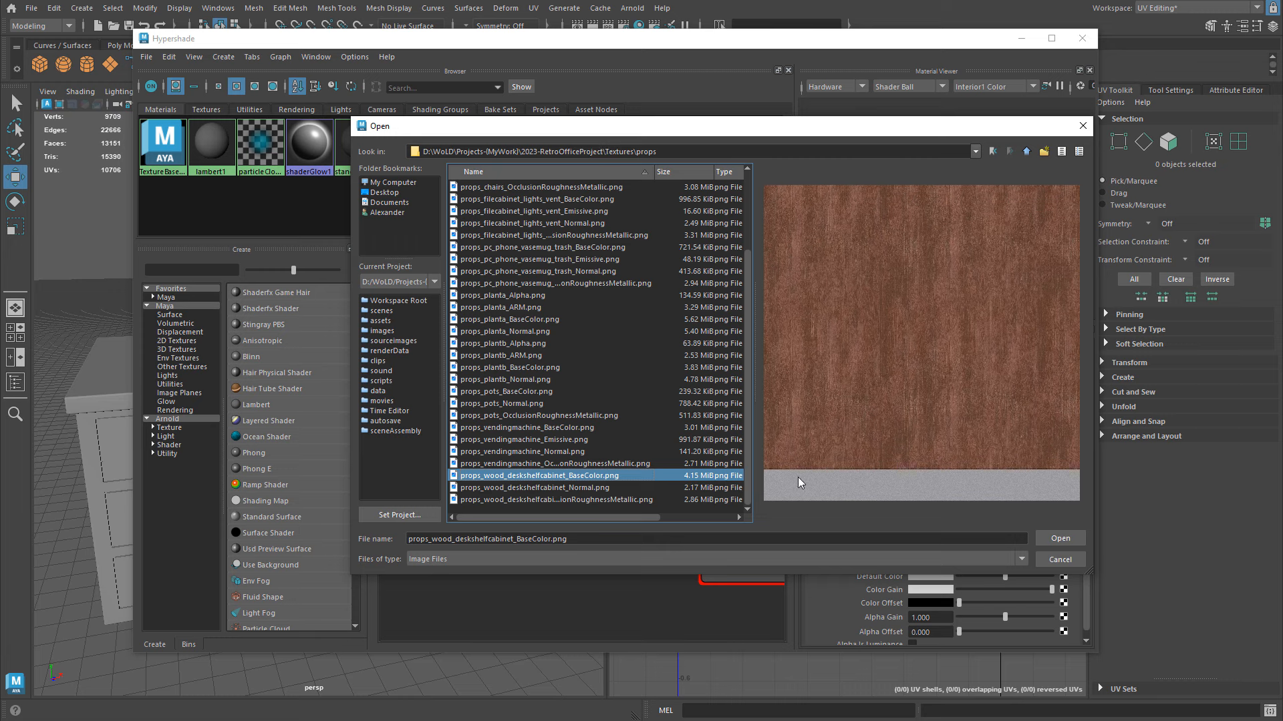
{"action": "left_click", "coordinate": [1080, 539]}
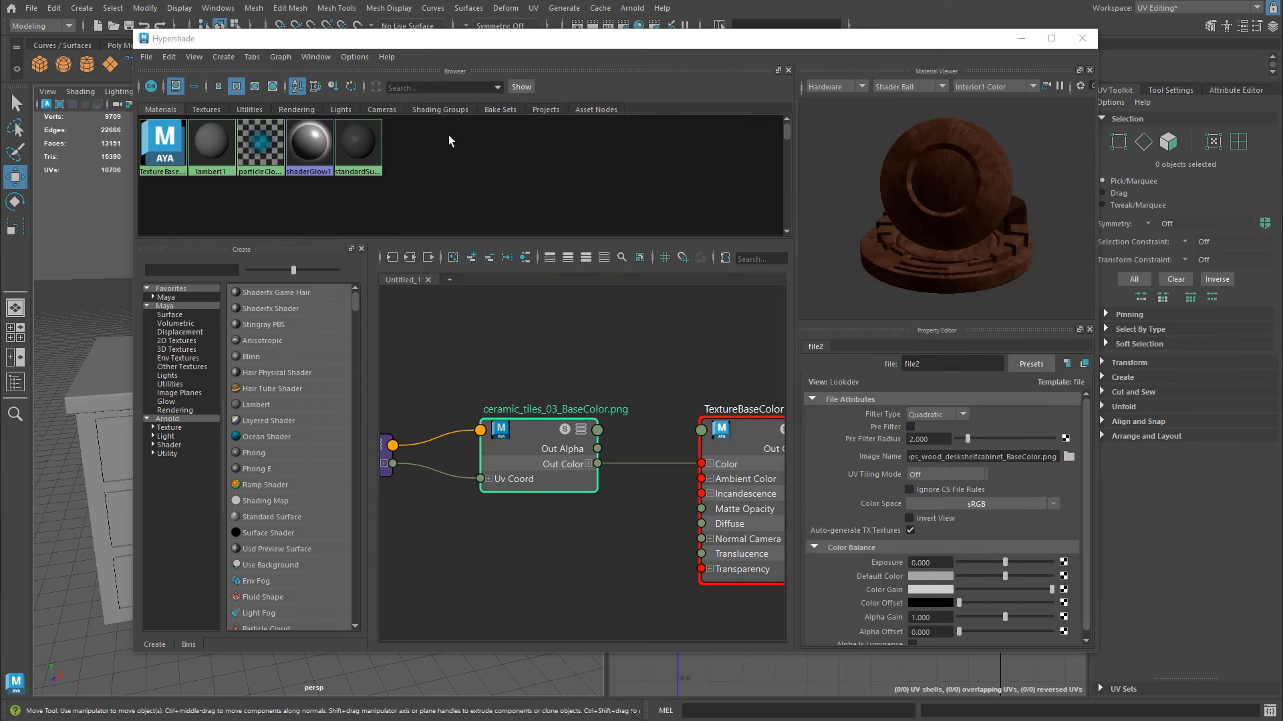
{"action": "left_click", "coordinate": [168, 152]}
{"action": "middle_click_drag", "start_coordinate": [722, 366], "coordinate": [656, 365], "text": "alt"}
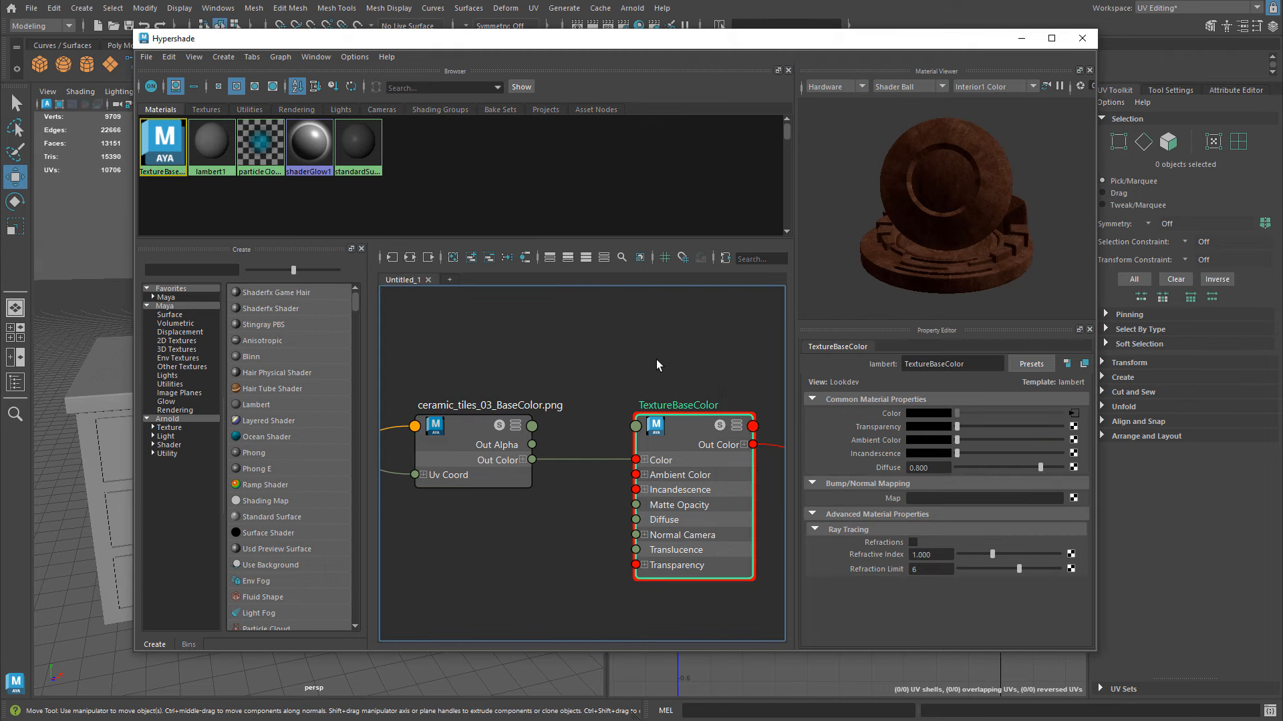
{"action": "left_click", "coordinate": [1083, 38]}
- Select the desk and assign the existing TextureBaseColor material to it
{"action": "left_click", "coordinate": [335, 369]}
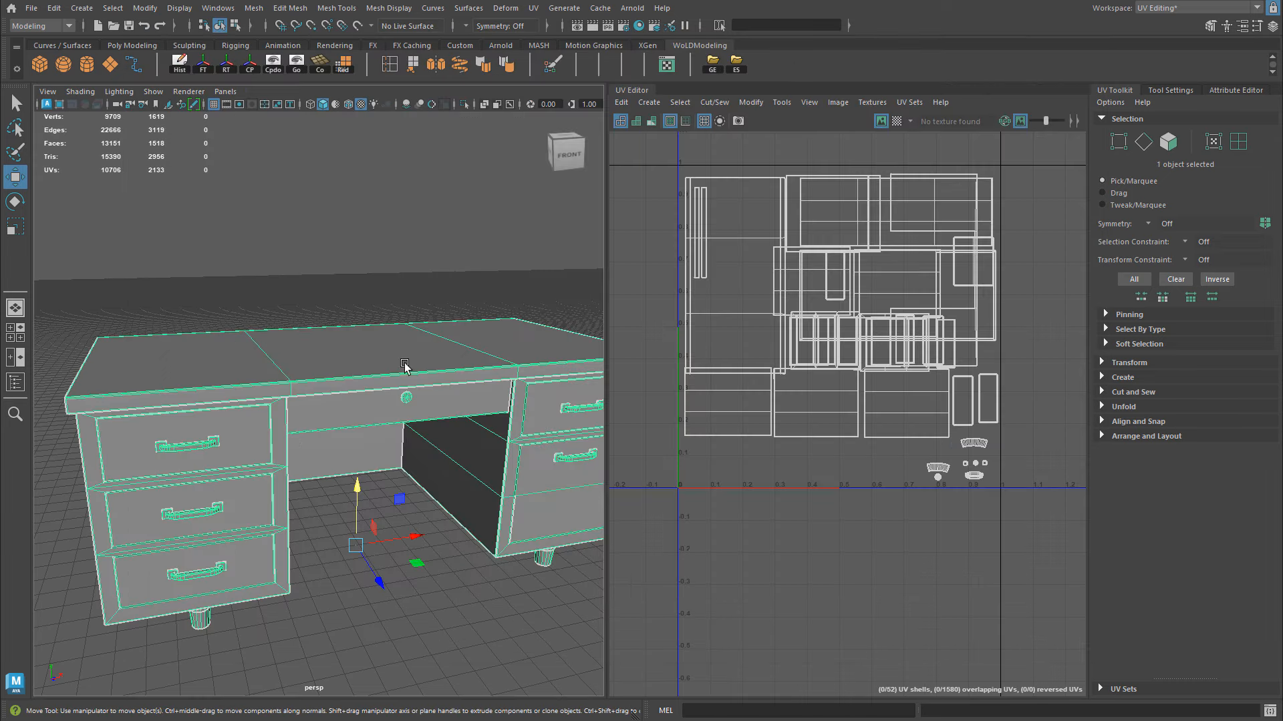
{"action": "right_click", "coordinate": [415, 346]}
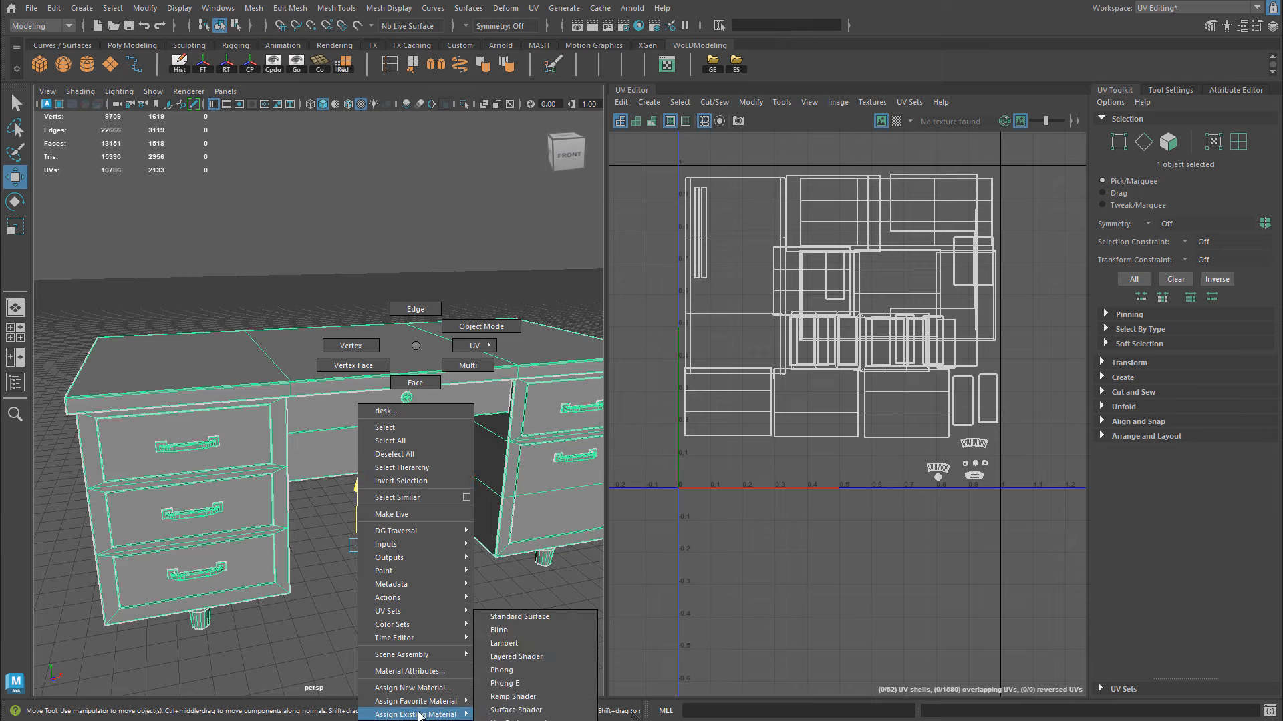
{"action": "mouse_move", "coordinate": [419, 715]}
{"action": "left_click", "coordinate": [520, 697]}
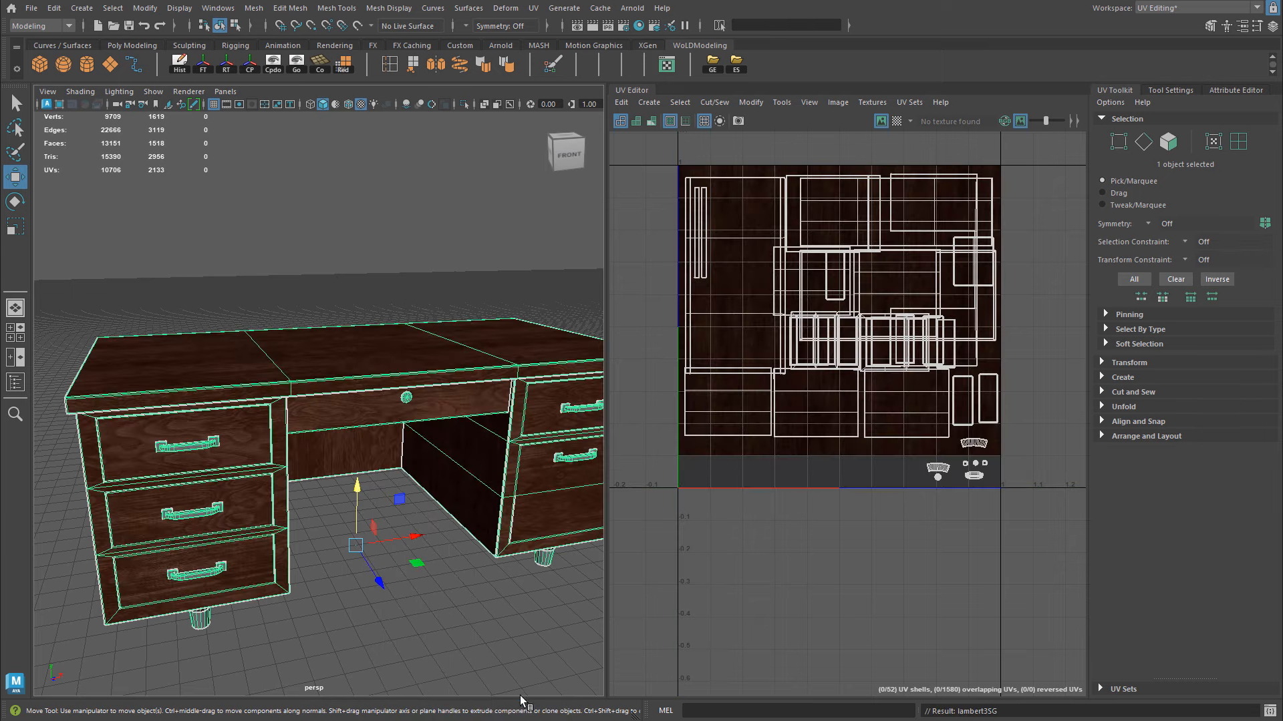
- Reselect the desk and brighten the wood texture image displayed behind its UVs in the UV Editor
{"action": "left_click", "coordinate": [379, 300]}
{"action": "right_click_drag", "start_coordinate": [370, 271], "coordinate": [462, 266], "text": "alt"}
{"action": "mouse_move", "coordinate": [462, 265]}
{"action": "left_mouse_down", "text": "alt"}
{"action": "mouse_move", "coordinate": [361, 261]}
{"action": "mouse_move", "coordinate": [497, 266]}
{"action": "mouse_move", "coordinate": [486, 268]}
{"action": "left_mouse_up", "text": "alt"}
{"action": "middle_click_drag", "start_coordinate": [389, 298], "coordinate": [456, 275], "text": "alt"}
{"action": "left_click", "coordinate": [393, 315]}
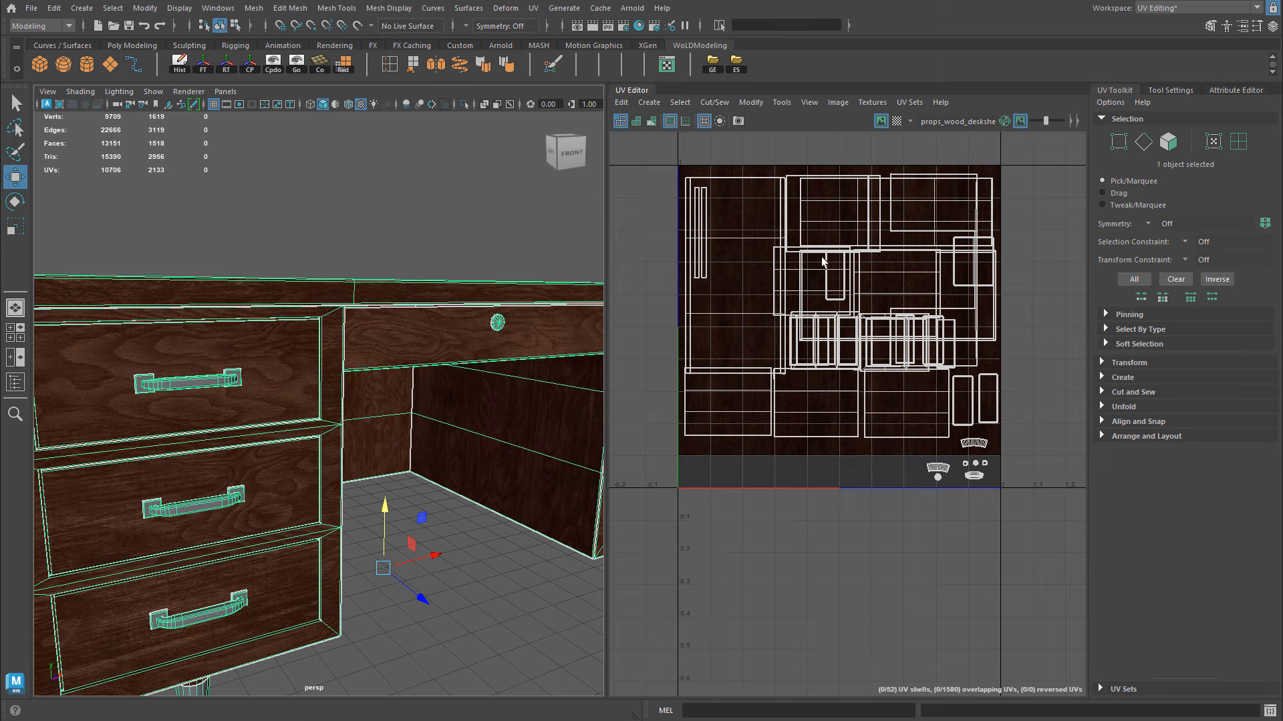
{"action": "scroll", "coordinate": [862, 230], "scroll_direction": "up", "scroll_amount": 2}
{"action": "left_click_drag", "start_coordinate": [1047, 122], "coordinate": [1028, 124]}
{"action": "middle_click_drag", "start_coordinate": [871, 291], "coordinate": [887, 313], "text": "alt"}
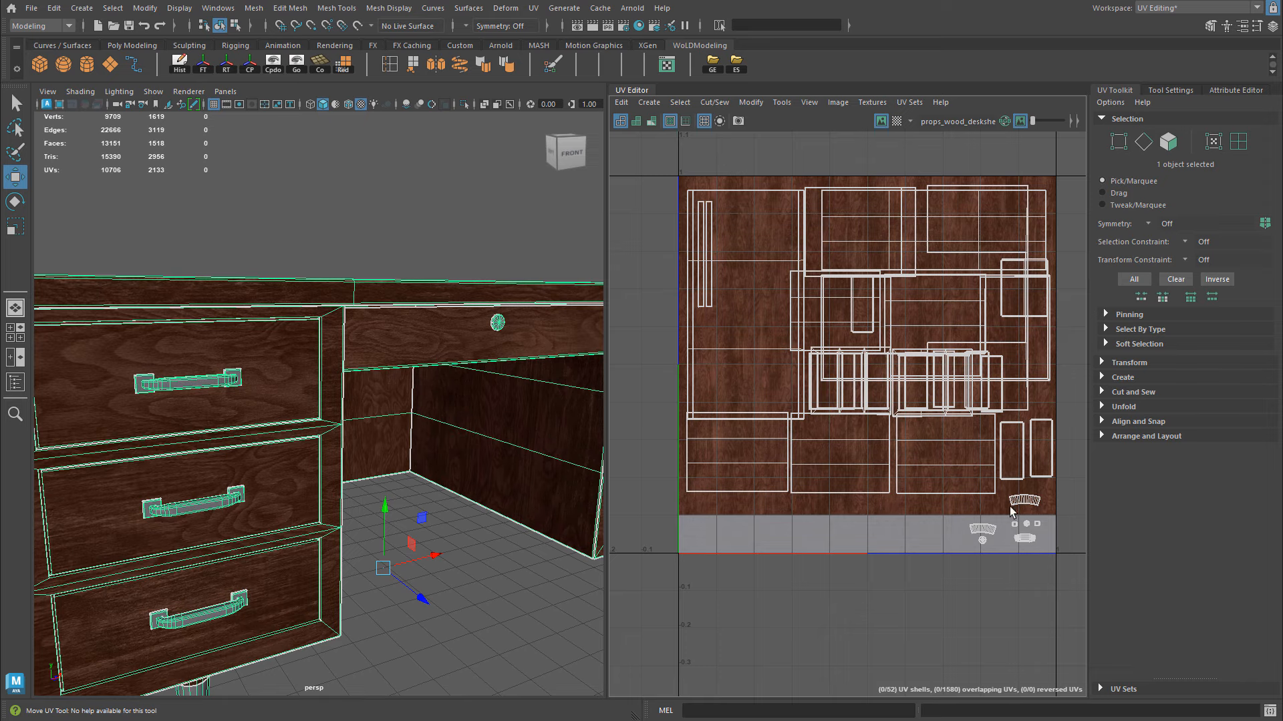
- Switch to UV shell selection and select the handle and hardware shells lying on the texture's grey strip
{"action": "middle_click_drag", "start_coordinate": [984, 335], "coordinate": [831, 298], "text": "alt"}
{"action": "scroll", "coordinate": [829, 301], "scroll_direction": "up", "scroll_amount": 3}
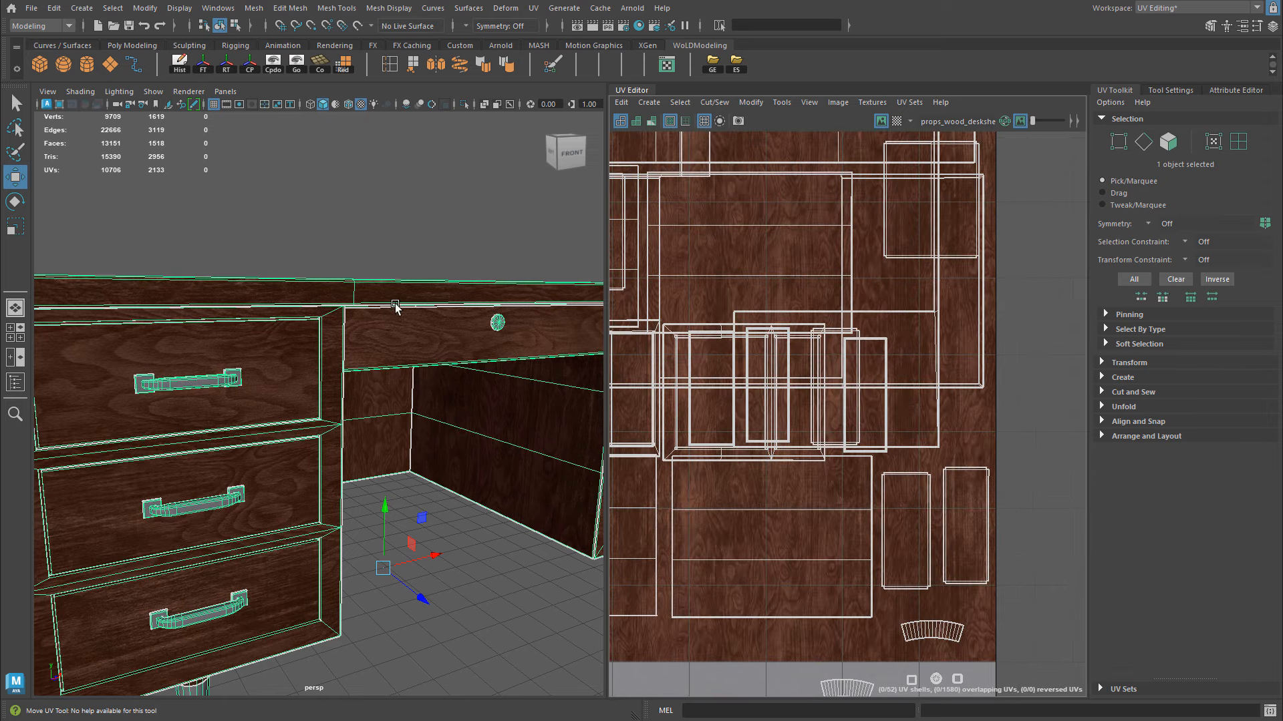
{"action": "left_click_drag", "start_coordinate": [395, 313], "coordinate": [395, 298], "text": "alt"}
{"action": "middle_click_drag", "start_coordinate": [932, 498], "coordinate": [953, 341], "text": "alt"}
{"action": "middle_click_drag", "start_coordinate": [892, 548], "coordinate": [790, 438], "text": "alt"}
{"action": "scroll", "coordinate": [792, 438], "scroll_direction": "up", "scroll_amount": 3}
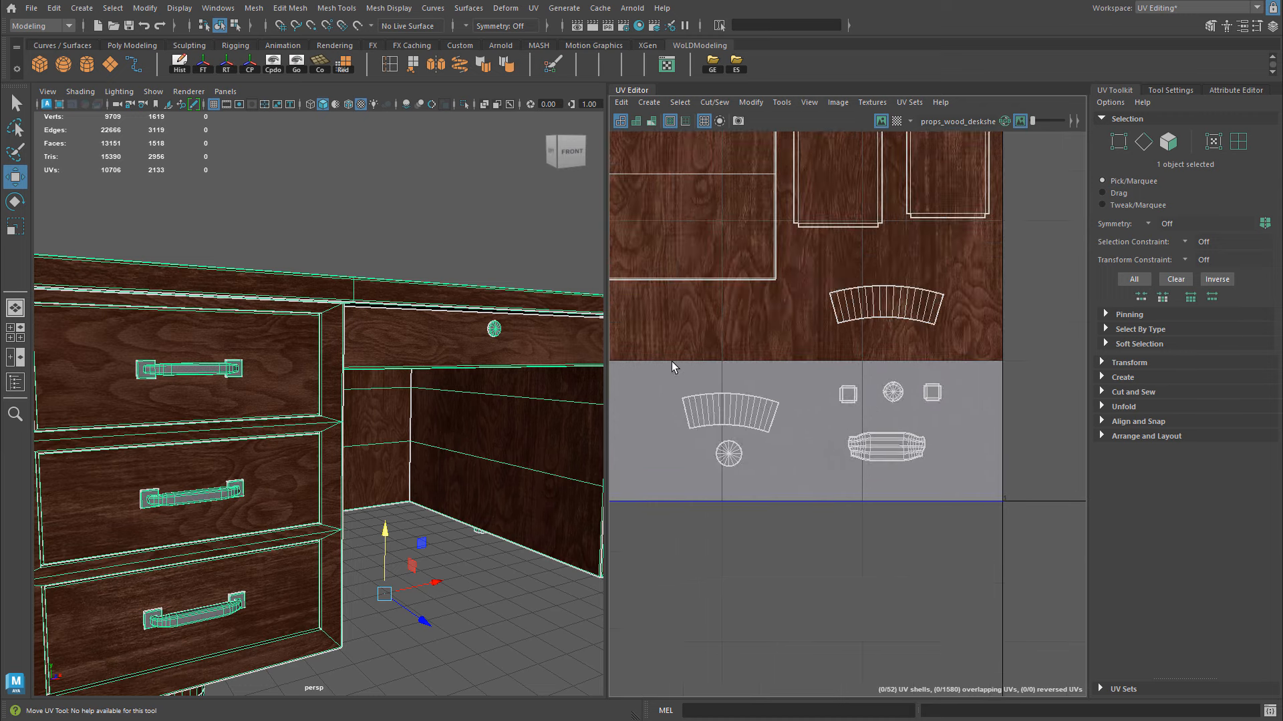
{"action": "right_click", "coordinate": [738, 383]}
{"action": "left_click", "coordinate": [680, 364]}
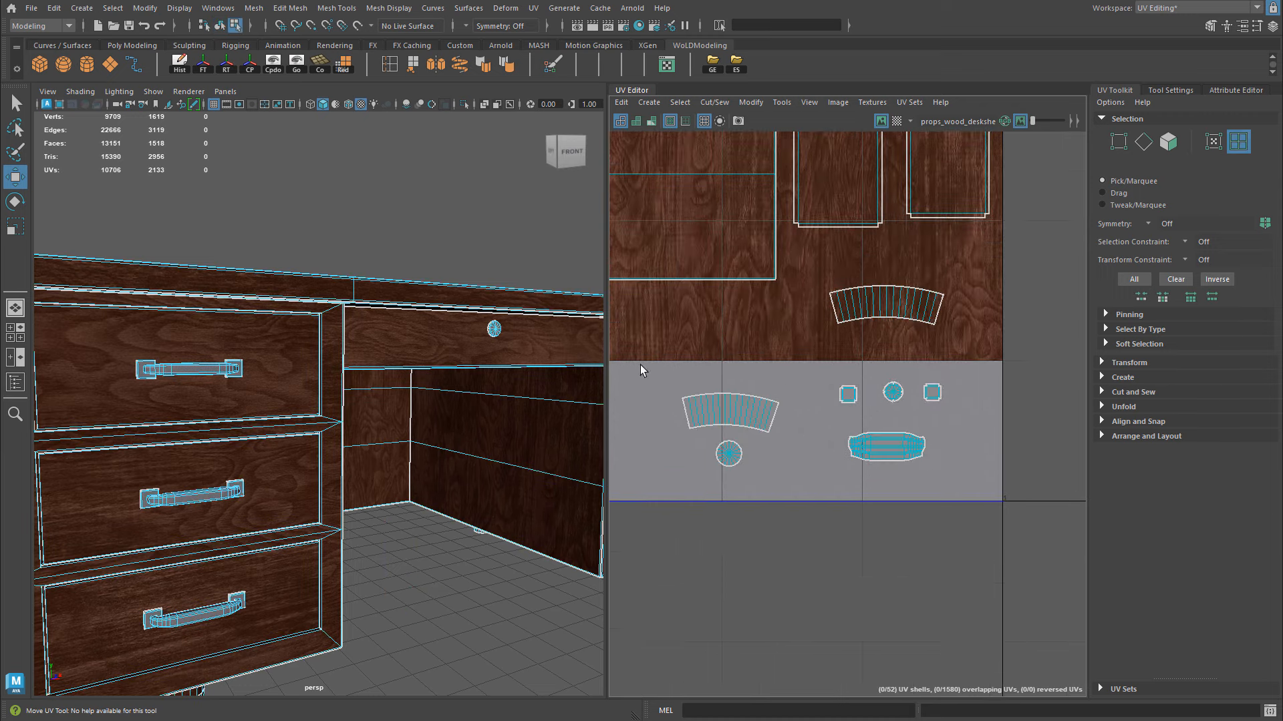
{"action": "left_click_drag", "start_coordinate": [640, 365], "coordinate": [989, 472]}
- Examine how the desk's overlapping panel shells sit on the wood area and the hardware shells on the grey strip, compared with the model
{"action": "left_click_drag", "start_coordinate": [327, 364], "coordinate": [405, 375], "text": "alt"}
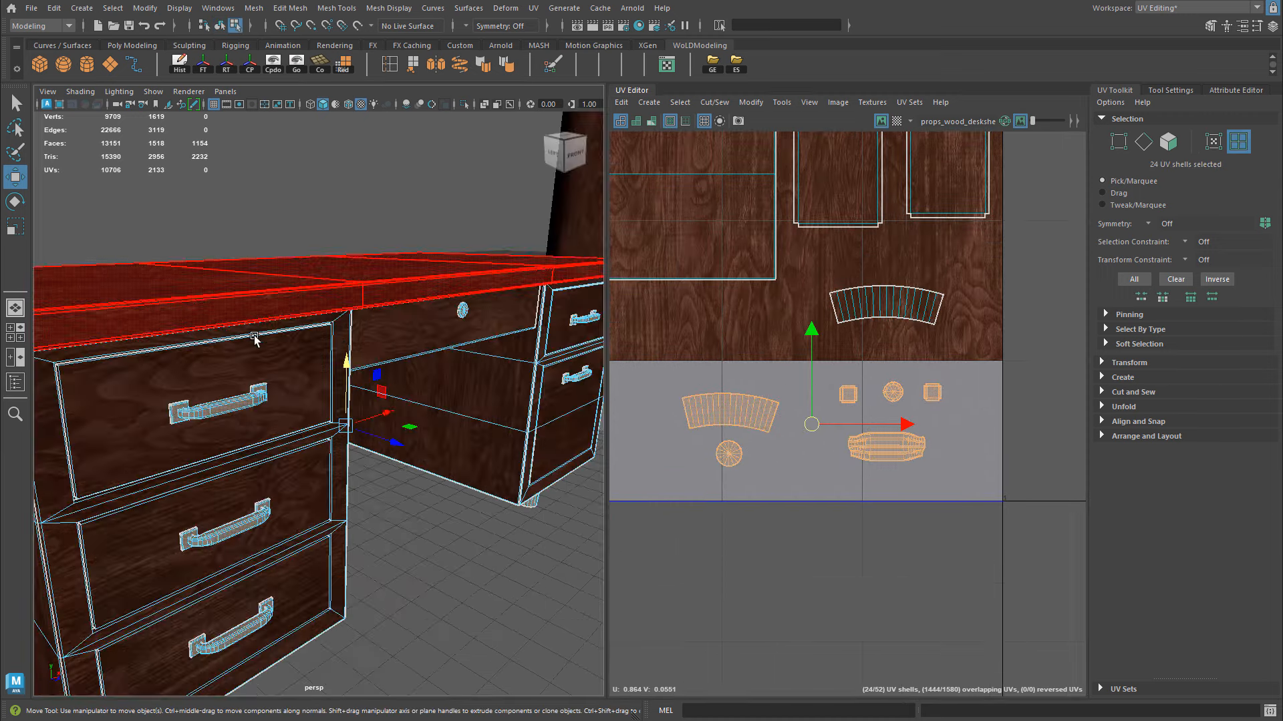
{"action": "right_click_drag", "start_coordinate": [902, 364], "coordinate": [818, 328], "text": "alt"}
{"action": "middle_click_drag", "start_coordinate": [828, 294], "coordinate": [945, 433], "text": "alt"}
{"action": "middle_click_drag", "start_coordinate": [821, 230], "coordinate": [839, 243], "text": "alt"}
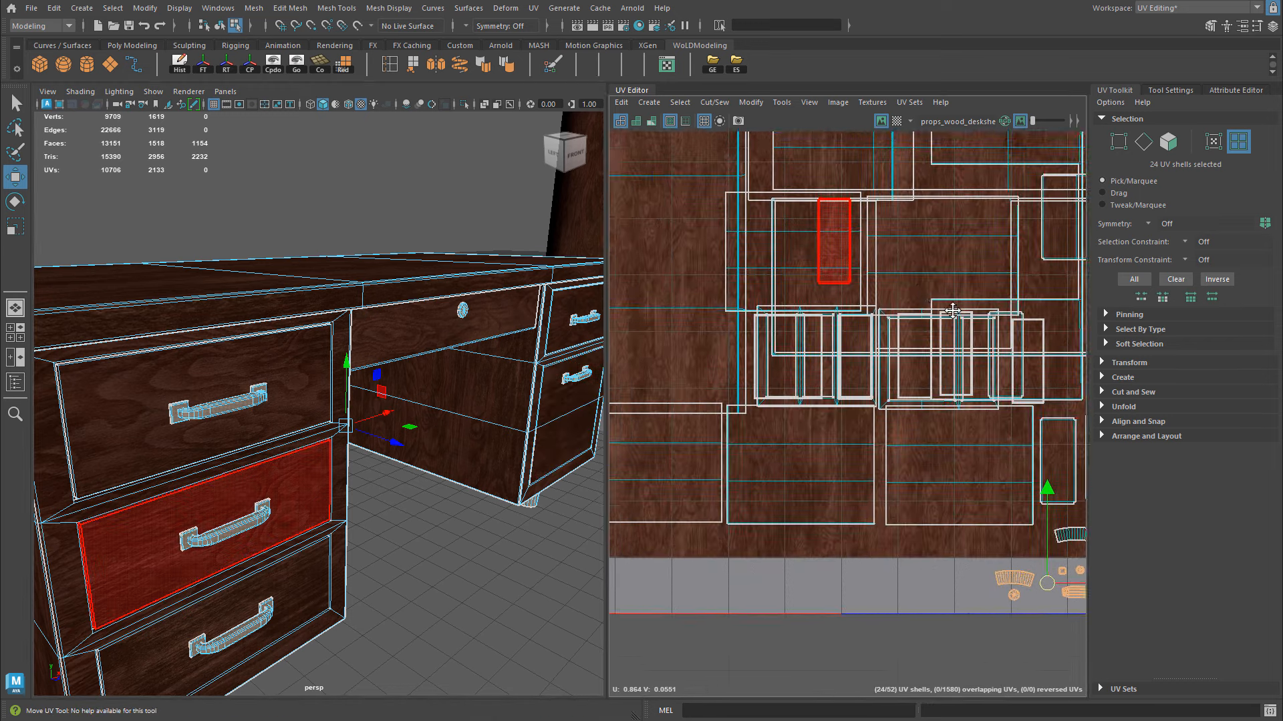
{"action": "right_click_drag", "start_coordinate": [822, 304], "coordinate": [655, 330], "text": "alt"}
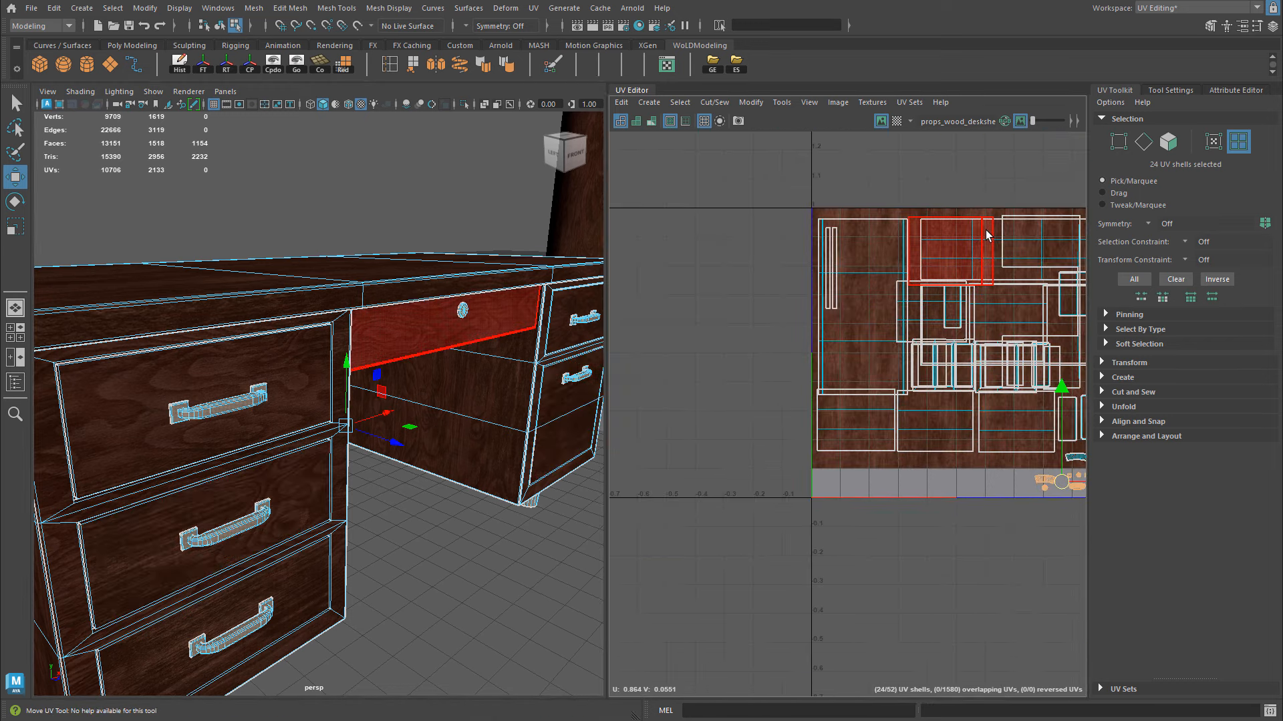
{"action": "middle_click_drag", "start_coordinate": [969, 230], "coordinate": [869, 183], "text": "alt"}
{"action": "left_click_drag", "start_coordinate": [434, 244], "coordinate": [400, 246], "text": "alt"}
{"action": "right_click_drag", "start_coordinate": [756, 237], "coordinate": [829, 226], "text": "alt"}
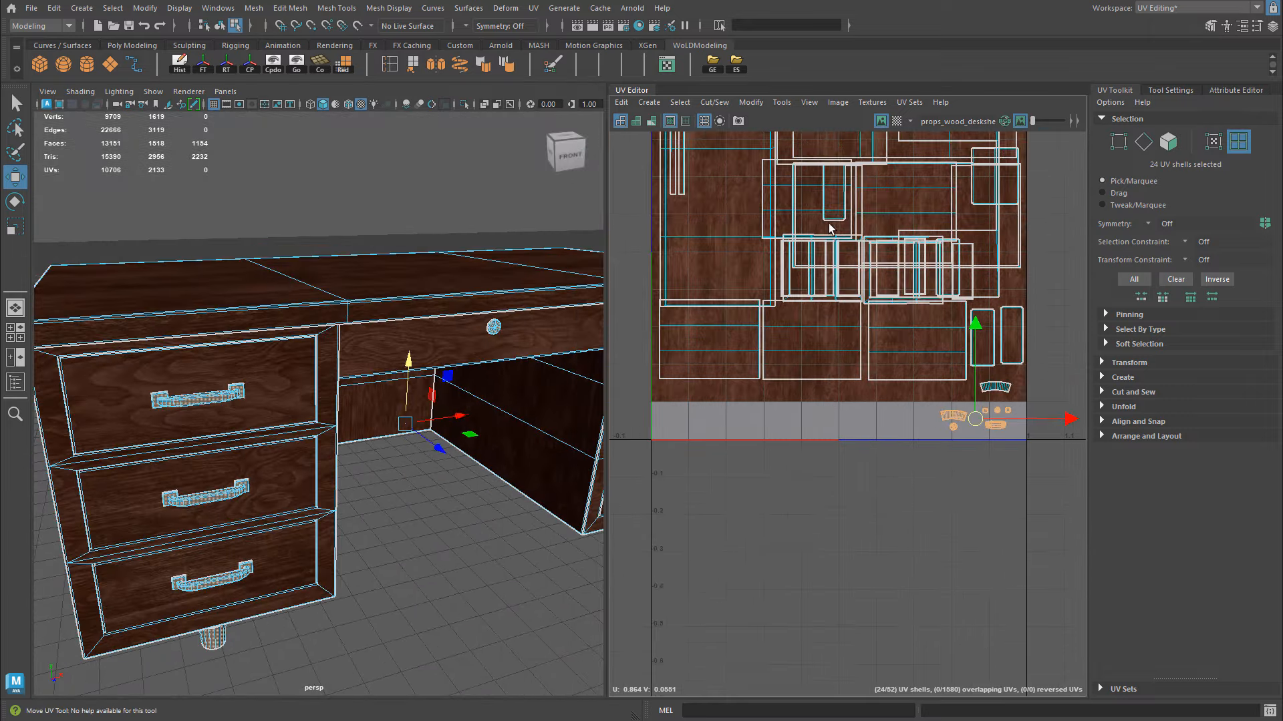
{"action": "middle_click_drag", "start_coordinate": [829, 224], "coordinate": [825, 312], "text": "alt"}
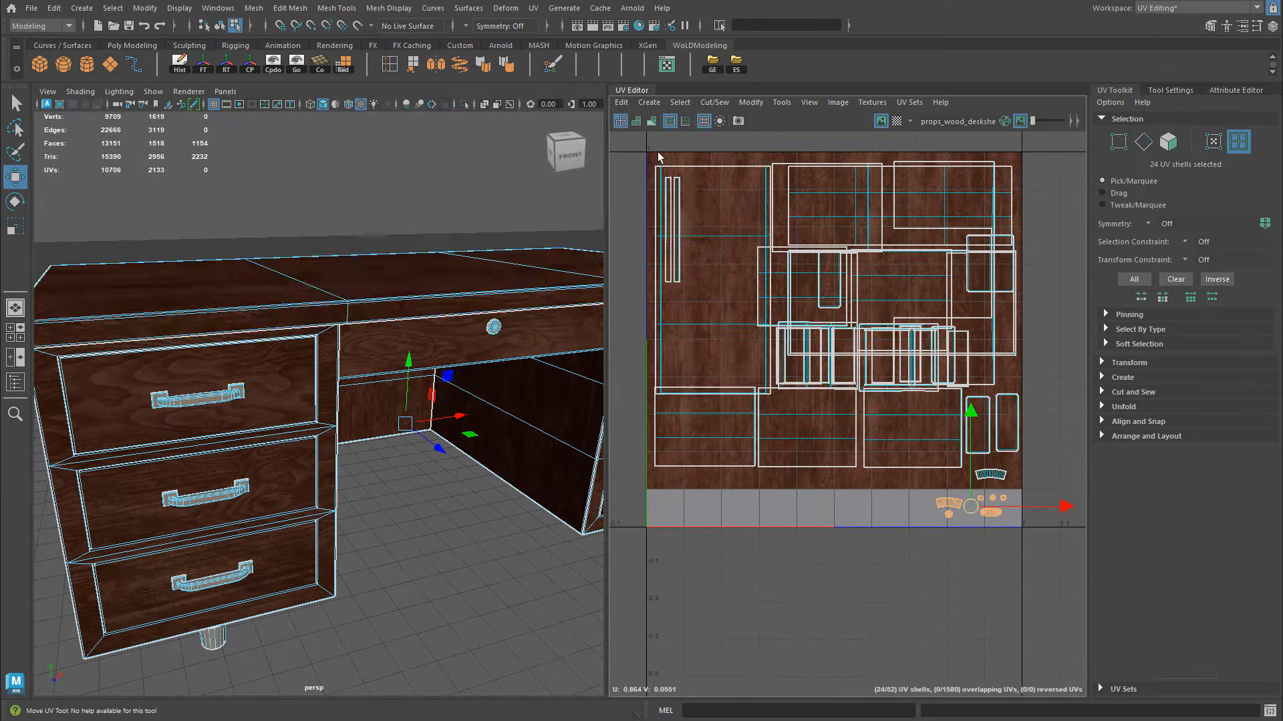
{"action": "right_click_drag", "start_coordinate": [881, 322], "coordinate": [990, 277], "text": "alt"}
{"action": "middle_click_drag", "start_coordinate": [936, 234], "coordinate": [922, 318], "text": "alt"}
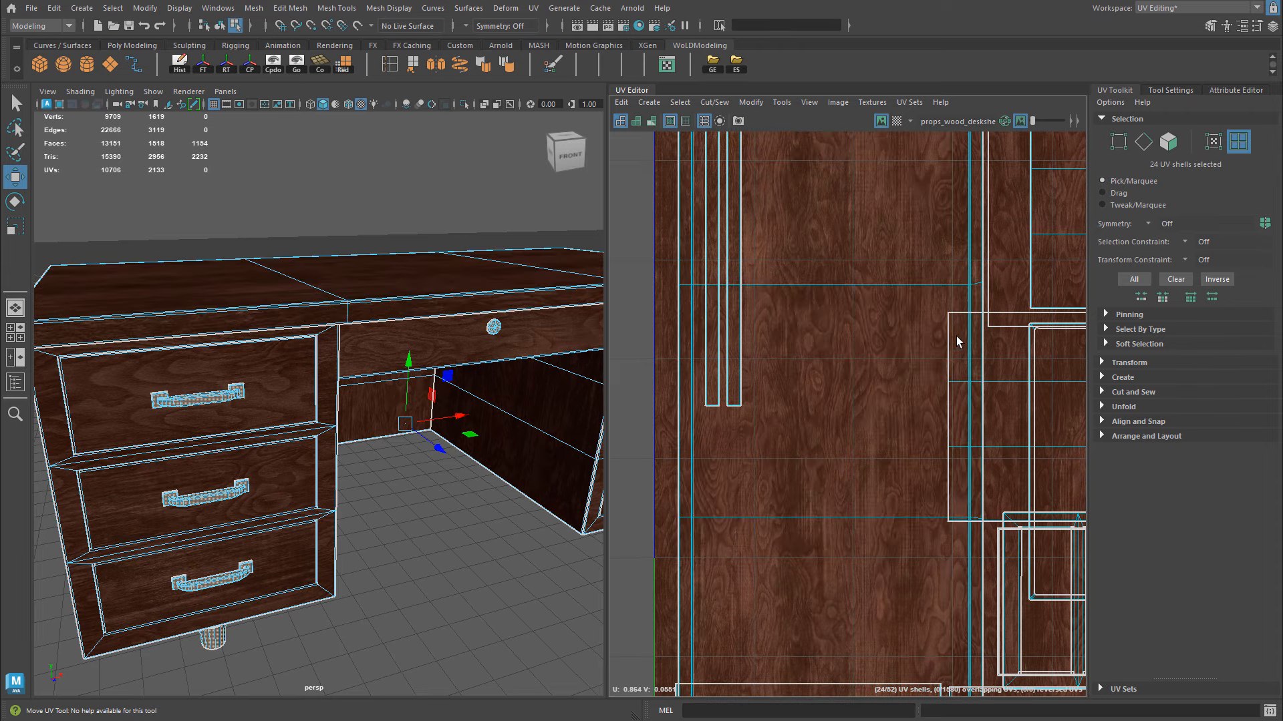
{"action": "scroll", "coordinate": [896, 352], "scroll_direction": "down", "scroll_amount": 6}
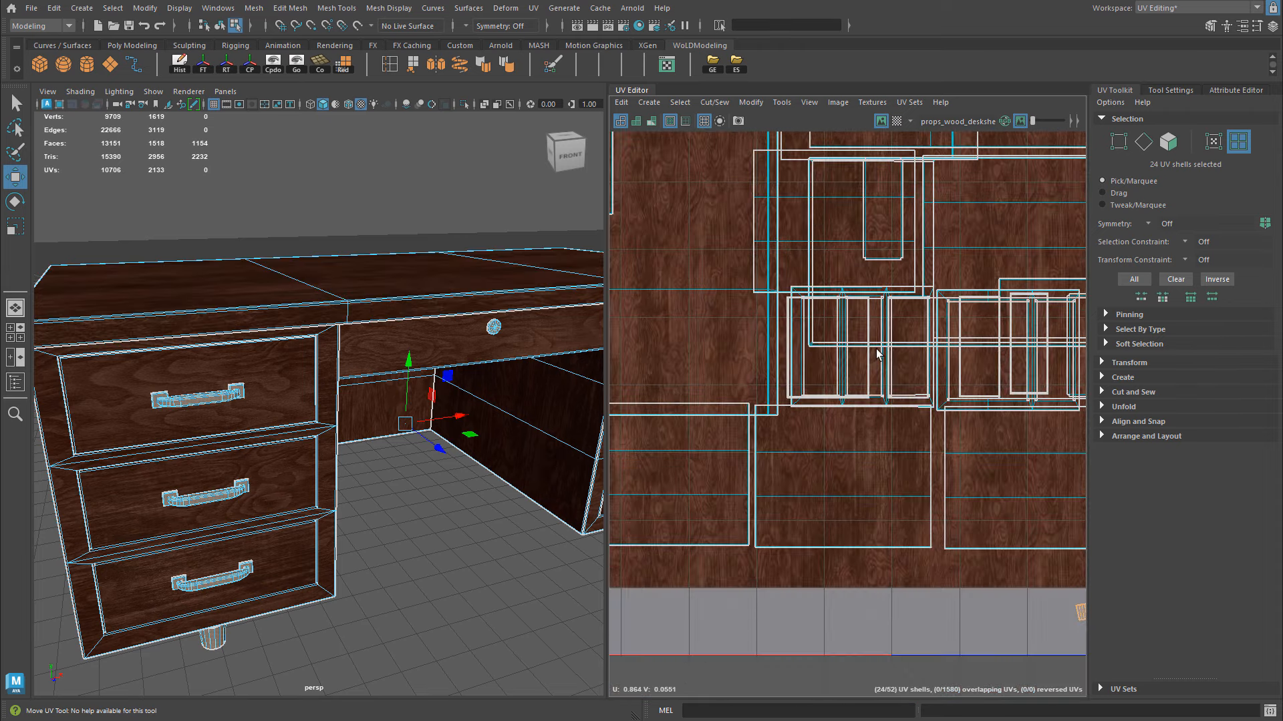
{"action": "middle_click_drag", "start_coordinate": [1033, 349], "coordinate": [826, 371], "text": "alt"}
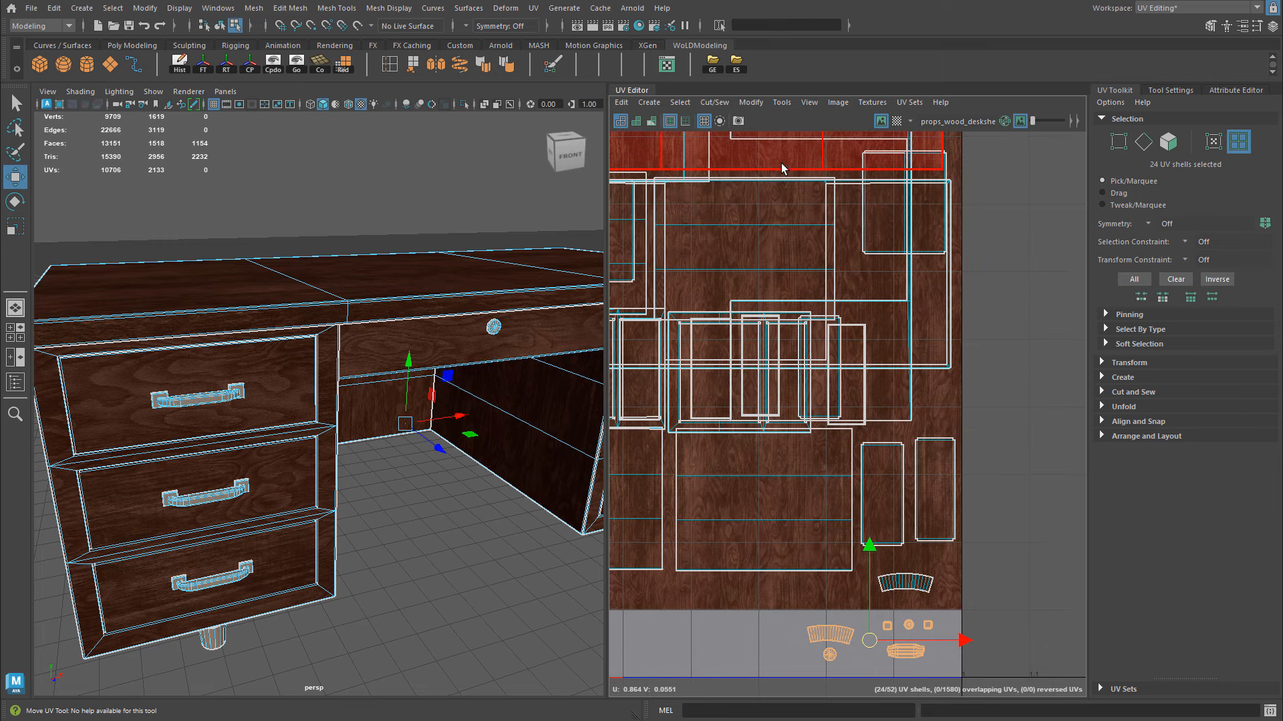
- Switch back to UV selection and select the desk side panel's UV shell in the wood area's corner
{"action": "right_click_drag", "start_coordinate": [807, 224], "coordinate": [773, 210]}
{"action": "left_click", "coordinate": [933, 461]}
{"action": "right_click_drag", "start_coordinate": [933, 460], "coordinate": [993, 460]}
{"action": "middle_click_drag", "start_coordinate": [993, 457], "coordinate": [898, 376], "text": "alt"}
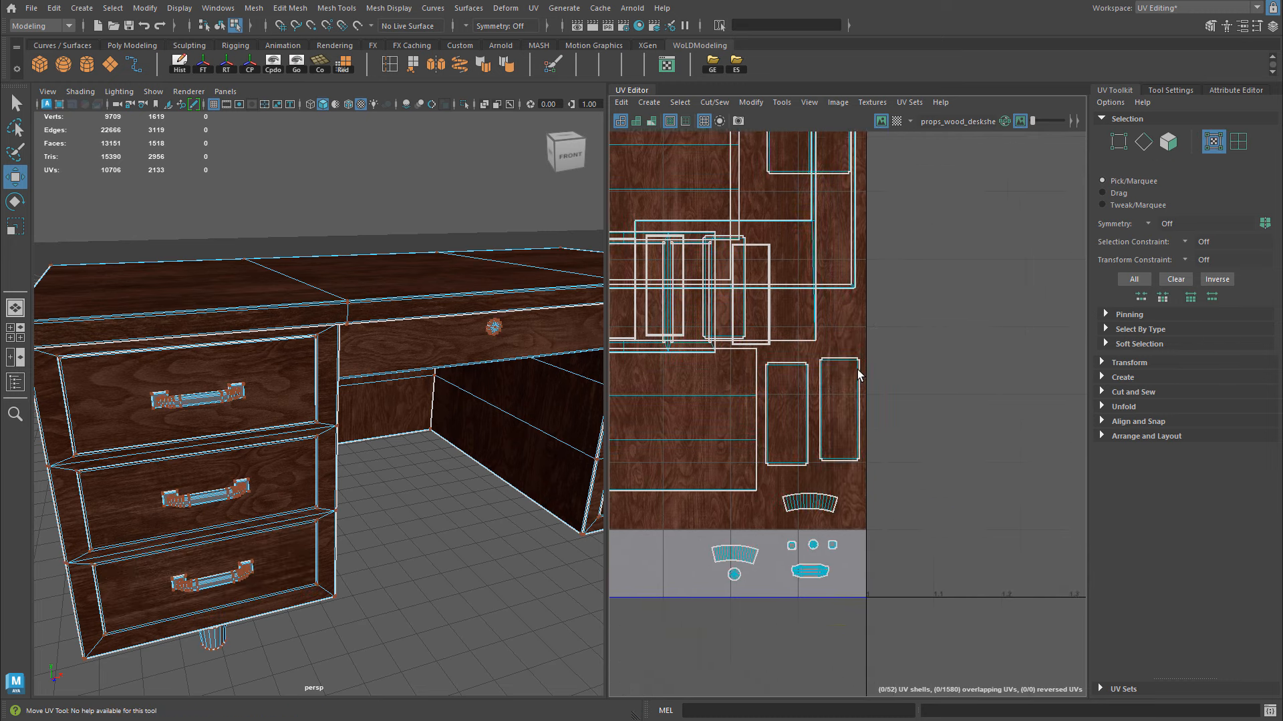
{"action": "right_click_drag", "start_coordinate": [859, 375], "coordinate": [1193, 395], "text": "alt"}
{"action": "left_click_drag", "start_coordinate": [840, 324], "coordinate": [872, 370]}
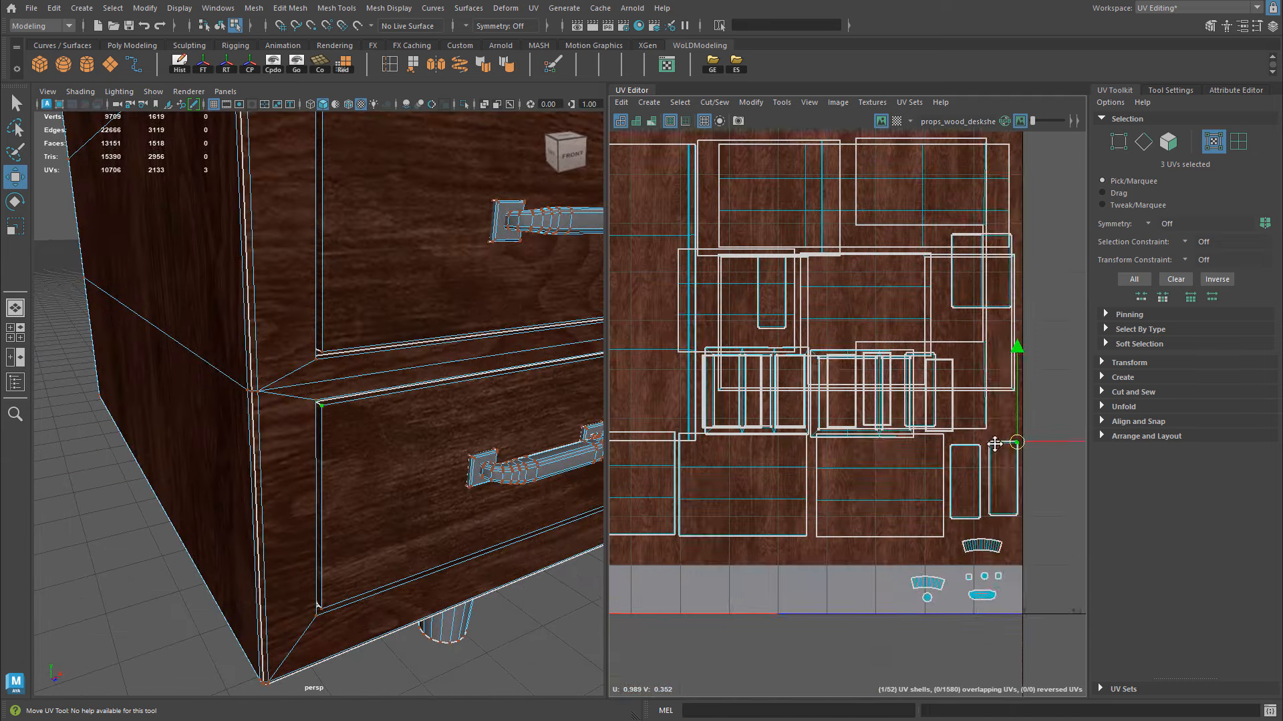
{"action": "middle_click_drag", "start_coordinate": [994, 444], "coordinate": [1091, 458], "text": "alt"}
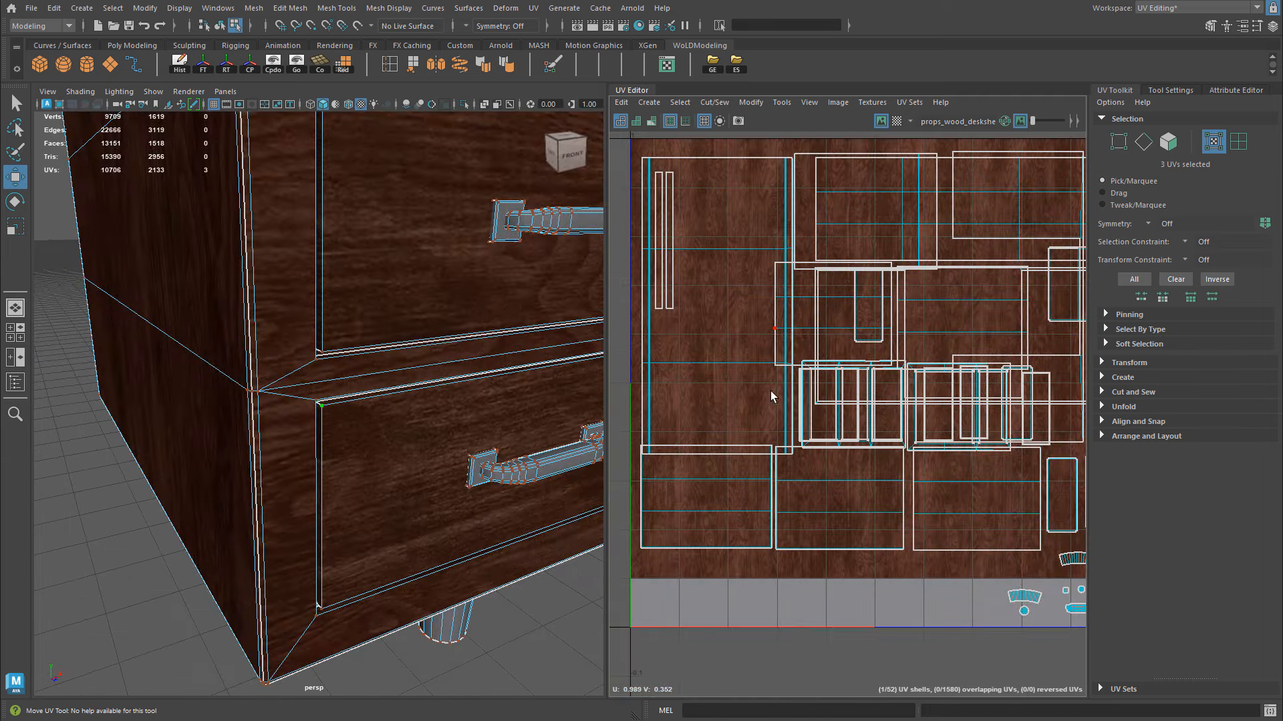
{"action": "double_click", "coordinate": [766, 458]}
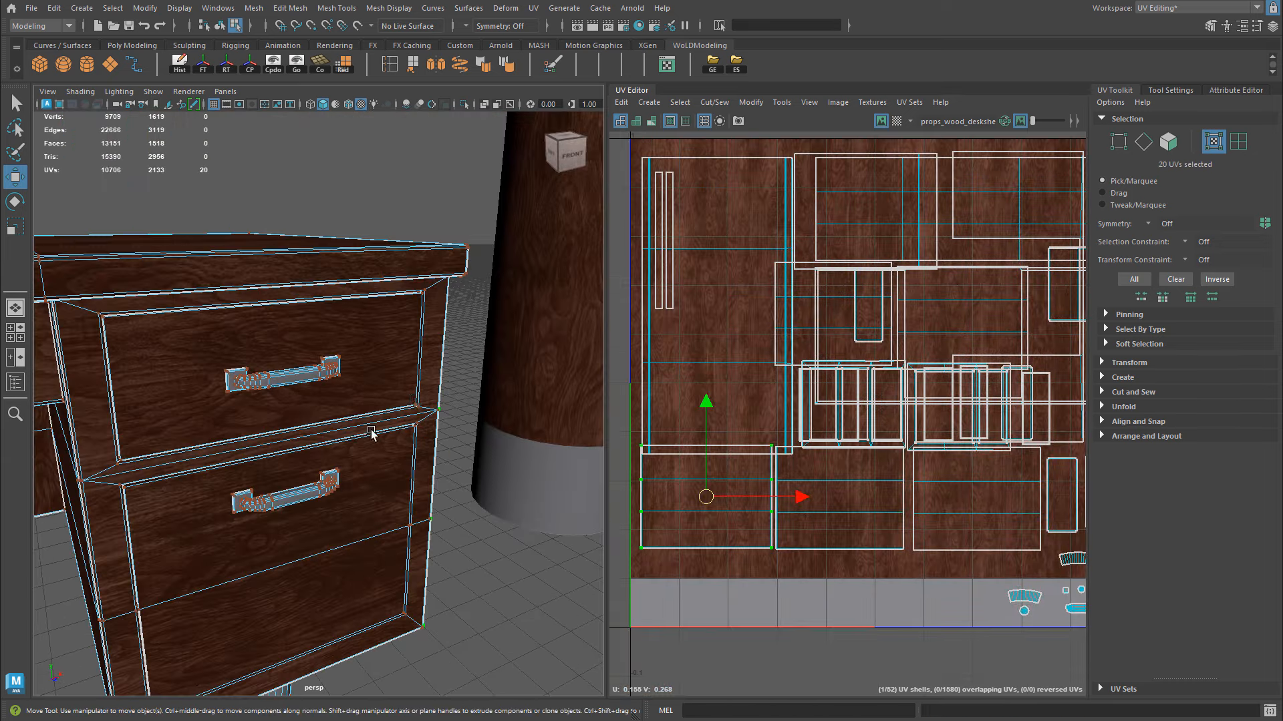
- Shift the selected side panel's UV shell slightly down and sideways over the wood texture to reposition its grain on the desk
{"action": "left_click_drag", "start_coordinate": [386, 393], "coordinate": [299, 395], "text": "alt"}
{"action": "right_click_drag", "start_coordinate": [647, 429], "coordinate": [757, 460], "text": "alt"}
{"action": "mouse_move", "coordinate": [720, 514]}
{"action": "left_mouse_down"}
{"action": "mouse_move", "coordinate": [748, 479]}
{"action": "mouse_move", "coordinate": [721, 530]}
{"action": "left_mouse_up"}
{"action": "left_click_drag", "start_coordinate": [341, 393], "coordinate": [283, 391], "text": "alt"}
{"action": "right_click_drag", "start_coordinate": [283, 391], "coordinate": [386, 370], "text": "alt"}
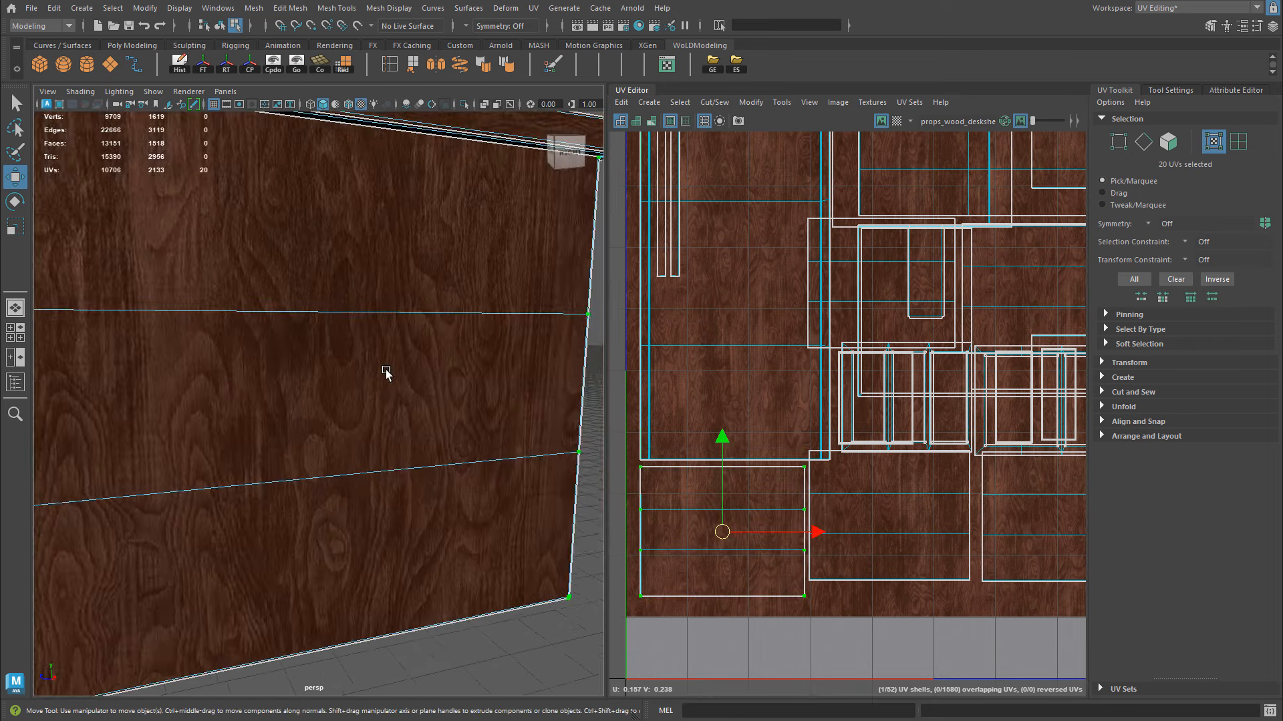
{"action": "middle_click_drag", "start_coordinate": [386, 370], "coordinate": [493, 387], "text": "alt"}
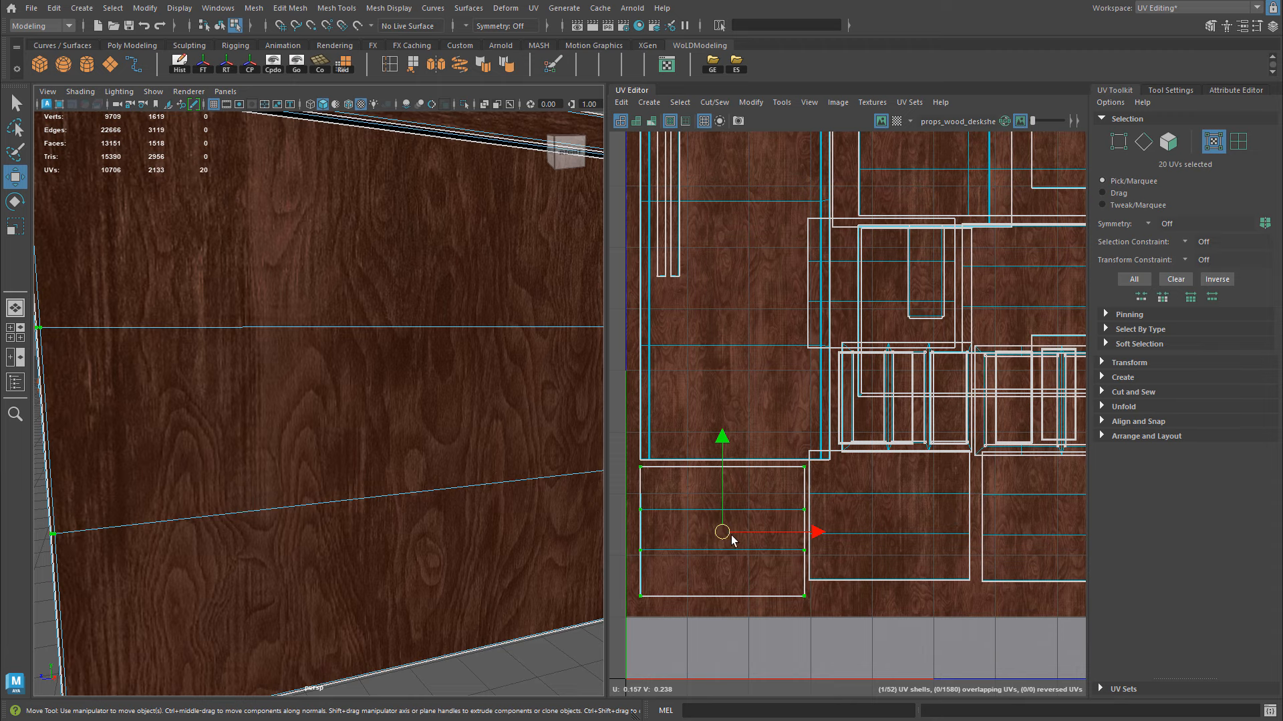
{"action": "mouse_move", "coordinate": [733, 539]}
{"action": "left_mouse_down"}
{"action": "mouse_move", "coordinate": [742, 476]}
{"action": "mouse_move", "coordinate": [727, 537]}
{"action": "left_mouse_up"}
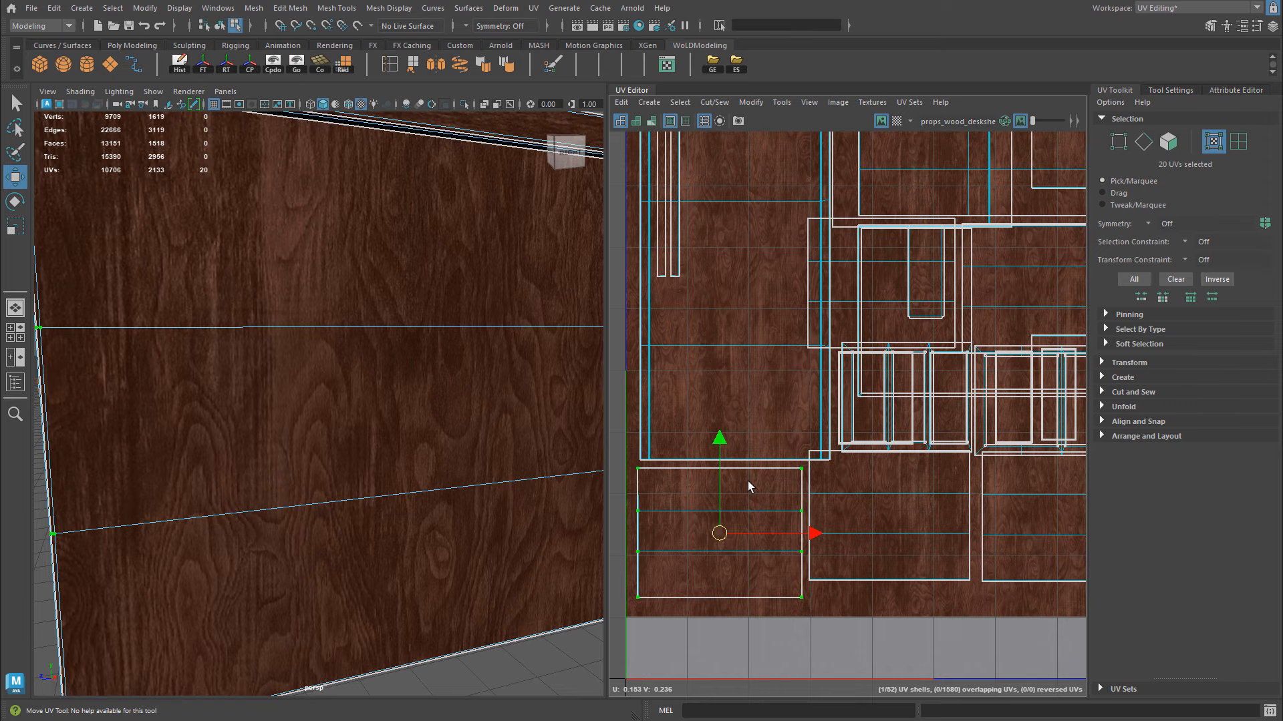
{"action": "right_click_drag", "start_coordinate": [396, 349], "coordinate": [287, 351], "text": "alt"}
{"action": "left_click_drag", "start_coordinate": [220, 286], "coordinate": [229, 298], "text": "alt"}
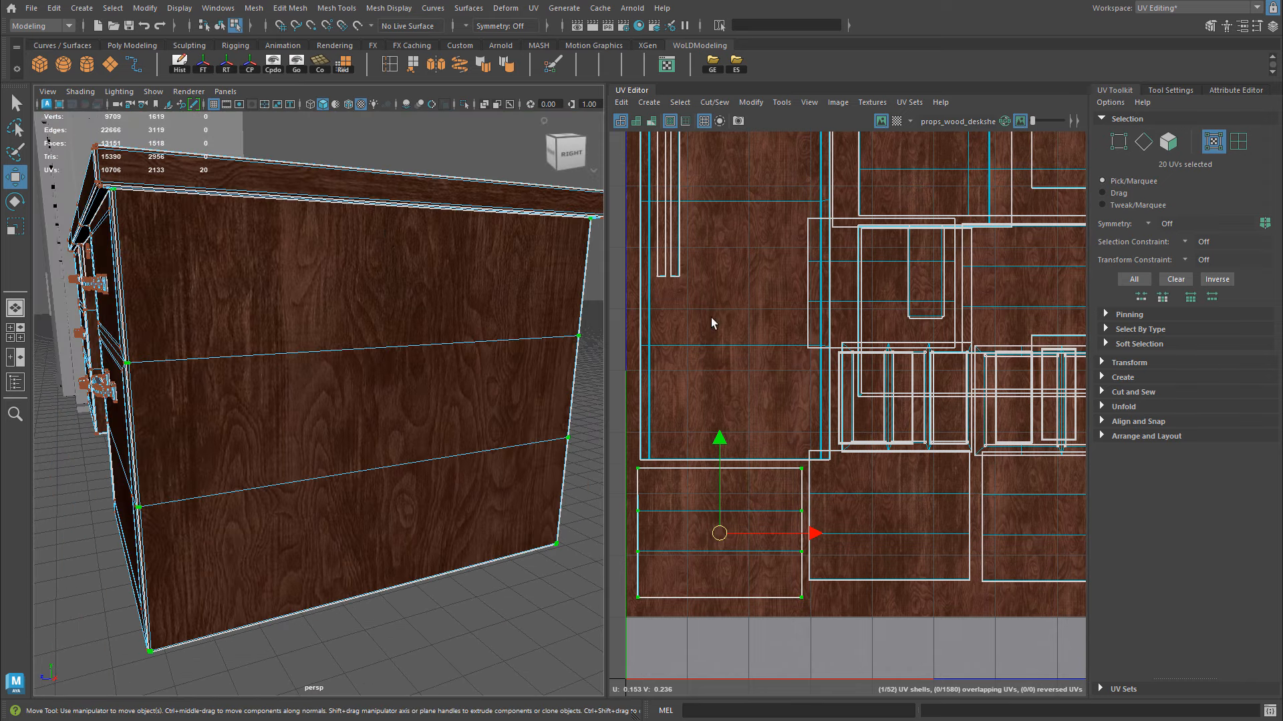
- Select the untextured vending machine beside the desk and frame its front
{"action": "scroll", "coordinate": [854, 358], "scroll_direction": "down", "scroll_amount": 3}
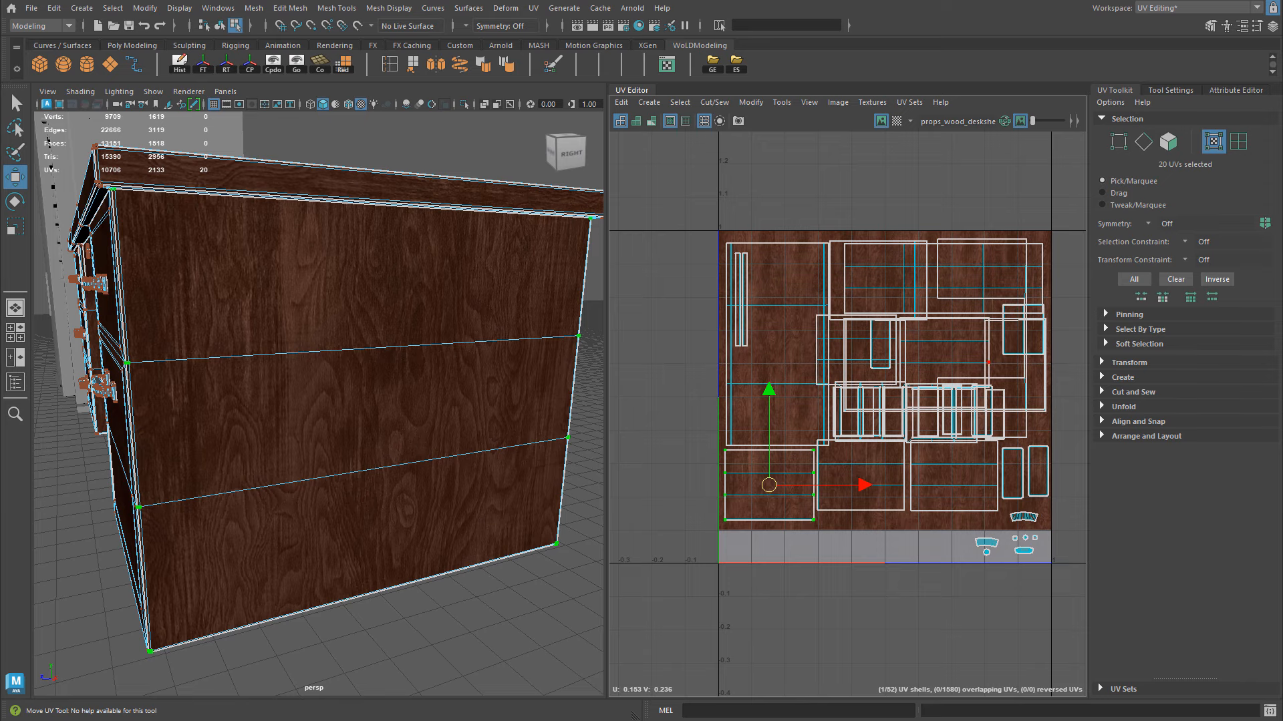
{"action": "right_click_drag", "start_coordinate": [535, 401], "coordinate": [346, 398], "text": "alt"}
{"action": "left_click_drag", "start_coordinate": [347, 398], "coordinate": [495, 399], "text": "alt"}
{"action": "right_click_drag", "start_coordinate": [494, 398], "coordinate": [122, 402], "text": "alt"}
{"action": "middle_click_drag", "start_coordinate": [122, 403], "coordinate": [283, 415], "text": "alt"}
{"action": "left_click_drag", "start_coordinate": [250, 412], "coordinate": [291, 419], "text": "alt"}
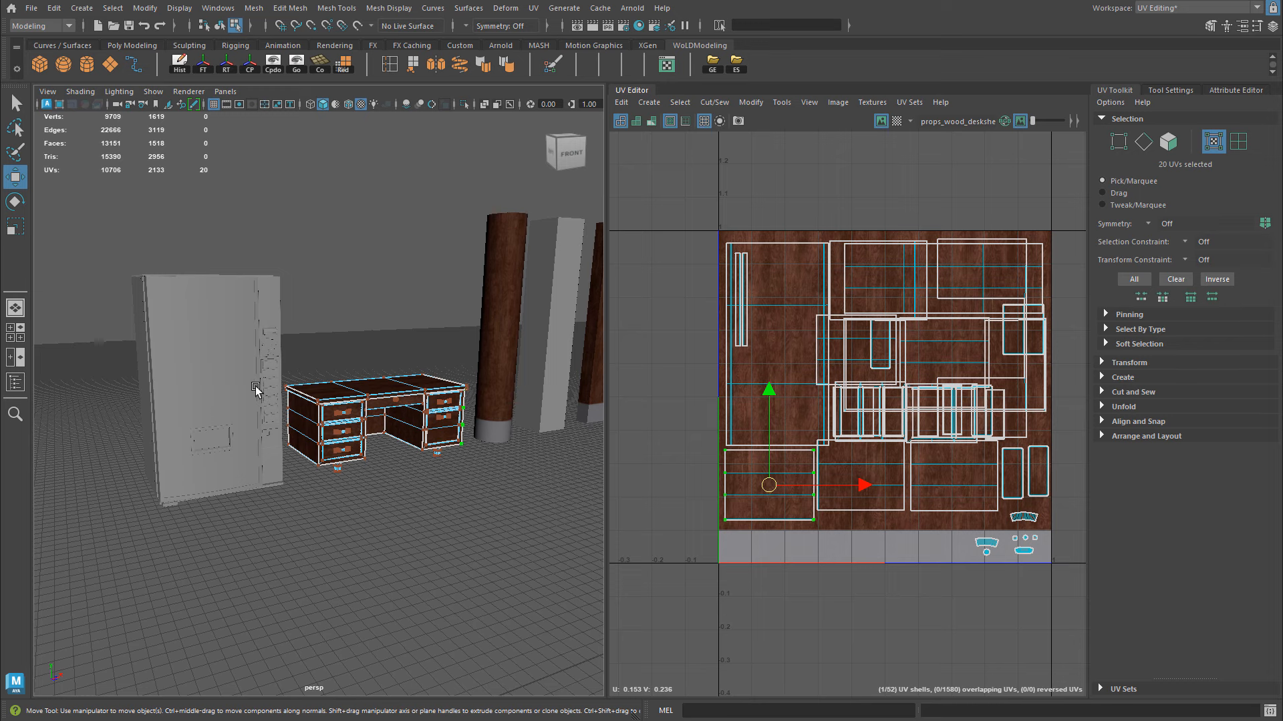
{"action": "left_click", "coordinate": [199, 330]}
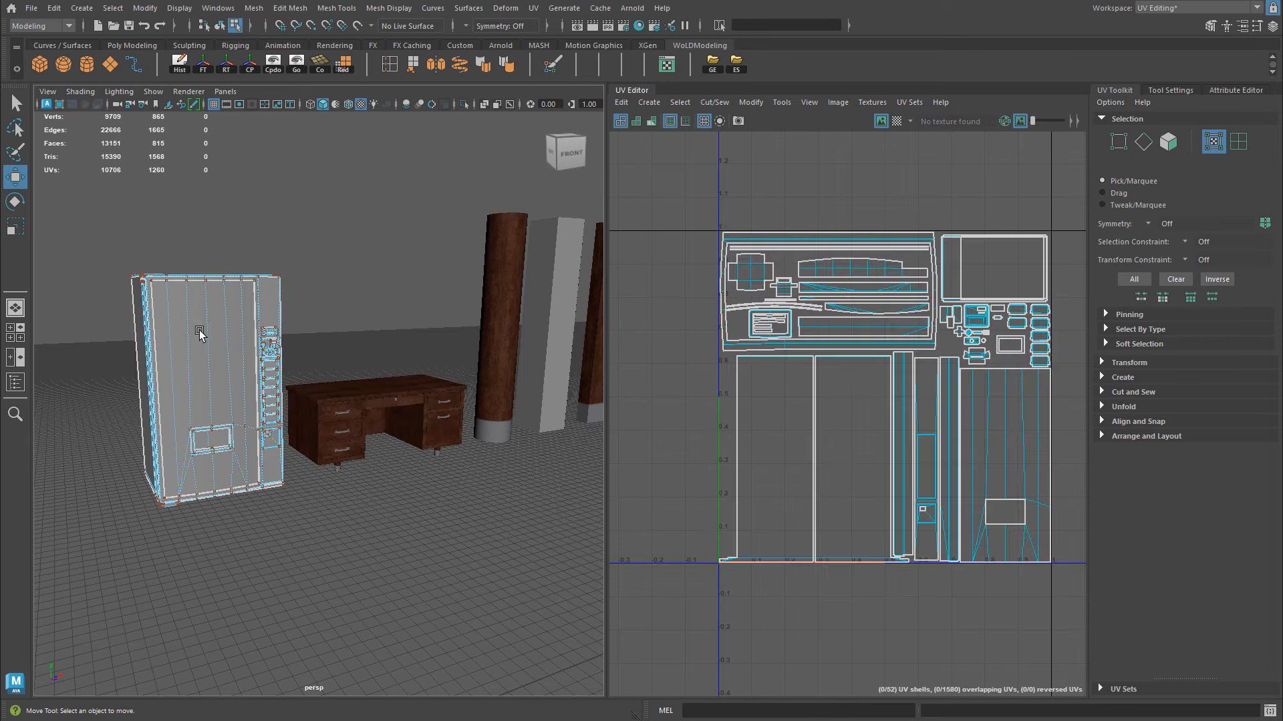
{"action": "middle_click_drag", "start_coordinate": [199, 330], "coordinate": [218, 335], "text": "alt"}
{"action": "right_click_drag", "start_coordinate": [218, 335], "coordinate": [298, 337], "text": "alt"}
{"action": "left_click_drag", "start_coordinate": [298, 338], "coordinate": [282, 337], "text": "alt"}
{"action": "middle_click_drag", "start_coordinate": [281, 336], "coordinate": [418, 367], "text": "alt"}
{"action": "left_click_drag", "start_coordinate": [419, 367], "coordinate": [390, 360], "text": "alt"}
{"action": "left_click", "coordinate": [391, 358]}
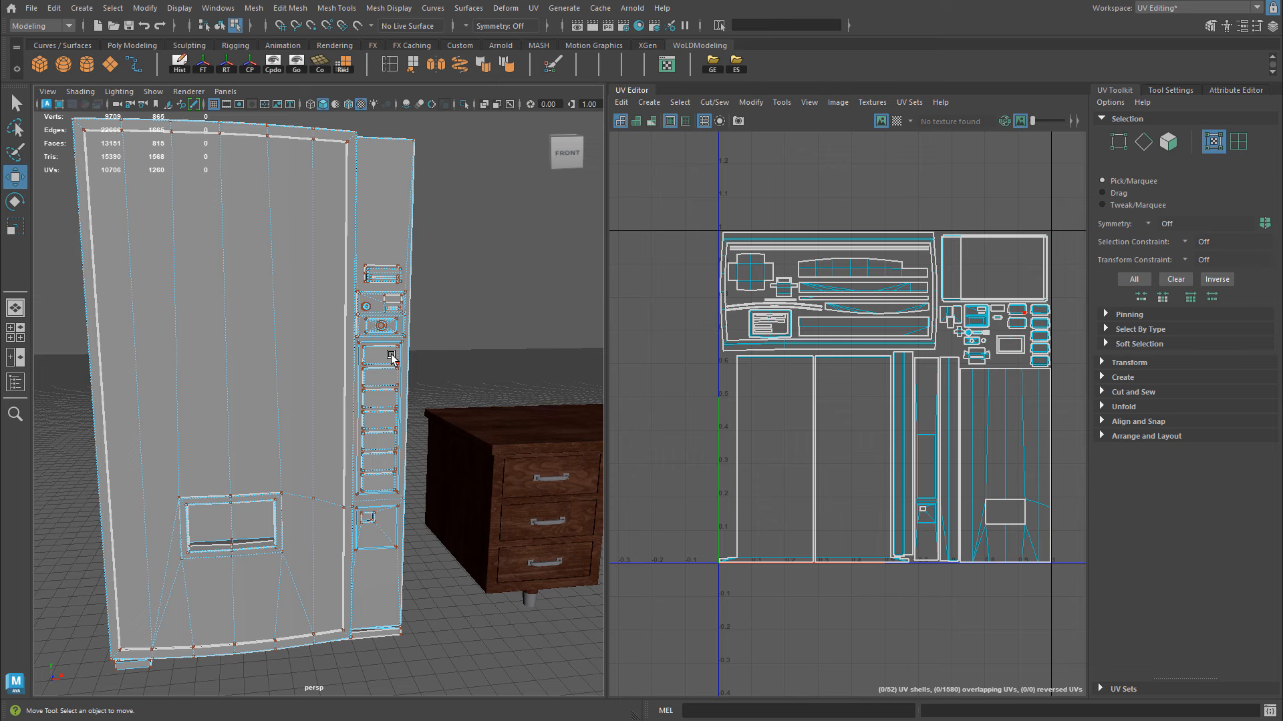
- Create a new Lambert material in Hypershade and name it VendingMachine
{"action": "left_click", "coordinate": [639, 26]}
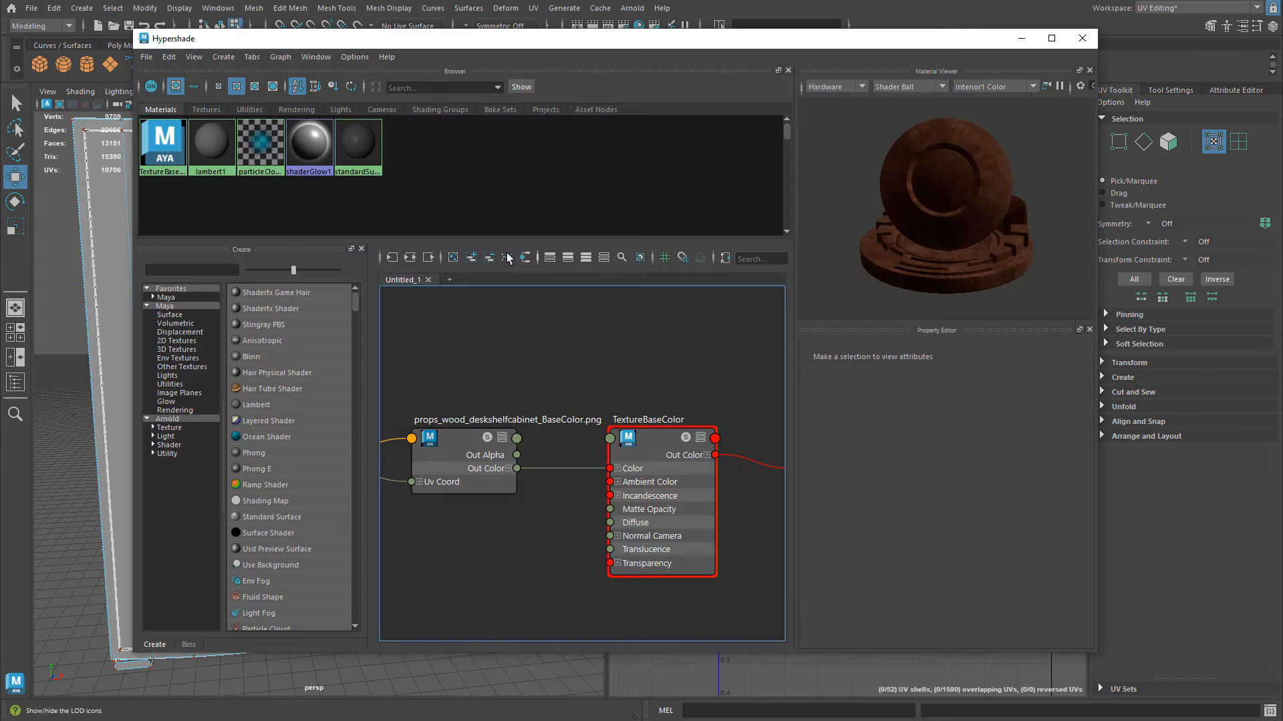
{"action": "left_click", "coordinate": [256, 405]}
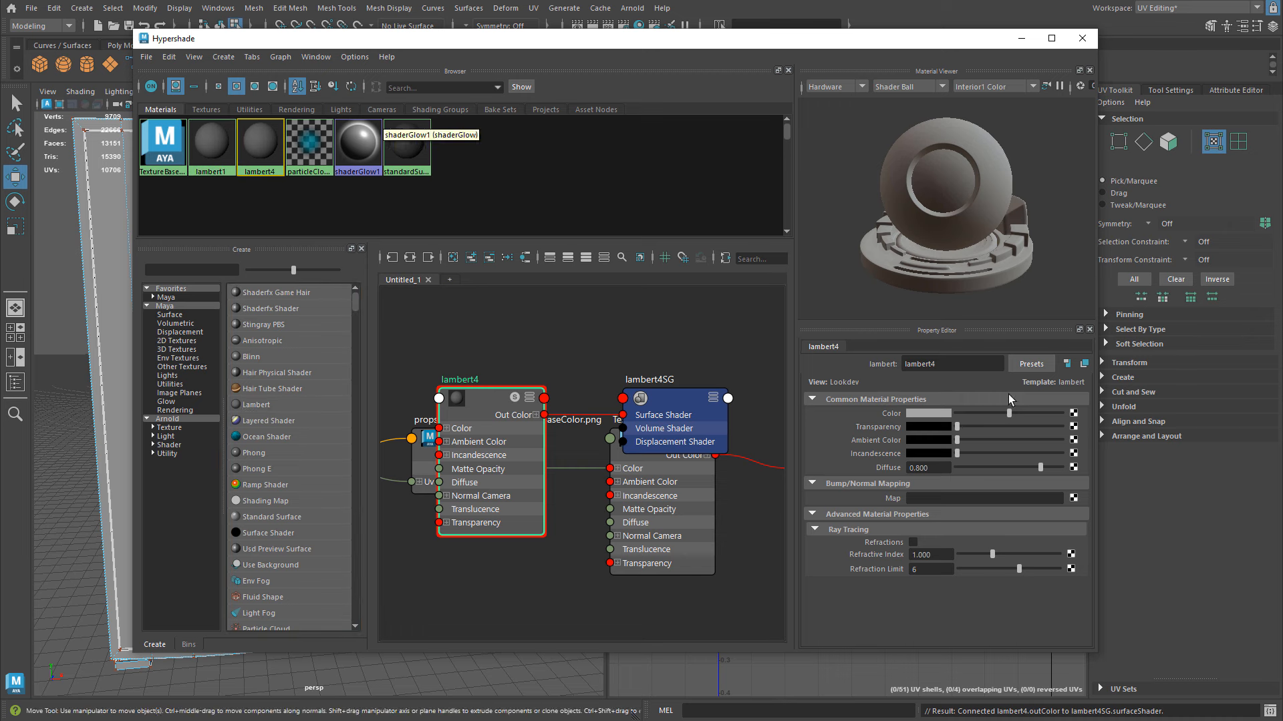
{"action": "left_click_drag", "start_coordinate": [954, 365], "coordinate": [880, 350]}
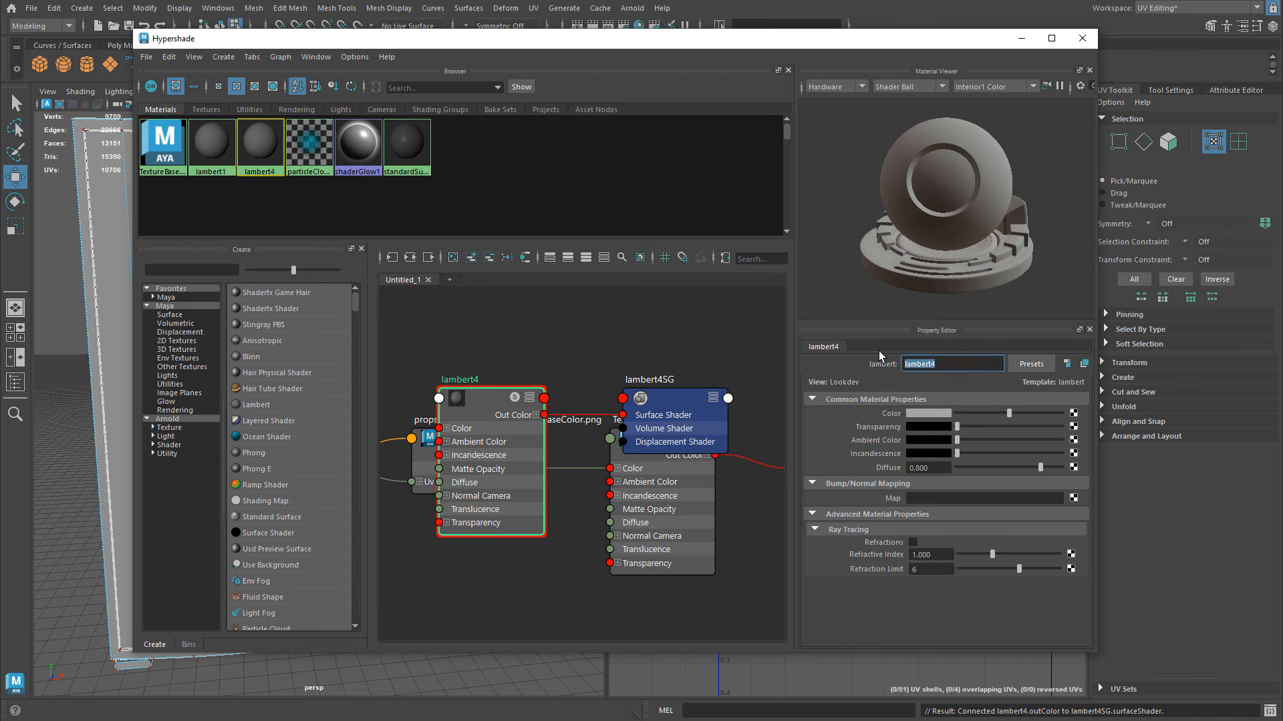
{"action": "type", "text": "VendingMachine"}
{"action": "key", "text": "Return"}
- Graph only the VendingMachine material's network in the Hypershade work area and select its material node
{"action": "scroll", "coordinate": [689, 378], "scroll_direction": "down", "scroll_amount": 2}
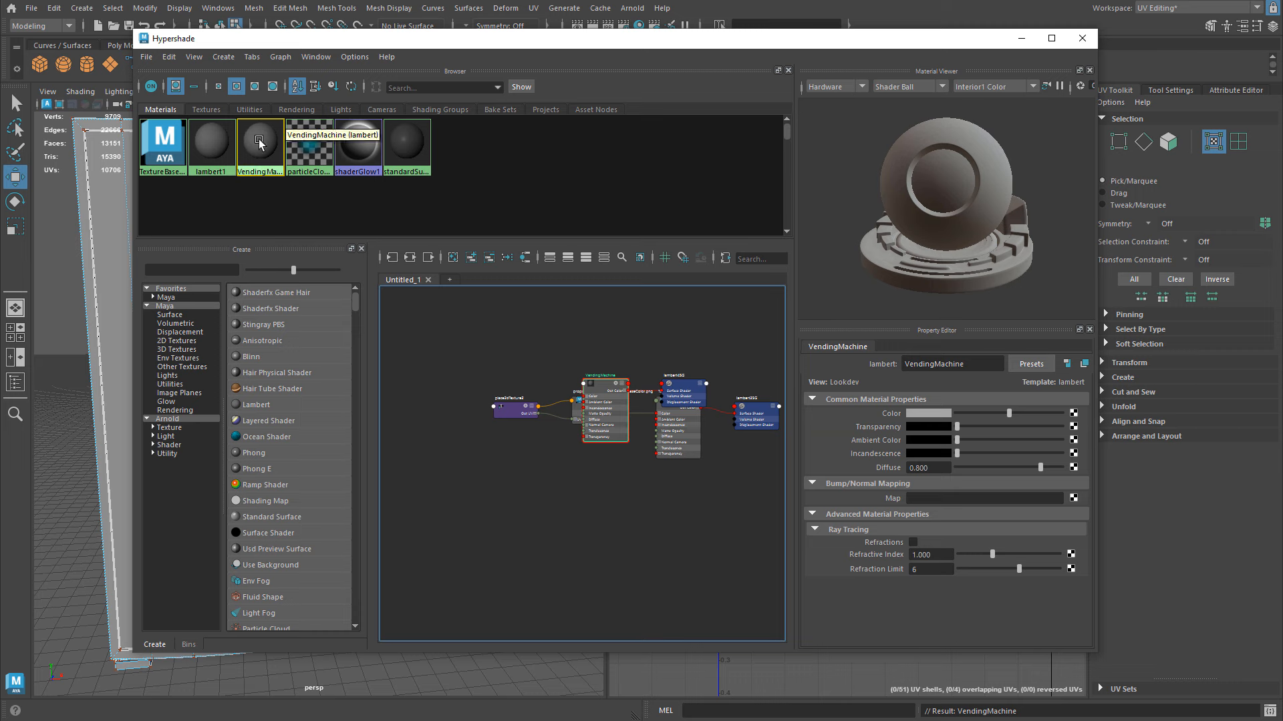
{"action": "right_click_drag", "start_coordinate": [265, 145], "coordinate": [280, 185]}
{"action": "left_click", "coordinate": [538, 341]}
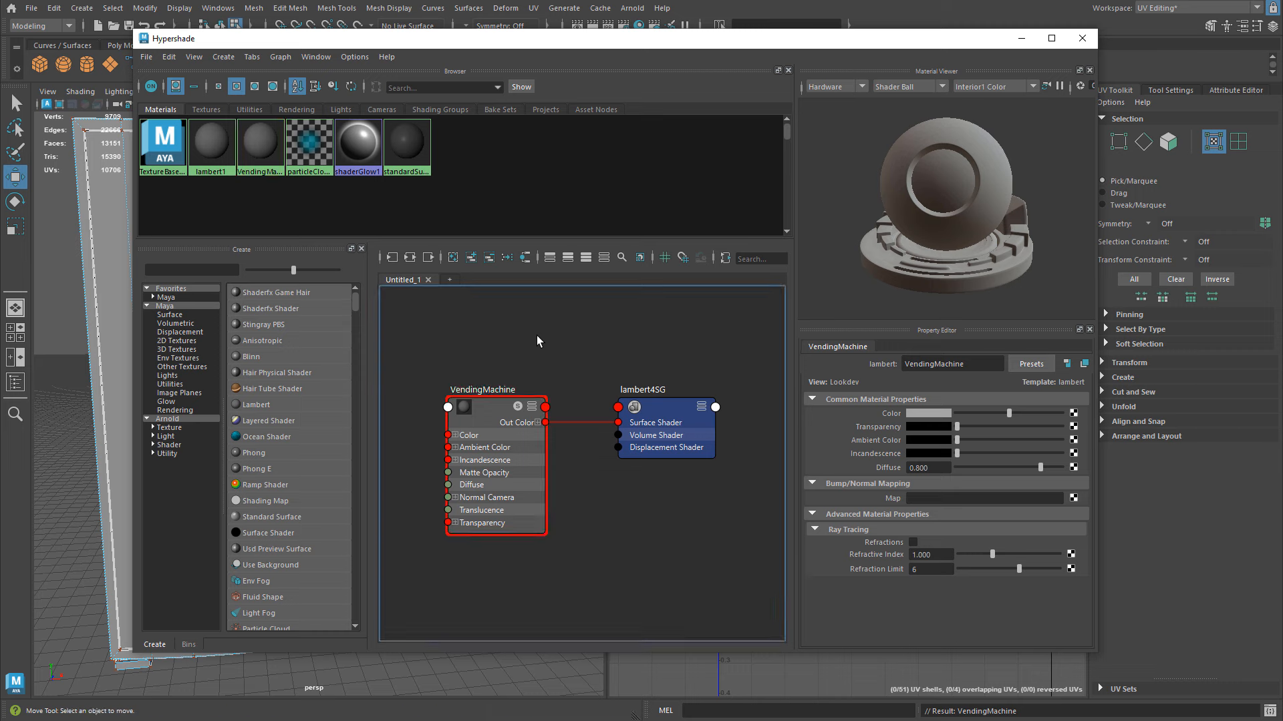
{"action": "left_click", "coordinate": [499, 403]}
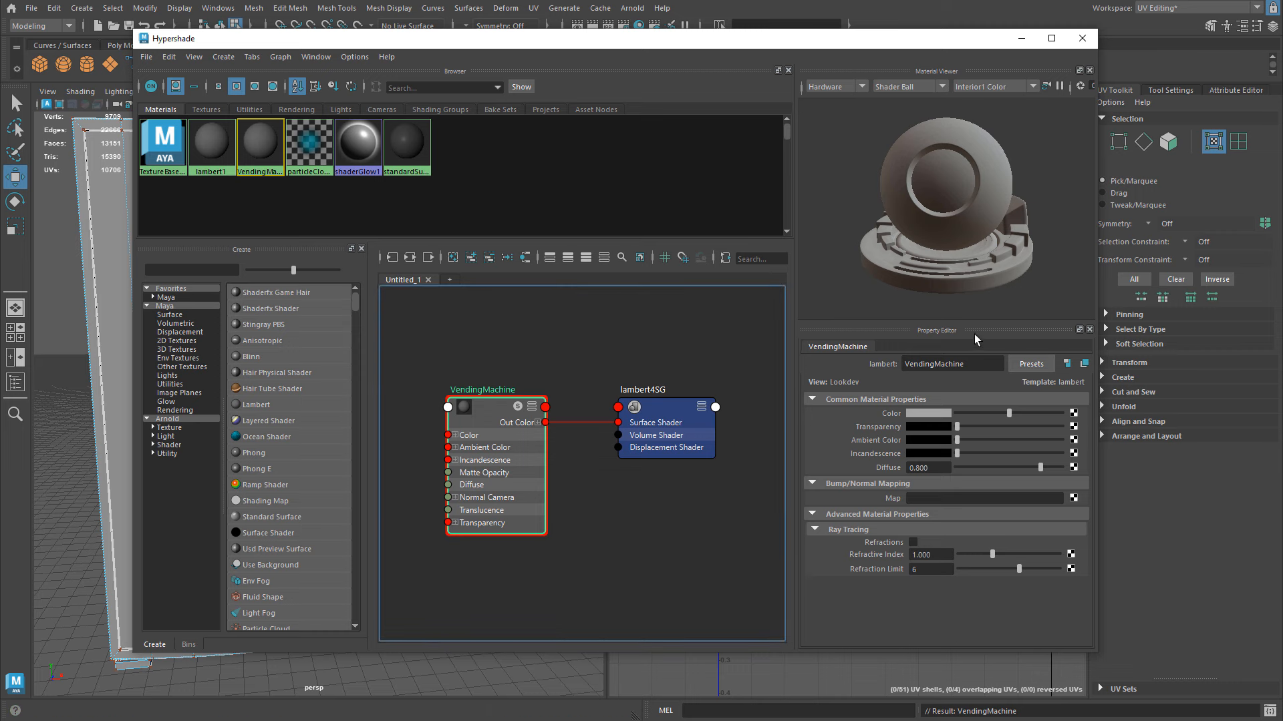
- Connect a File texture to the VendingMachine material's Color and load props_vendingmachine_BaseColor.png into it
{"action": "left_click", "coordinate": [1074, 414]}
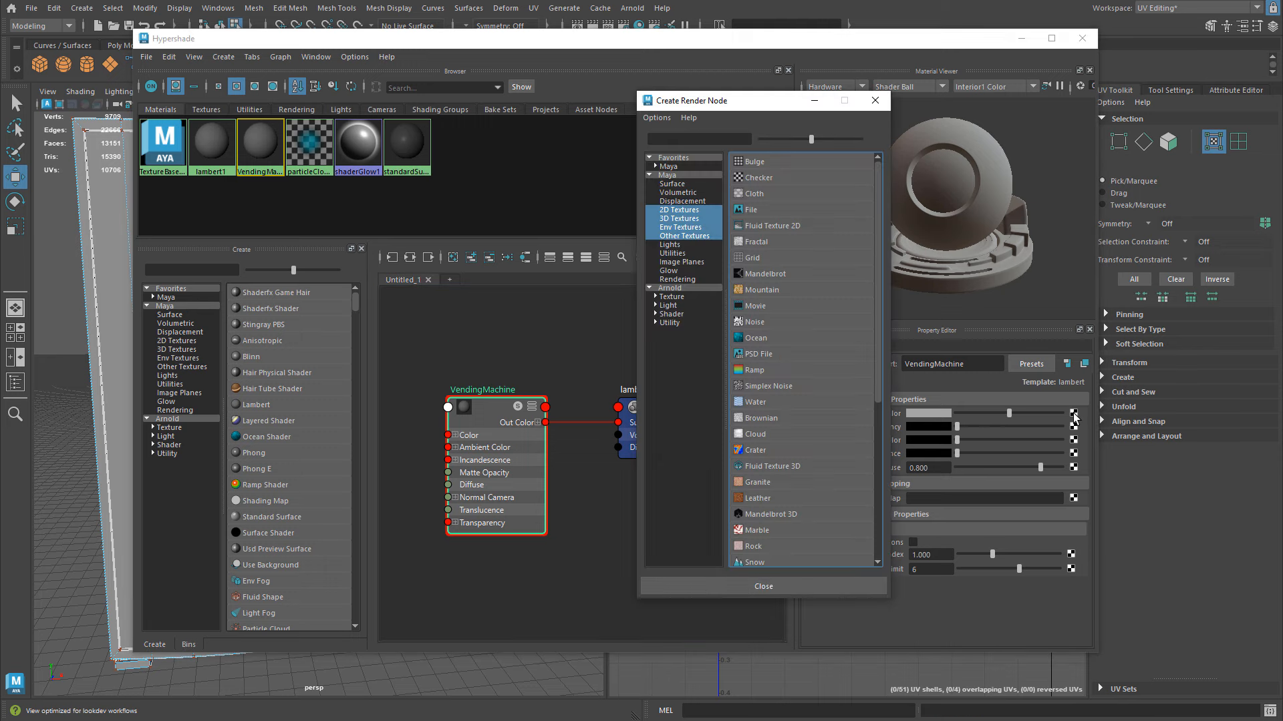
{"action": "left_click", "coordinate": [751, 209]}
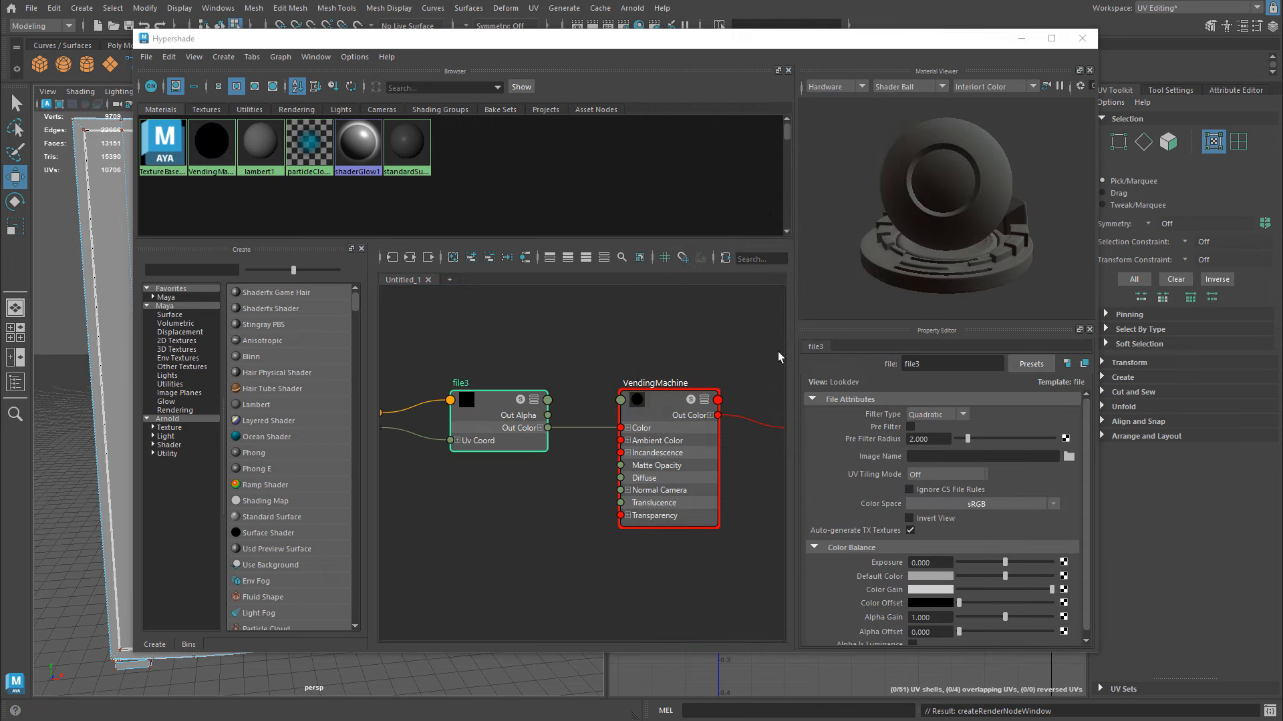
{"action": "left_click", "coordinate": [1070, 457]}
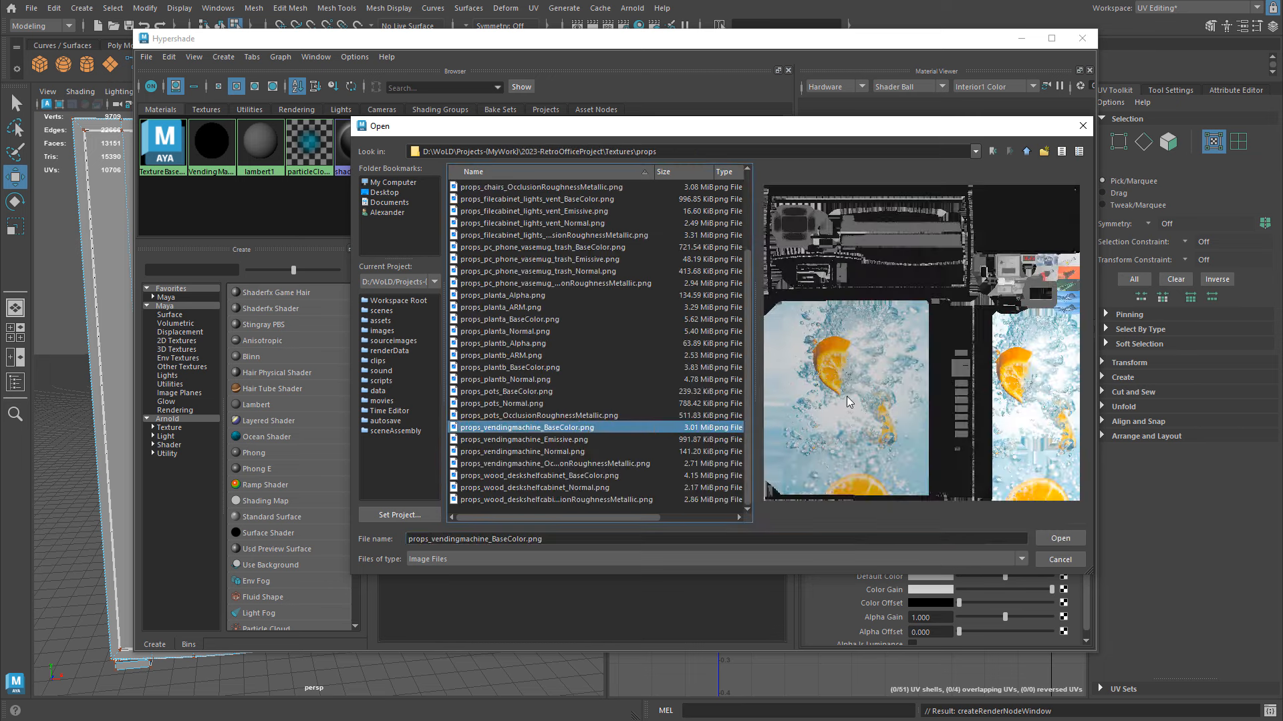
{"action": "double_click", "coordinate": [574, 430]}
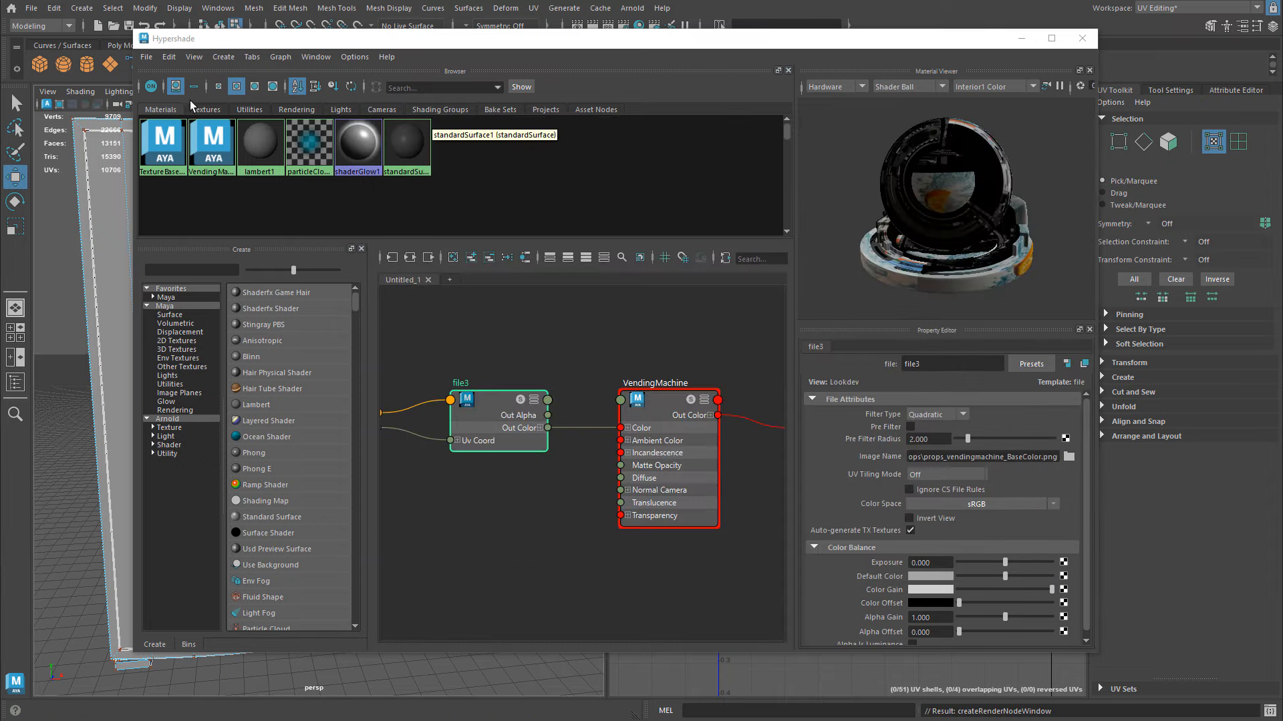
- Close Hypershade, assign the existing VendingMachine material to the vending machine in object mode, and display textures
{"action": "left_click", "coordinate": [1082, 40]}
{"action": "right_click_drag", "start_coordinate": [376, 205], "coordinate": [422, 186]}
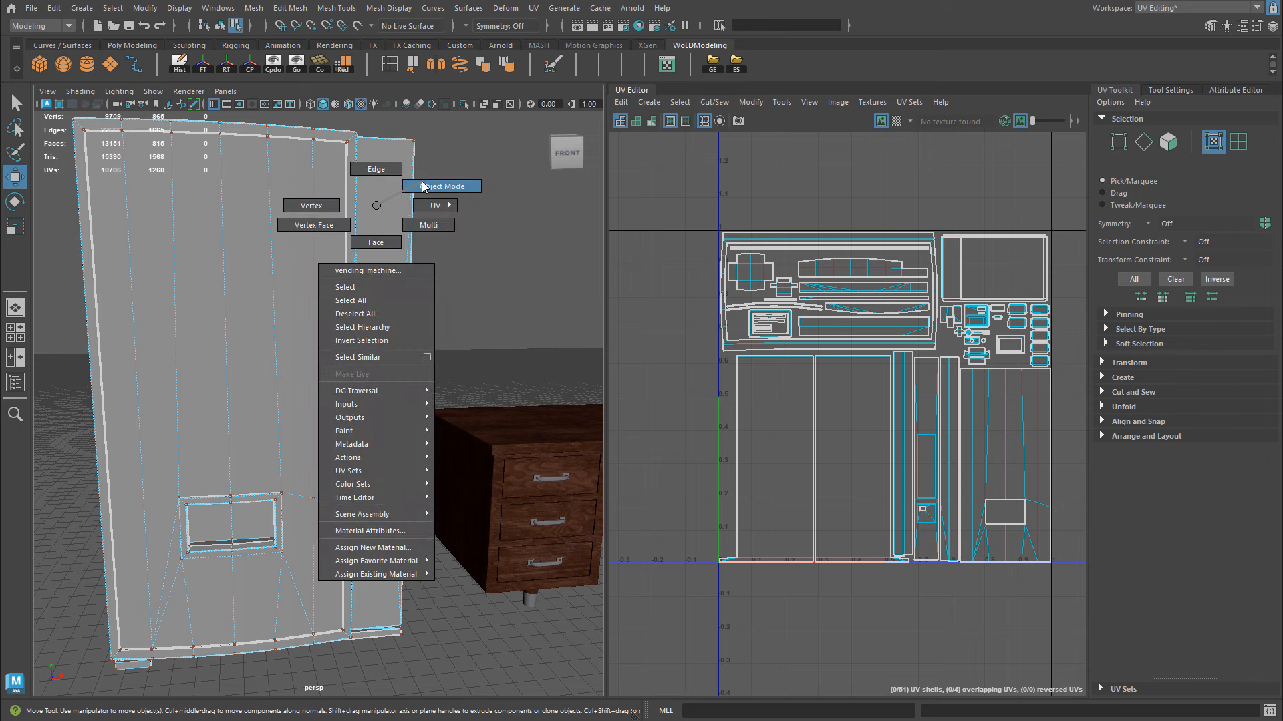
{"action": "right_click", "coordinate": [300, 160]}
{"action": "mouse_move", "coordinate": [307, 529]}
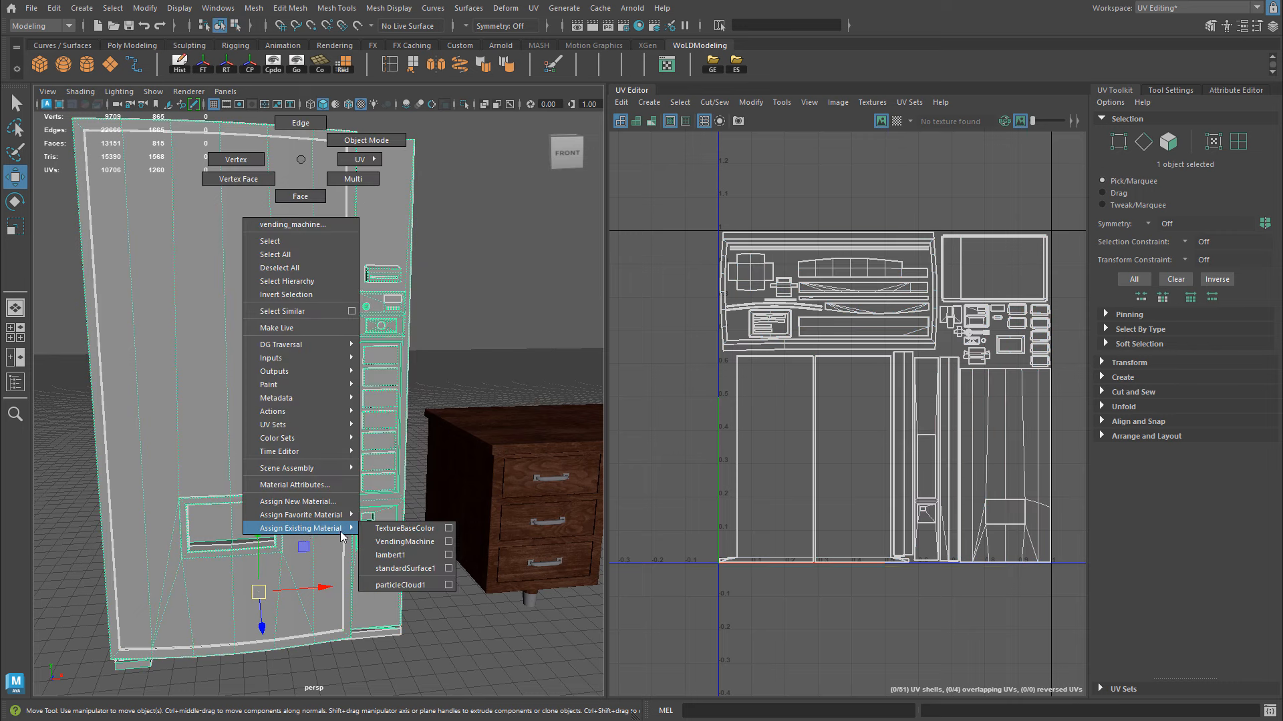
{"action": "left_click", "coordinate": [407, 543]}
{"action": "key", "text": "6"}
{"action": "key", "text": "6"}
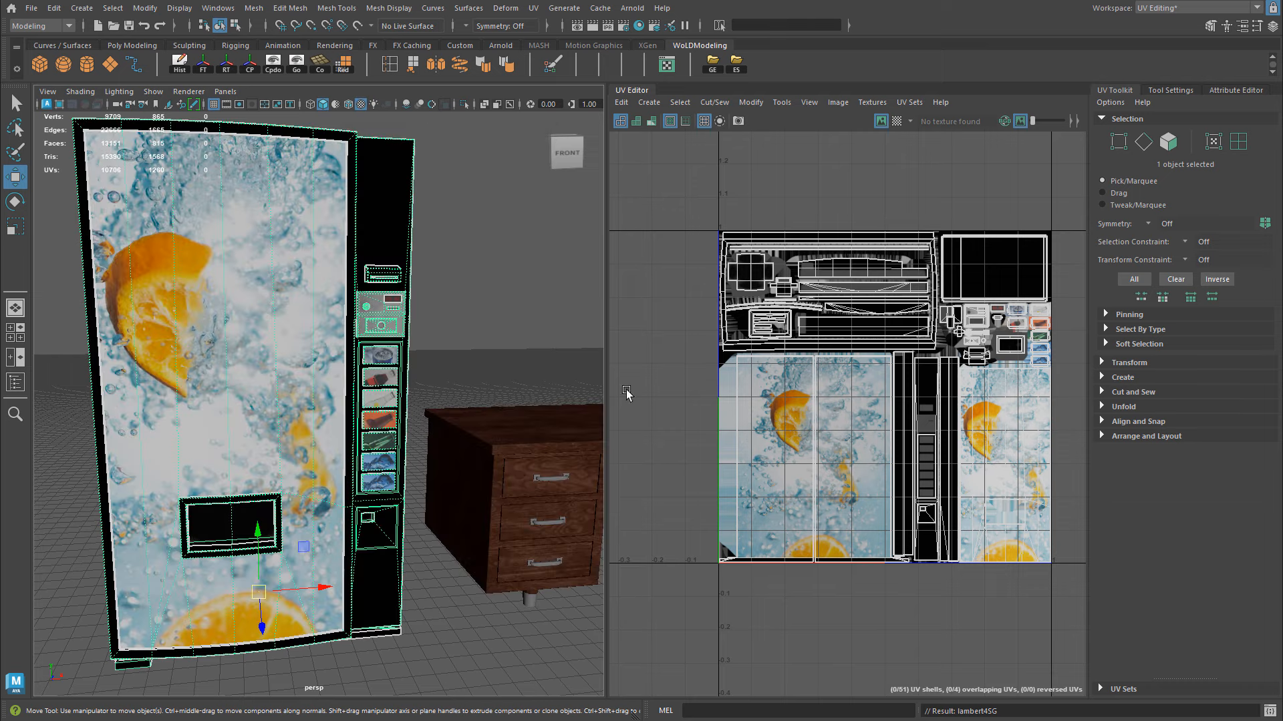
- Toggle the texture image behind the vending machine's UVs off and back on in the UV Editor
{"action": "scroll", "coordinate": [956, 215], "scroll_direction": "up", "scroll_amount": 2}
{"action": "middle_click_drag", "start_coordinate": [956, 217], "coordinate": [920, 219], "text": "alt"}
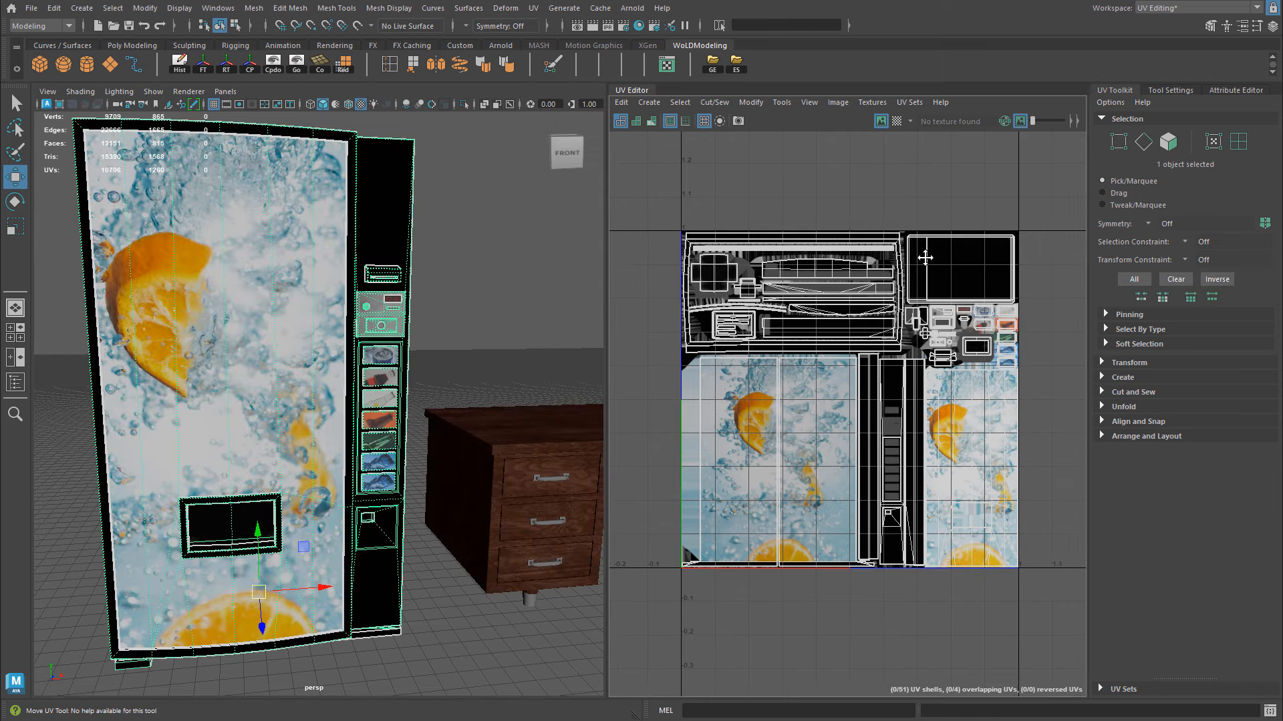
{"action": "key", "text": "6"}
{"action": "key", "text": "6"}
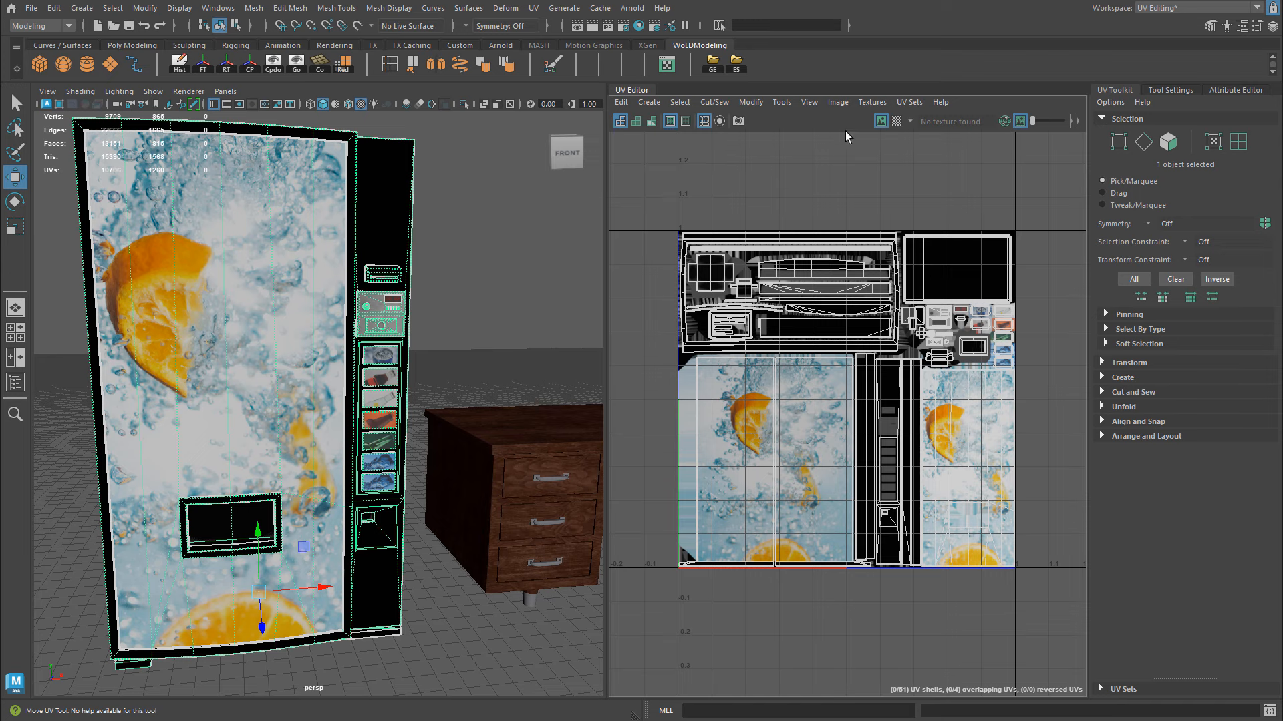
{"action": "left_click", "coordinate": [838, 103]}
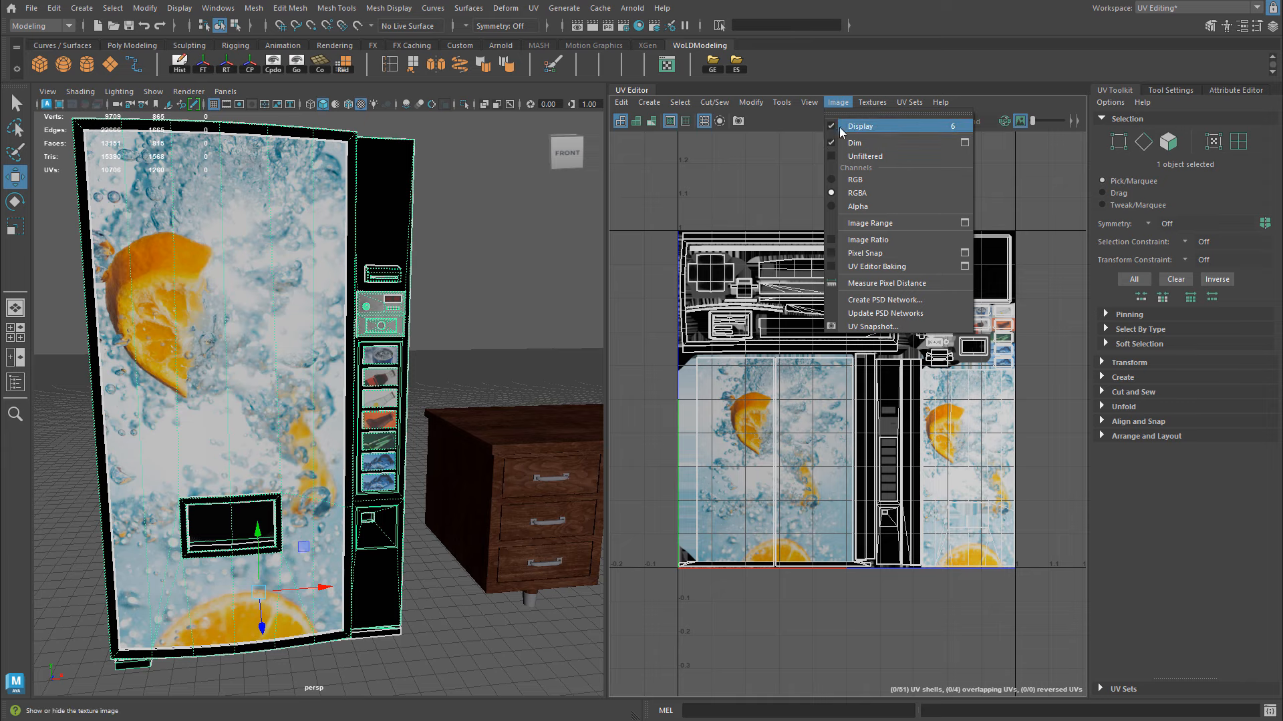
{"action": "left_click", "coordinate": [831, 127]}
{"action": "left_click", "coordinate": [838, 103]}
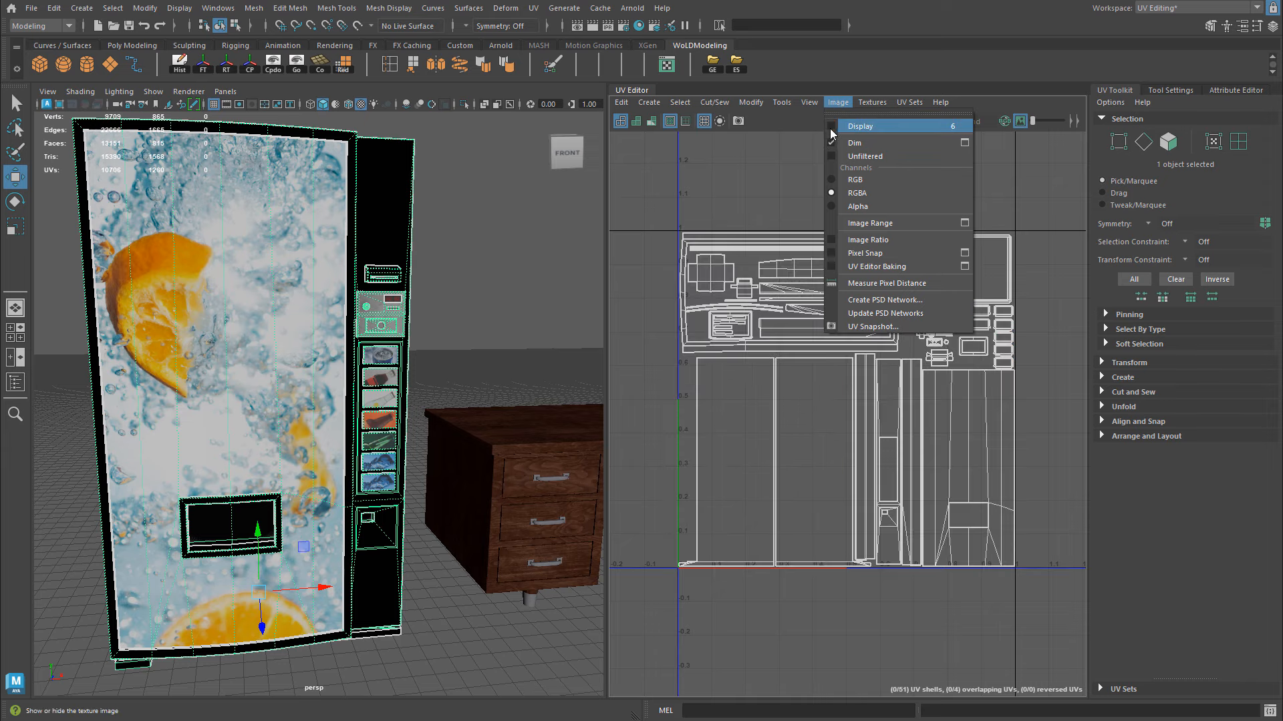
{"action": "left_click", "coordinate": [838, 126]}
- Select the UV shell of the vending machine's green bottle button in UV selection mode
{"action": "scroll", "coordinate": [386, 320], "scroll_direction": "up", "scroll_amount": 5}
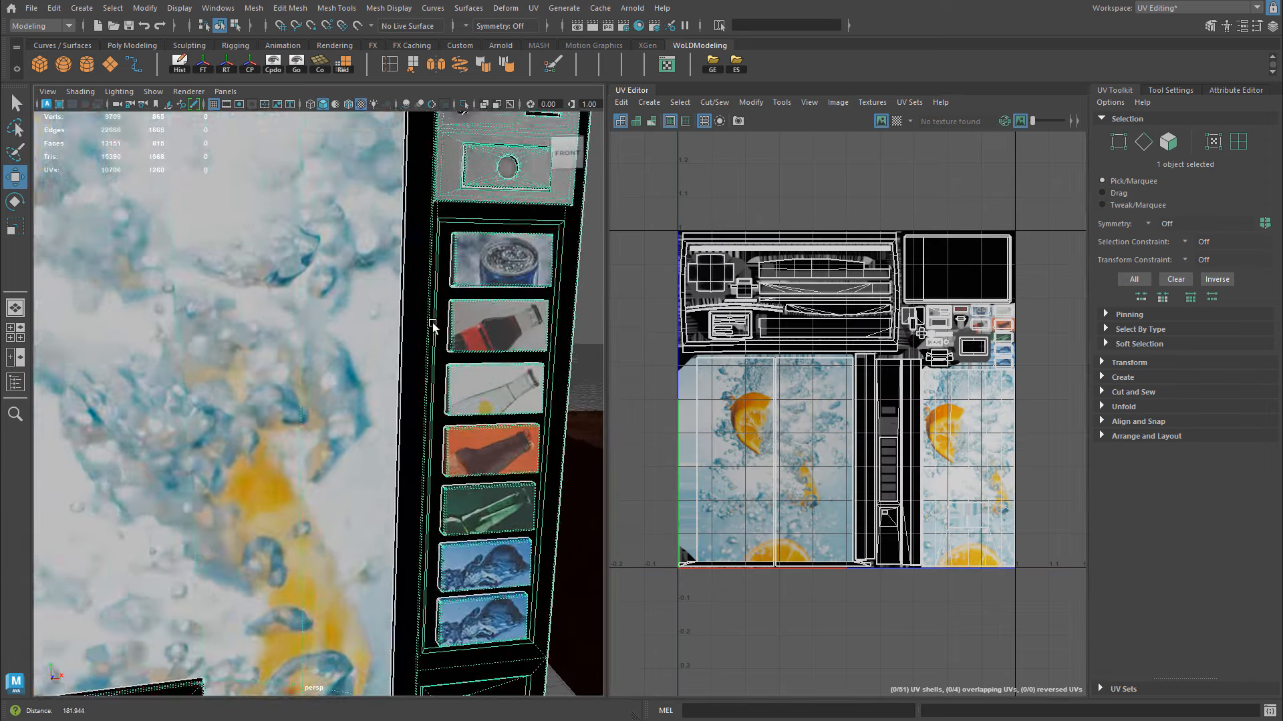
{"action": "left_click_drag", "start_coordinate": [386, 321], "coordinate": [356, 317], "text": "alt"}
{"action": "scroll", "coordinate": [874, 312], "scroll_direction": "up", "scroll_amount": 3}
{"action": "middle_click_drag", "start_coordinate": [807, 268], "coordinate": [718, 253], "text": "alt"}
{"action": "scroll", "coordinate": [718, 254], "scroll_direction": "up", "scroll_amount": 6}
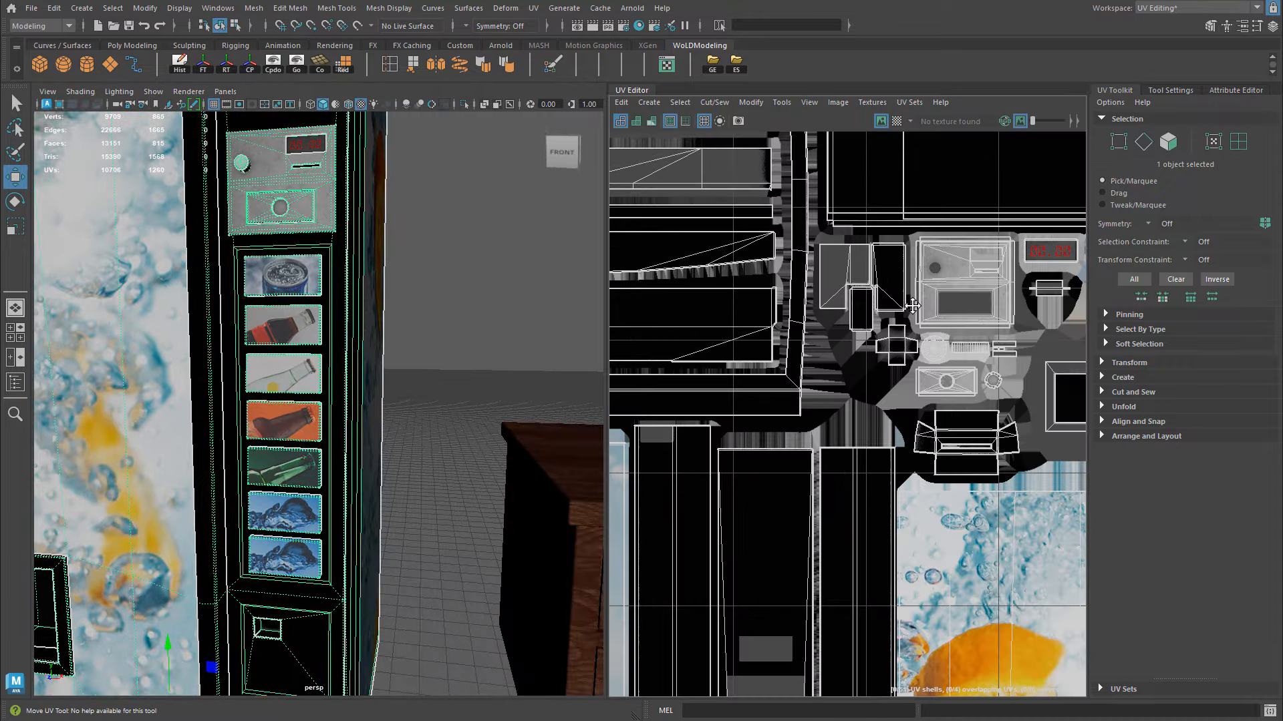
{"action": "scroll", "coordinate": [845, 298], "scroll_direction": "up", "scroll_amount": 2}
{"action": "middle_click_drag", "start_coordinate": [1011, 303], "coordinate": [639, 314], "text": "alt"}
{"action": "scroll", "coordinate": [823, 330], "scroll_direction": "up", "scroll_amount": 4}
{"action": "mouse_move", "coordinate": [1015, 302]}
{"action": "right_mouse_down"}
{"action": "mouse_move", "coordinate": [1086, 303]}
{"action": "mouse_move", "coordinate": [1040, 301]}
{"action": "right_mouse_up"}
{"action": "scroll", "coordinate": [884, 320], "scroll_direction": "up", "scroll_amount": 3}
{"action": "middle_click_drag", "start_coordinate": [886, 322], "coordinate": [909, 334], "text": "alt"}
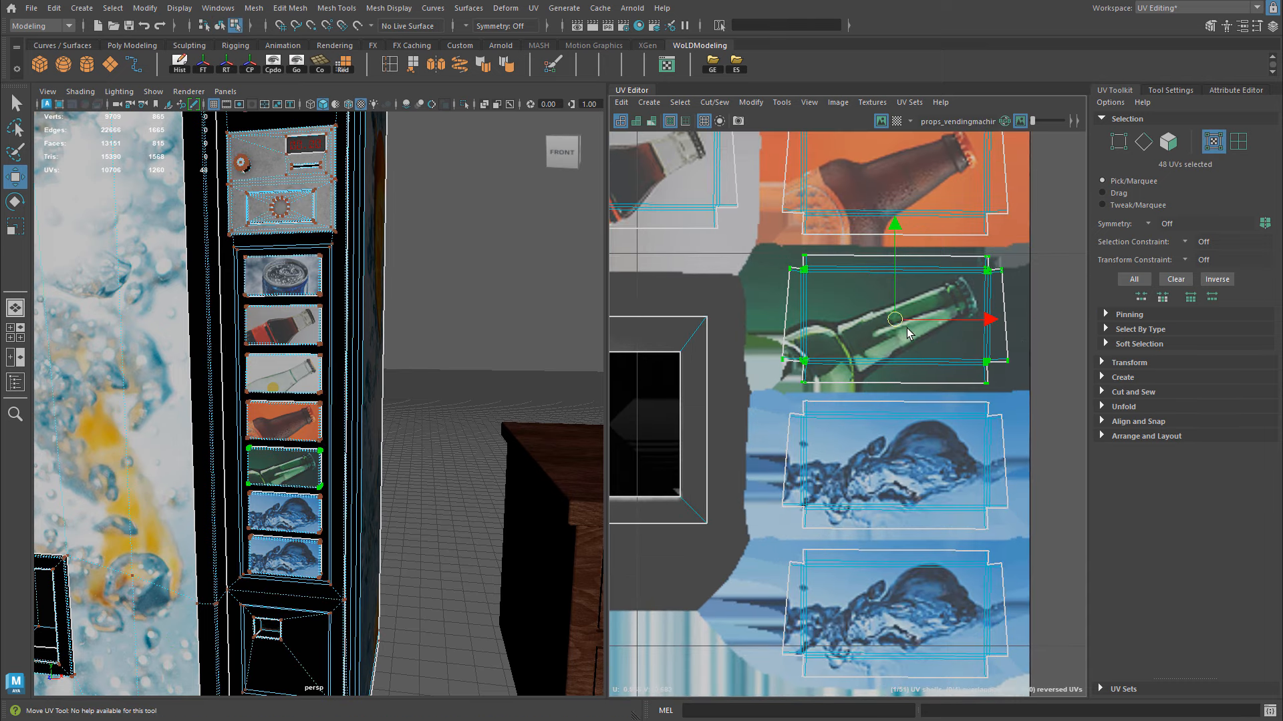
- Try enlarging the green bottle button's UV shell, undo the scaling, and frame the button on the model
{"action": "key", "text": "r"}
{"action": "left_click_drag", "start_coordinate": [908, 323], "coordinate": [907, 322]}
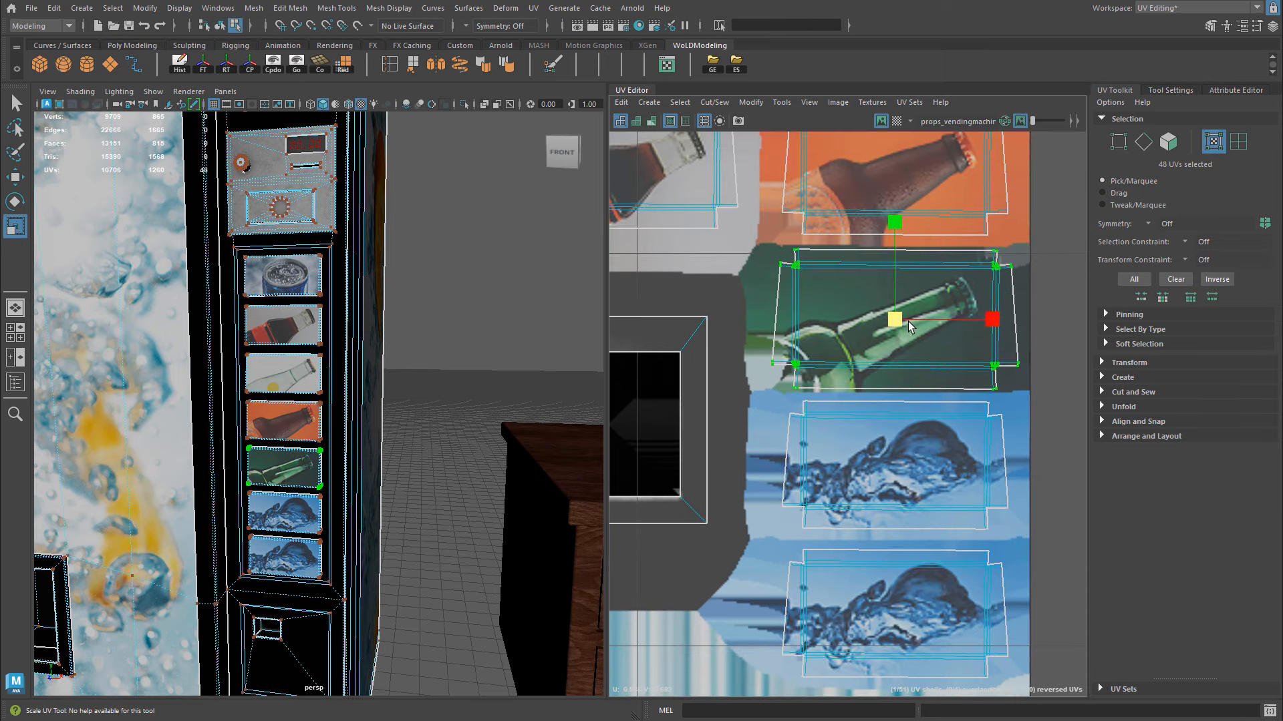
{"action": "key", "text": "ctrl+z"}
{"action": "left_click_drag", "start_coordinate": [272, 378], "coordinate": [309, 350], "text": "alt"}
{"action": "right_click_drag", "start_coordinate": [309, 349], "coordinate": [429, 355], "text": "alt"}
{"action": "middle_click_drag", "start_coordinate": [430, 356], "coordinate": [320, 481], "text": "alt"}
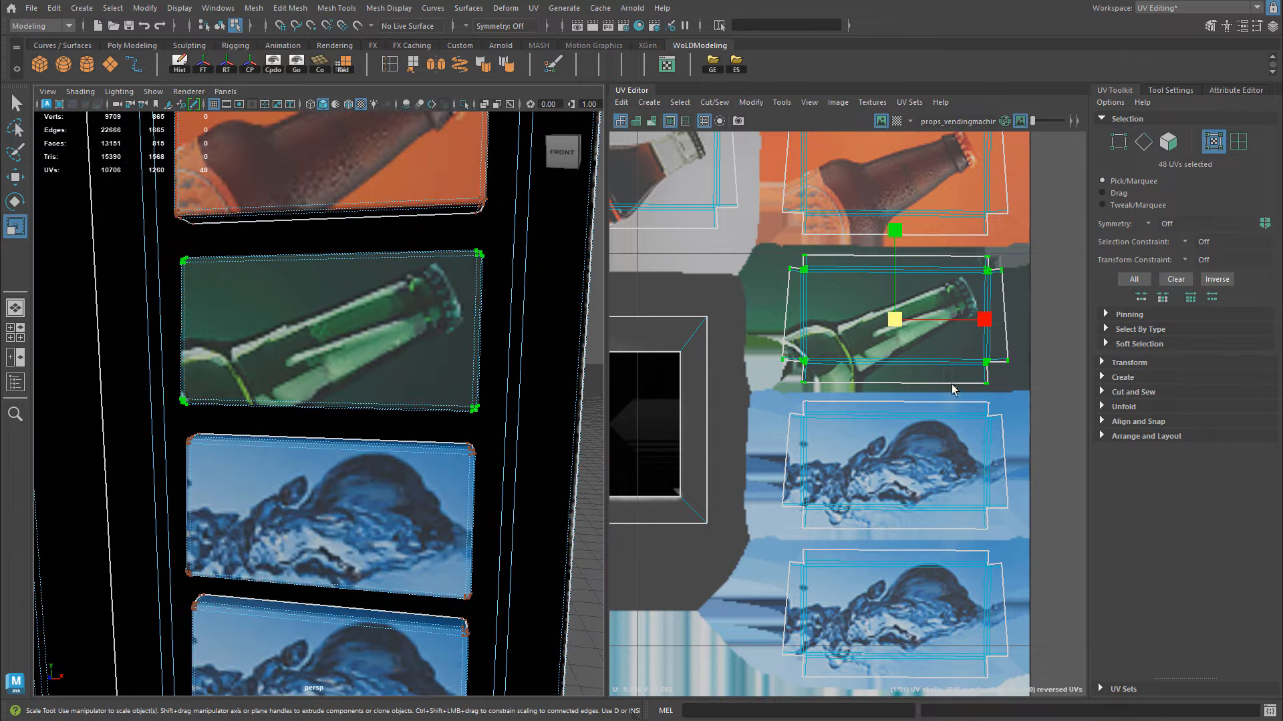
{"action": "left_click_drag", "start_coordinate": [984, 319], "coordinate": [982, 320]}
- Move the UV shells of the green bottle button and both water splash buttons slightly sideways to recenter their images
{"action": "key", "text": "w"}
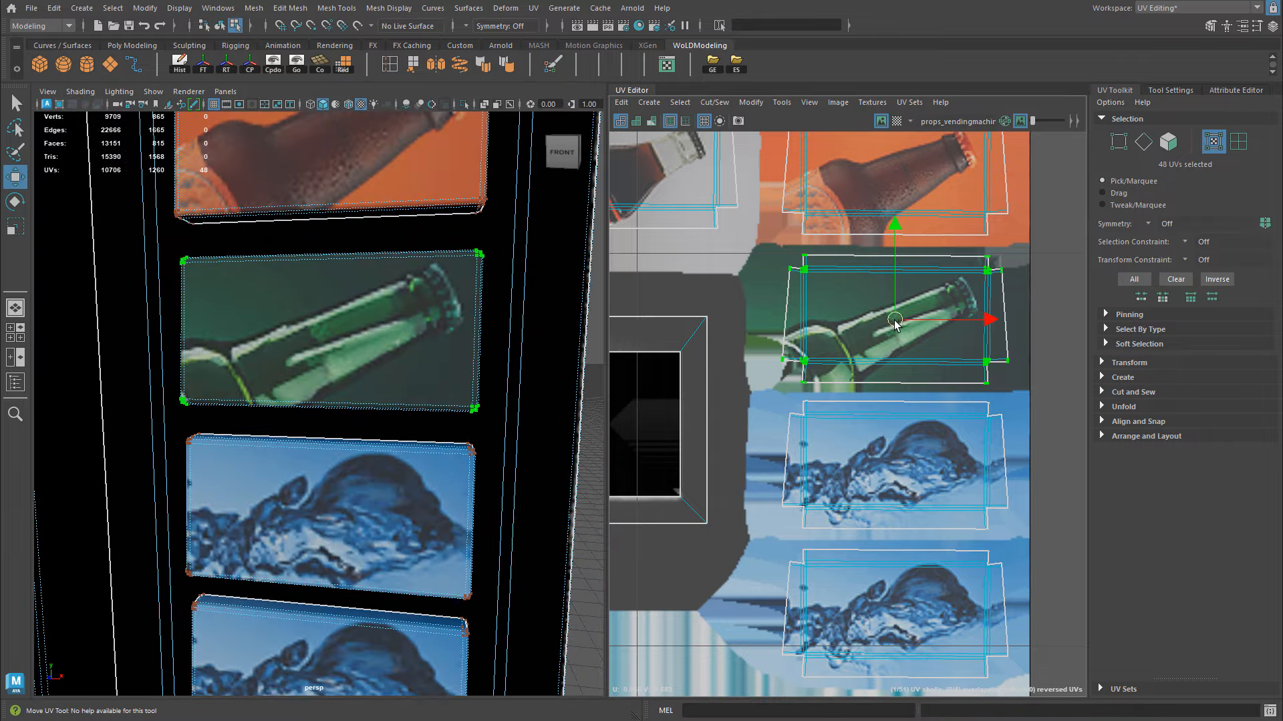
{"action": "left_click_drag", "start_coordinate": [895, 323], "coordinate": [879, 324]}
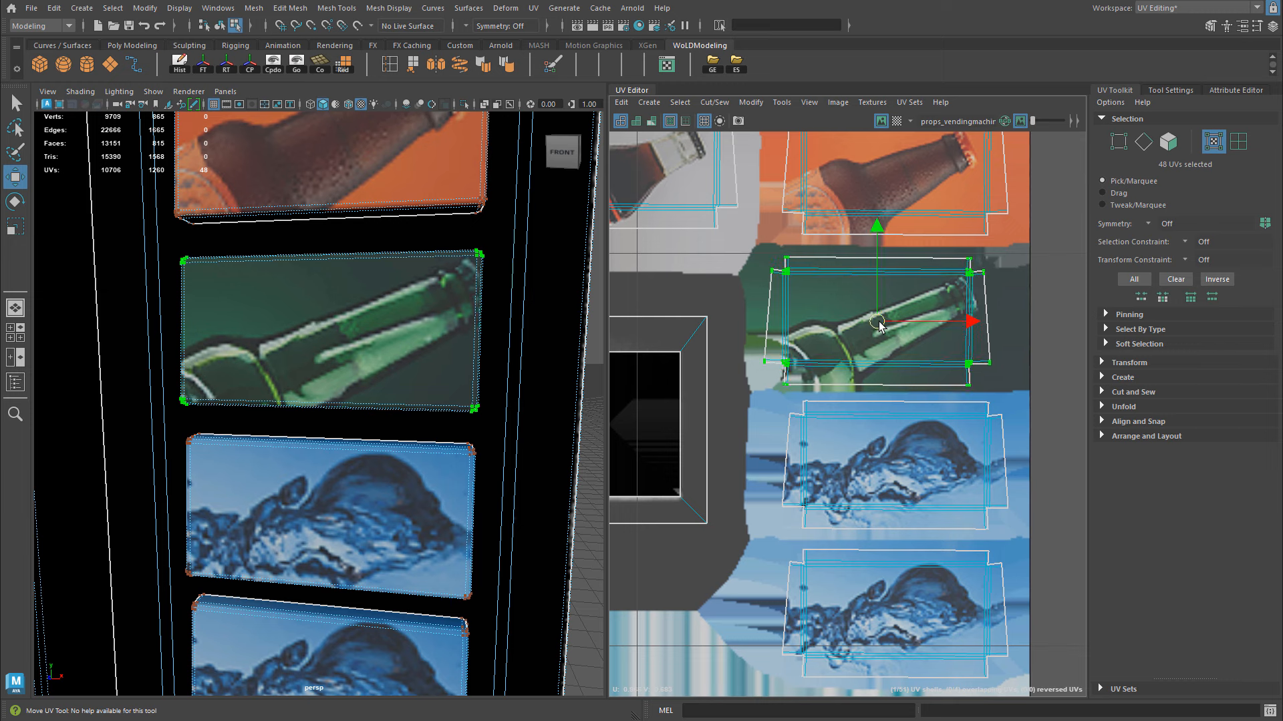
{"action": "left_click", "coordinate": [812, 463]}
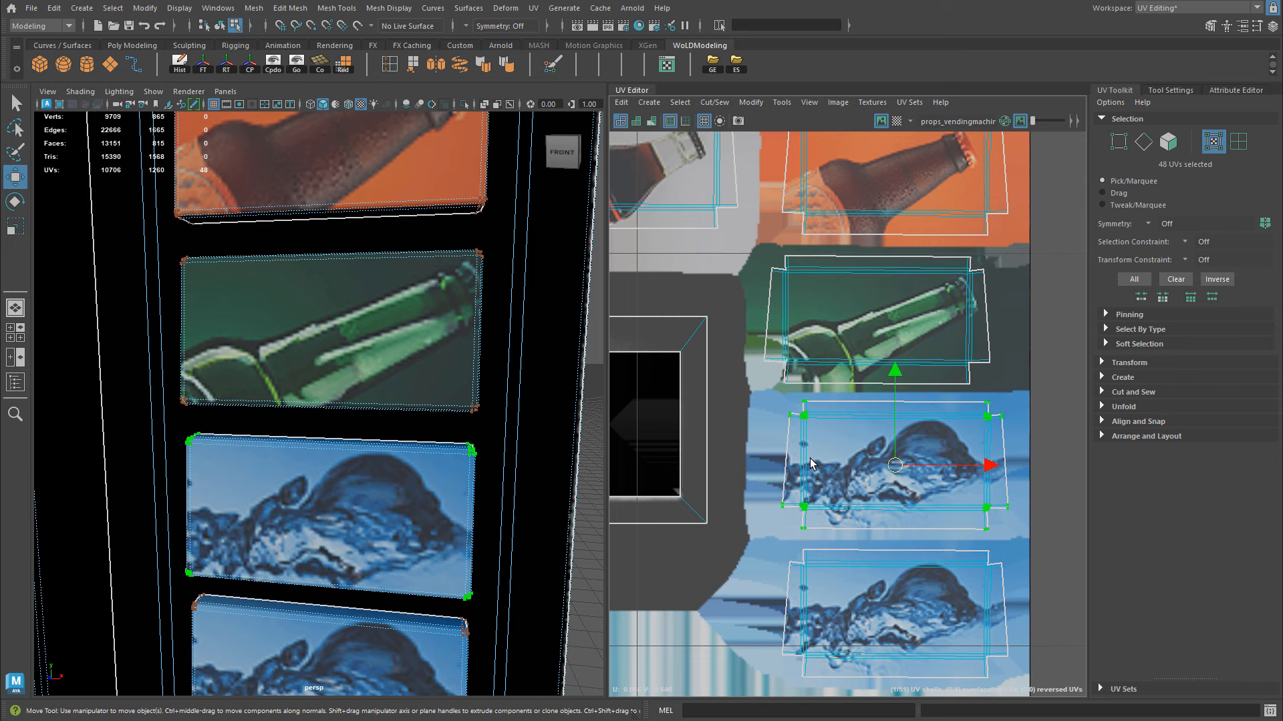
{"action": "left_click_drag", "start_coordinate": [894, 464], "coordinate": [884, 460]}
{"action": "middle_click_drag", "start_coordinate": [897, 578], "coordinate": [923, 449], "text": "alt"}
{"action": "double_click", "coordinate": [904, 464]}
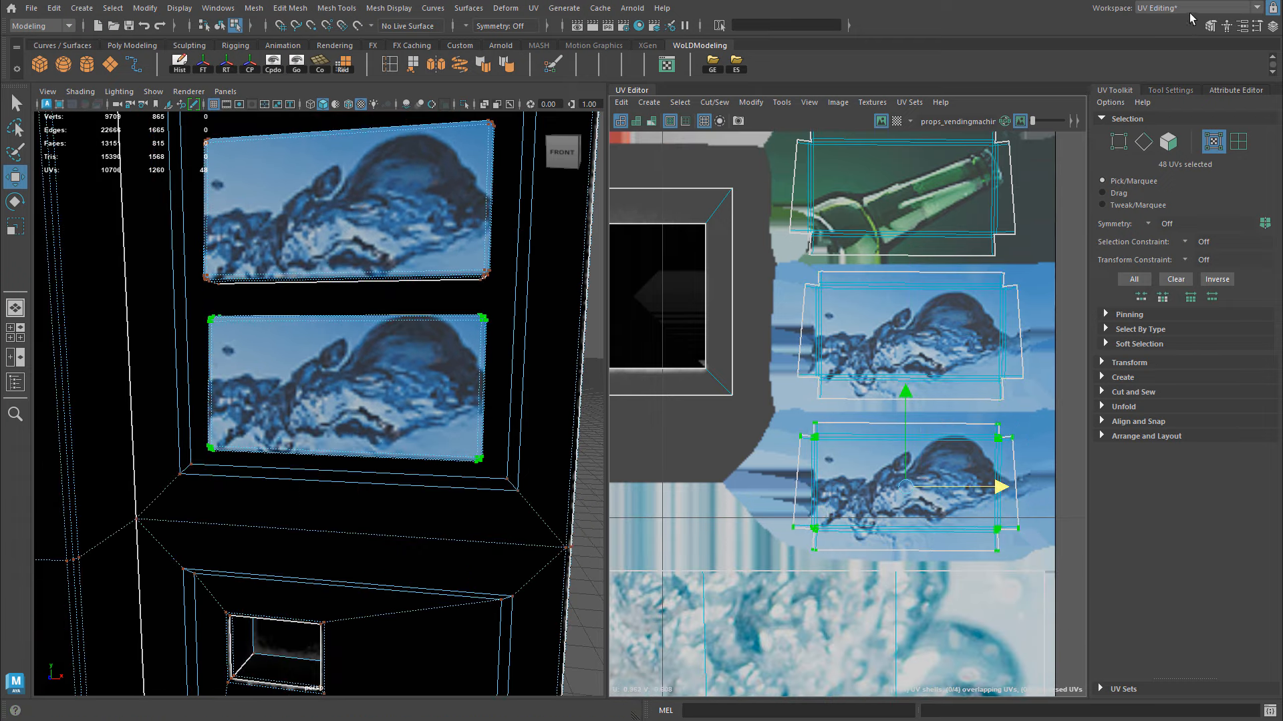
- Switch to the General workspace, return to object mode, and deselect everything to view all the textured props
{"action": "left_click", "coordinate": [1190, 11]}
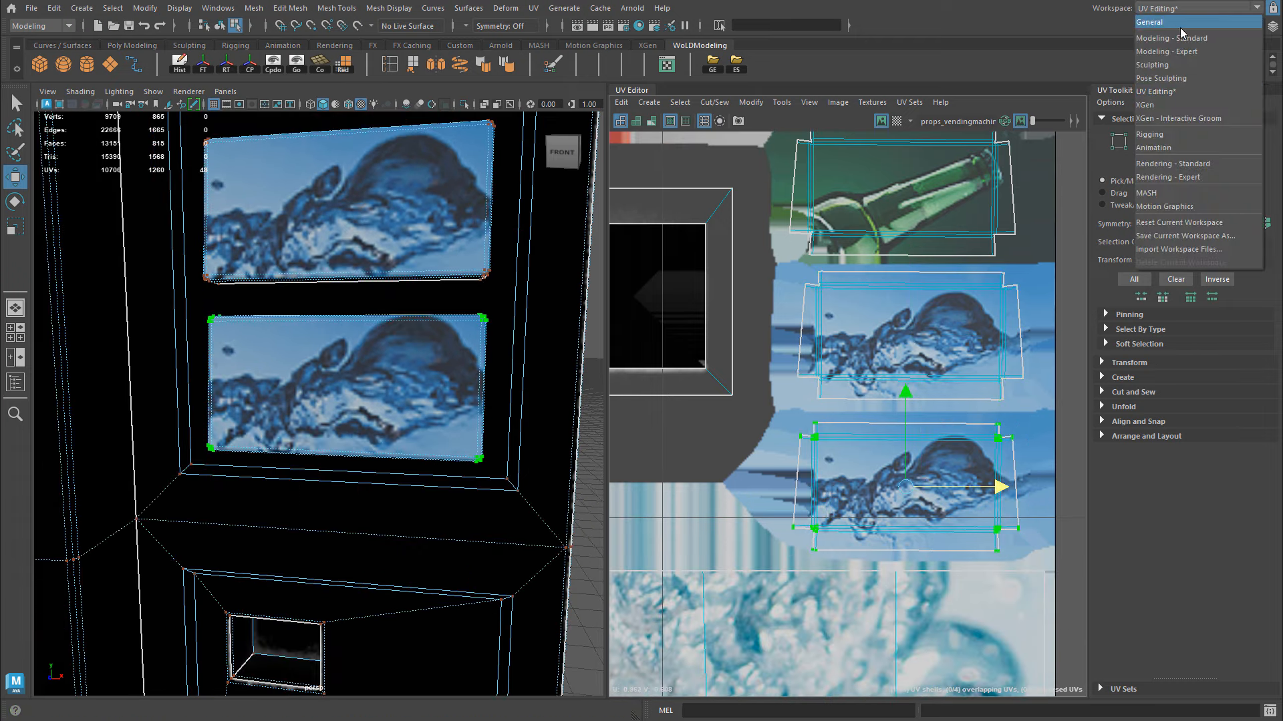
{"action": "left_click", "coordinate": [1179, 26]}
{"action": "right_click_drag", "start_coordinate": [510, 306], "coordinate": [283, 317], "text": "alt"}
{"action": "left_click_drag", "start_coordinate": [283, 317], "coordinate": [339, 328], "text": "alt"}
{"action": "key", "text": "F8"}
{"action": "left_click", "coordinate": [495, 281]}
{"action": "left_click_drag", "start_coordinate": [643, 371], "coordinate": [631, 366], "text": "alt"}
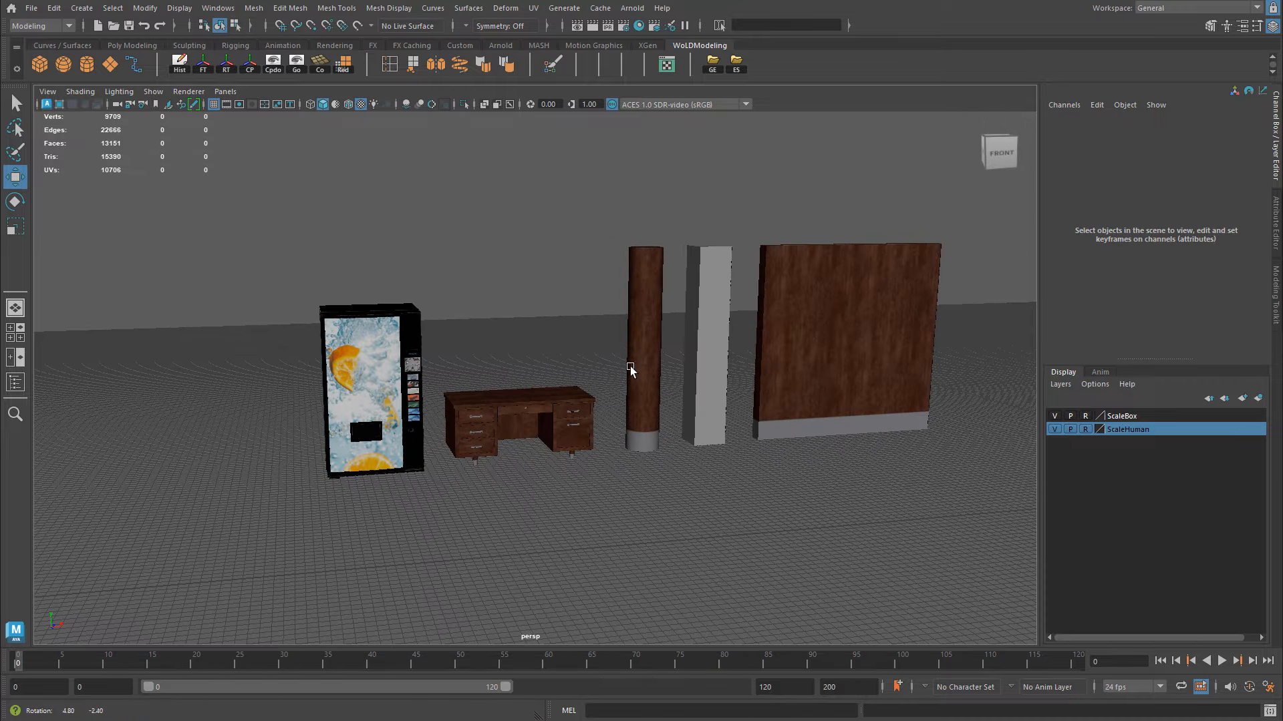